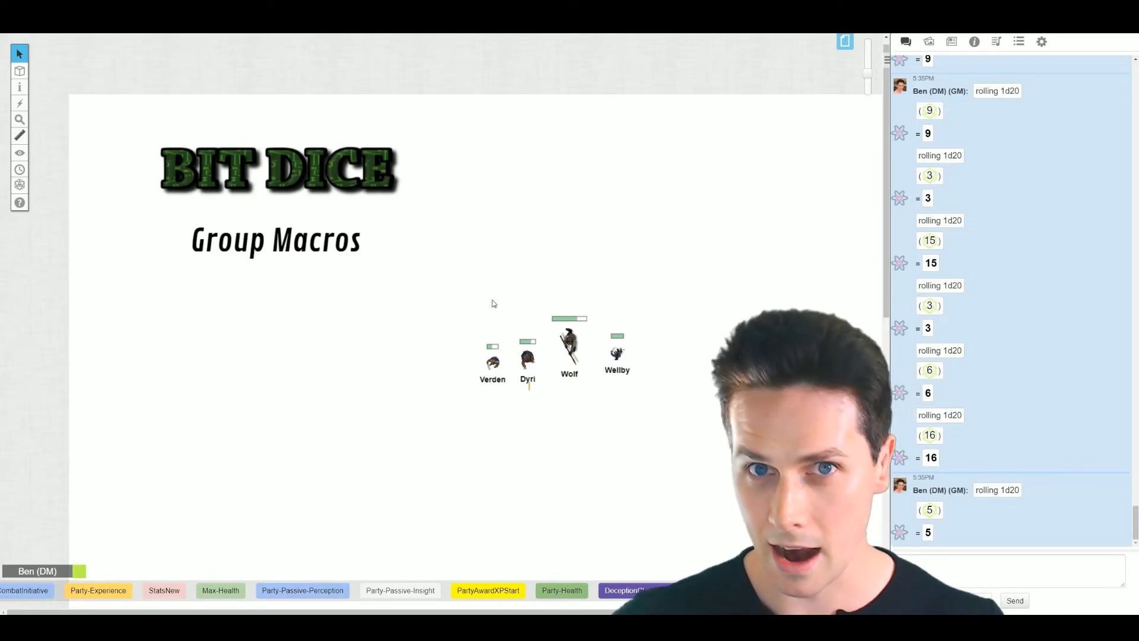
Open the Verden token's character and bring up its character sheet.
left_click_drag(445, 288, 686, 415)
left_click(603, 252)
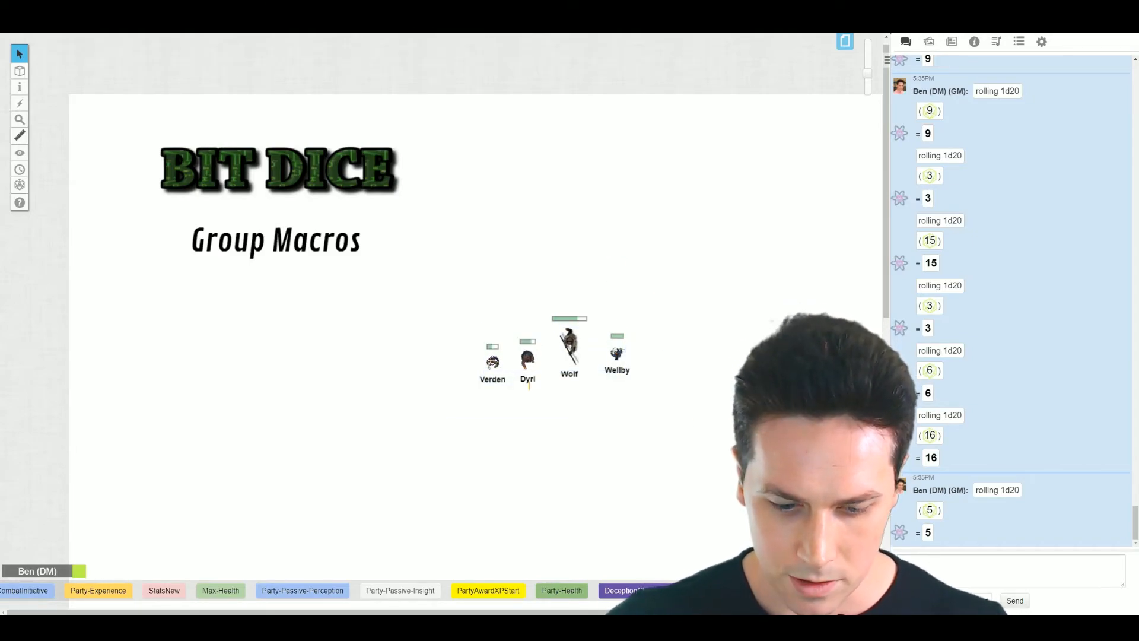
left_click(495, 361)
double_click(492, 362)
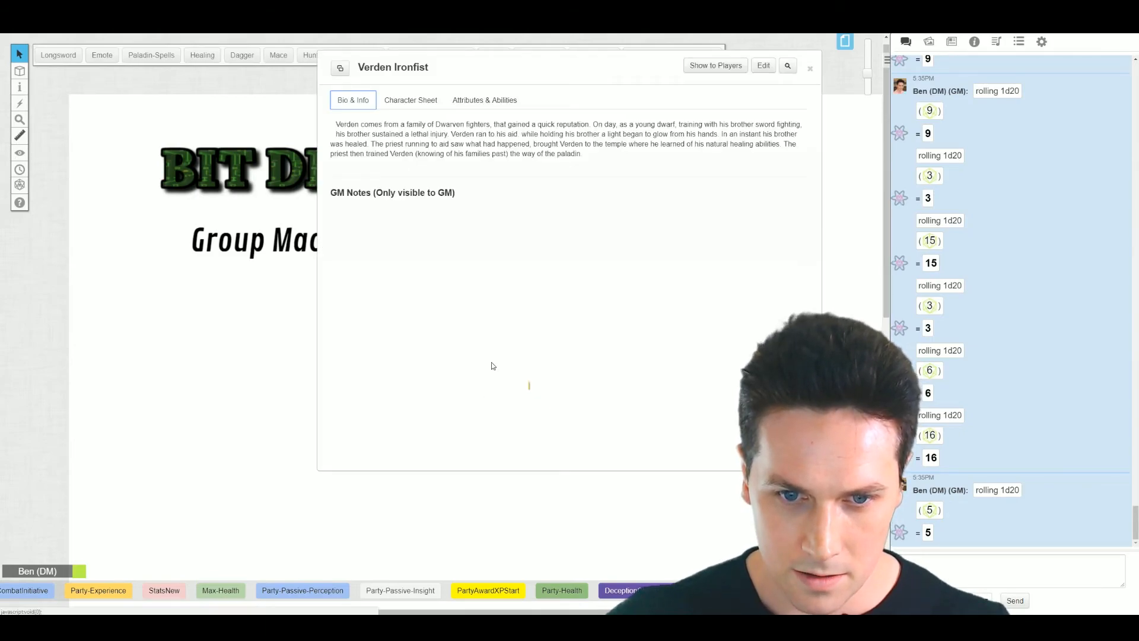
left_click_drag(527, 70, 454, 77)
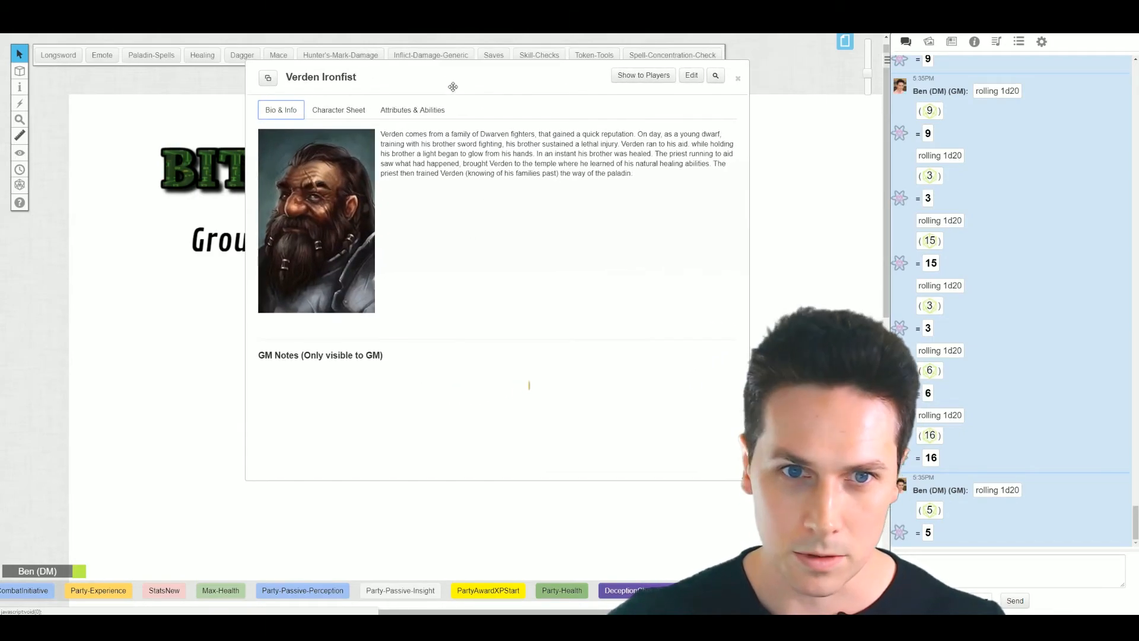
left_click(358, 113)
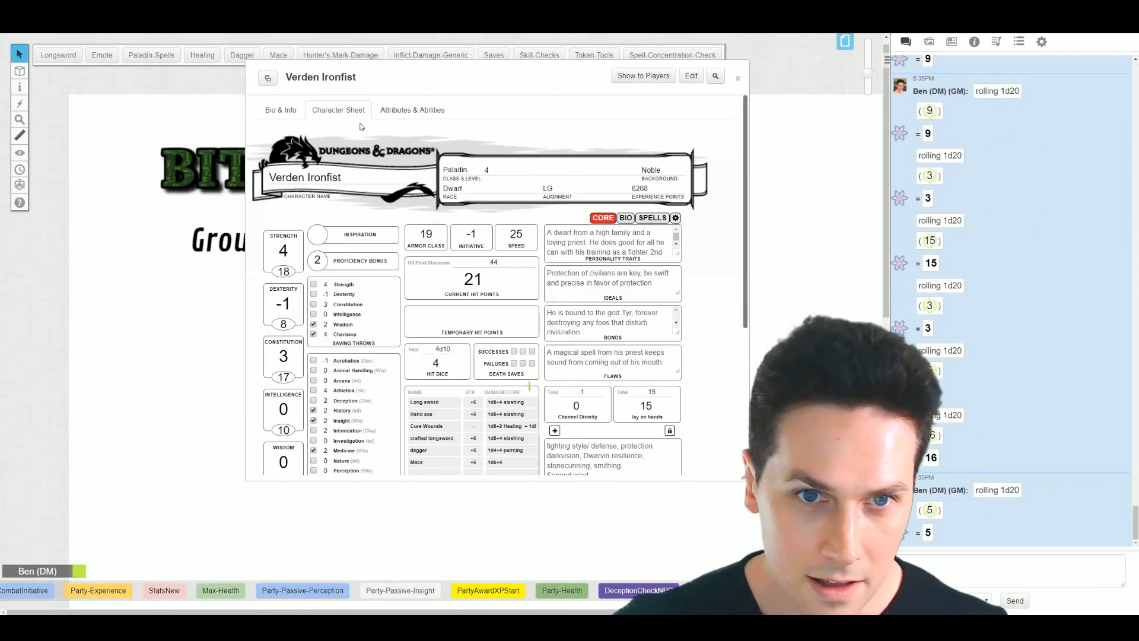
Examine Verden's attributes and abilities alongside the character sheet, and close the character window.
left_click(402, 114)
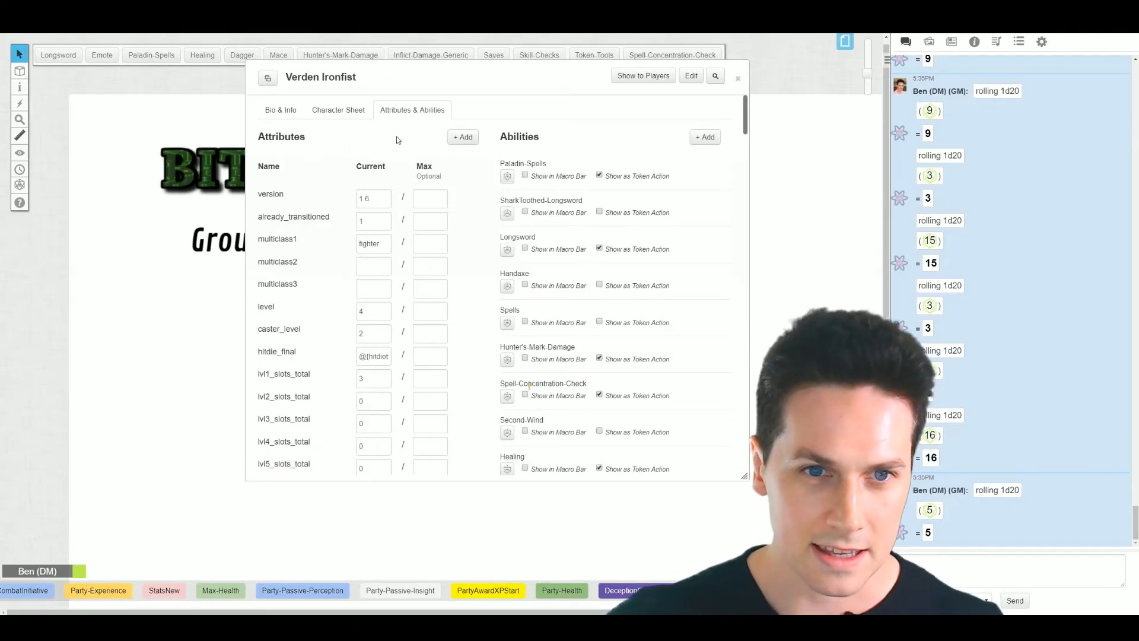
left_click(336, 112)
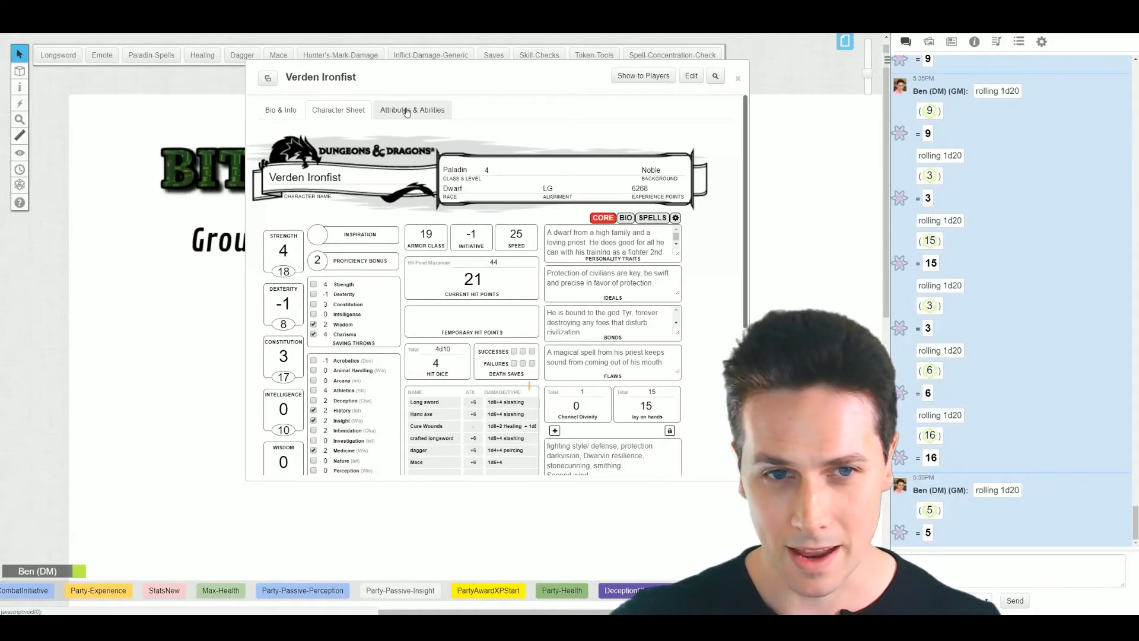
left_click(407, 112)
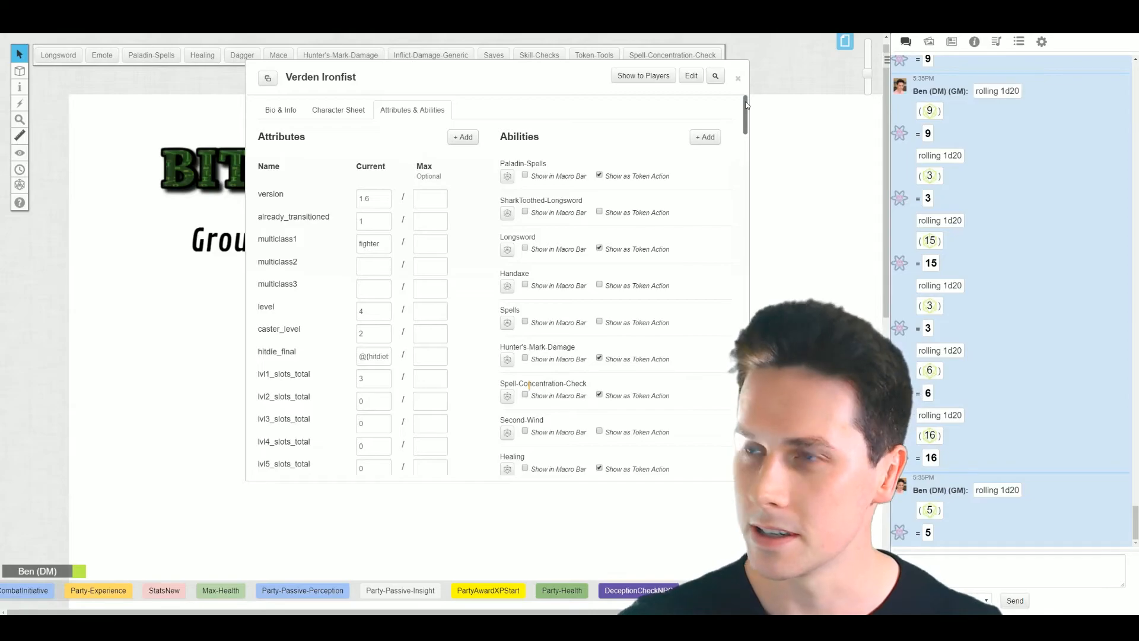
left_click_drag(746, 105, 710, 94)
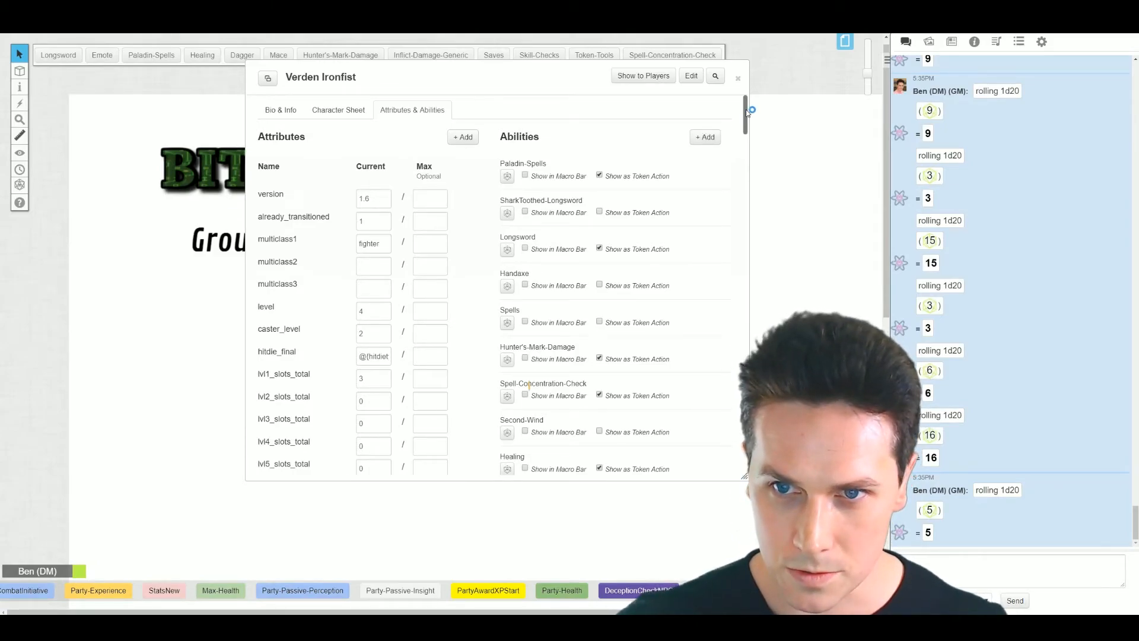
left_click_drag(746, 112, 745, 107)
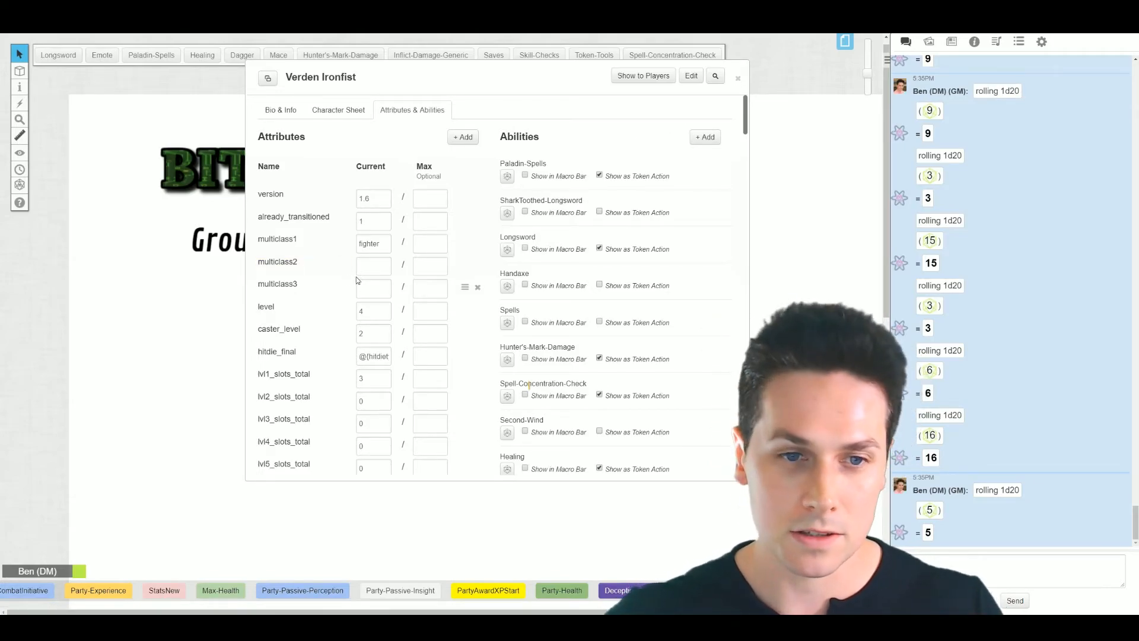
scroll(331, 264, "down", 1)
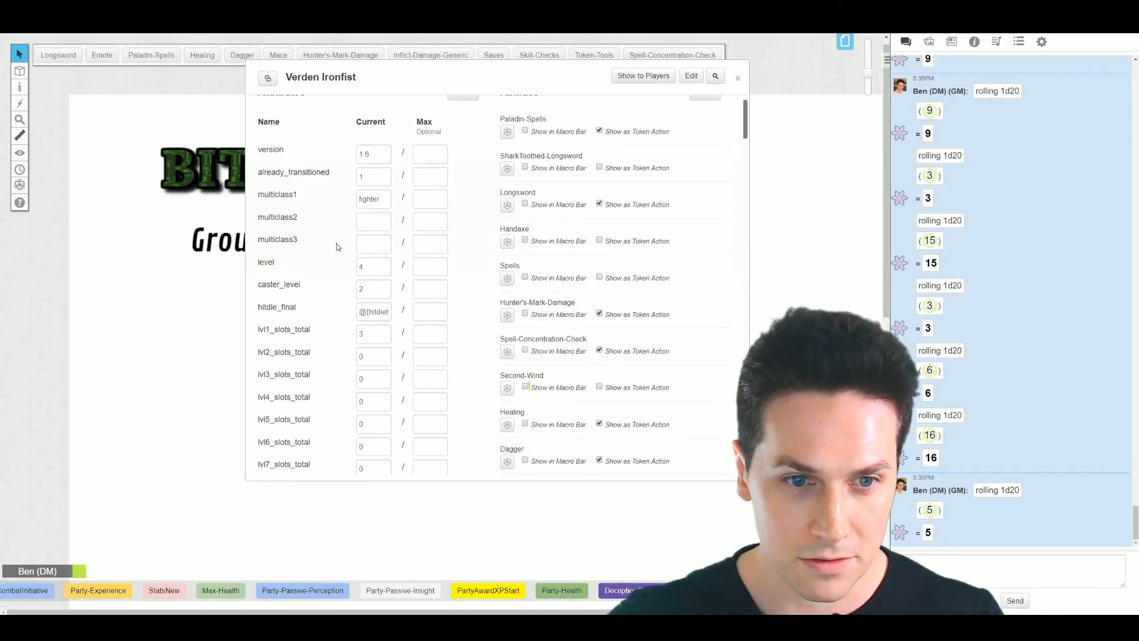
scroll(337, 243, "up", 1)
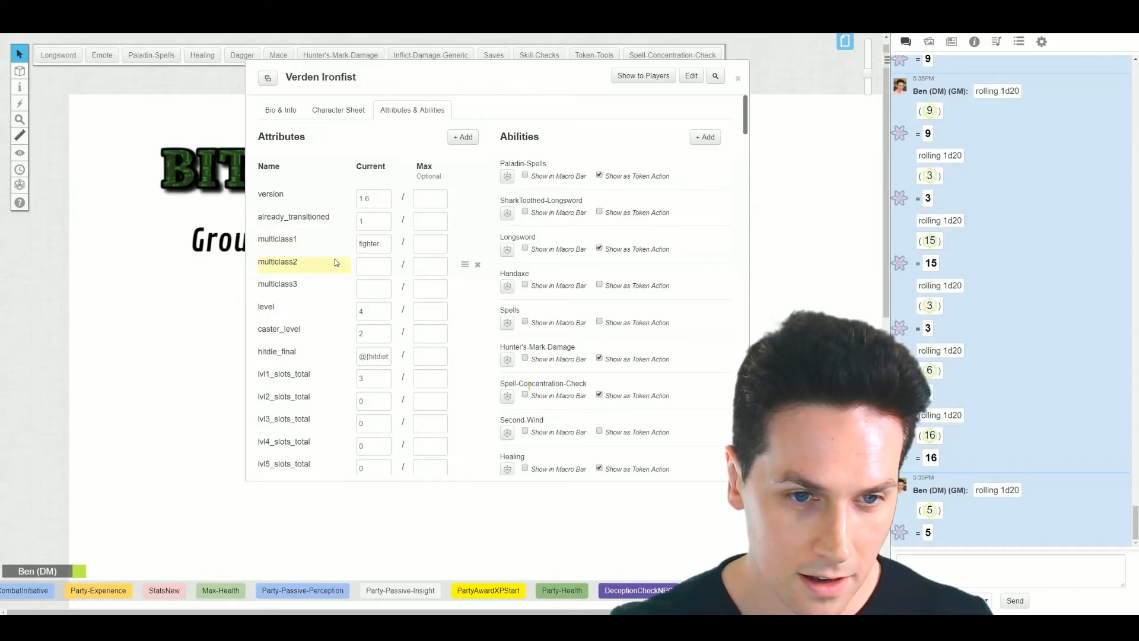
scroll(334, 261, "down", 1)
scroll(313, 244, "down", 1)
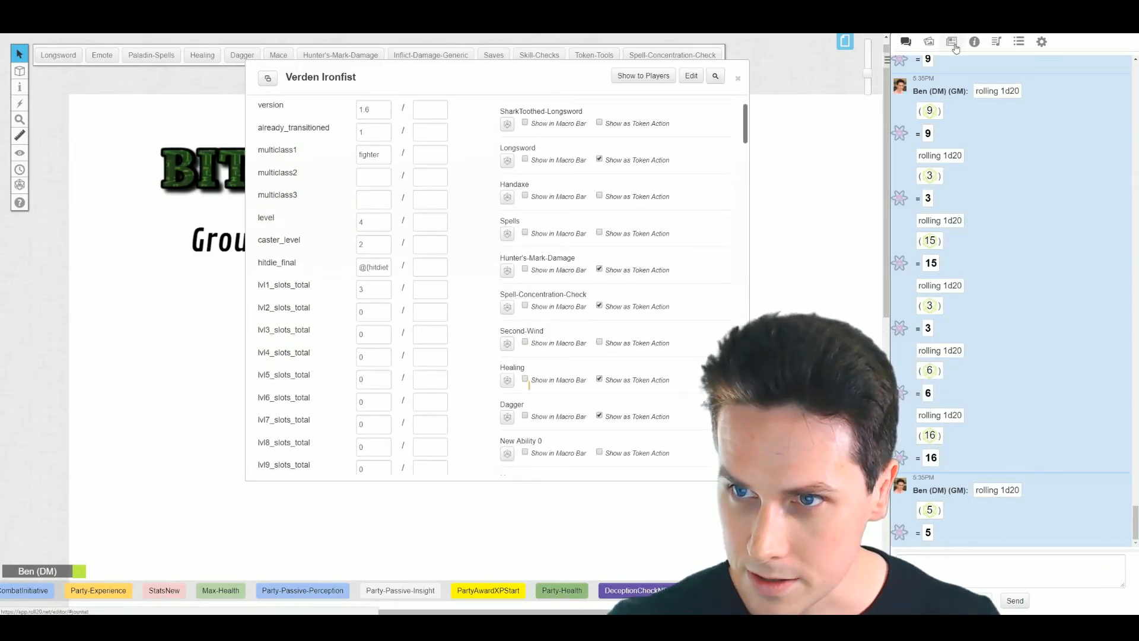
left_click(738, 78)
Look through the full list of existing macros in the collection.
left_click(1018, 41)
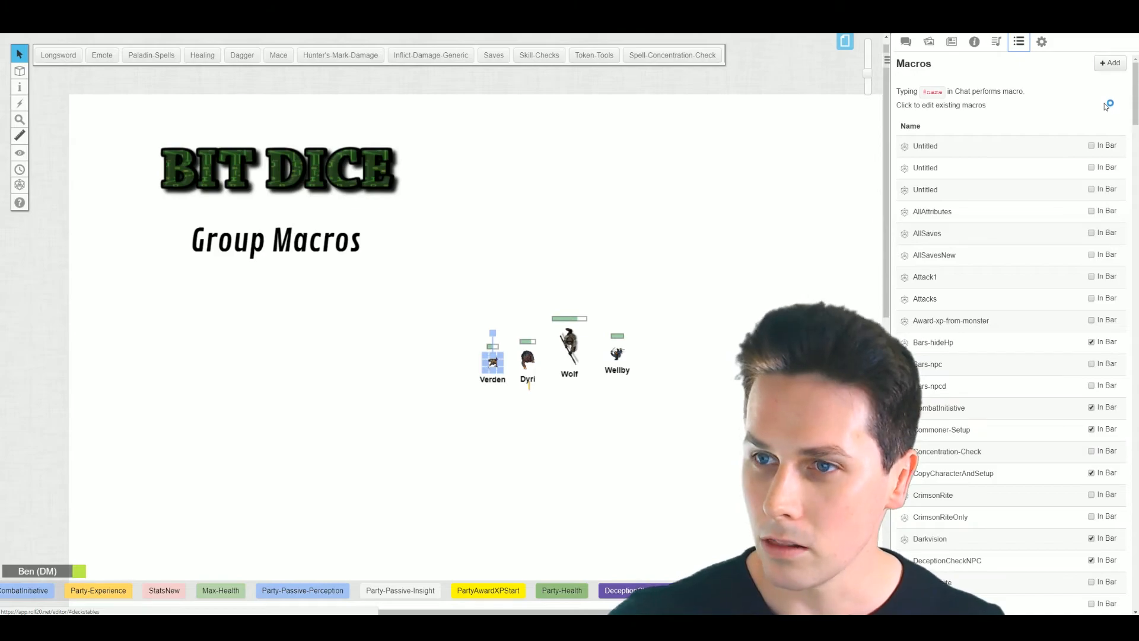
left_click_drag(1130, 87, 1132, 507)
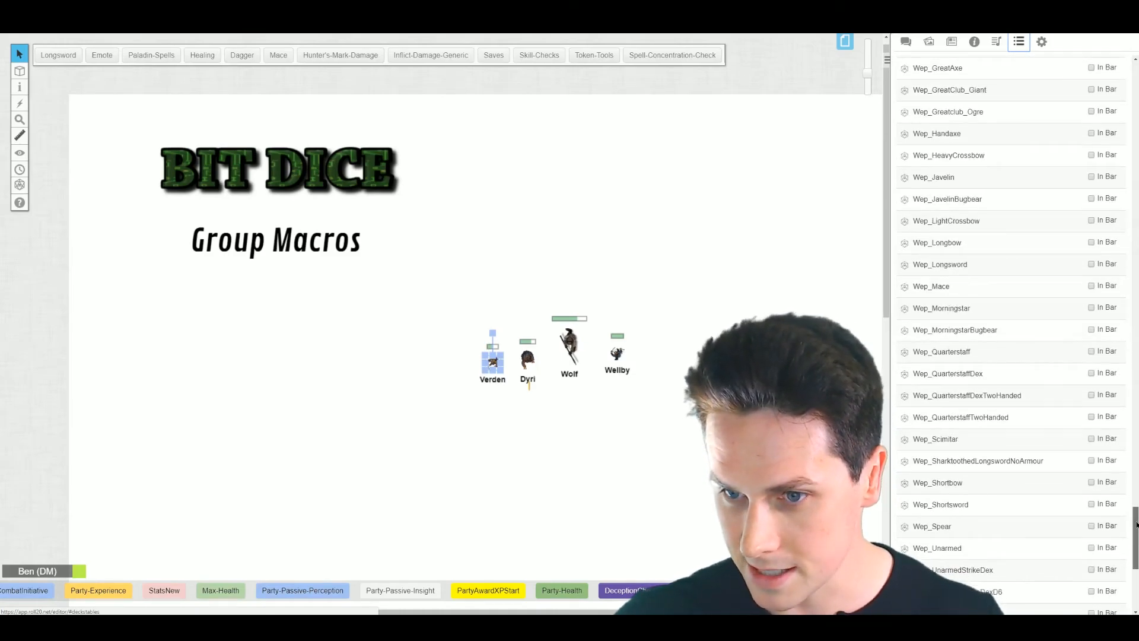
left_click_drag(1137, 528, 1098, 76)
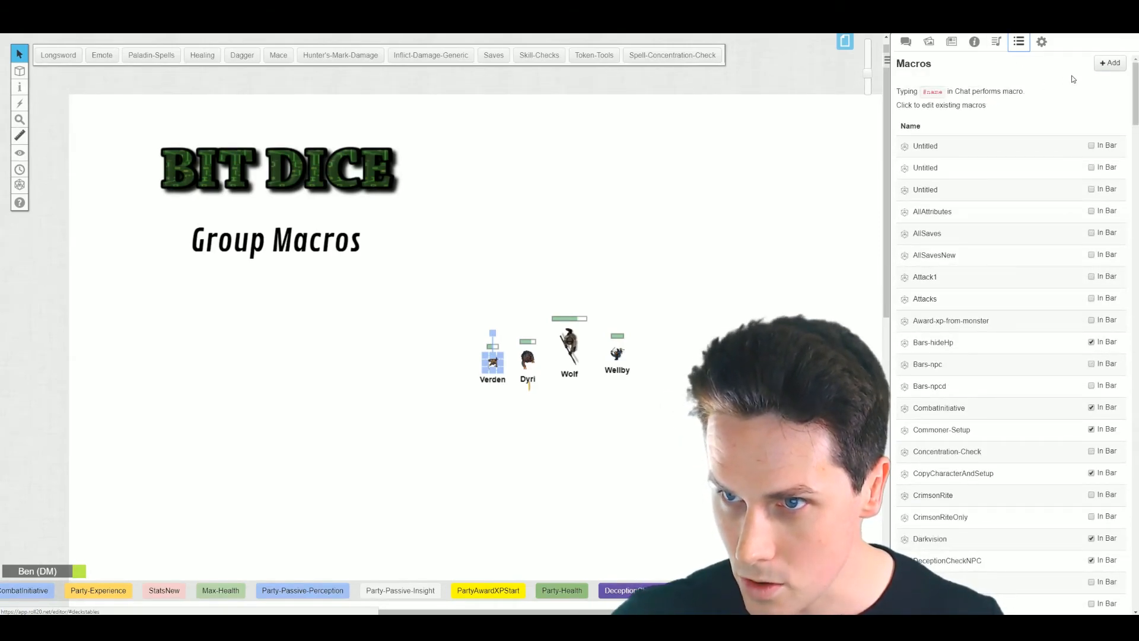
Add a new macro named GroupHealth and review its options down to player visibility.
left_click(1110, 63)
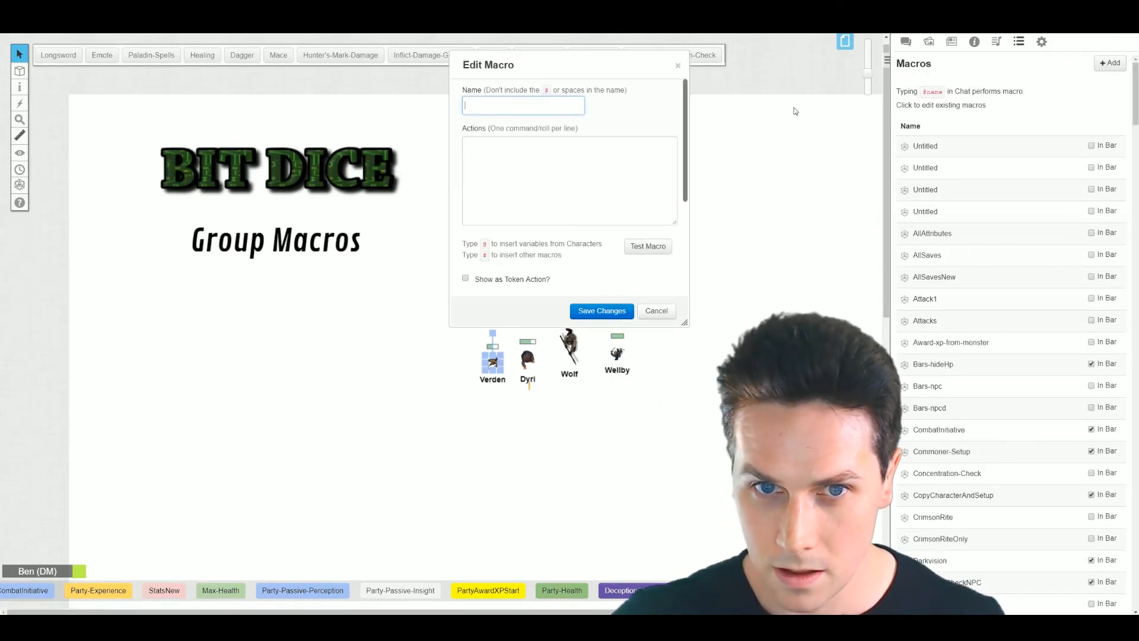
left_click_drag(529, 69, 256, 166)
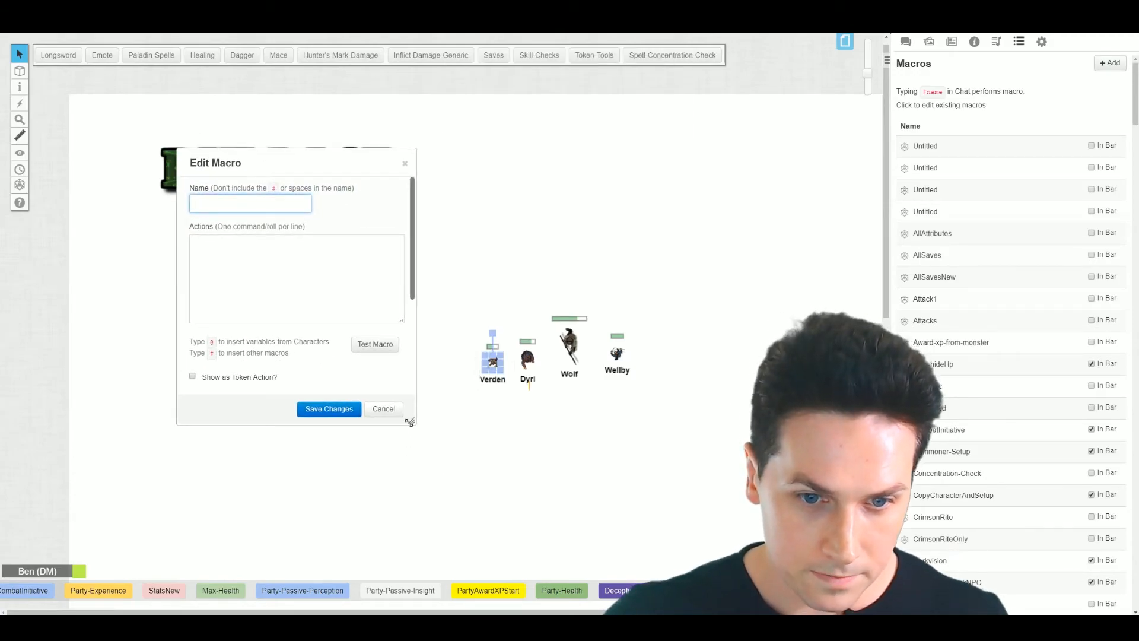
left_click_drag(411, 420, 468, 491)
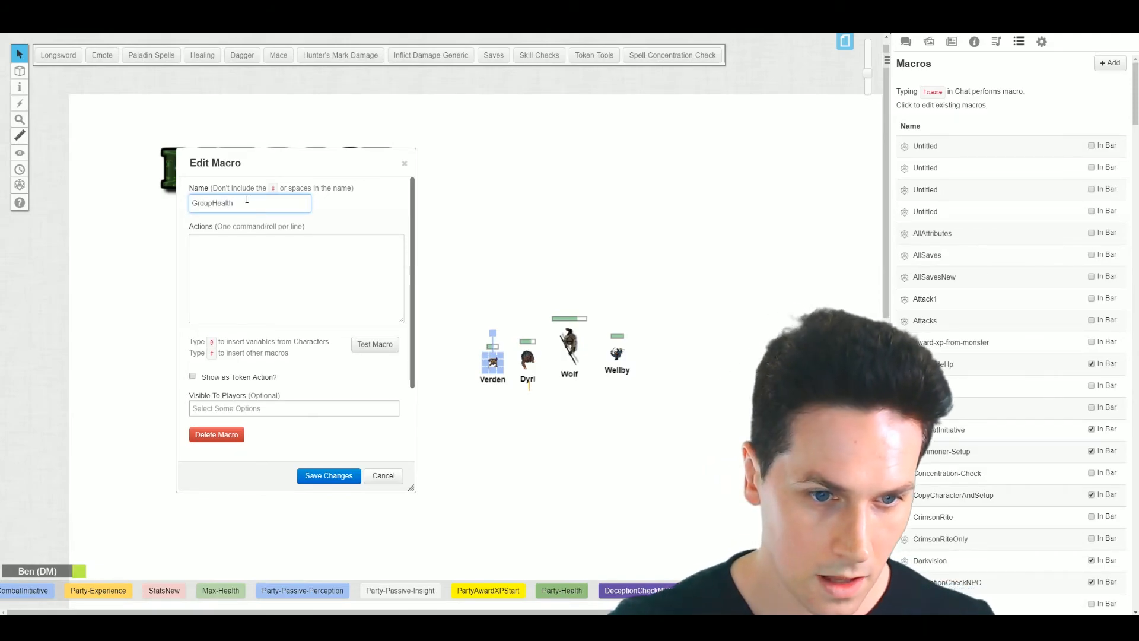
left_click_drag(411, 193, 419, 274)
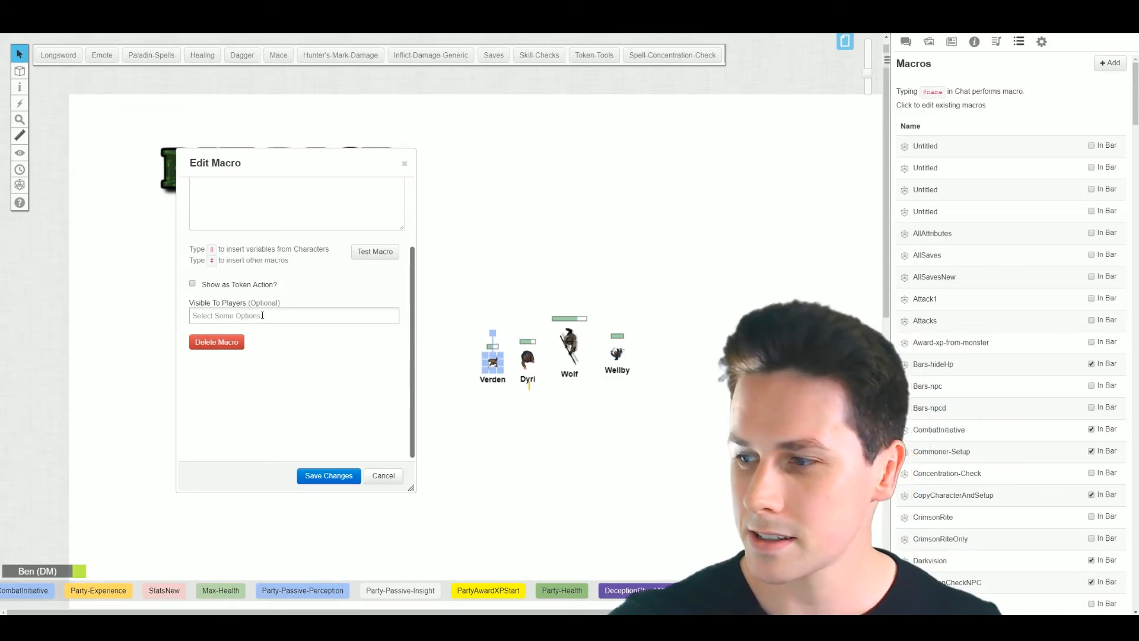
left_click_drag(415, 278, 414, 206)
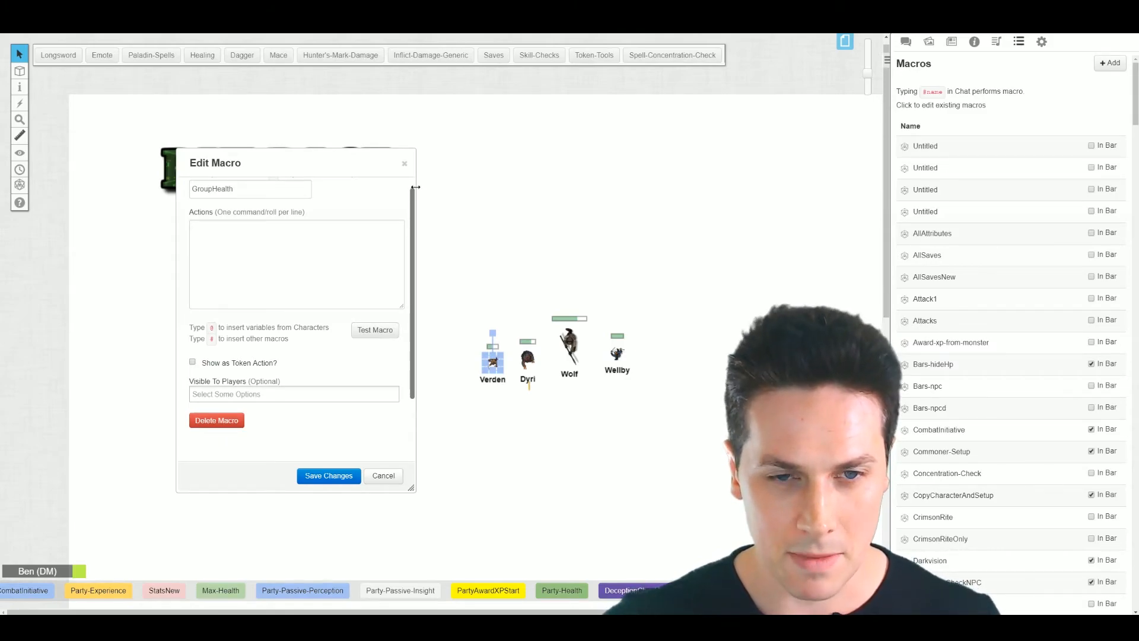
Enlarge the macro editing window and make its actions text area taller.
left_click_drag(416, 187, 787, 177)
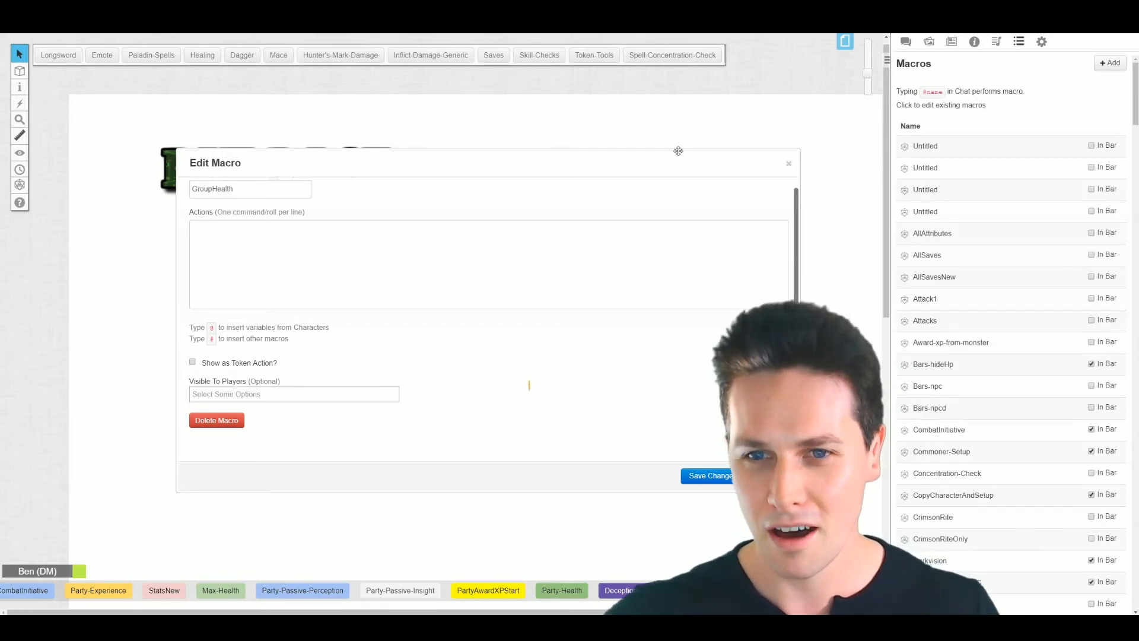
left_click_drag(674, 148, 584, 81)
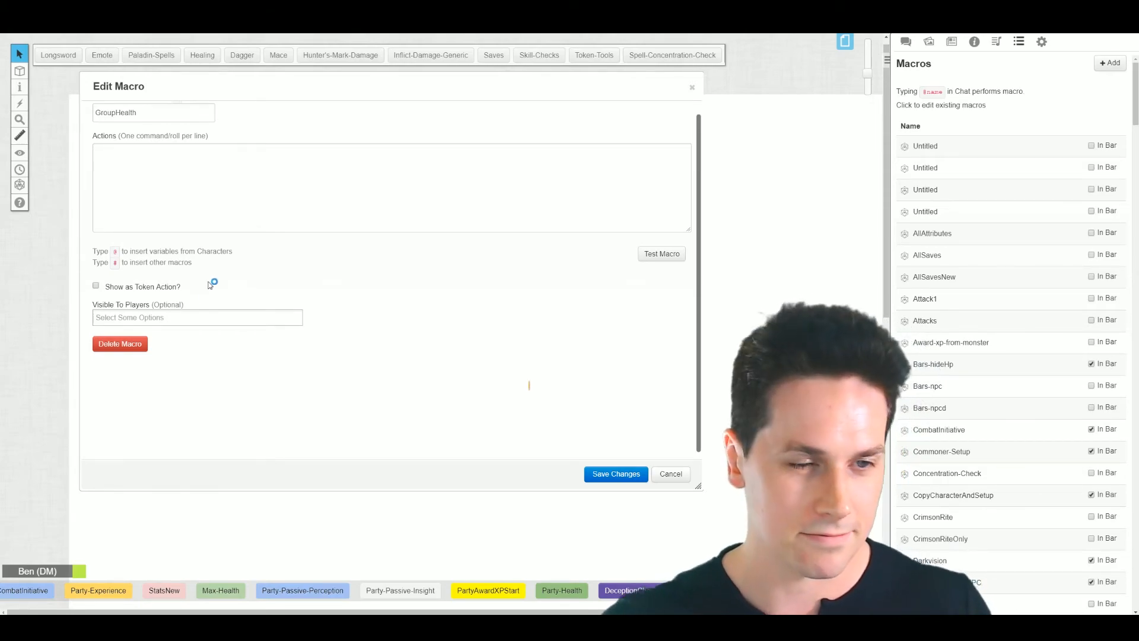
left_click_drag(699, 277, 691, 237)
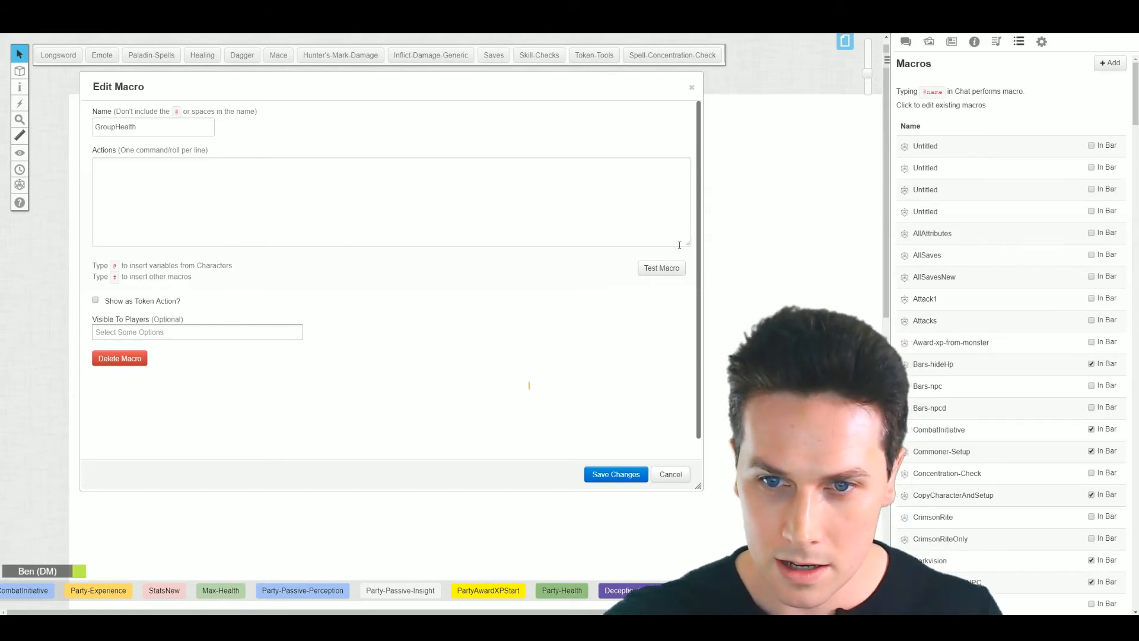
mouse_move(698, 485)
left_mouse_down()
mouse_move(698, 517)
mouse_move(697, 480)
mouse_move(698, 493)
left_mouse_up()
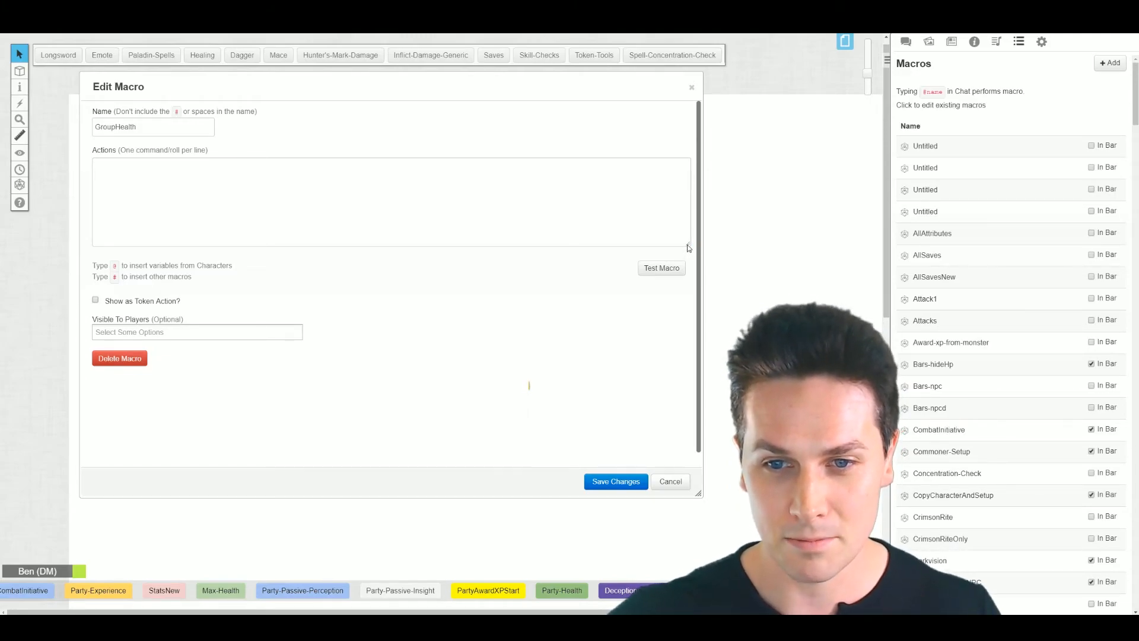
left_click_drag(690, 248, 675, 411)
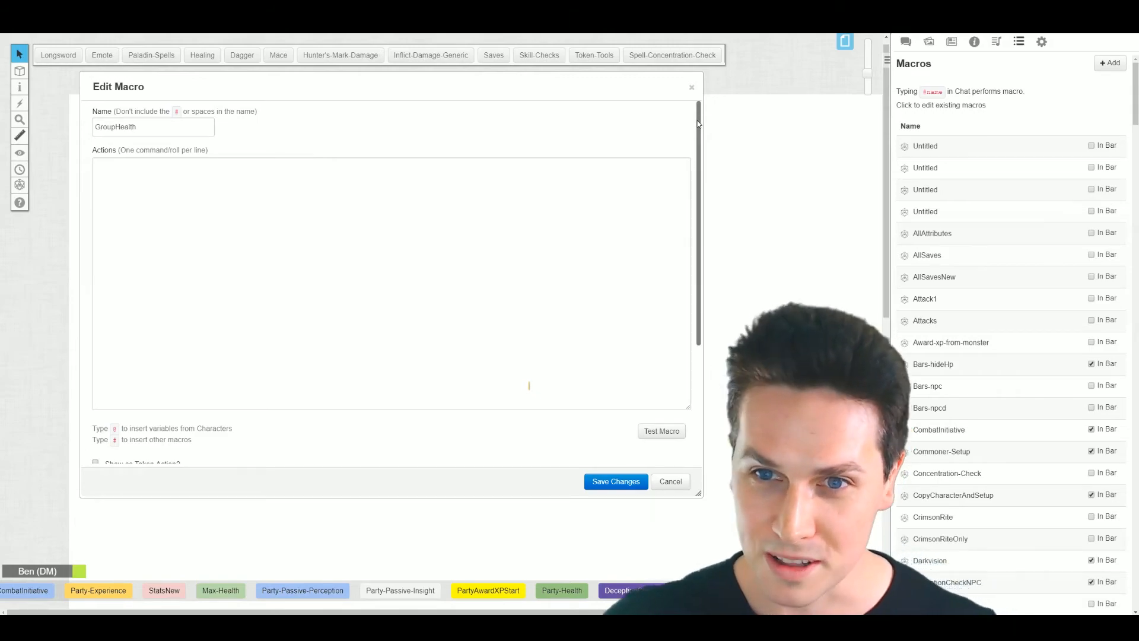
scroll(698, 132, "down", 1)
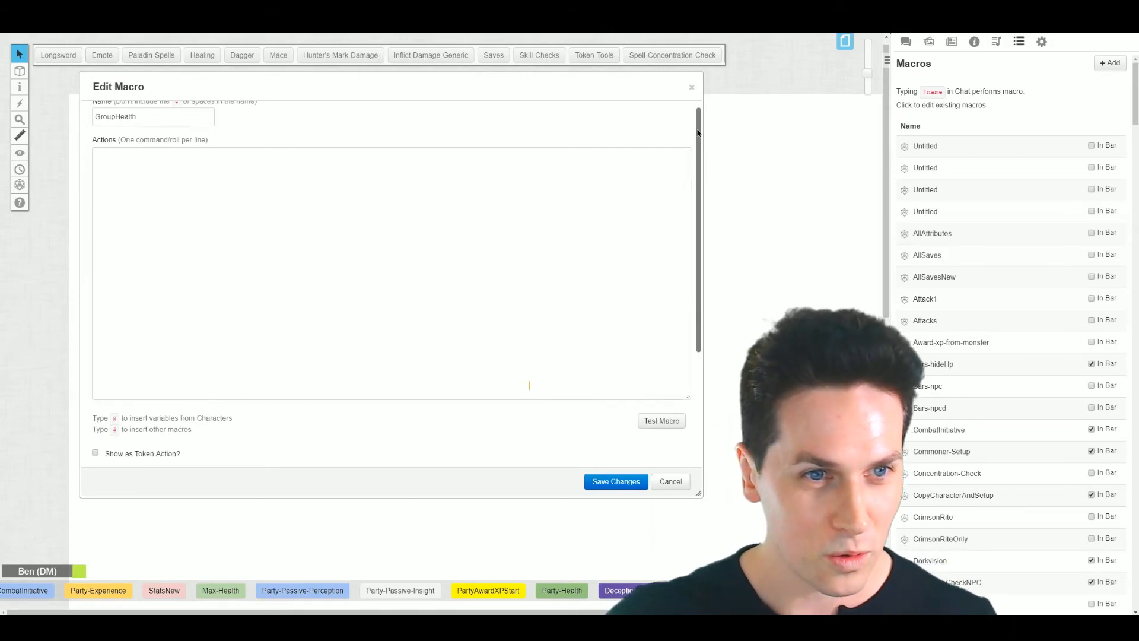
Enter "blah blah" as the GroupHealth macro's action, test it, and check the output in the chat.
left_click(263, 233)
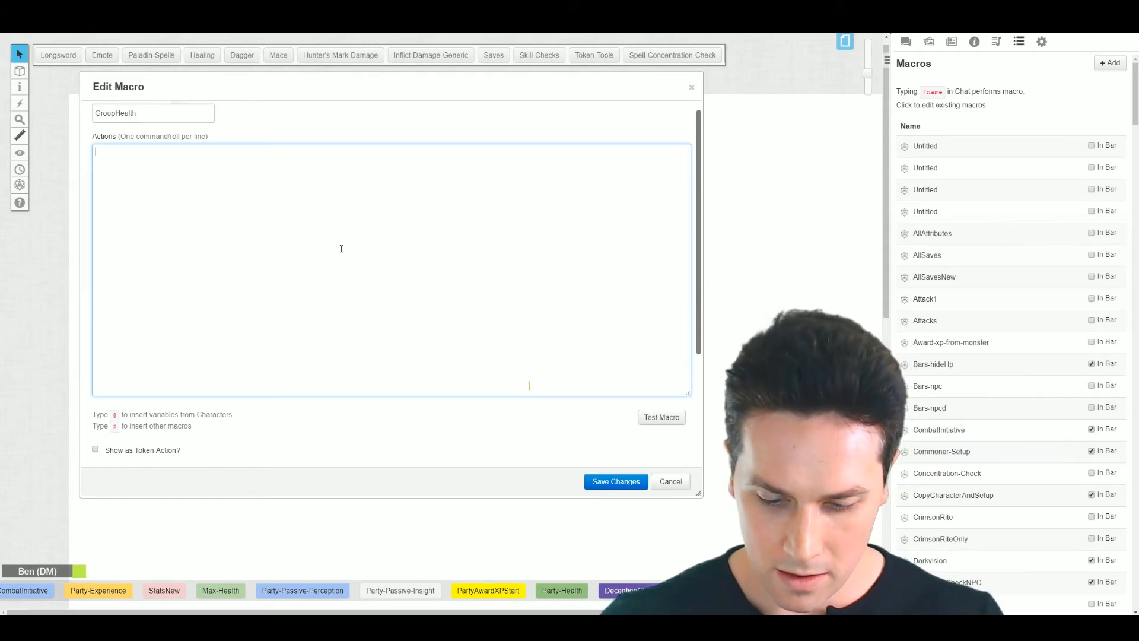
type("blah blah")
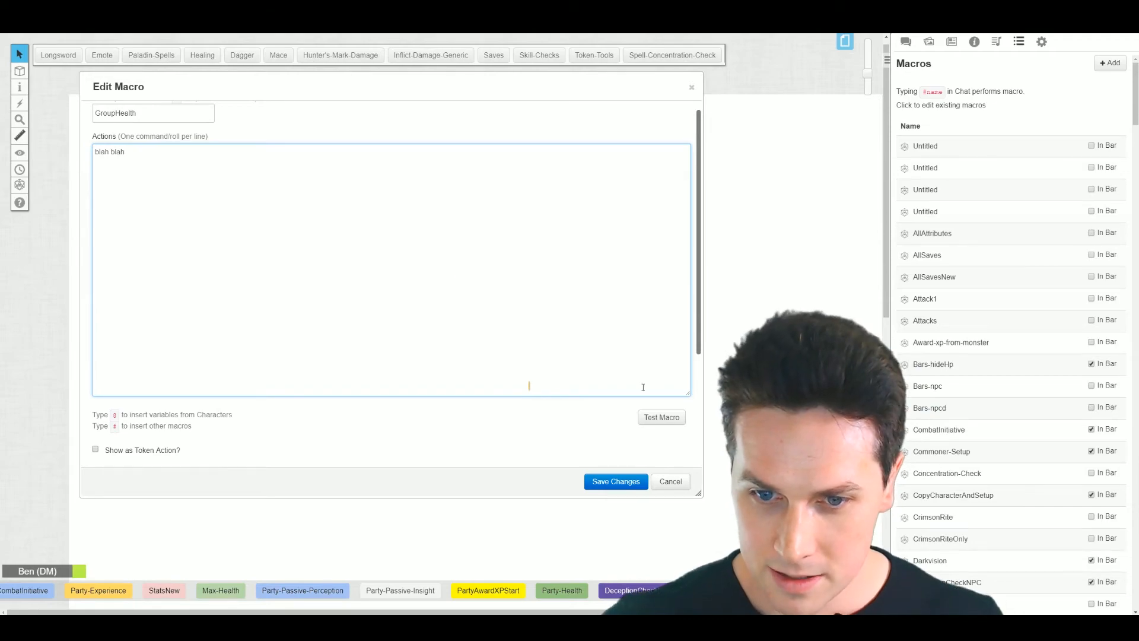
left_click(662, 417)
left_click(908, 40)
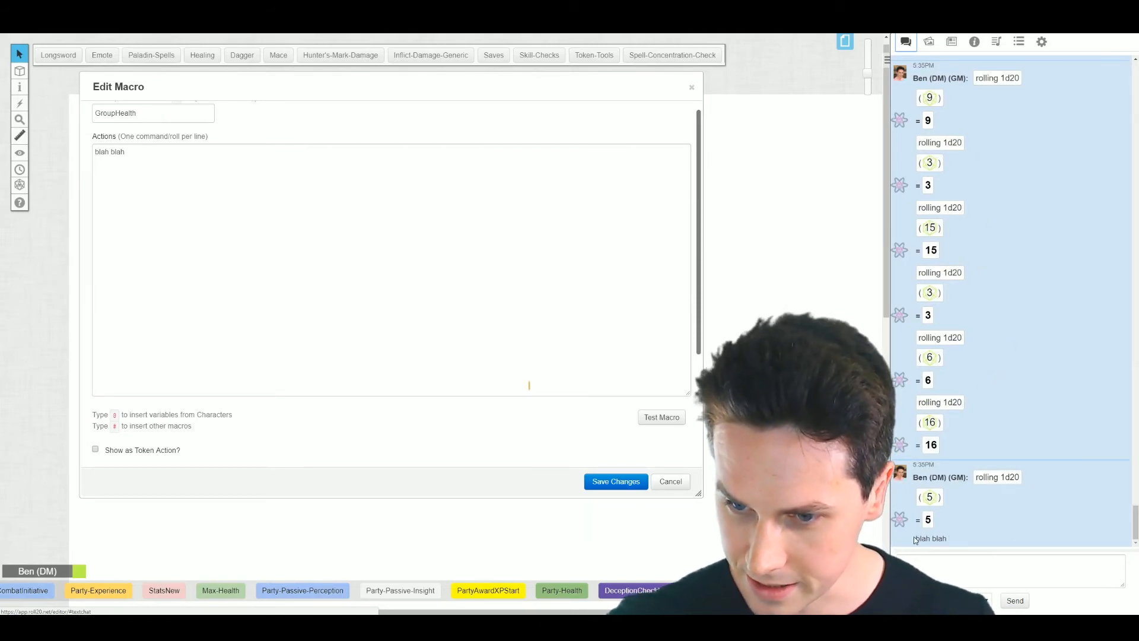
left_click(375, 251)
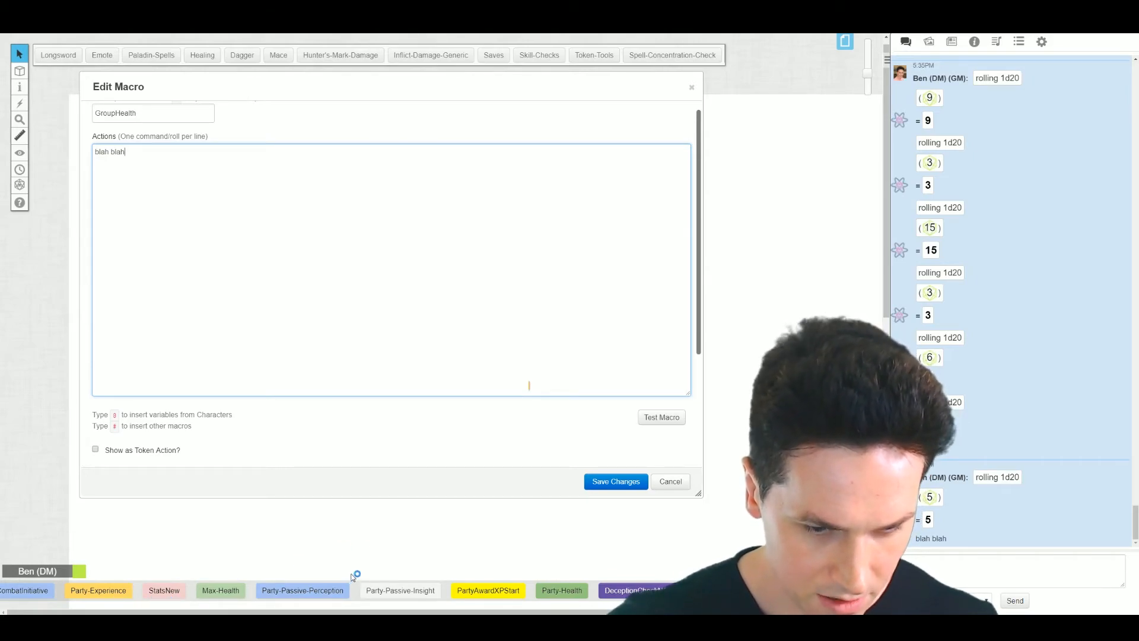
left_click(356, 628)
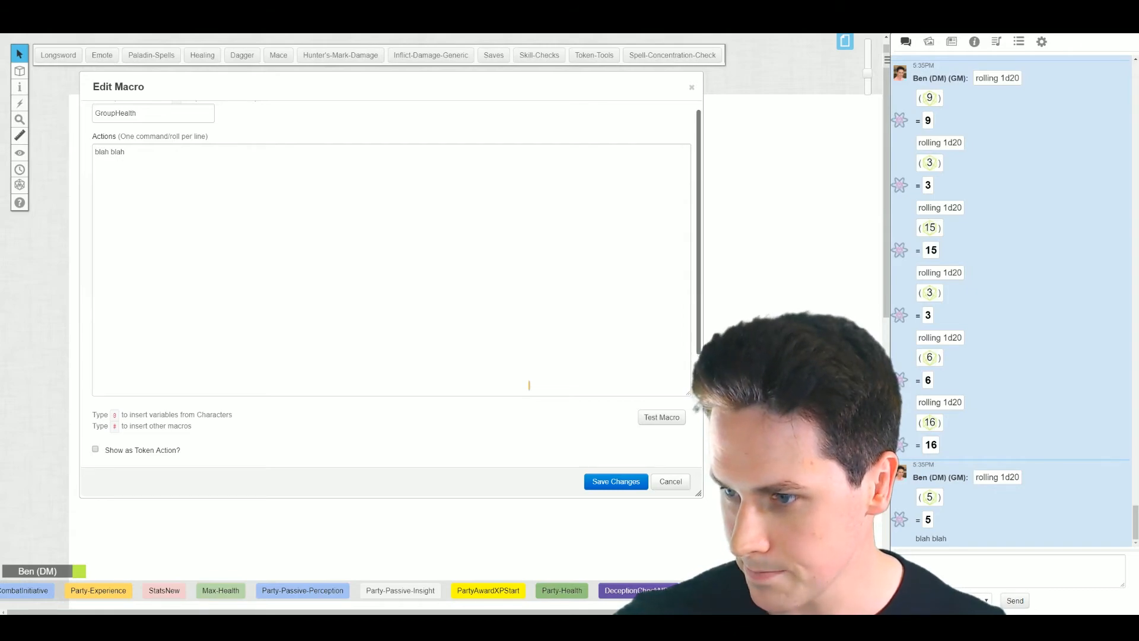
Replace the macro's action text with &{template:default} and test the macro.
left_click(150, 163)
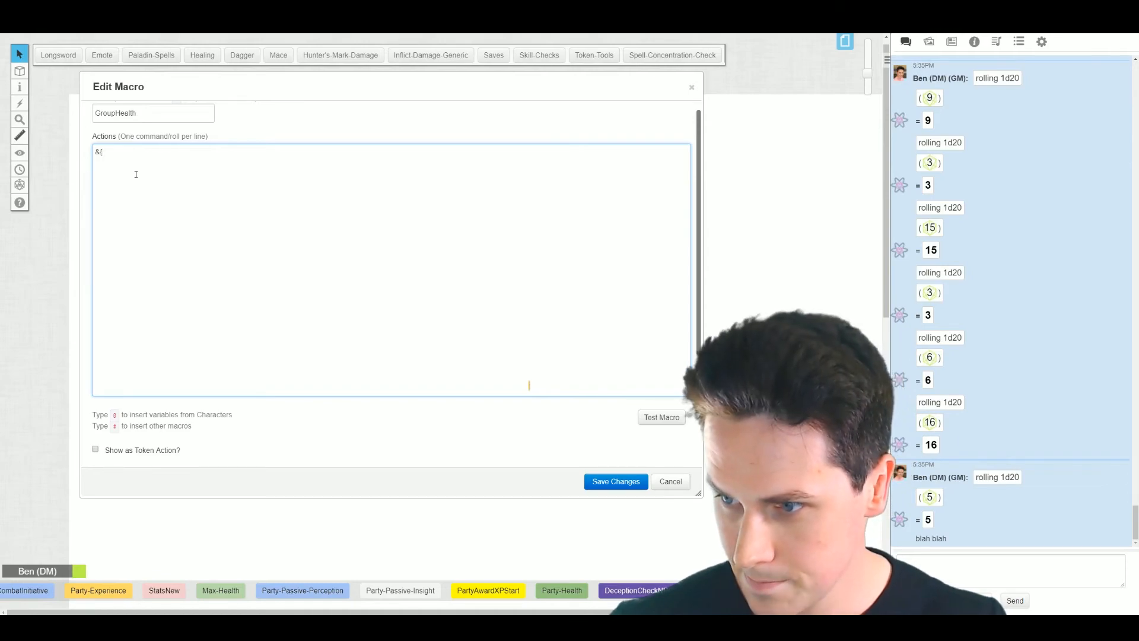
type("templa")
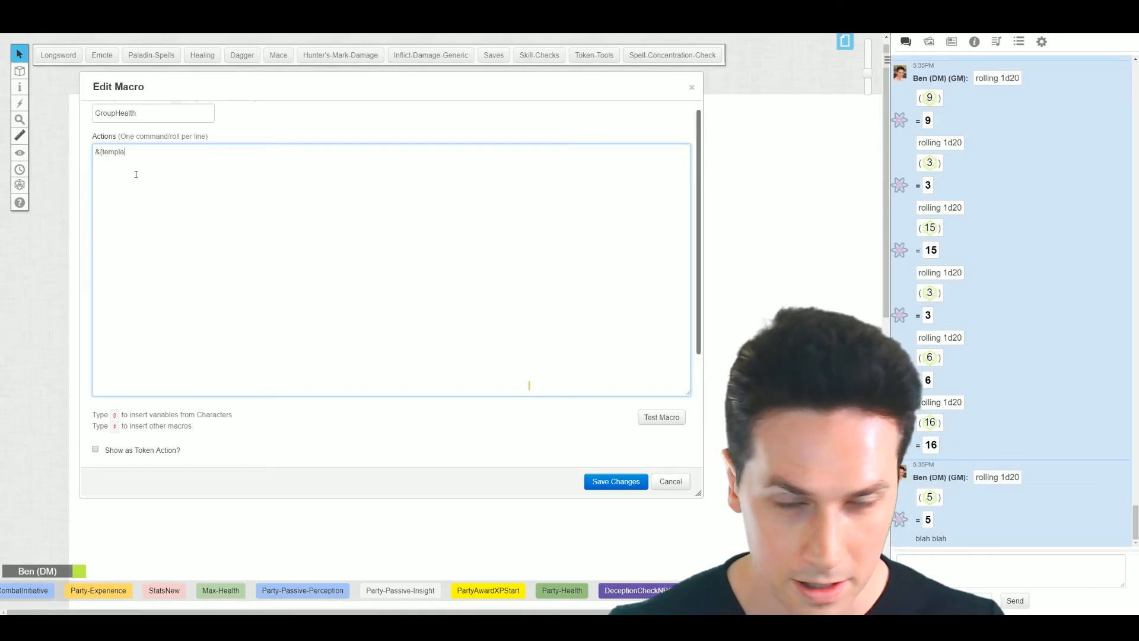
type("te default}")
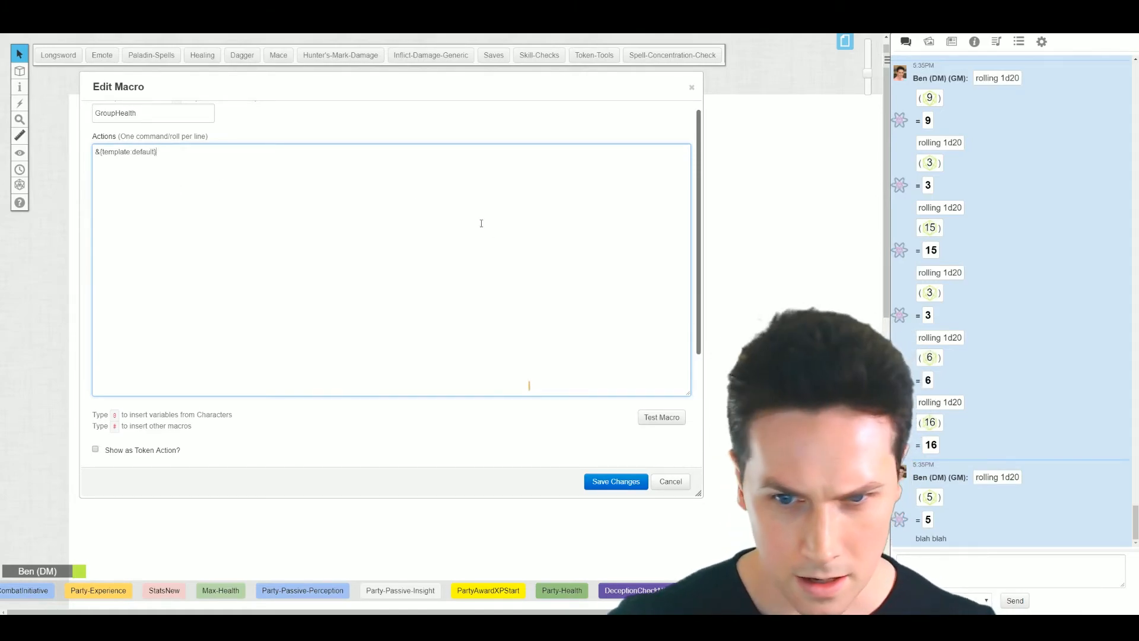
left_click(663, 418)
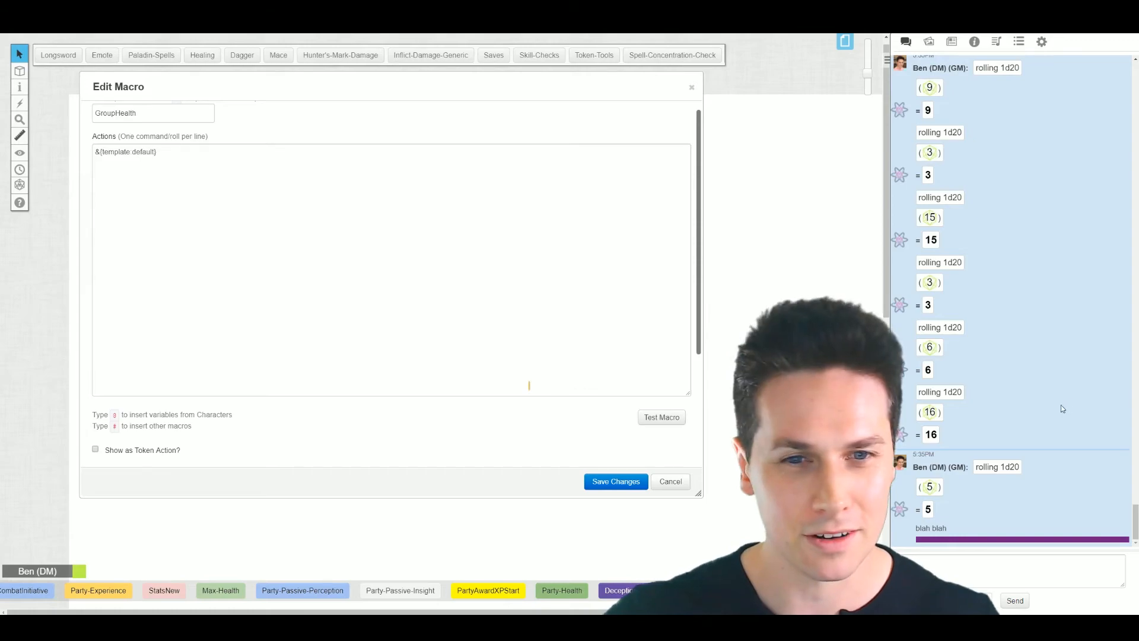
Append an empty {{ }} field after &{template:default} in the macro's actions and test the macro.
left_click(225, 155)
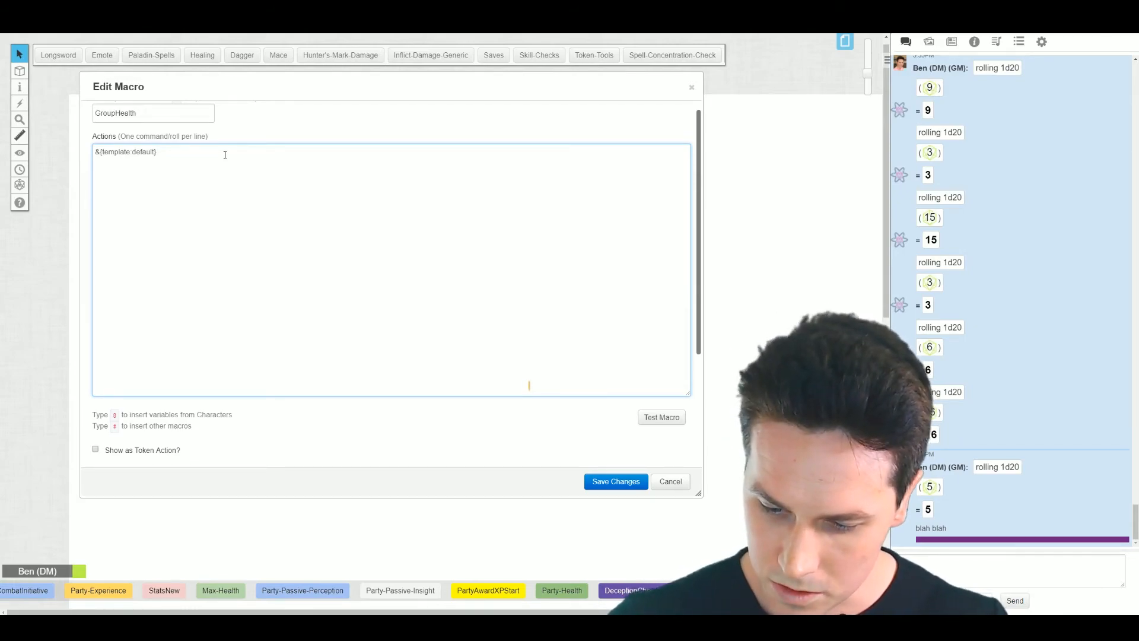
type("{{")
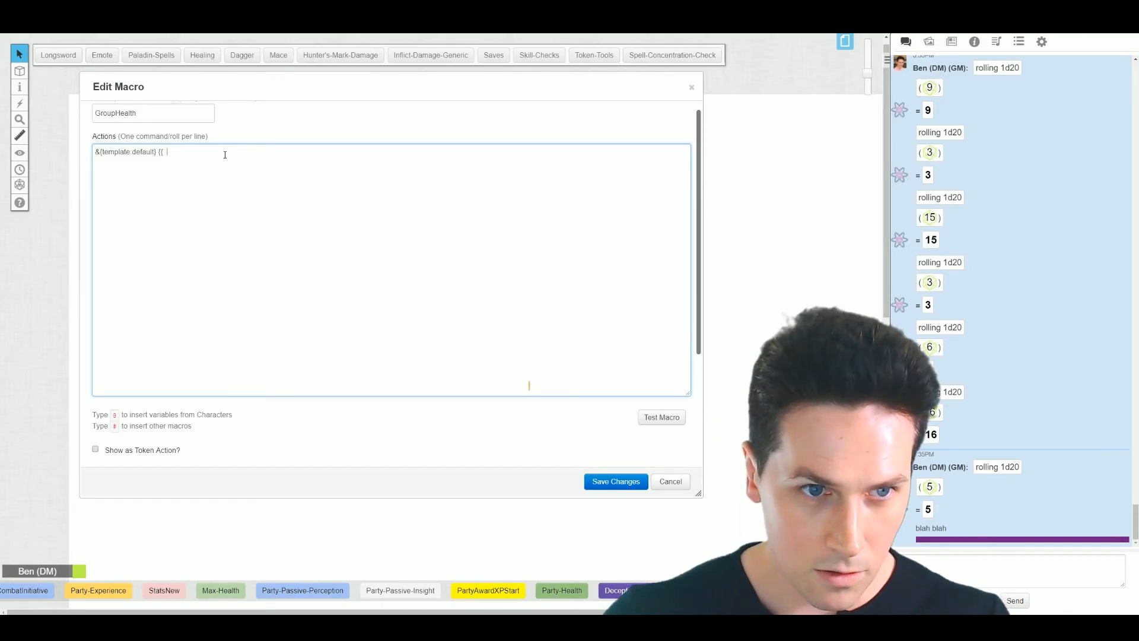
type("}}")
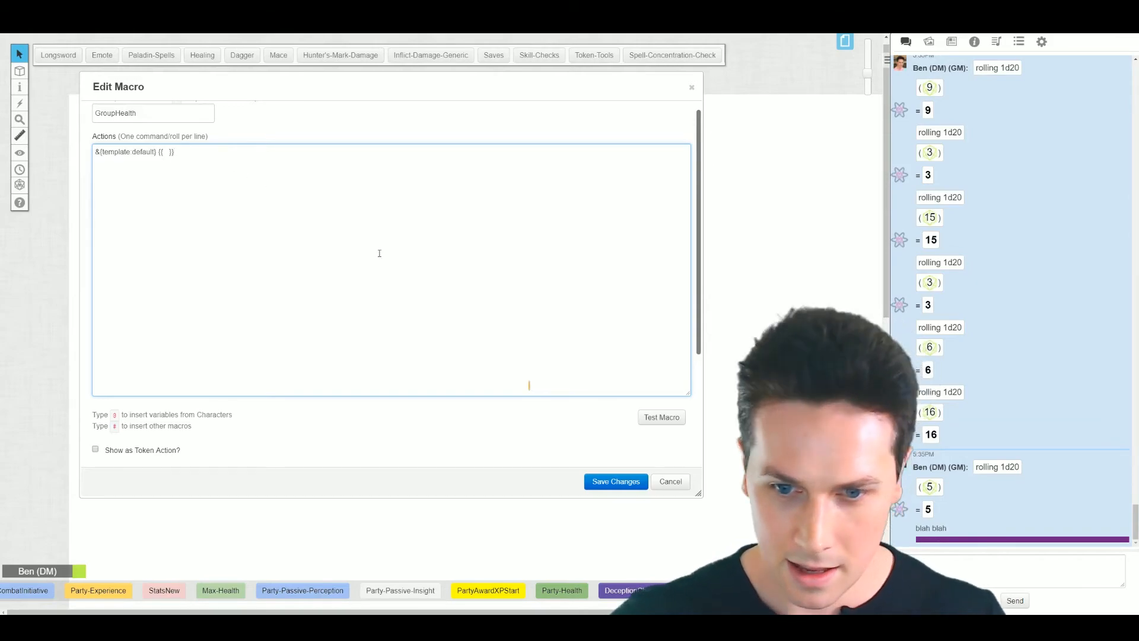
left_click(671, 421)
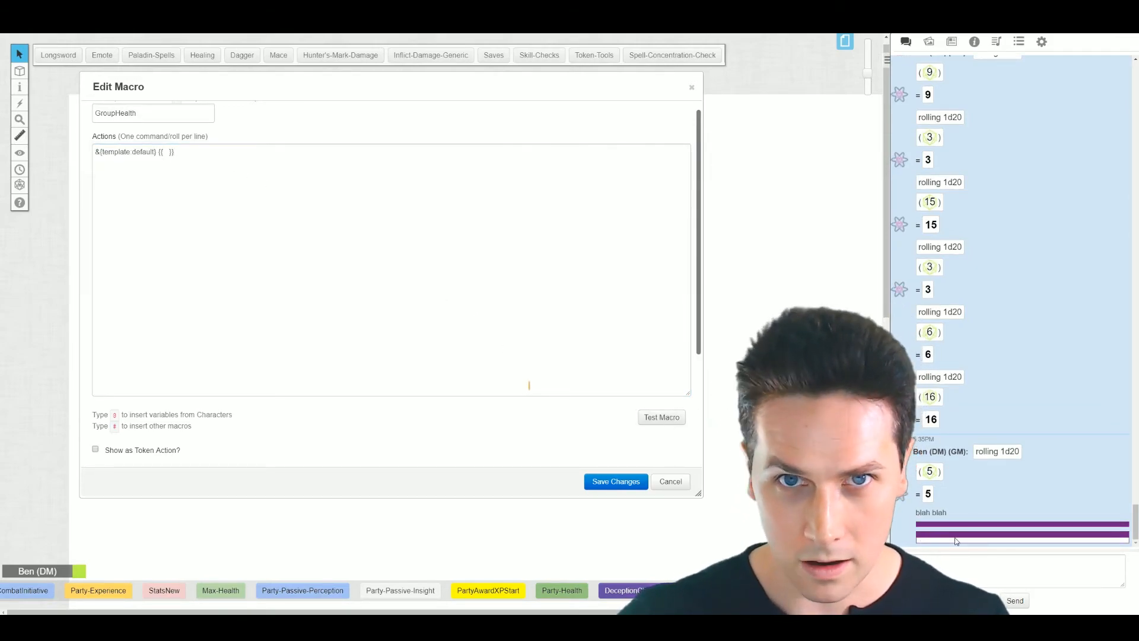
Duplicate the empty {{ }} field at the end of the macro's action line and test the macro.
double_click(167, 151)
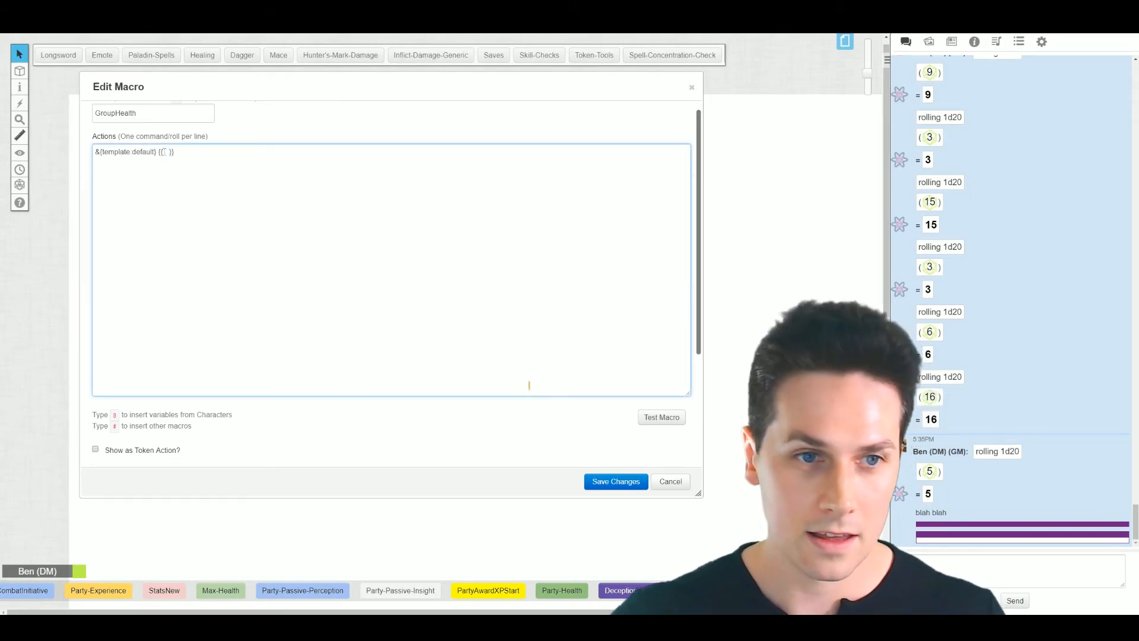
left_click(169, 157)
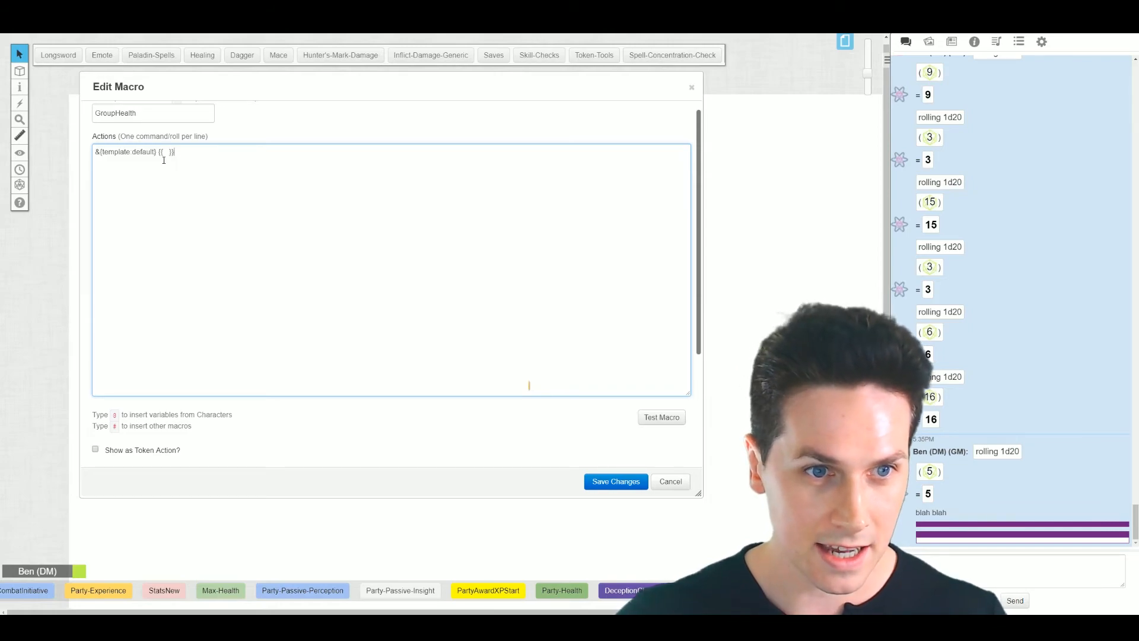
left_click_drag(160, 153, 197, 151)
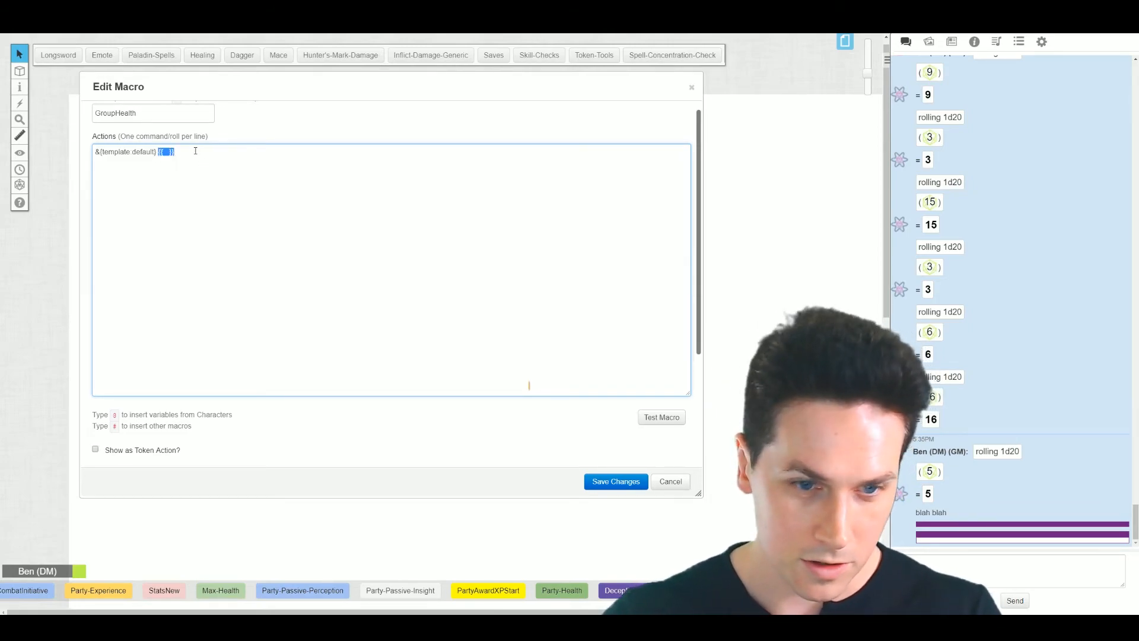
key("ctrl+c")
left_click(195, 150)
key("ctrl+v")
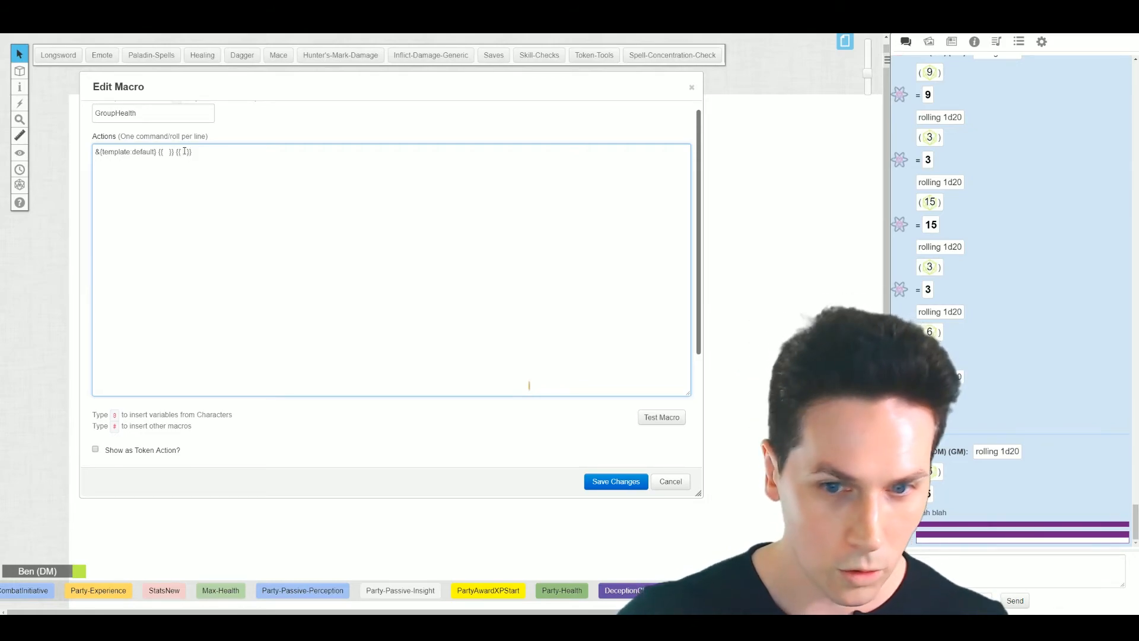
left_click(646, 419)
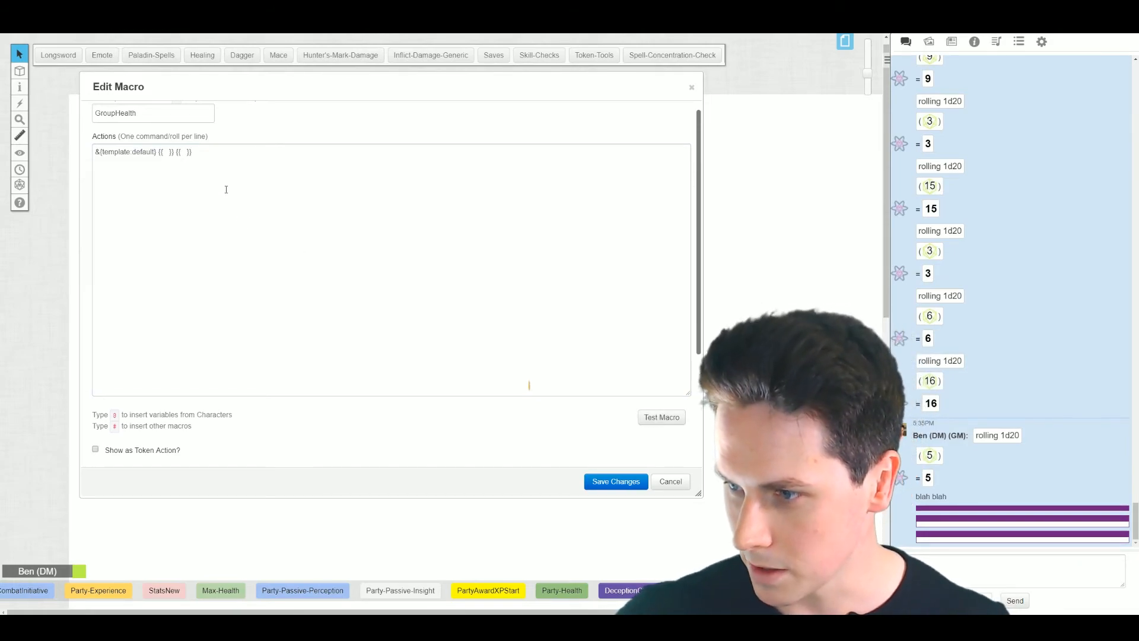
Fill the first pair of double braces with name= Group Health and test the macro.
left_click(165, 151)
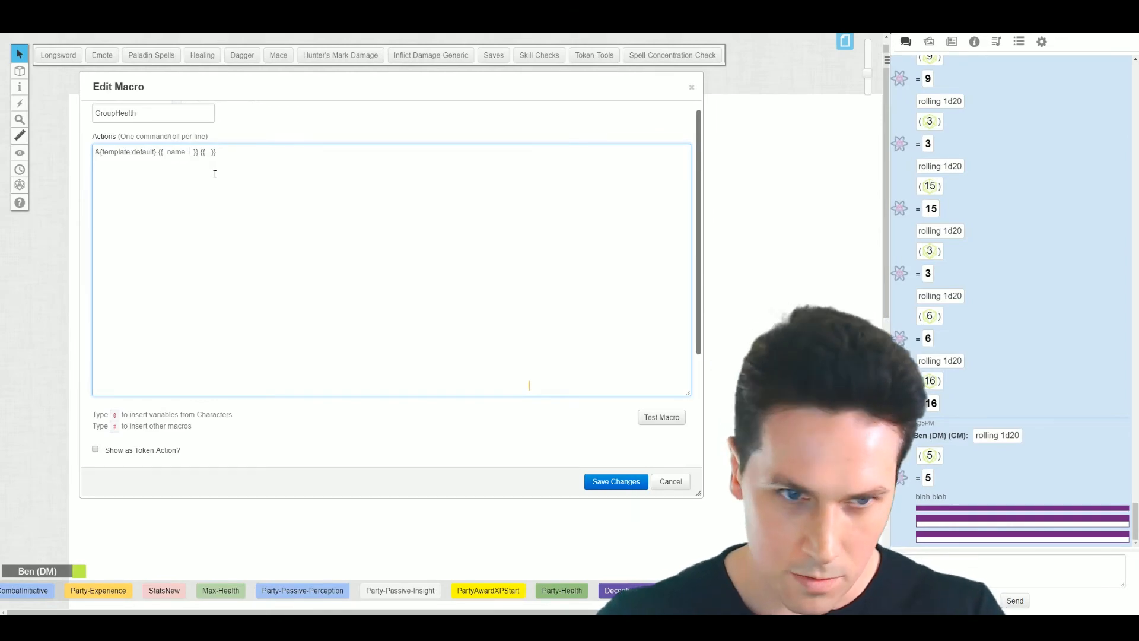
type("Group Health")
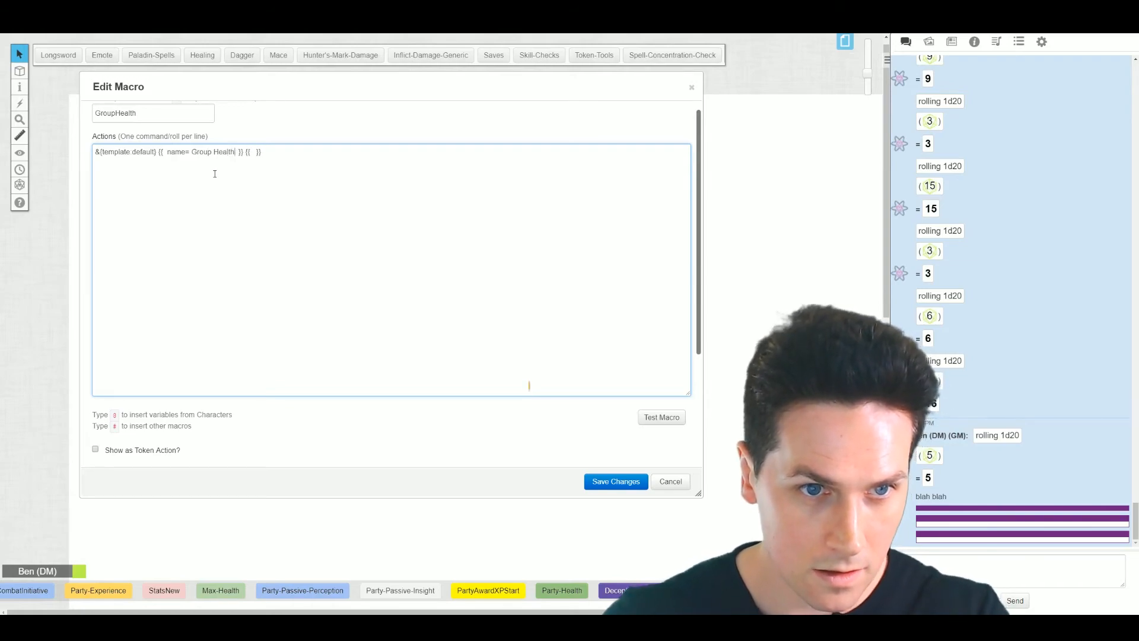
left_click(657, 418)
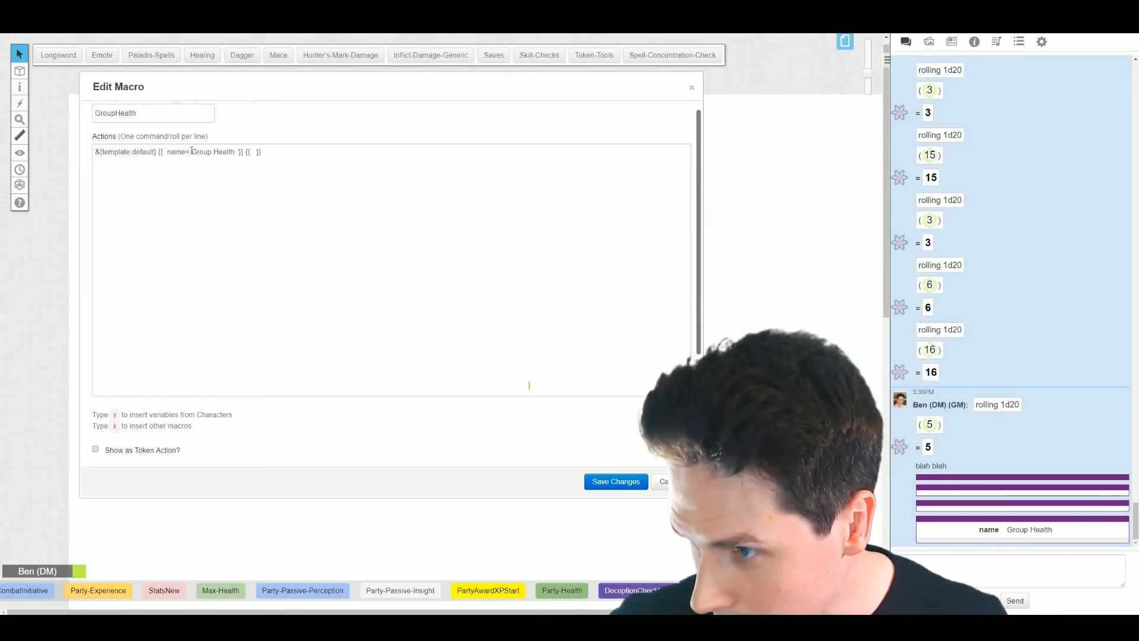
Remove the extra spaces before name and around Group Health in the first field, and test the macro.
left_click(171, 151)
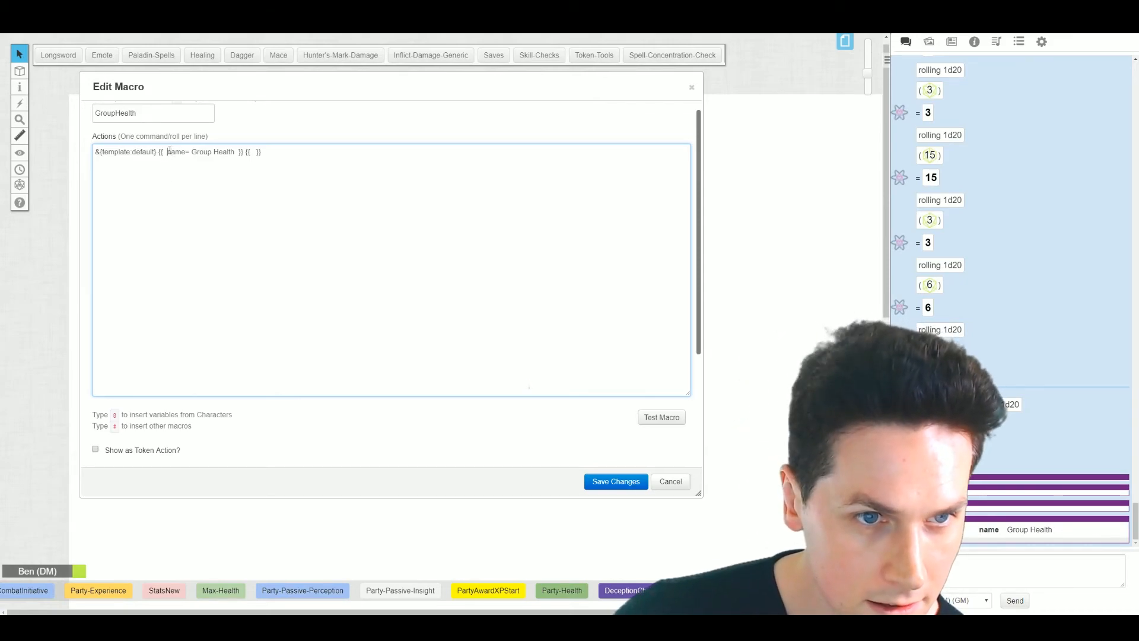
left_click(168, 153)
key("BackSpace")
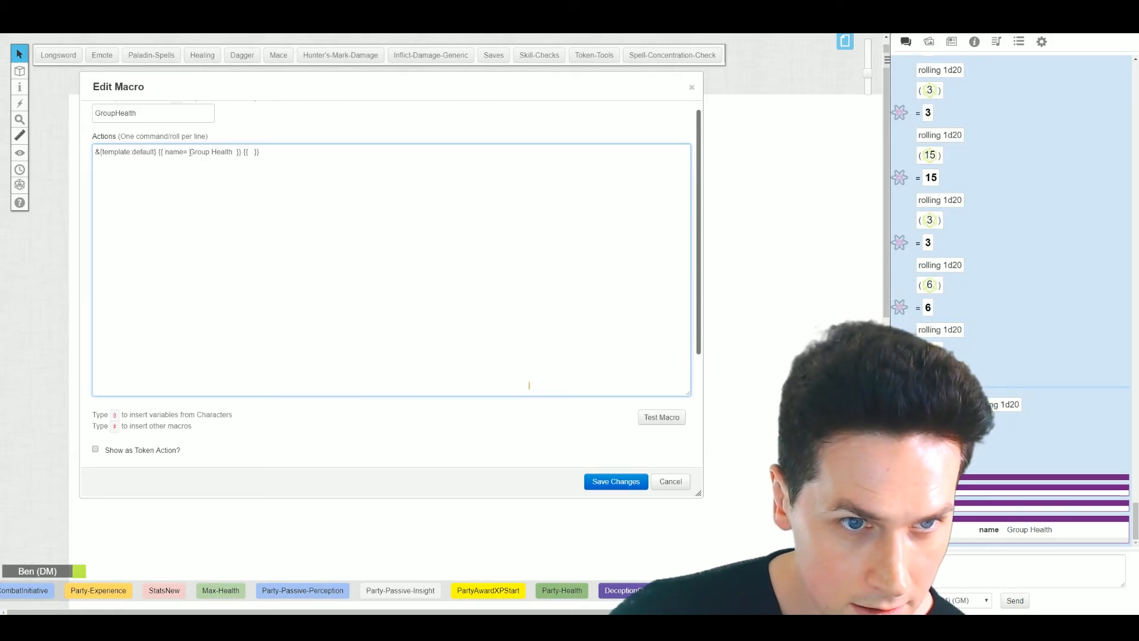
left_click(189, 152)
key("BackSpace")
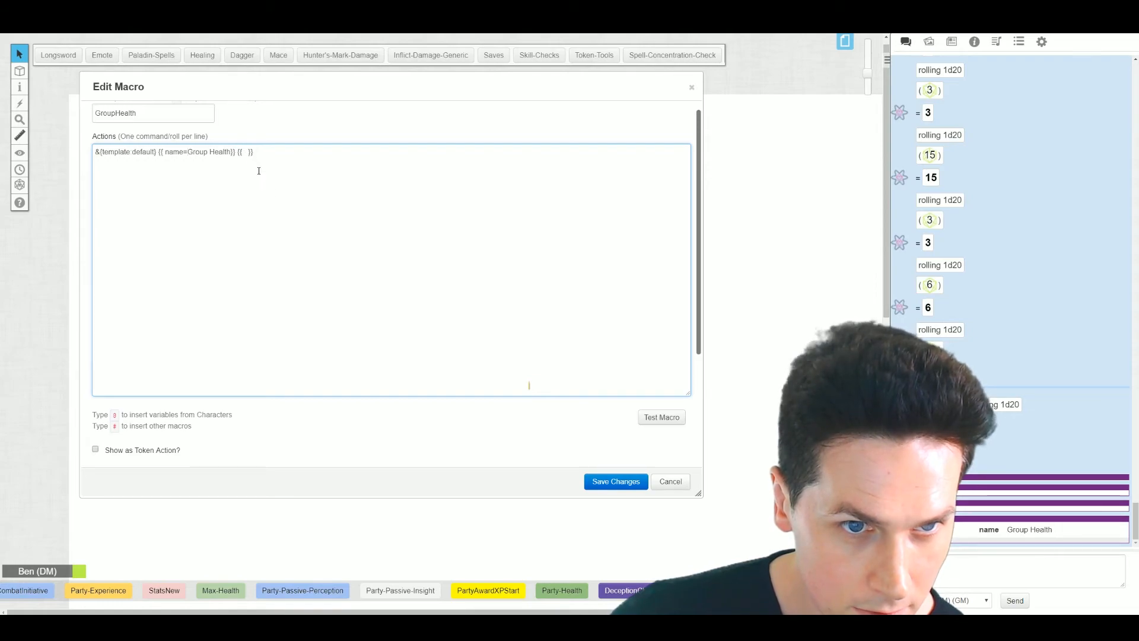
left_click(653, 417)
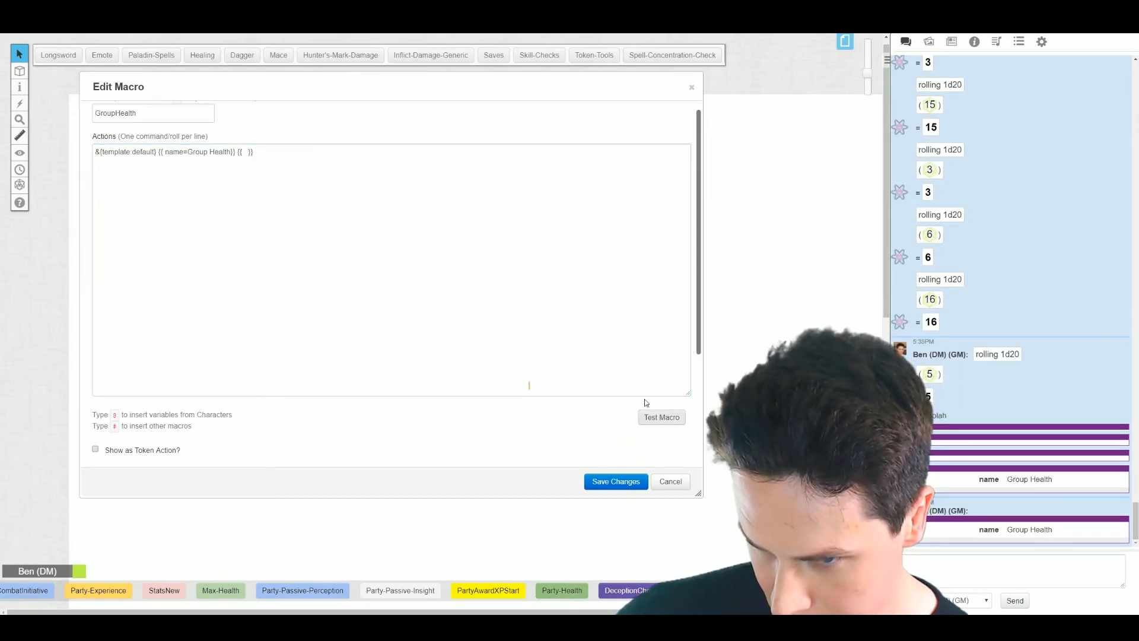
Delete the empty second field and the remaining space before name, testing the macro after each edit.
left_click_drag(239, 152, 268, 155)
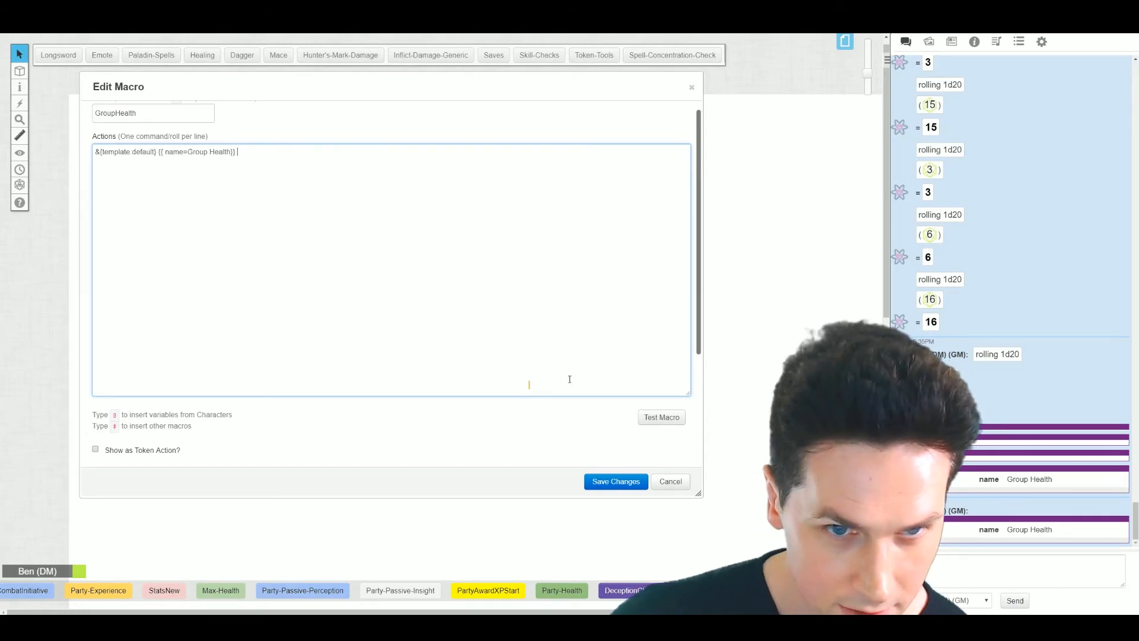
left_click(653, 417)
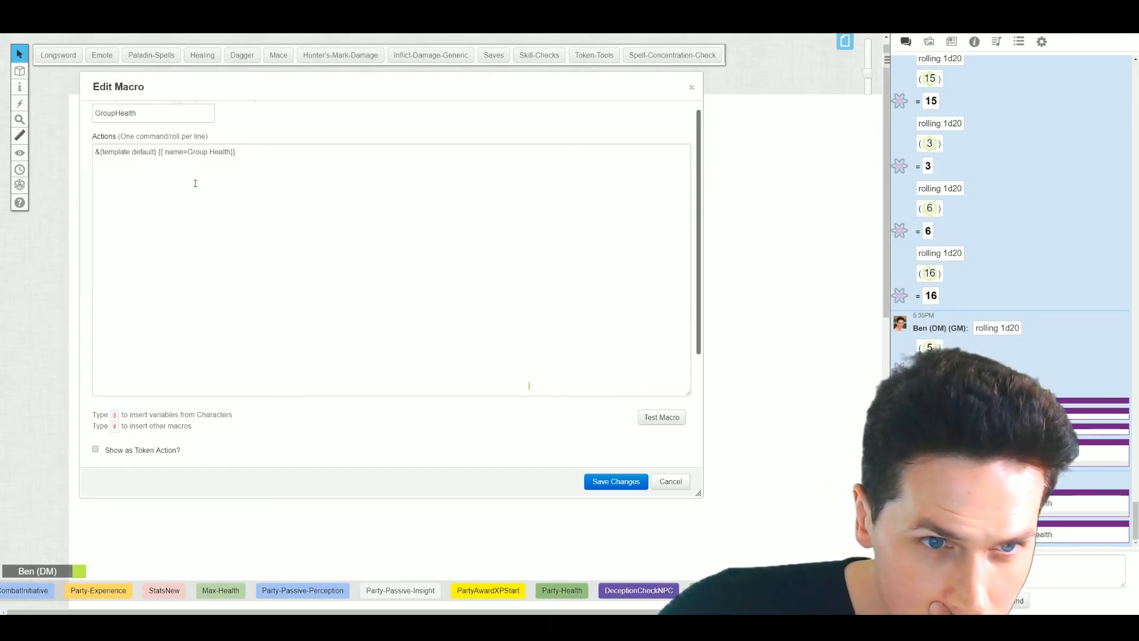
left_click(166, 153)
key("BackSpace")
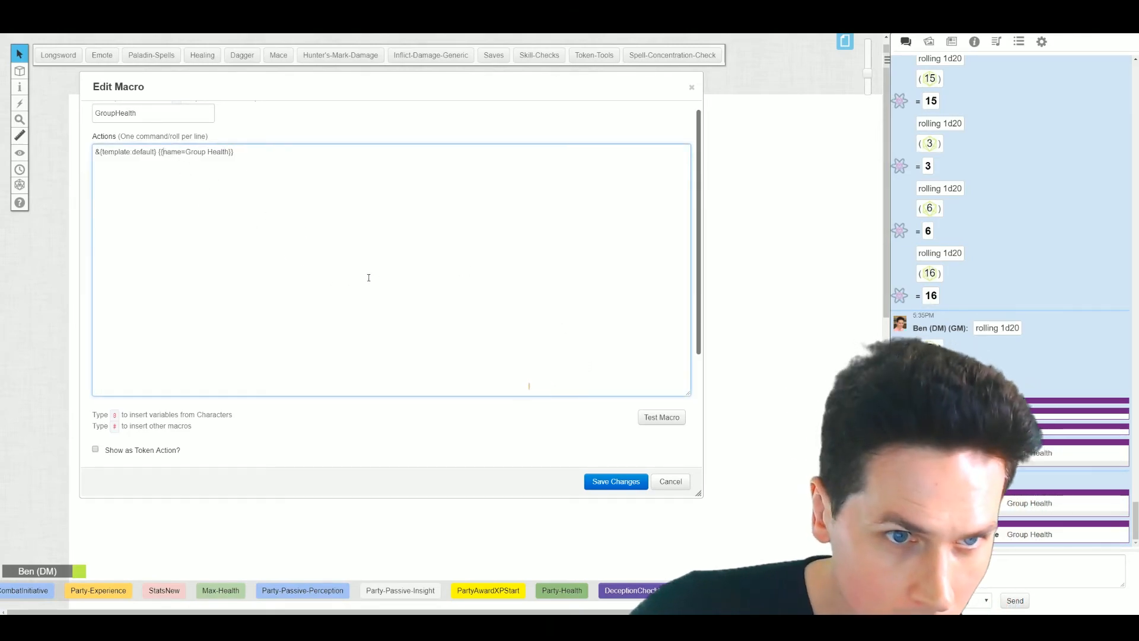
left_click(670, 415)
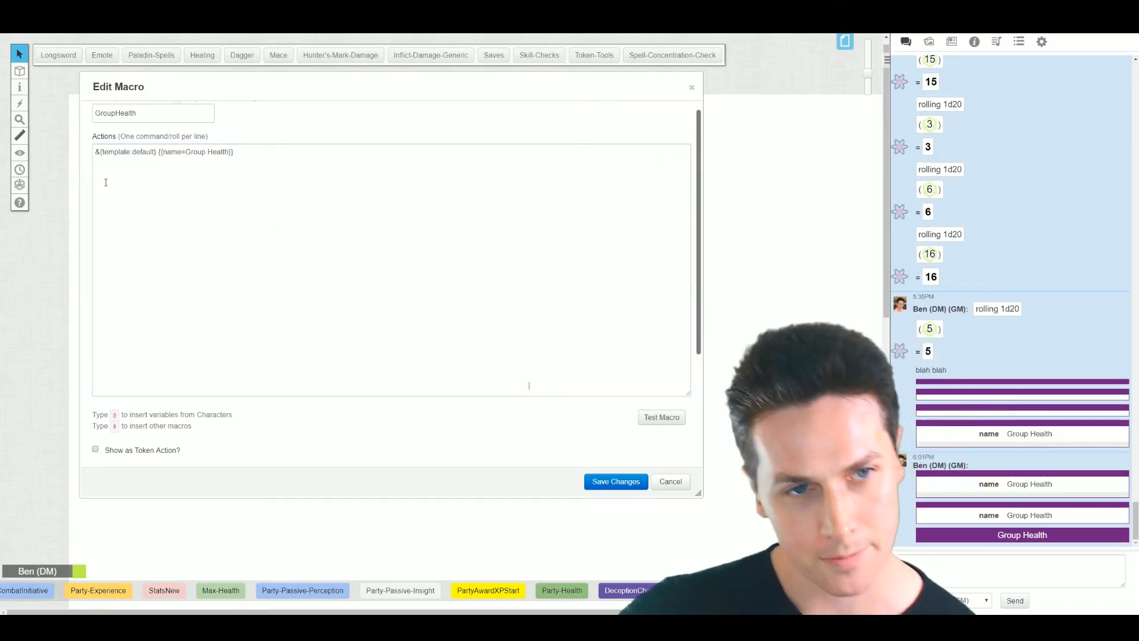
Add an empty {{ }} field after {{name=Group Health}} and test the macro.
left_click(166, 156)
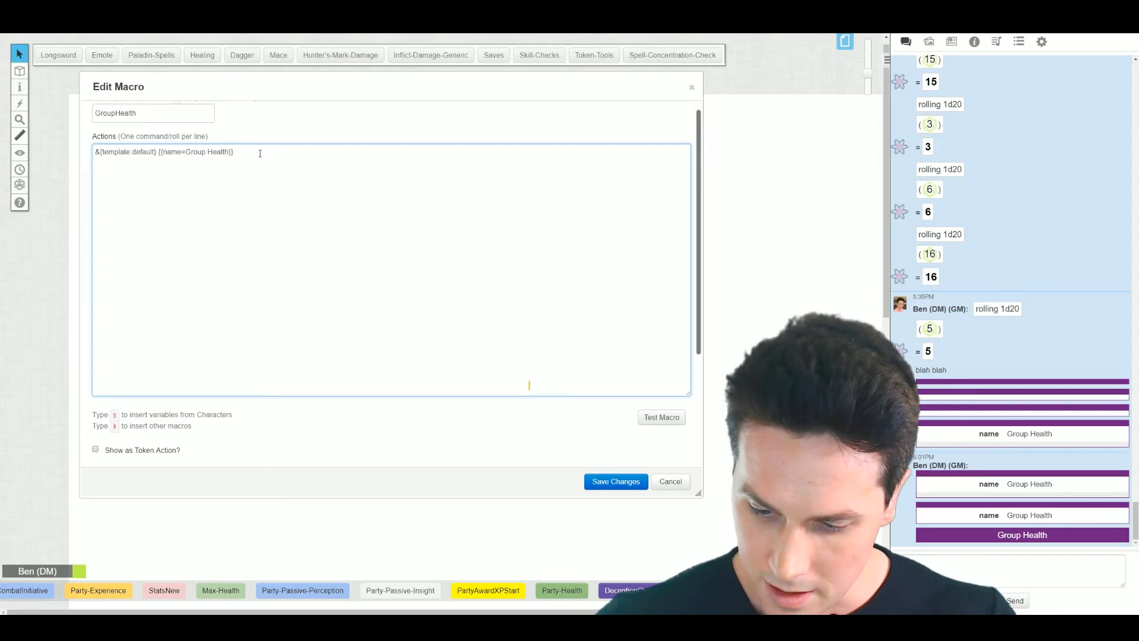
type("{{ }}")
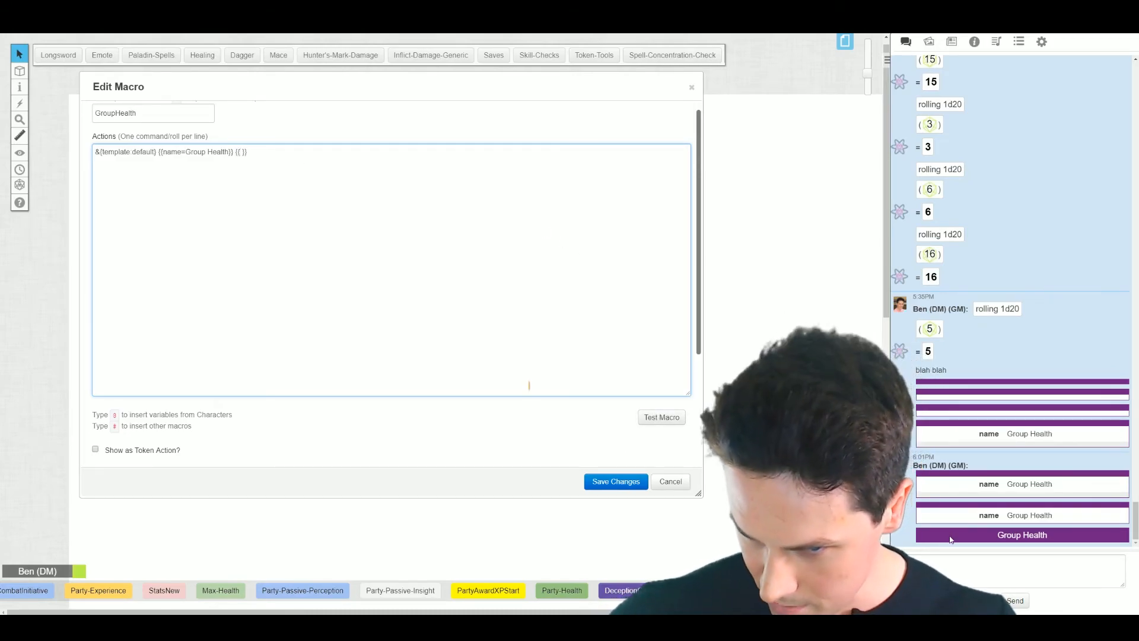
left_click(661, 417)
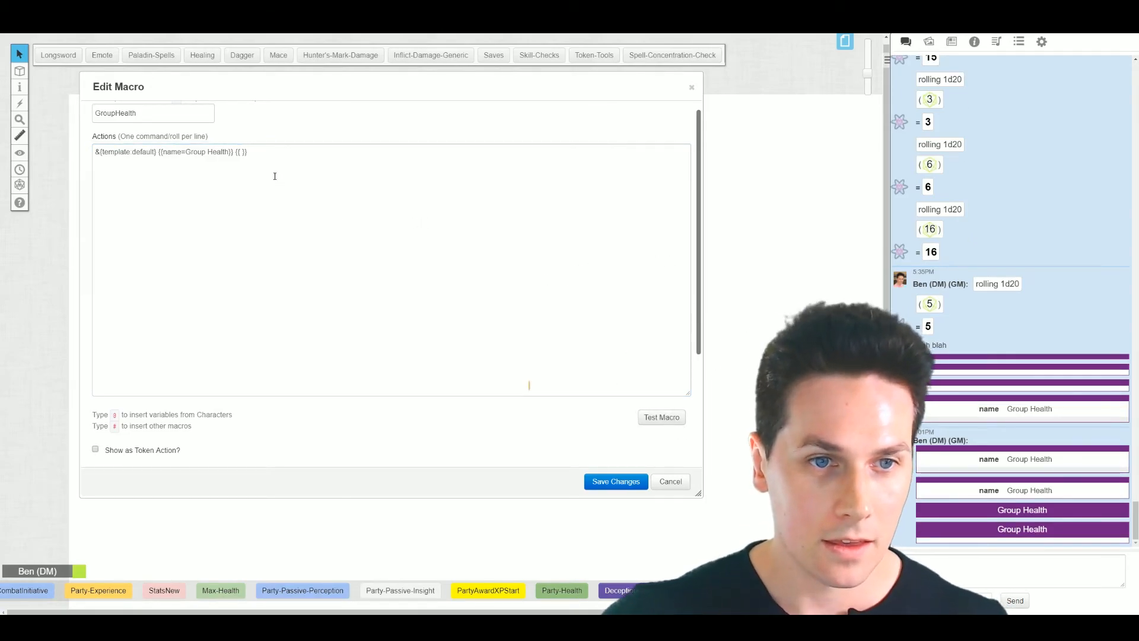
Fill the field after {{name=Group Health}} with Verden= 10 and test the macro.
left_click(241, 153)
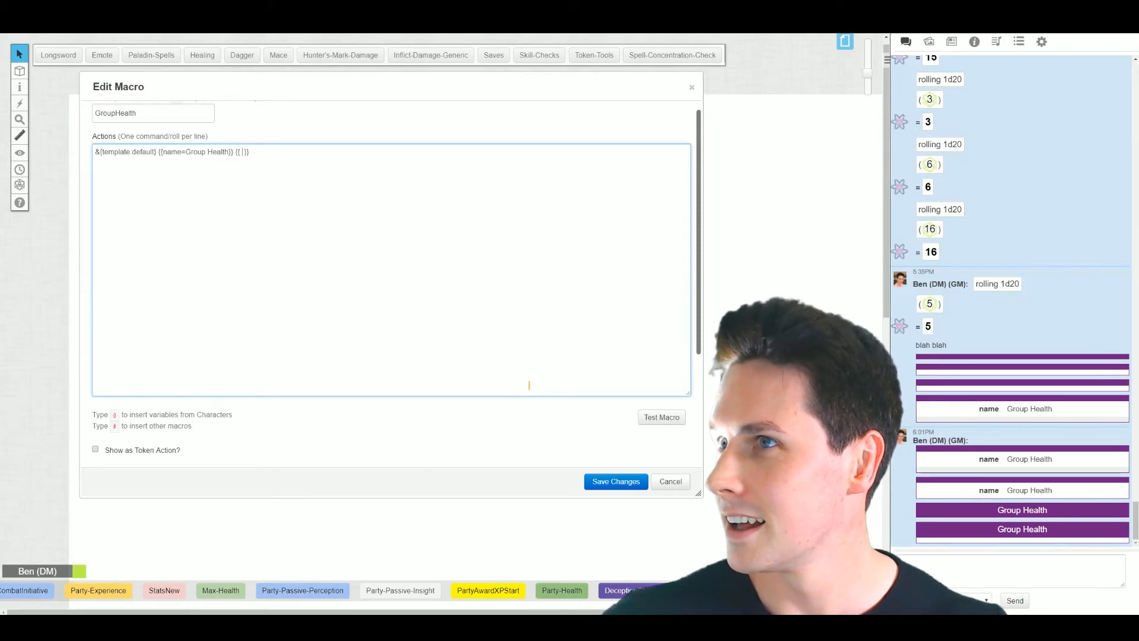
key("alt+Tab")
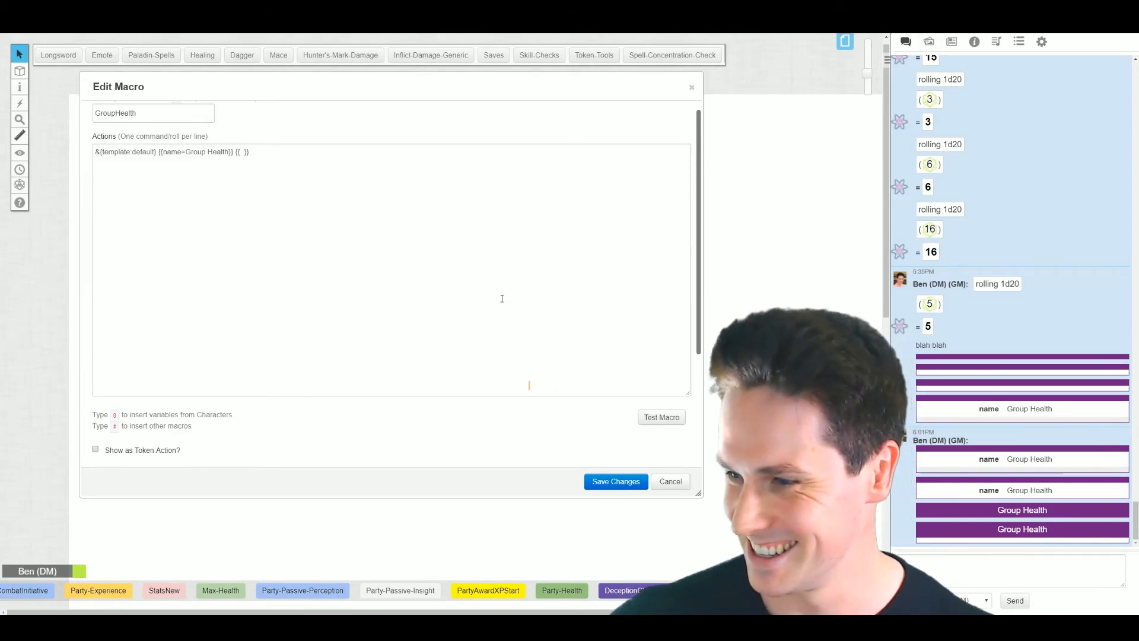
left_click(243, 152)
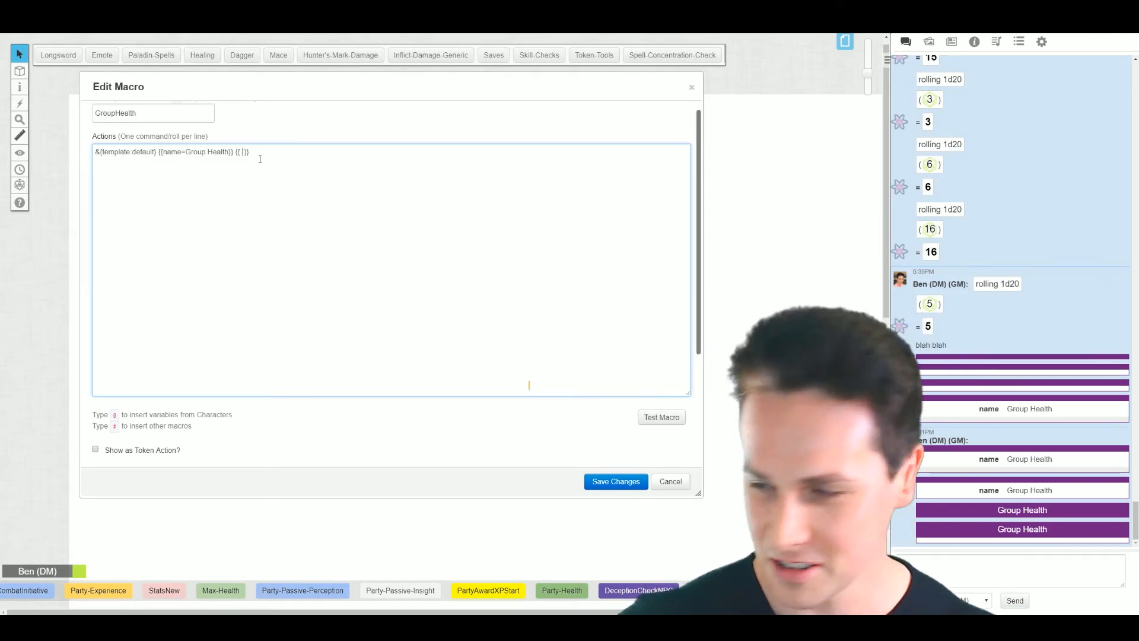
mouse_move(266, 89)
left_mouse_down()
mouse_move(753, 104)
mouse_move(397, 107)
mouse_move(241, 92)
mouse_move(286, 94)
left_mouse_up()
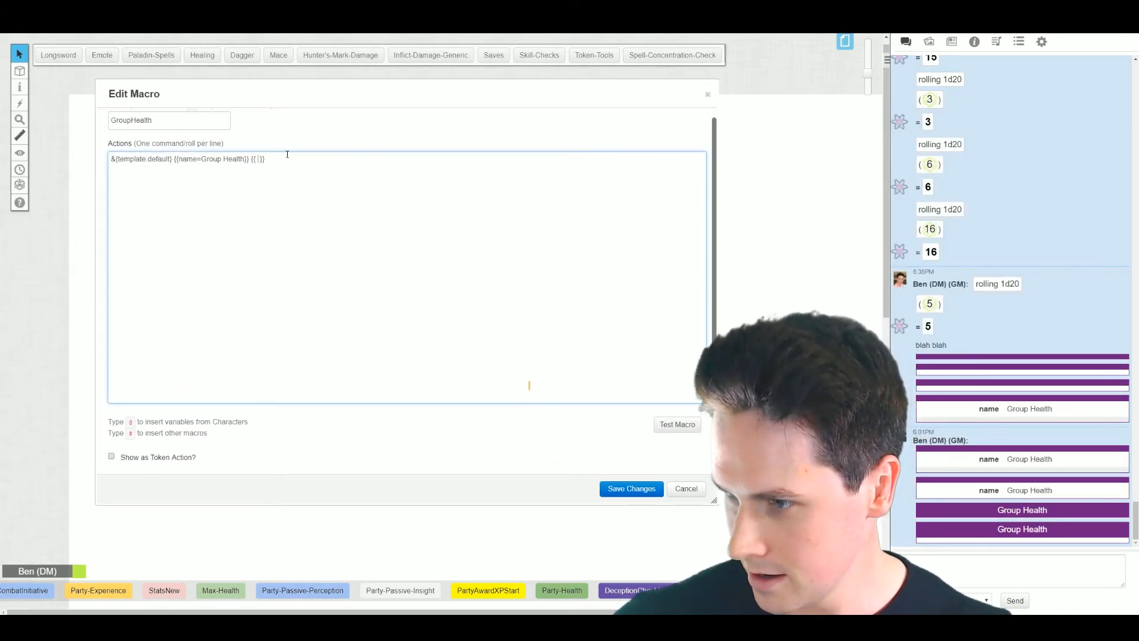
type("Verd")
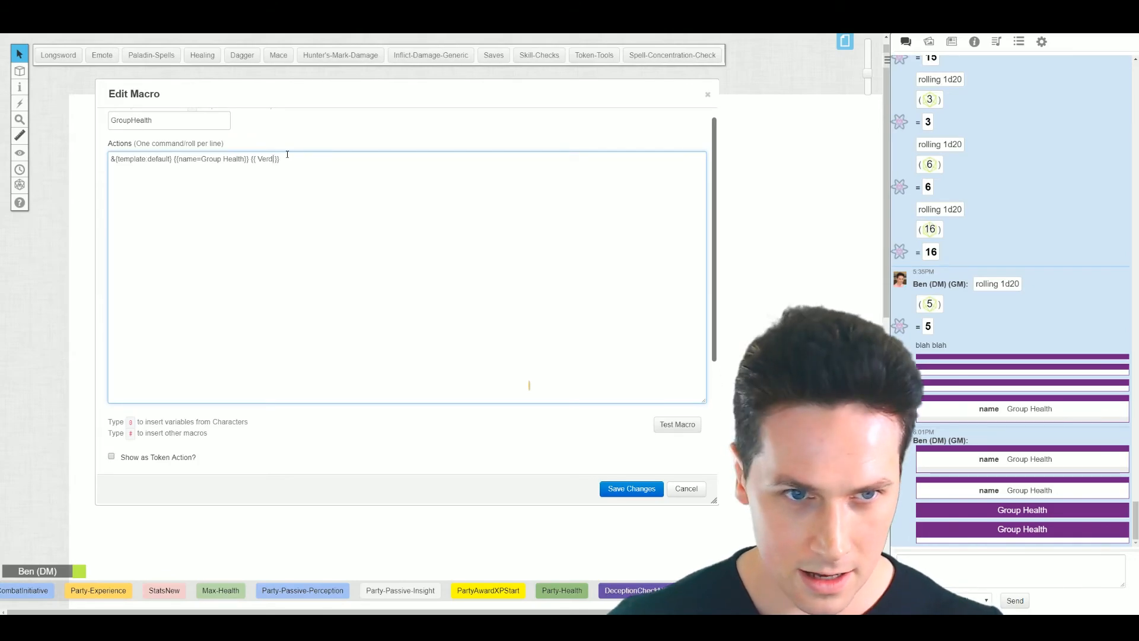
type("en= 10")
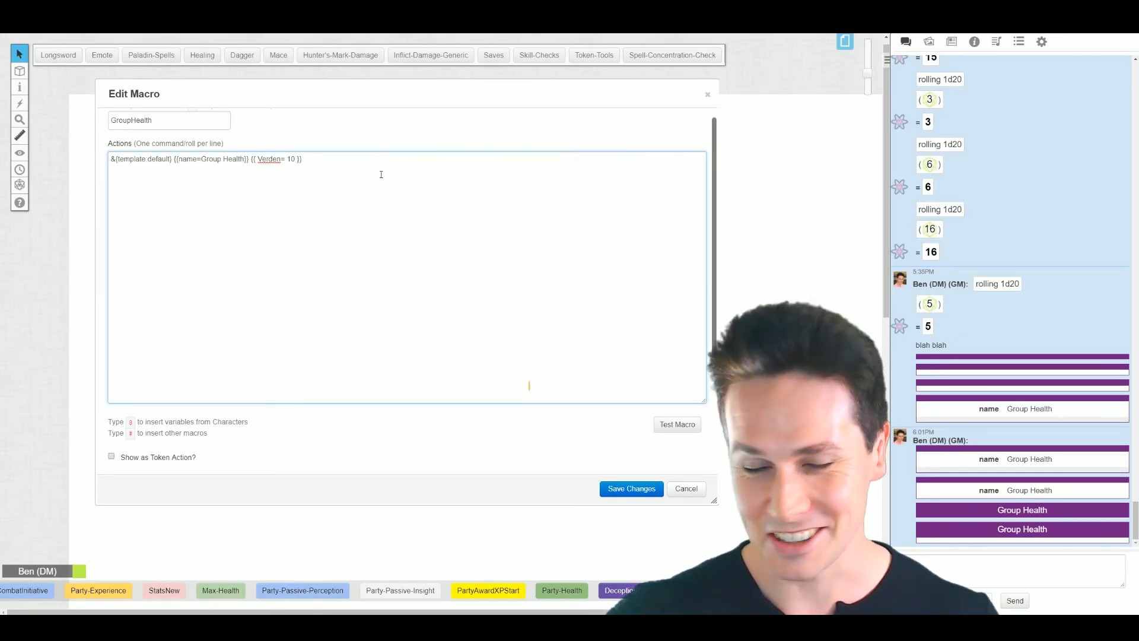
left_click(677, 424)
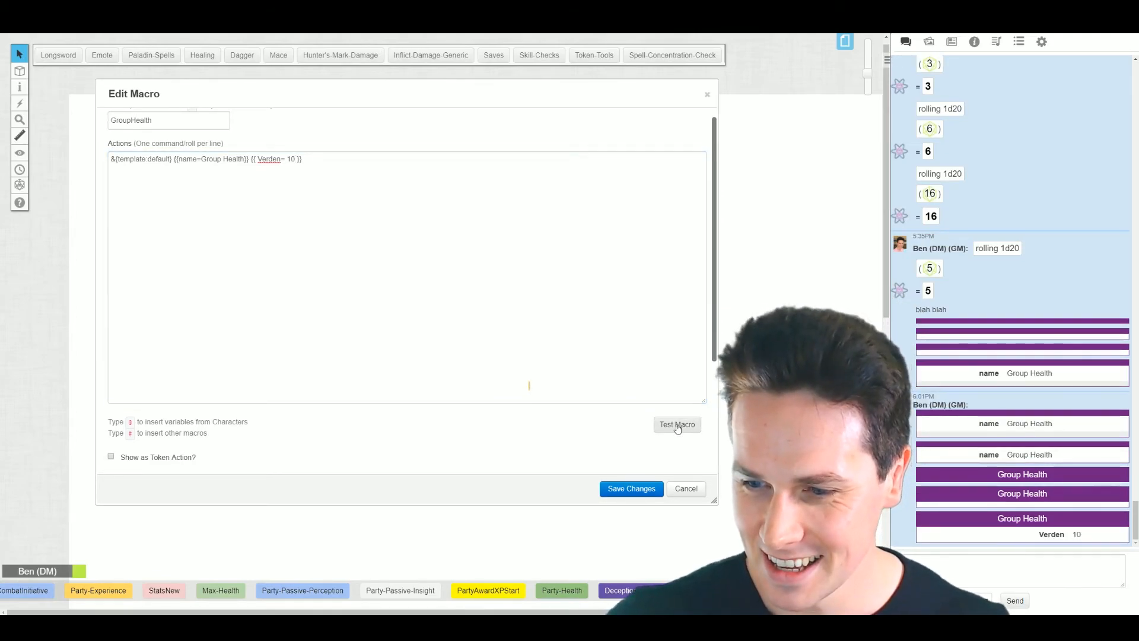
Remove the space before Verden and insert one before its equals sign, testing the macro after each edit.
left_click(276, 167)
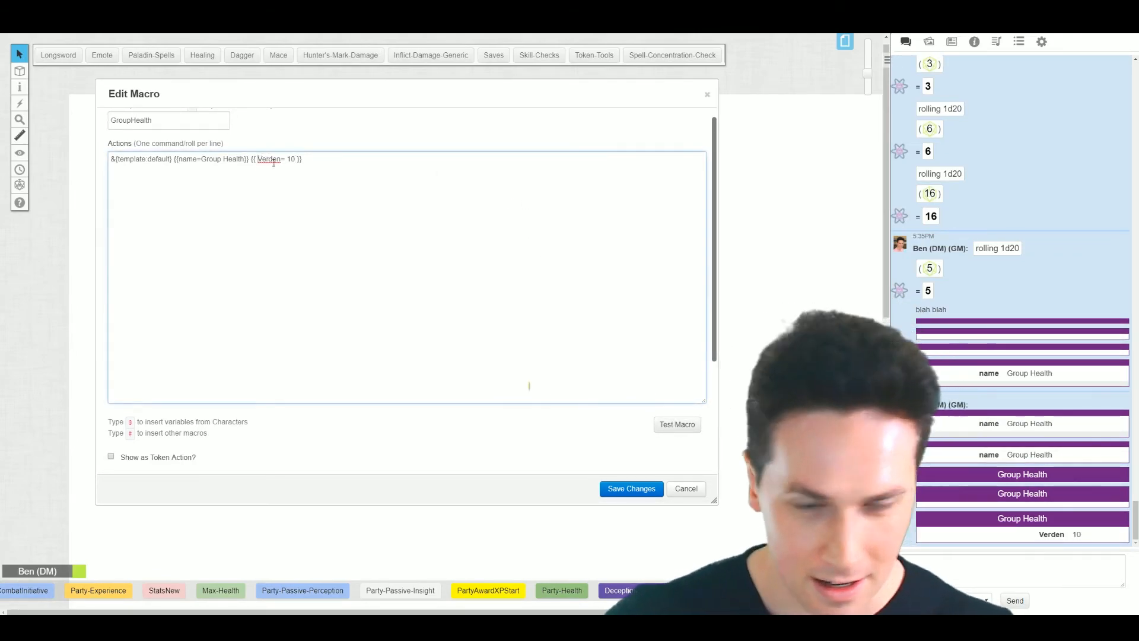
key("BackSpace")
left_click(674, 427)
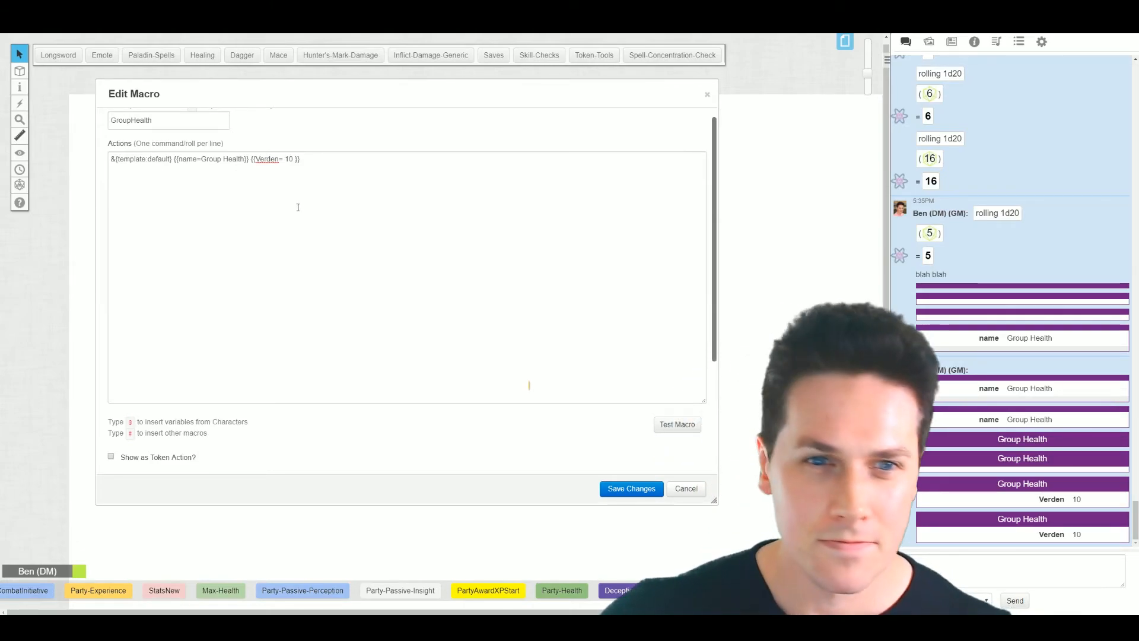
left_click(303, 168)
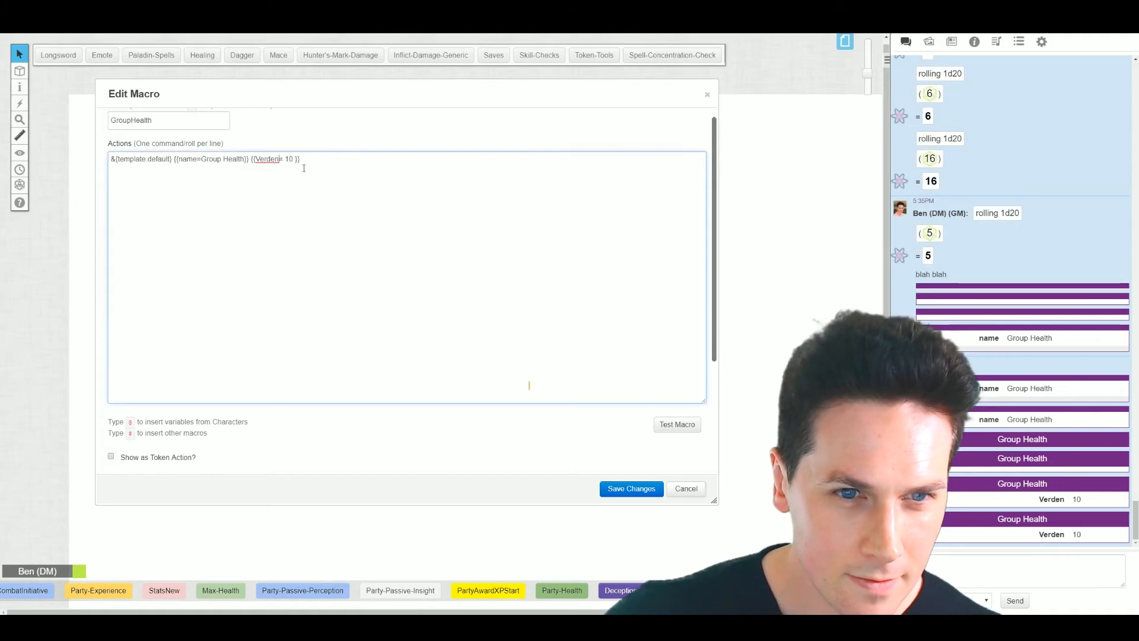
left_click(681, 426)
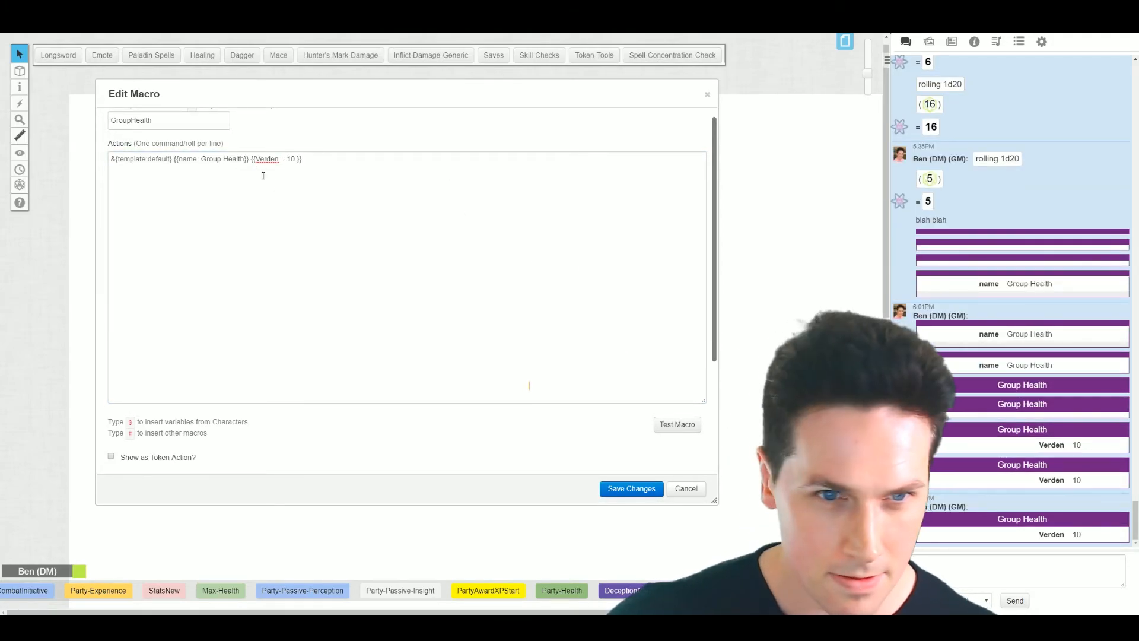
left_click(301, 161)
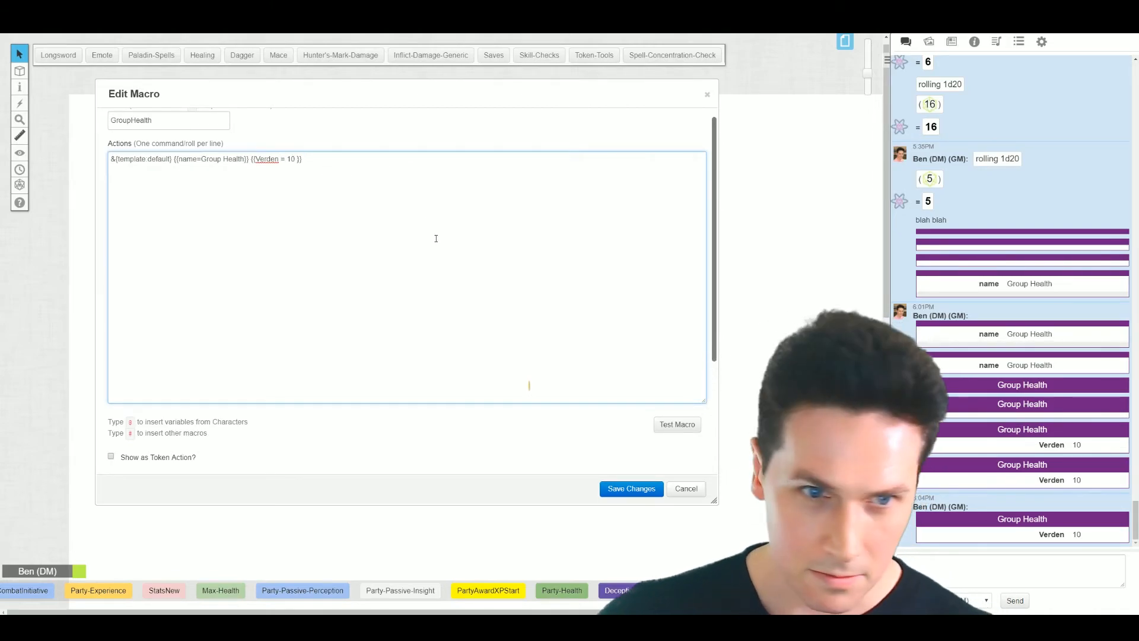
Remove the space before the equals sign in the Verden field and test the macro.
key("BackSpace")
left_click(670, 423)
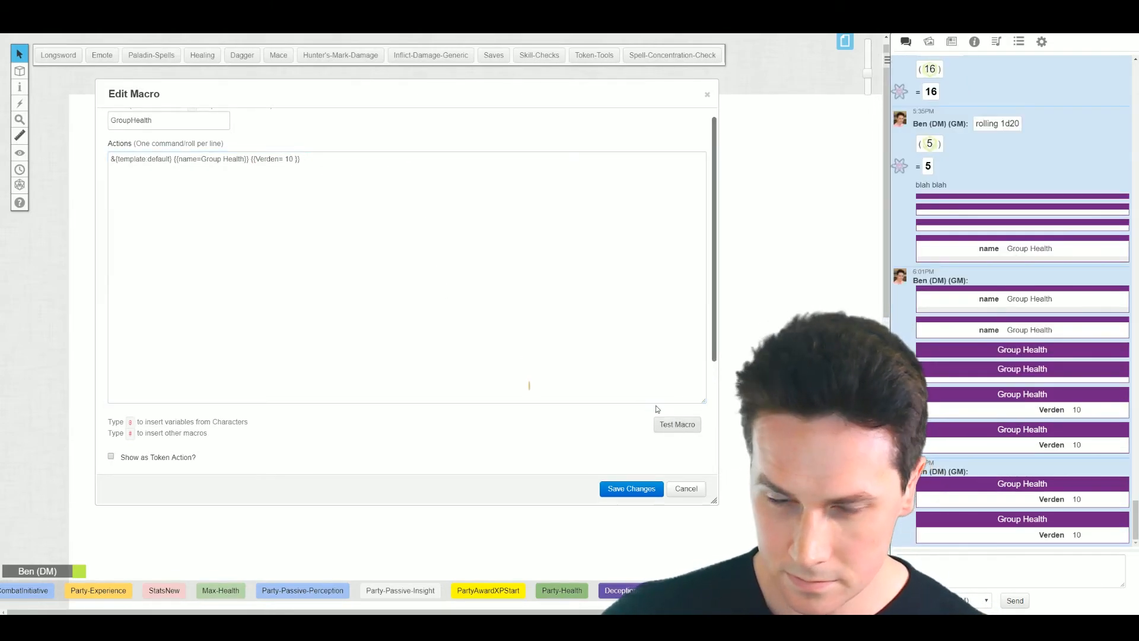
left_click(303, 171)
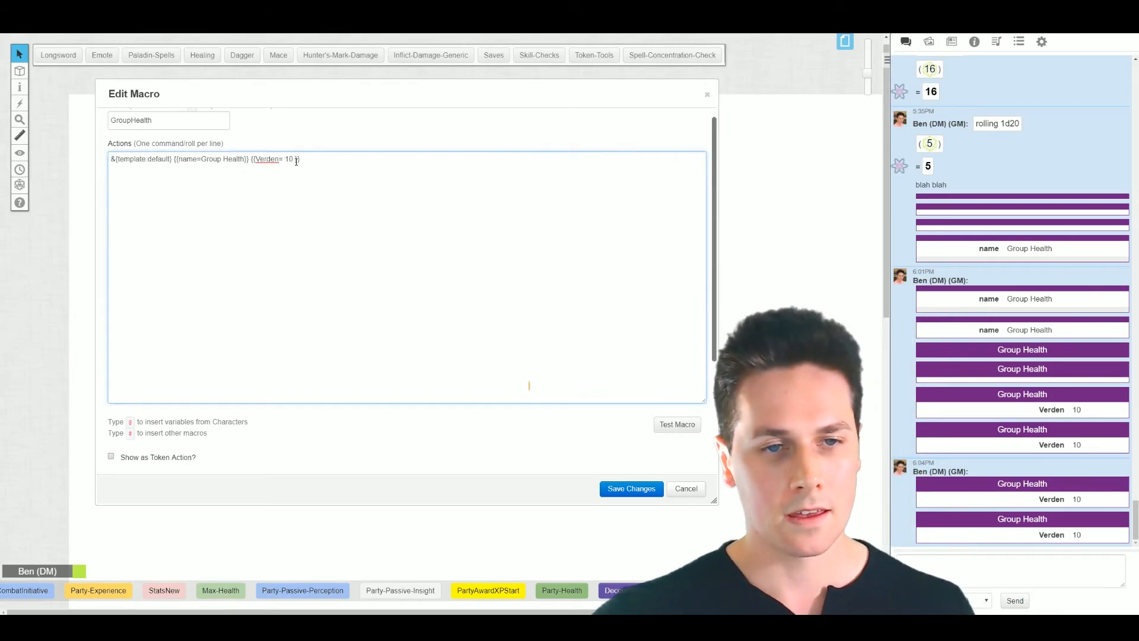
double_click(290, 159)
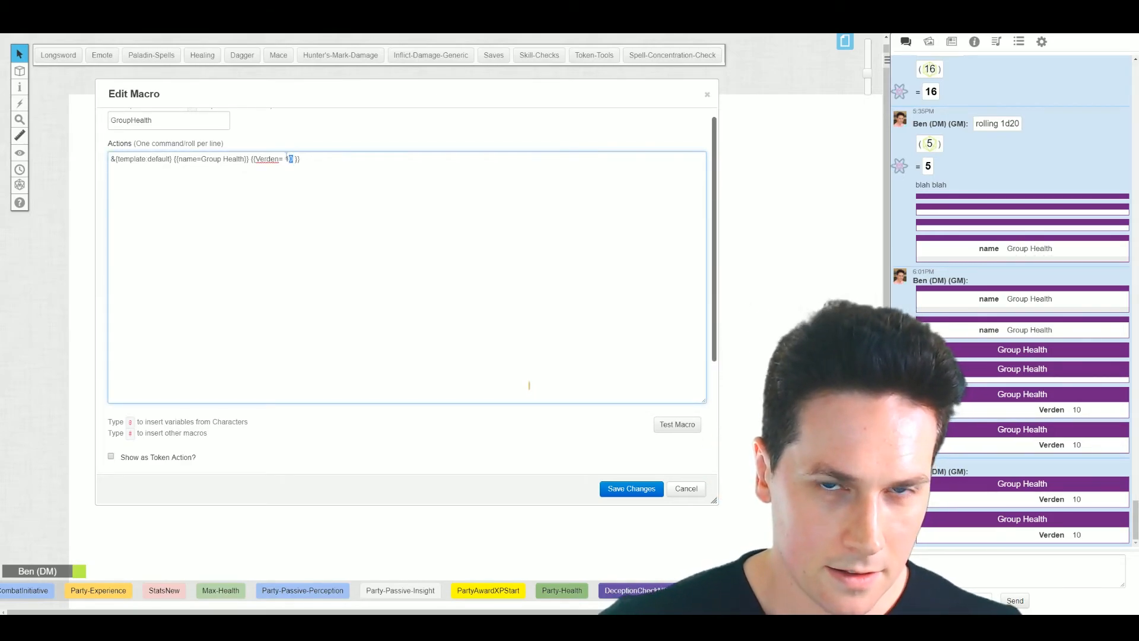
left_click_drag(286, 156, 290, 159)
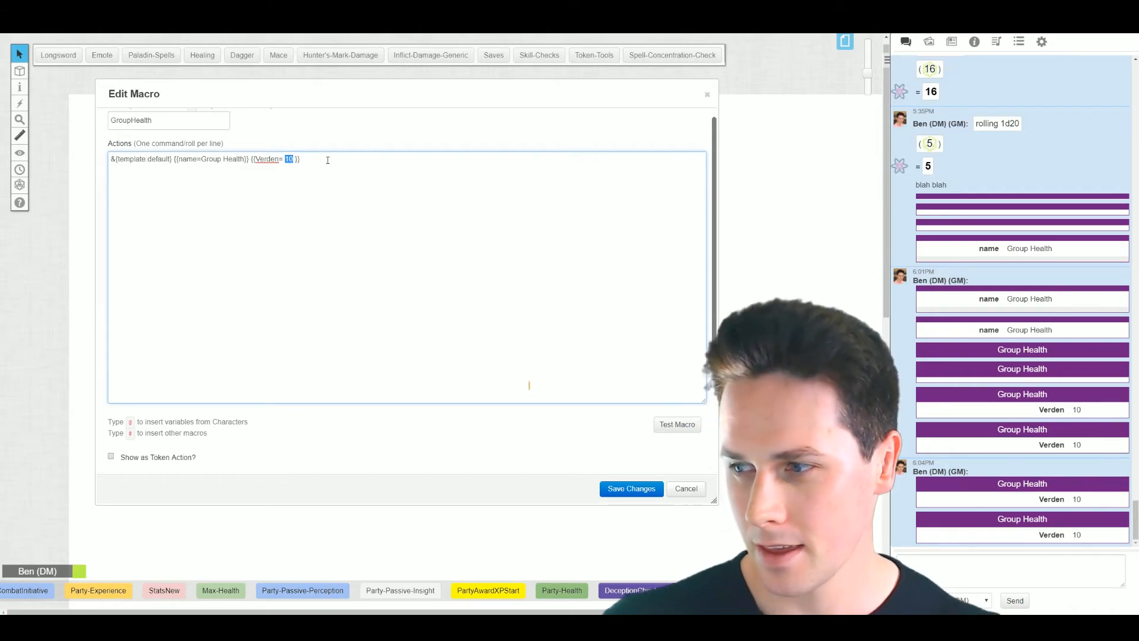
Open Verden's character sheet beside the macro editor and find the hp entry among the attributes.
left_click_drag(382, 94, 821, 94)
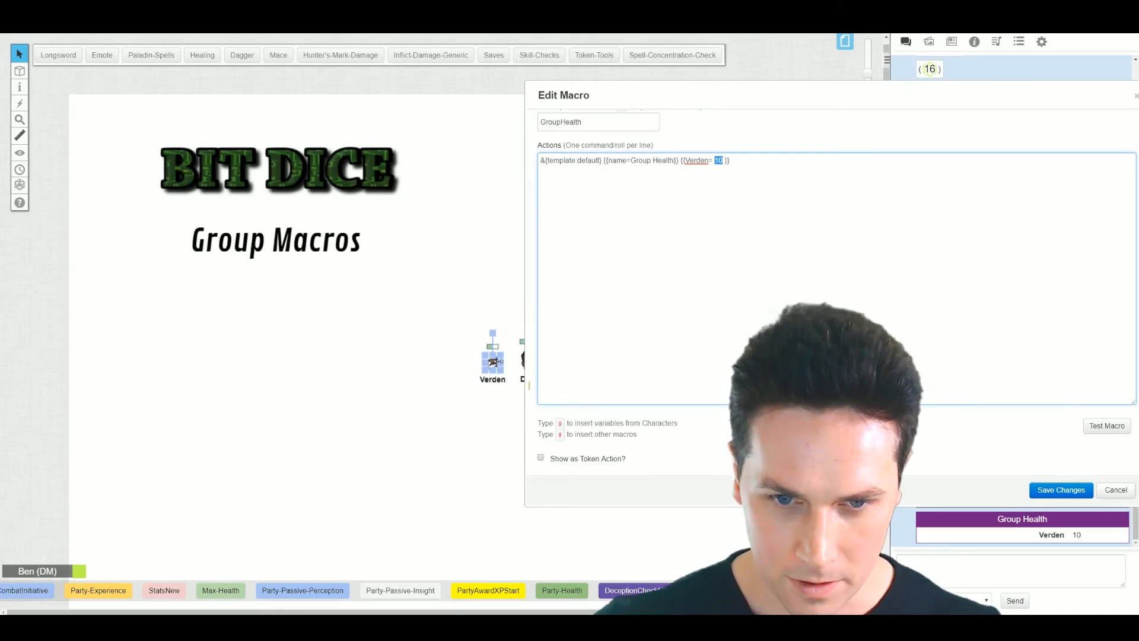
double_click(493, 362)
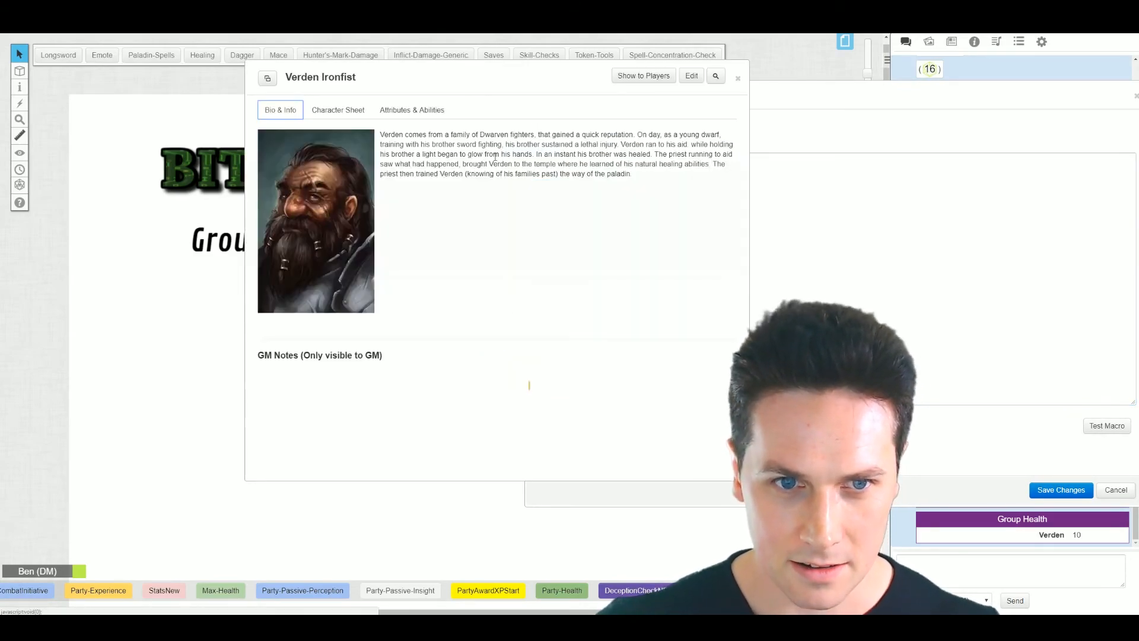
left_click(412, 110)
left_click_drag(481, 82, 260, 74)
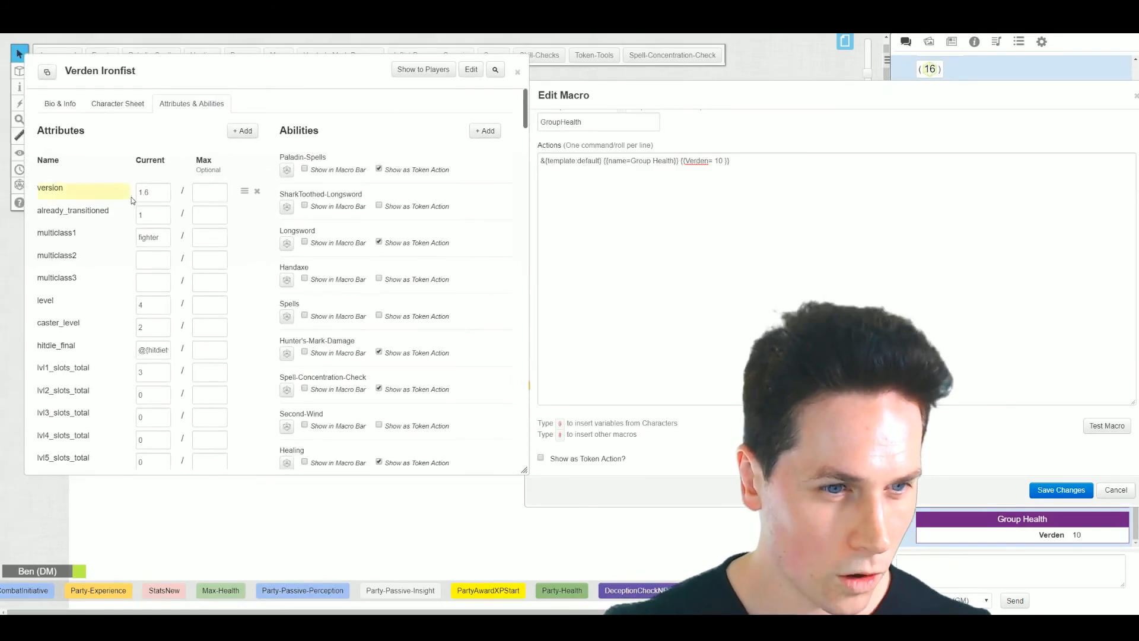
scroll(125, 228, "down", 3)
scroll(125, 230, "down", 10)
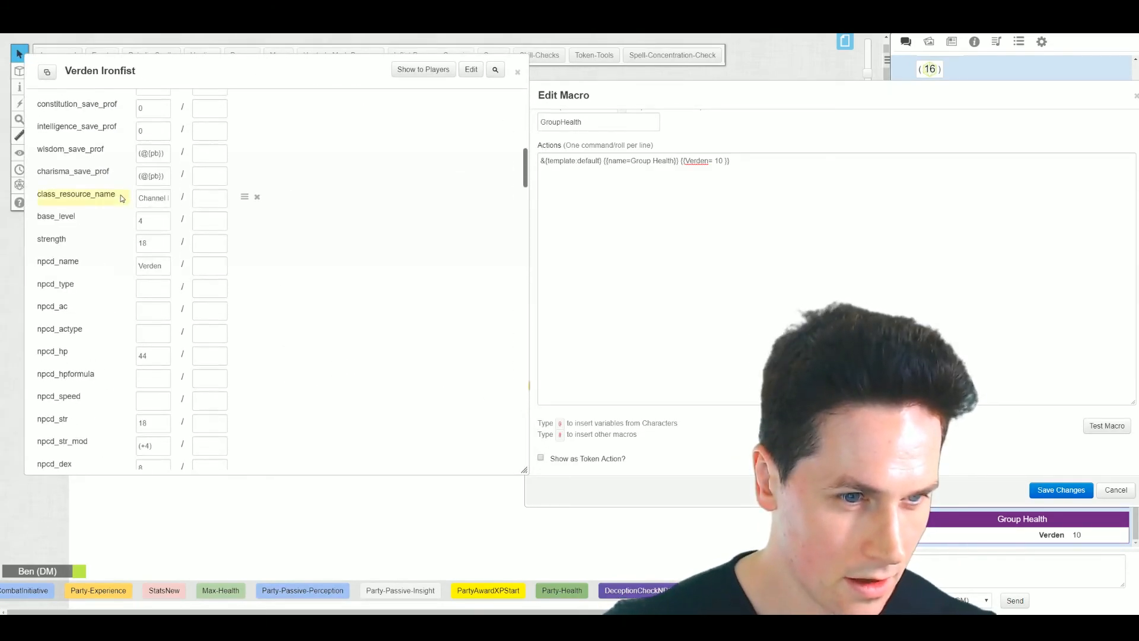
scroll(244, 140, "down", 8)
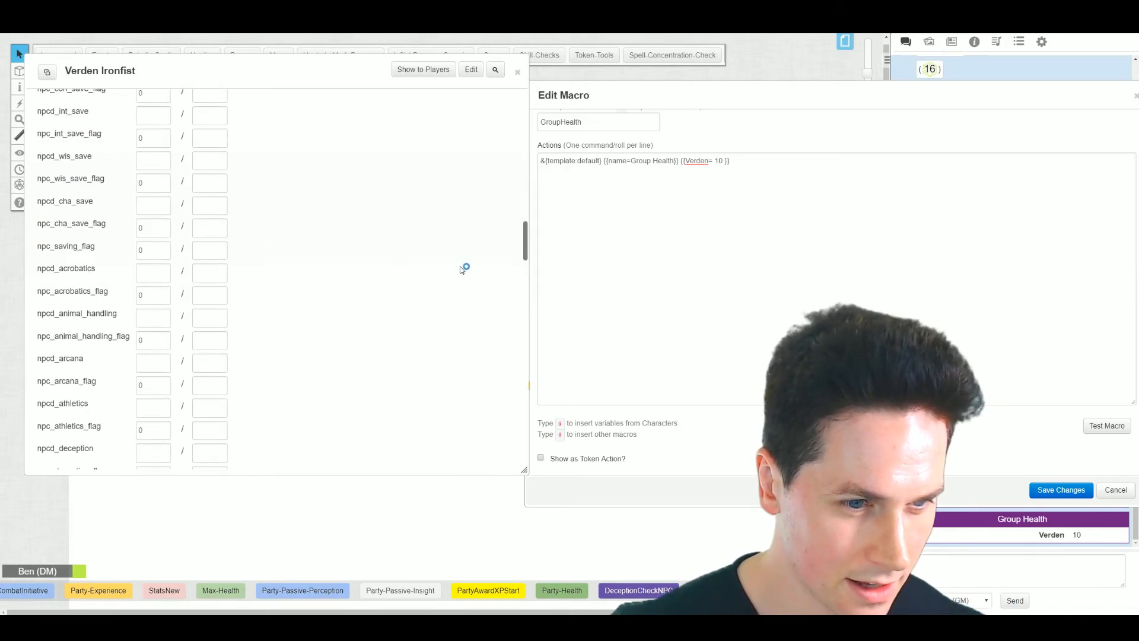
left_click_drag(522, 240, 525, 396)
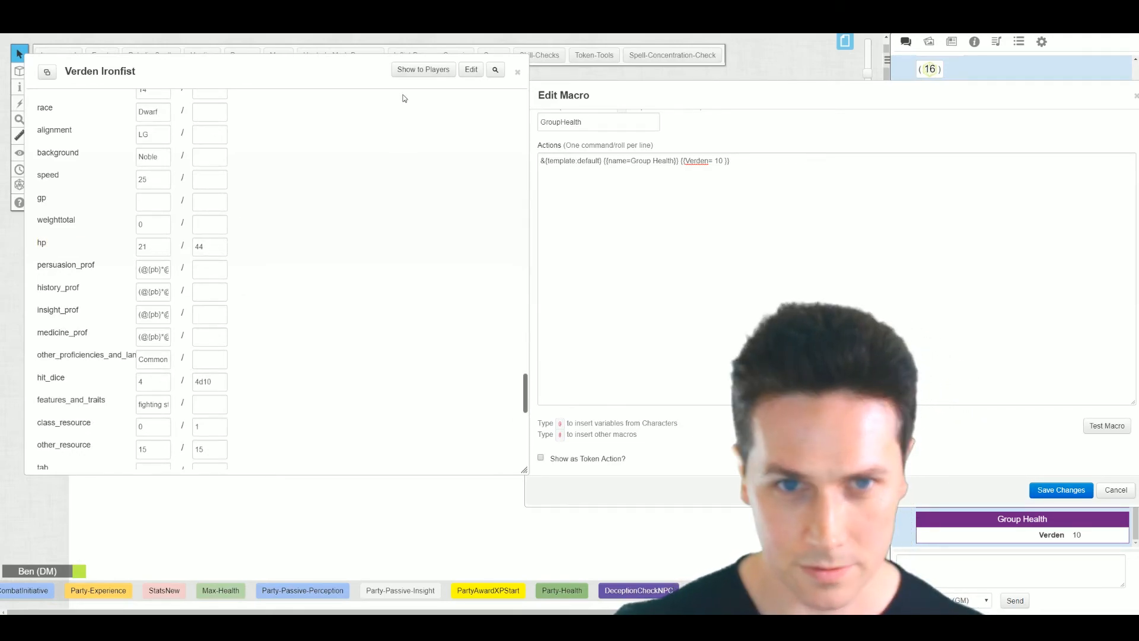
left_click_drag(356, 74, 344, 71)
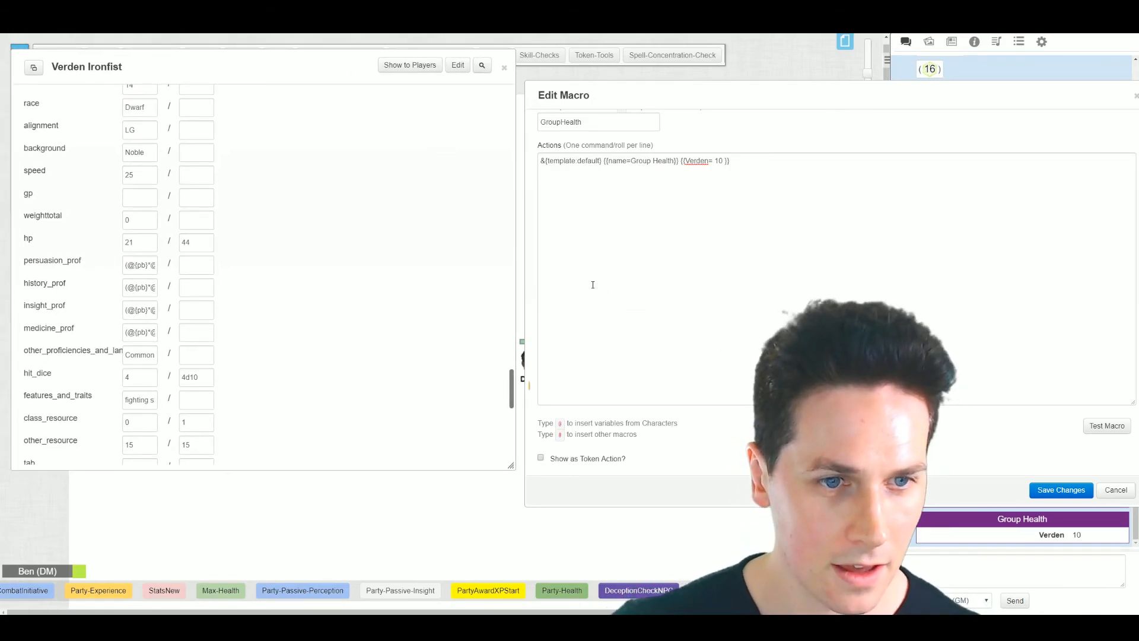
left_click_drag(689, 97, 559, 94)
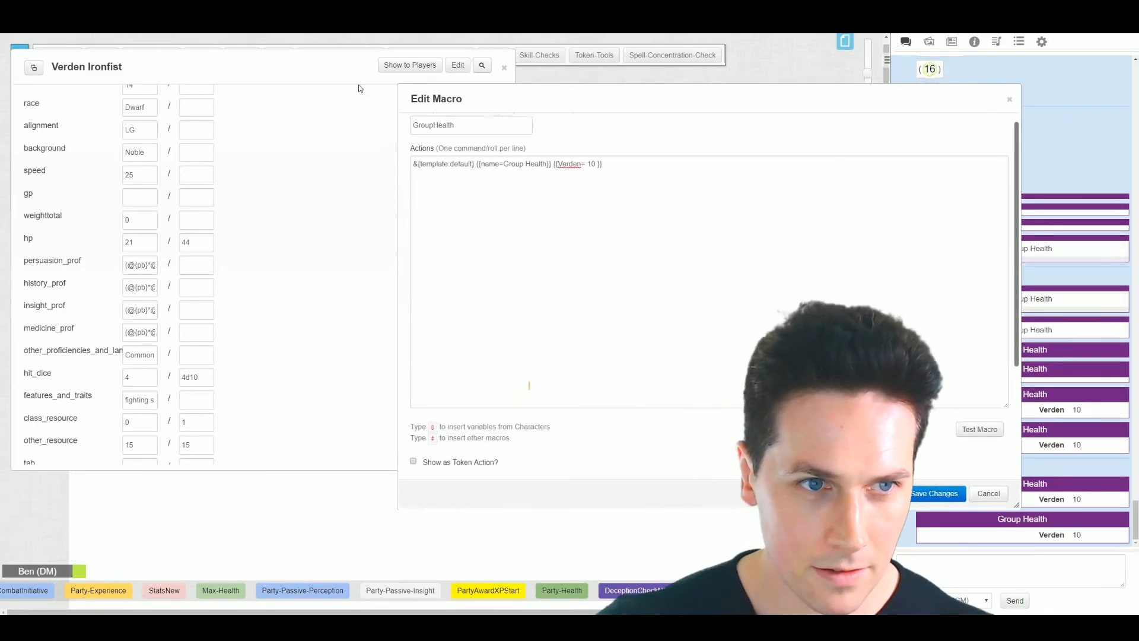
Replace the 10 in the Verden field with @{Verden Ironfist|hp} and test the macro.
left_click(596, 163)
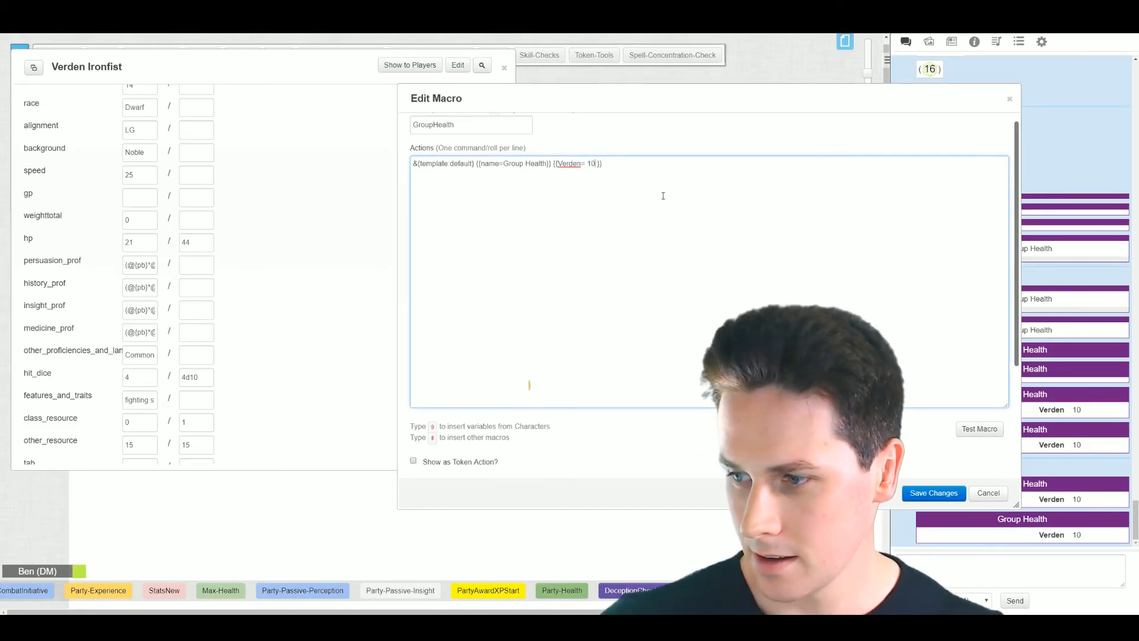
key("BackSpace")
key("BackSpace")
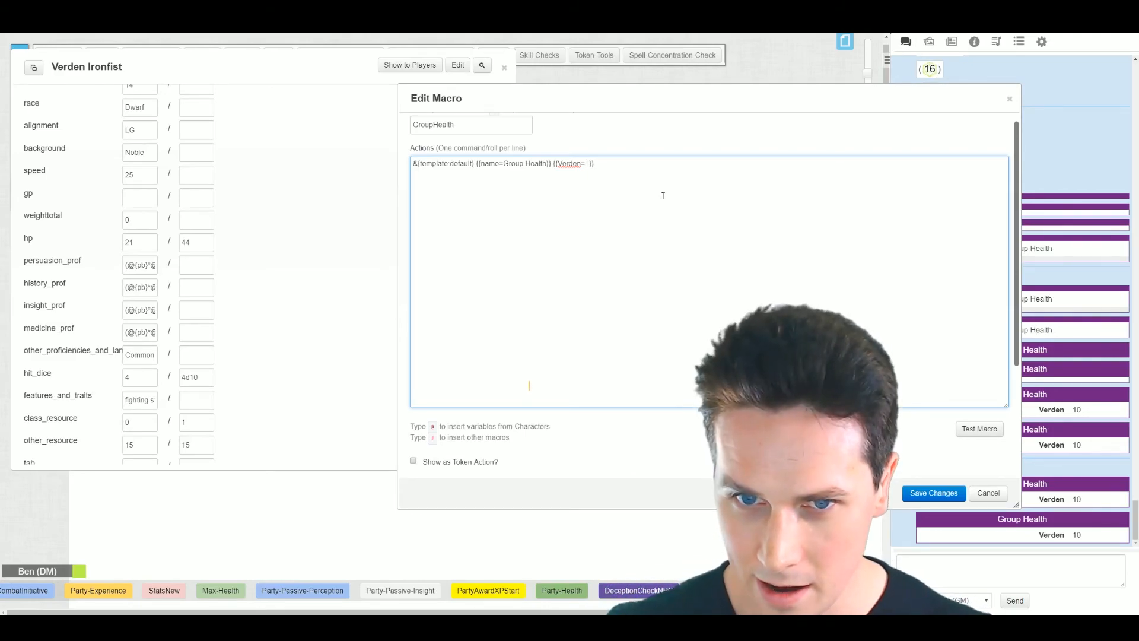
type("@")
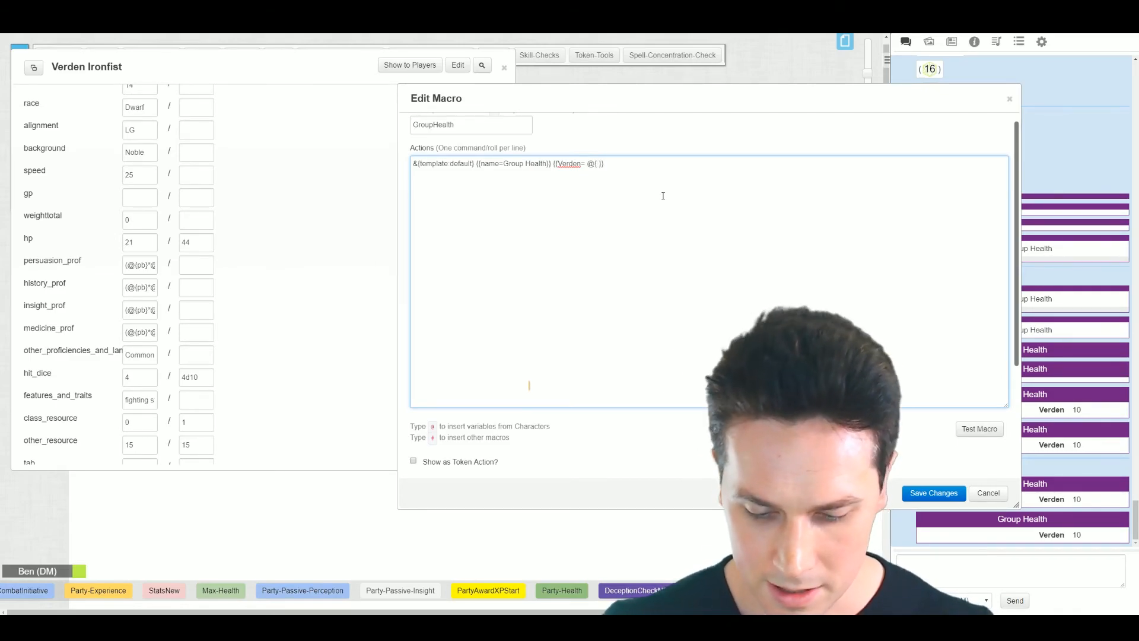
type("{Verden Ironfist")
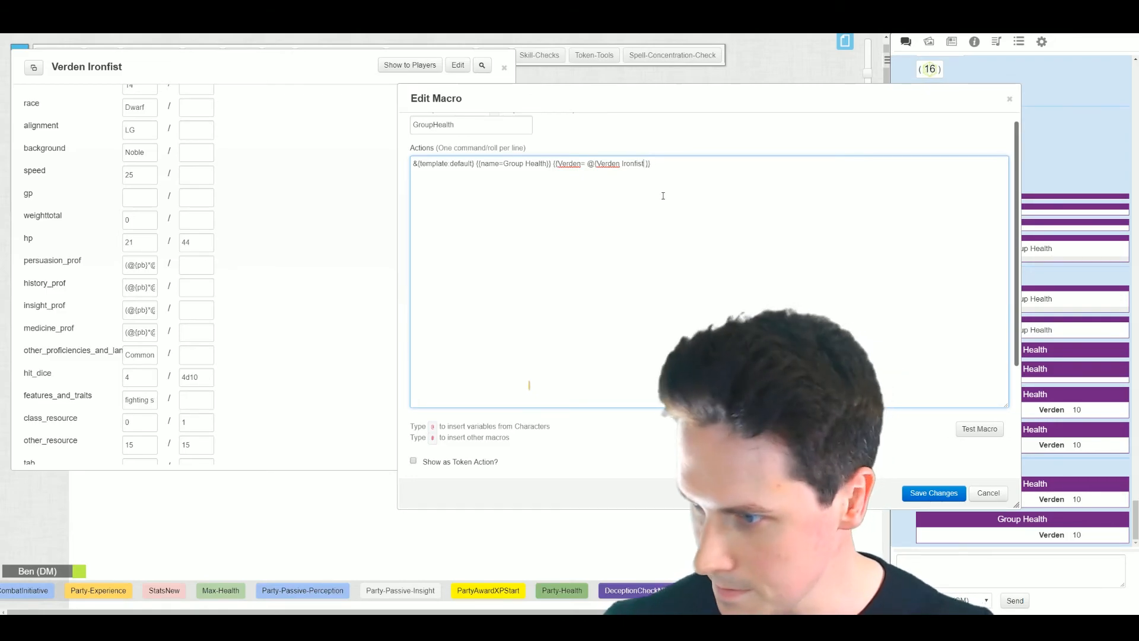
type("}")
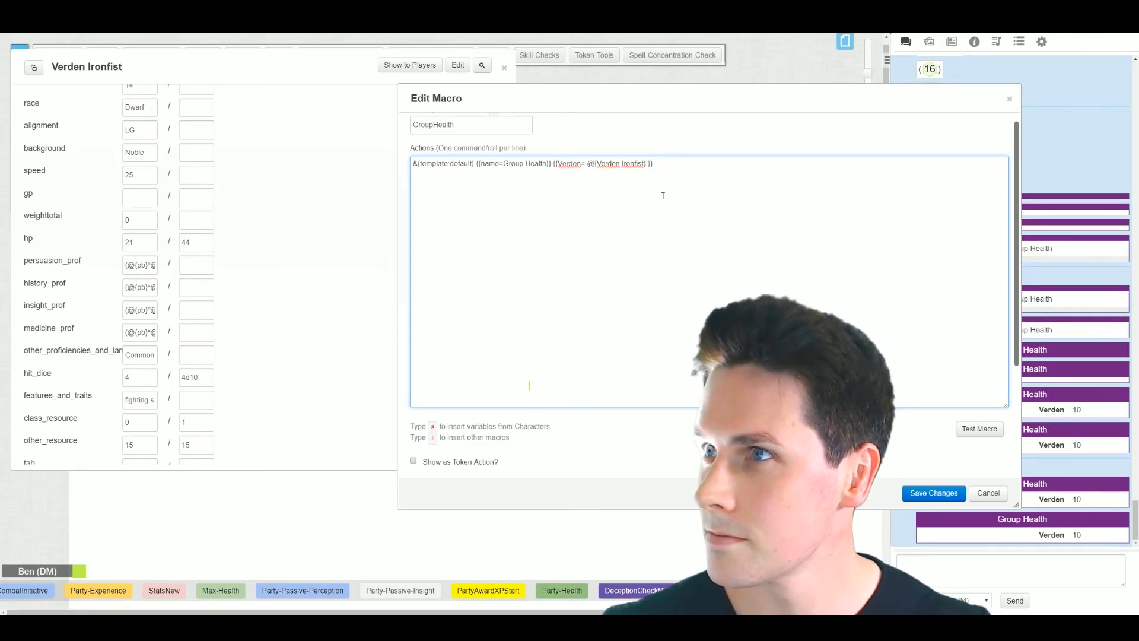
left_click_drag(666, 103, 469, 88)
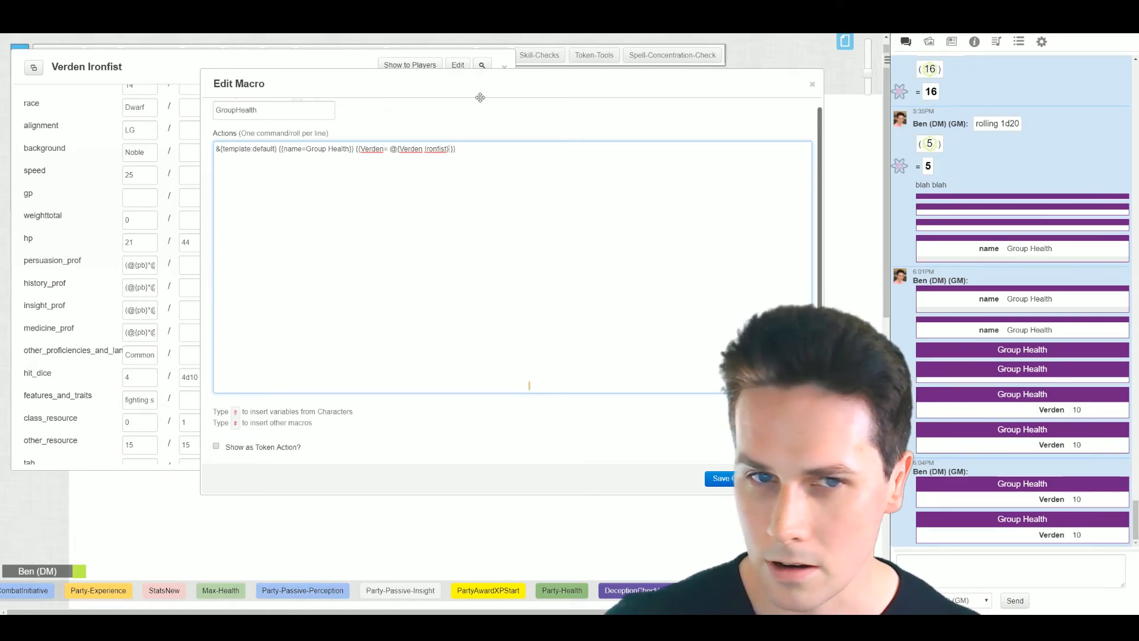
left_click_drag(468, 79, 597, 92)
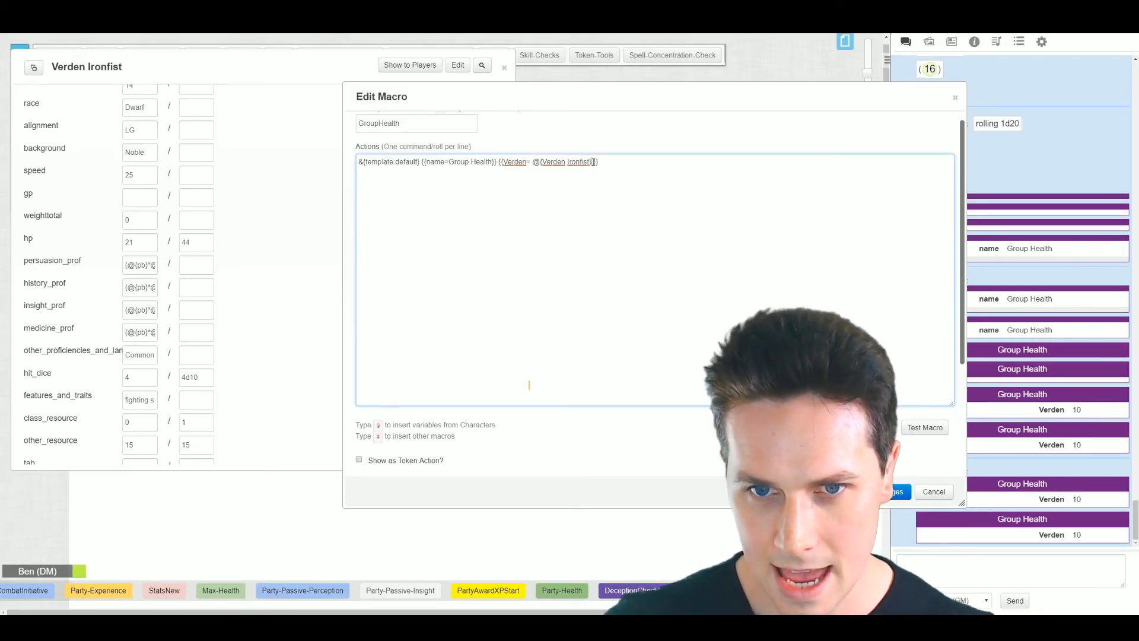
left_click_drag(565, 97, 468, 73)
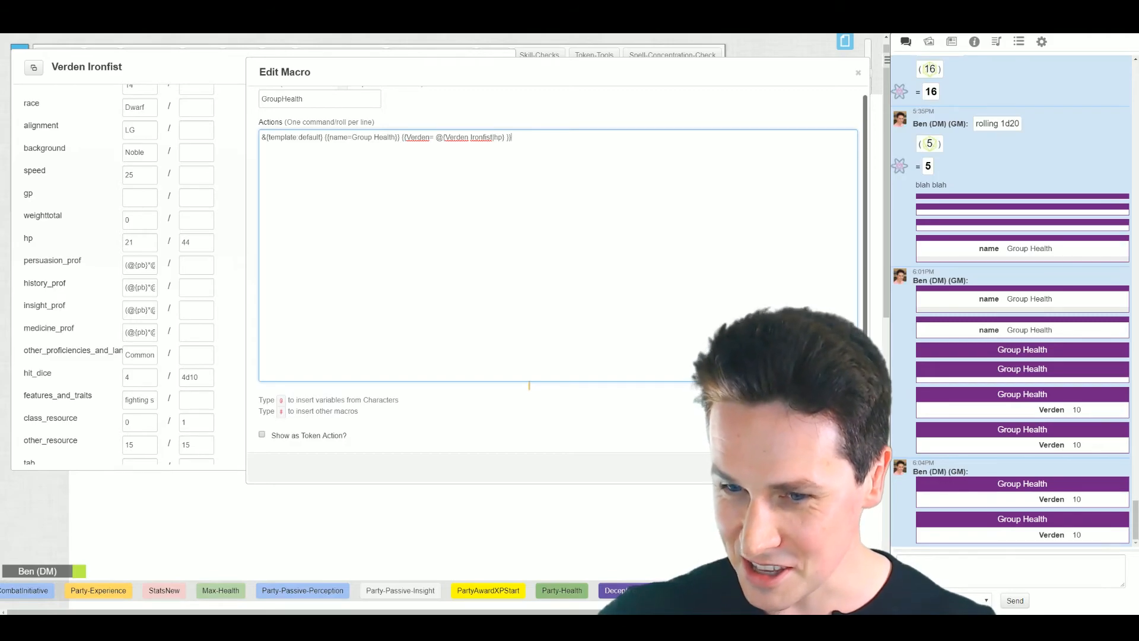
left_click(830, 399)
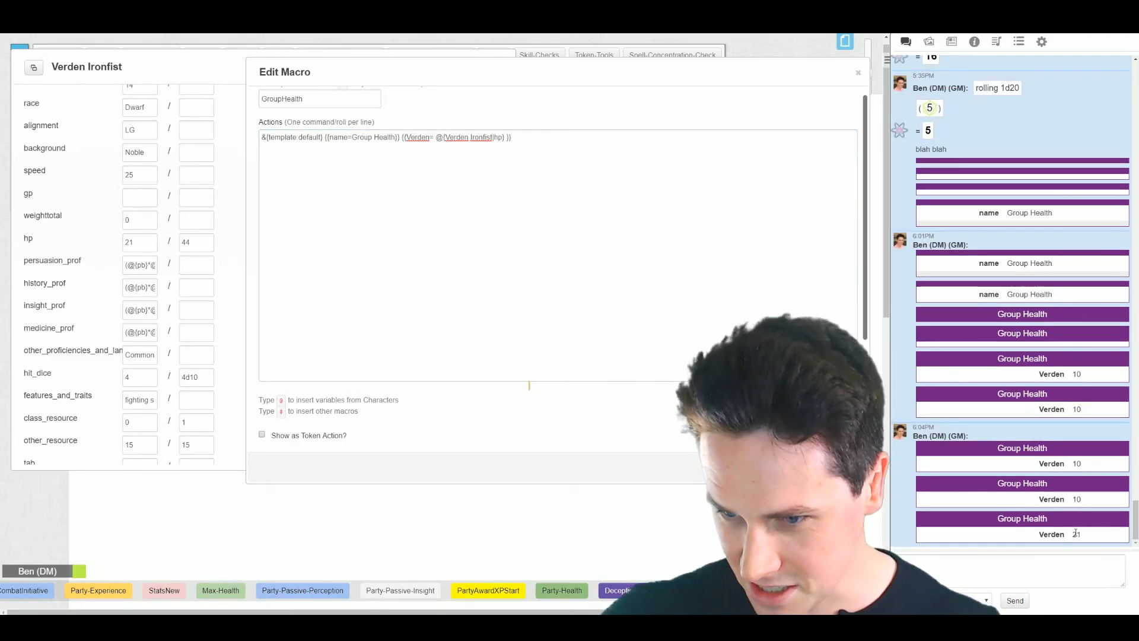
left_click_drag(1071, 534, 1088, 535)
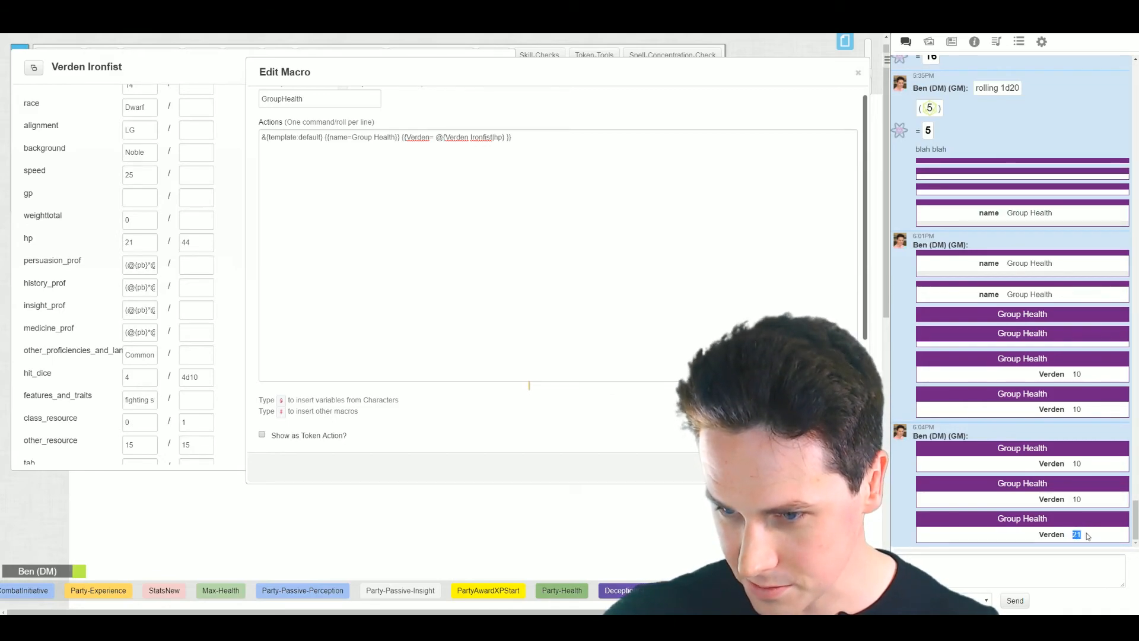
left_click(1078, 535)
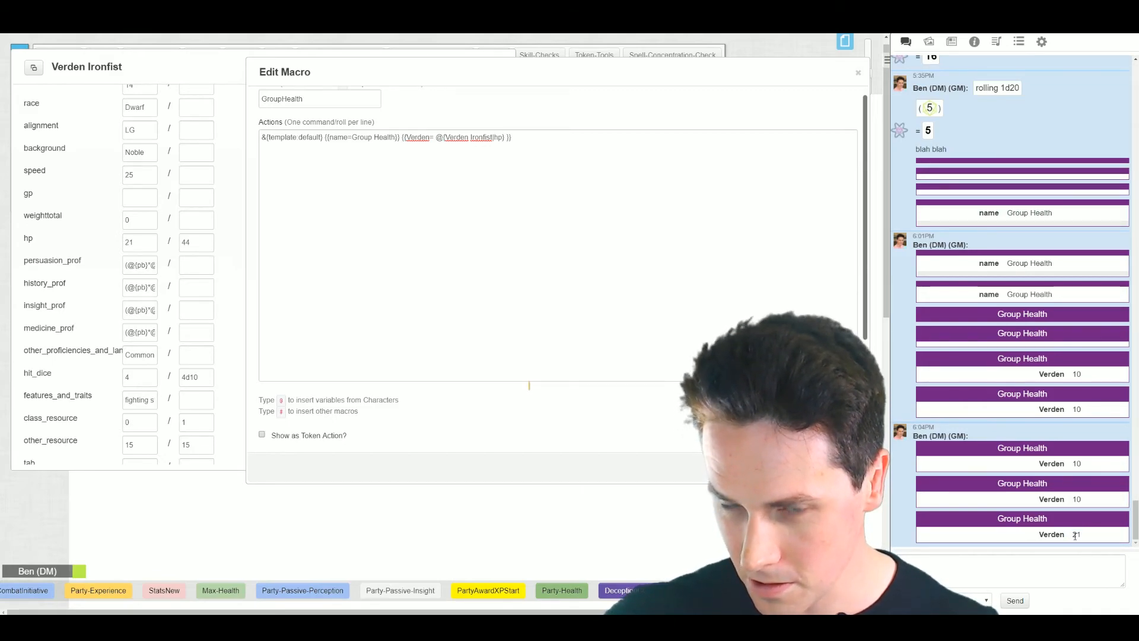
Make Verden's hit point value bold by enclosing @{Verden Ironfist|hp} in ** markers, and test the macro.
left_click(506, 137)
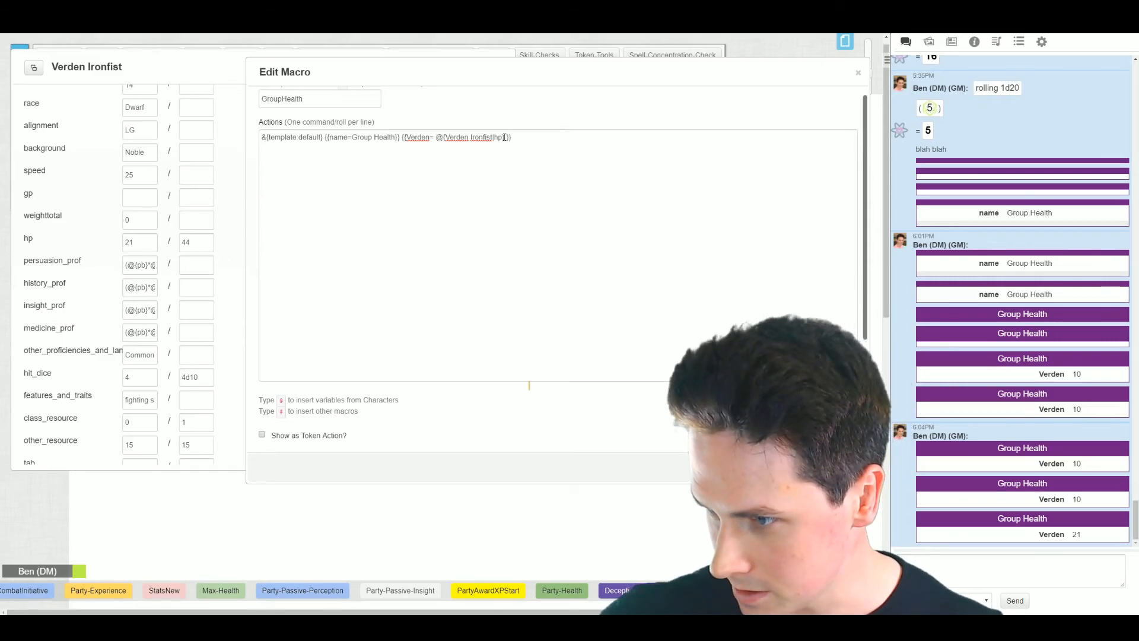
left_click(437, 138)
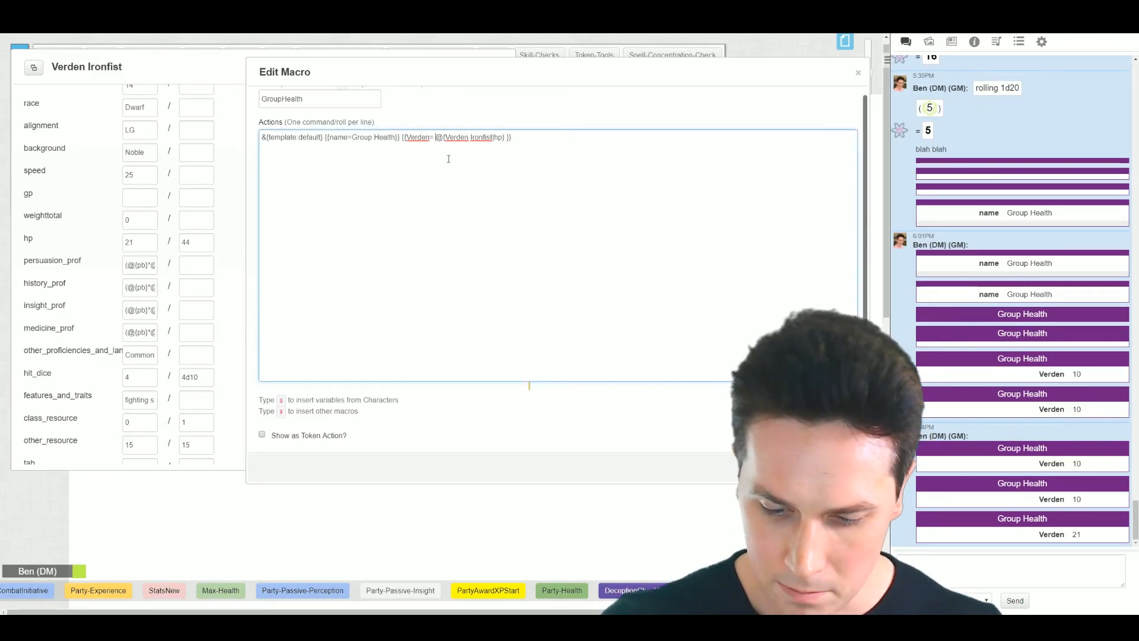
type("**")
left_click(513, 137)
type("**")
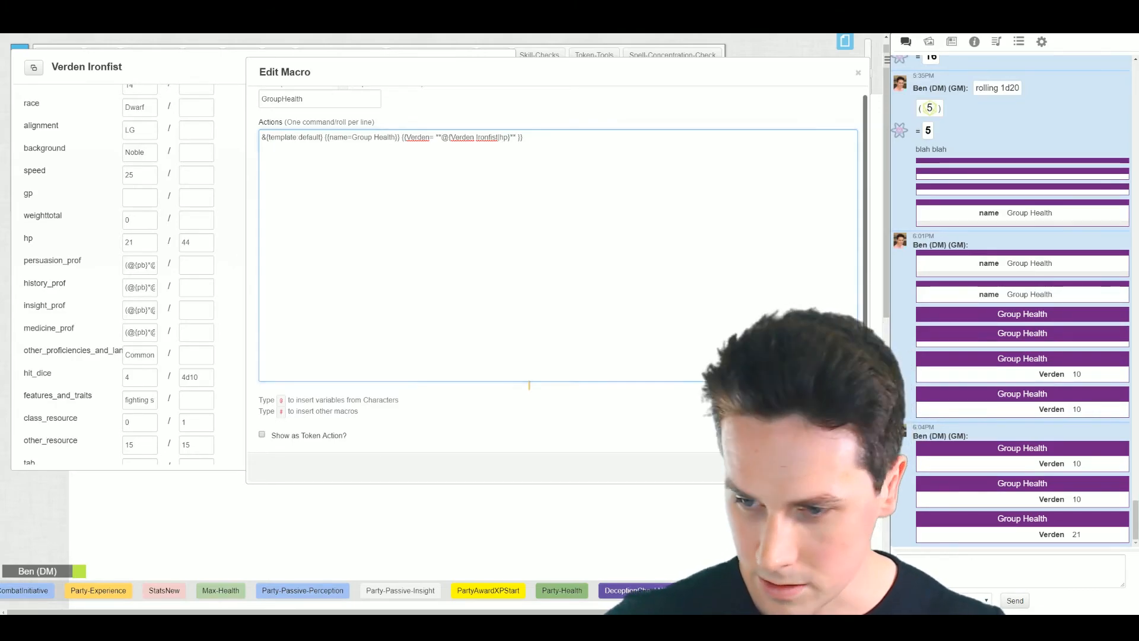
left_click(830, 399)
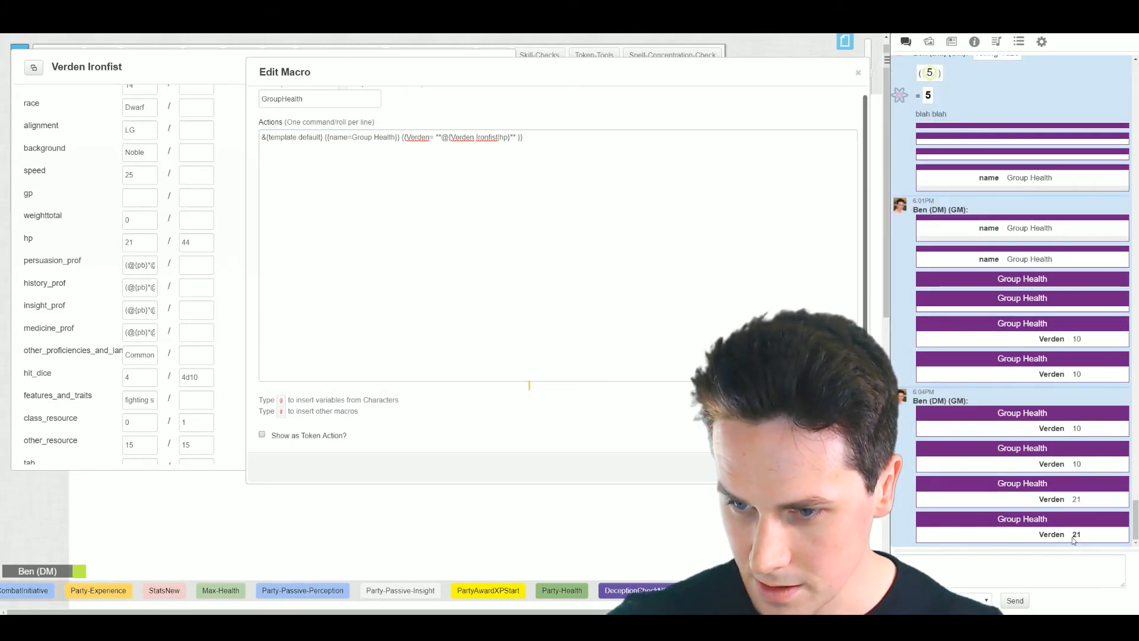
Add the word Hitpoints after the bolded value in the Verden field and test the macro.
left_click(518, 137)
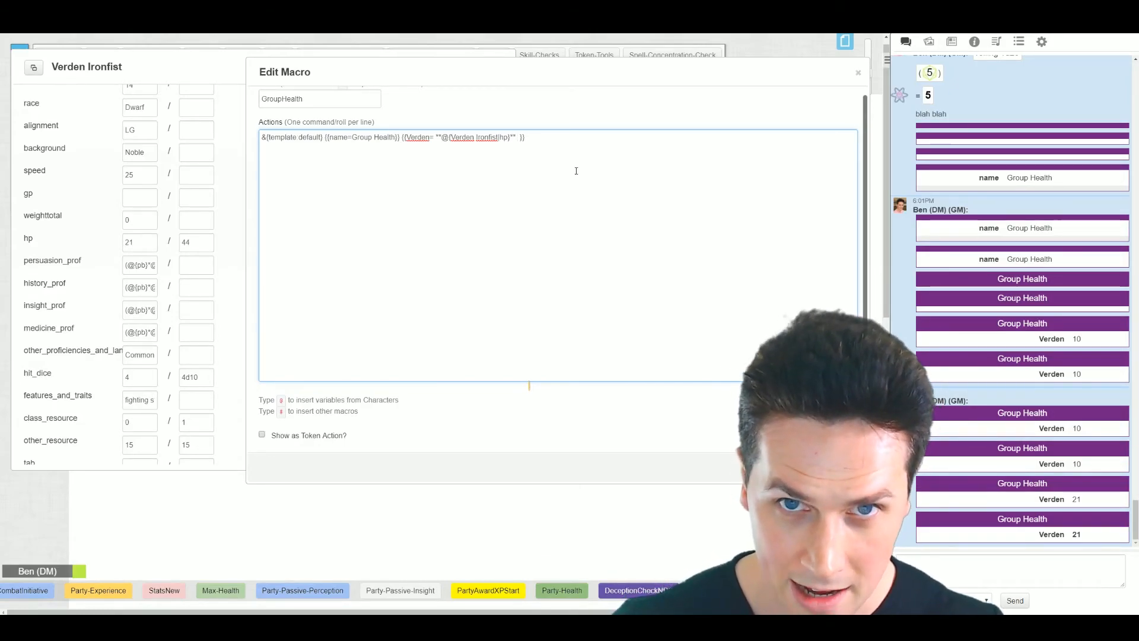
type("Hitpoint")
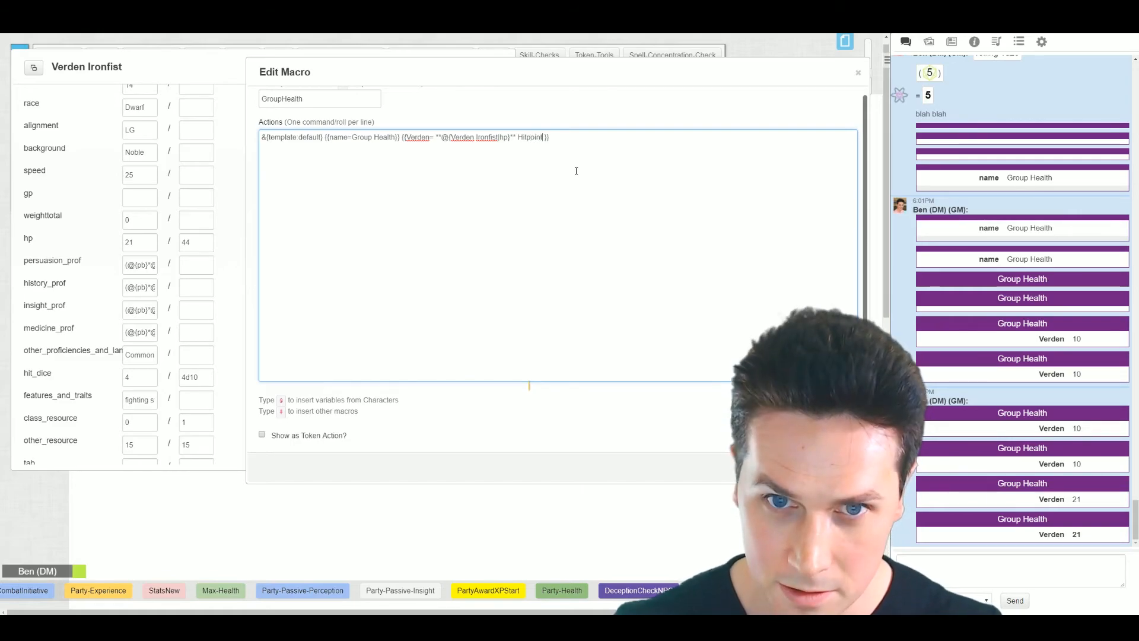
type("s")
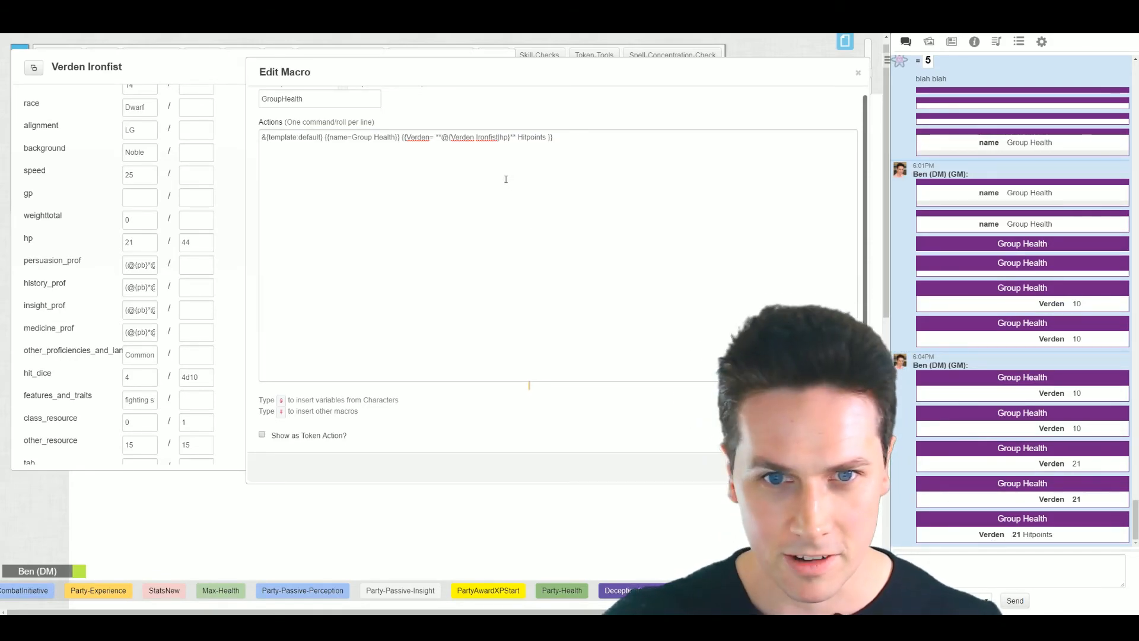
Move the macro editor over the character sheet and narrow it to uncover the party tokens on the map.
left_click_drag(522, 70, 358, 63)
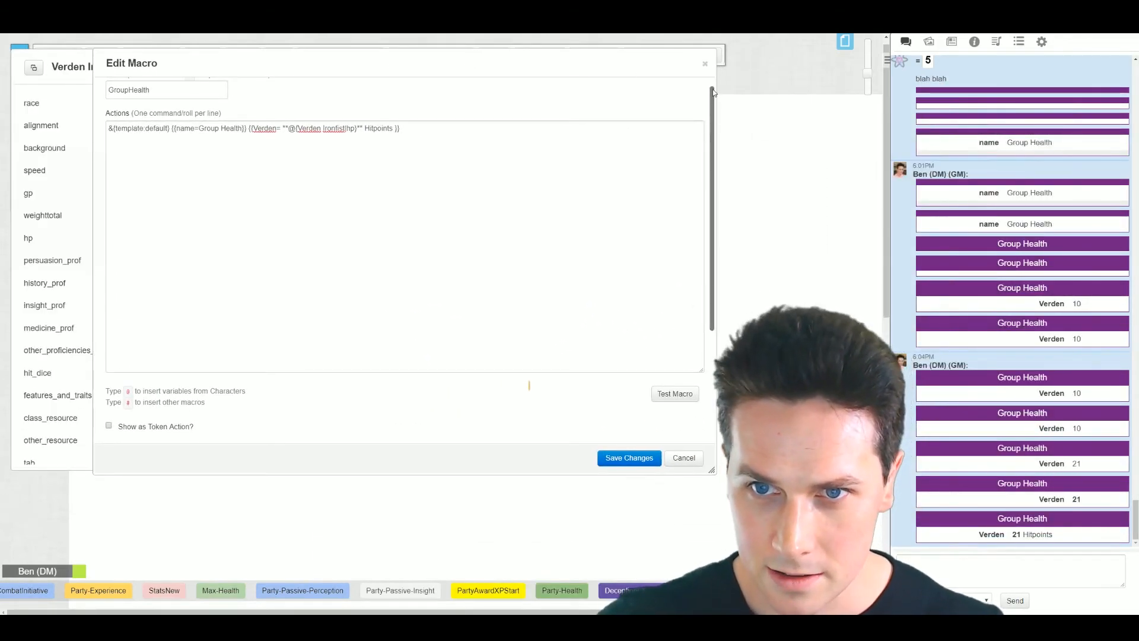
left_click_drag(715, 84, 391, 67)
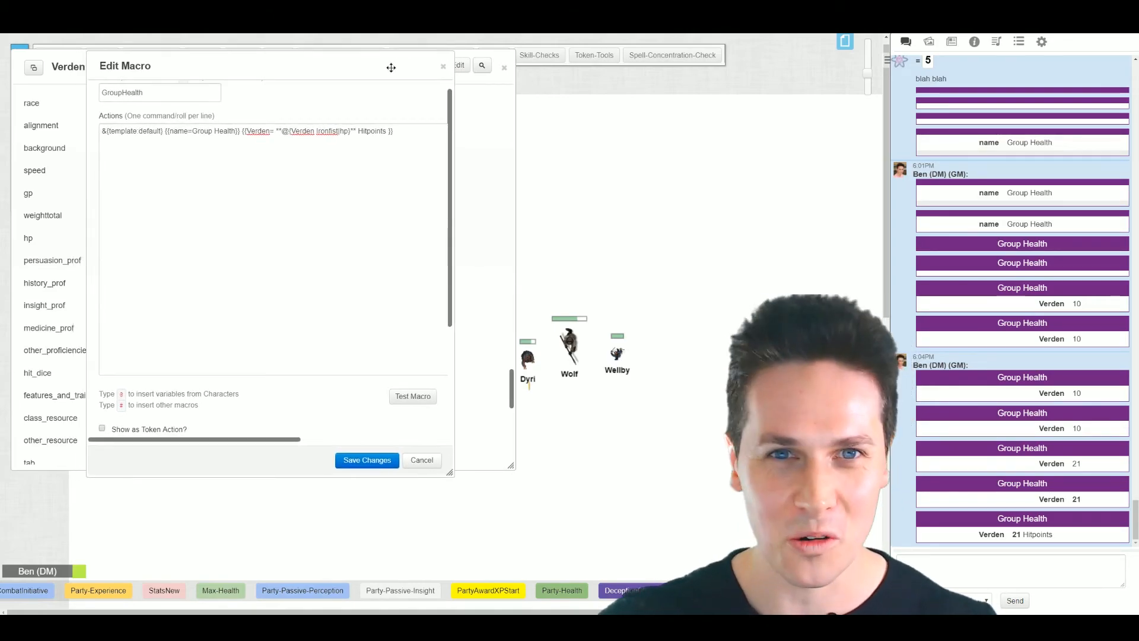
left_click_drag(393, 131, 100, 131)
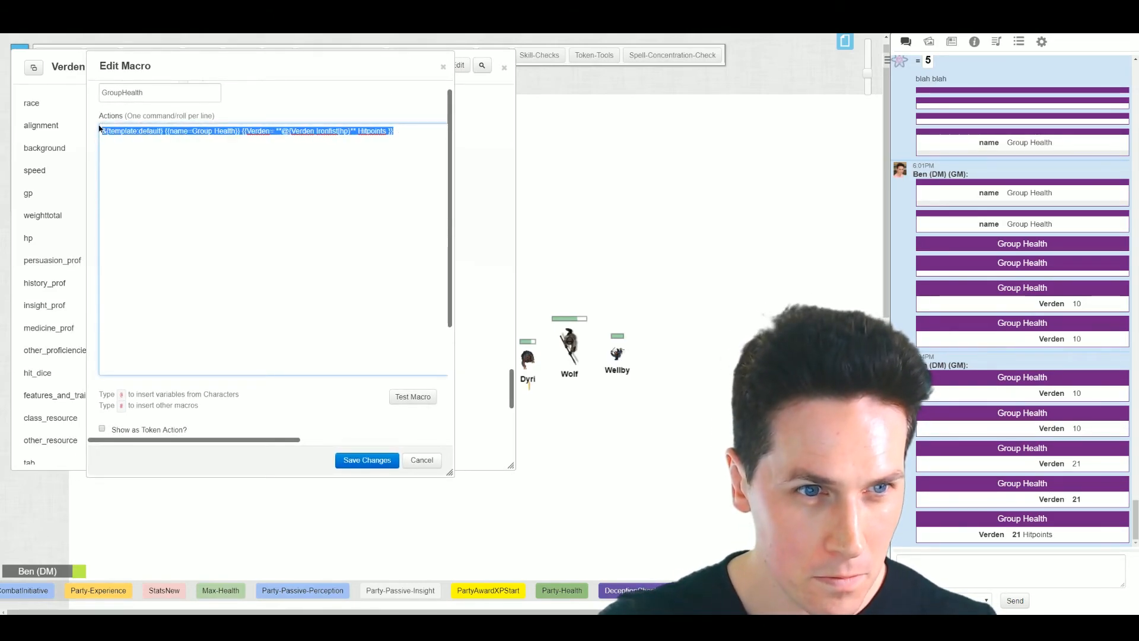
left_click(406, 131)
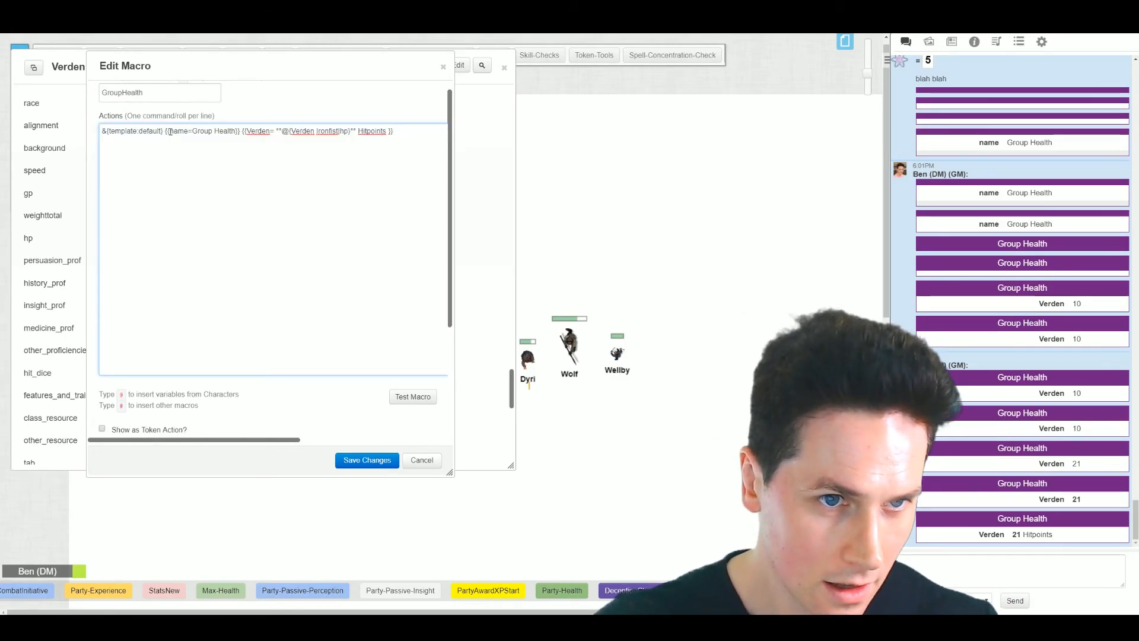
Duplicate the Verden hit point field at the end of the GroupHealth macro.
left_click_drag(240, 132, 417, 129)
key("ctrl+c")
left_click(404, 132)
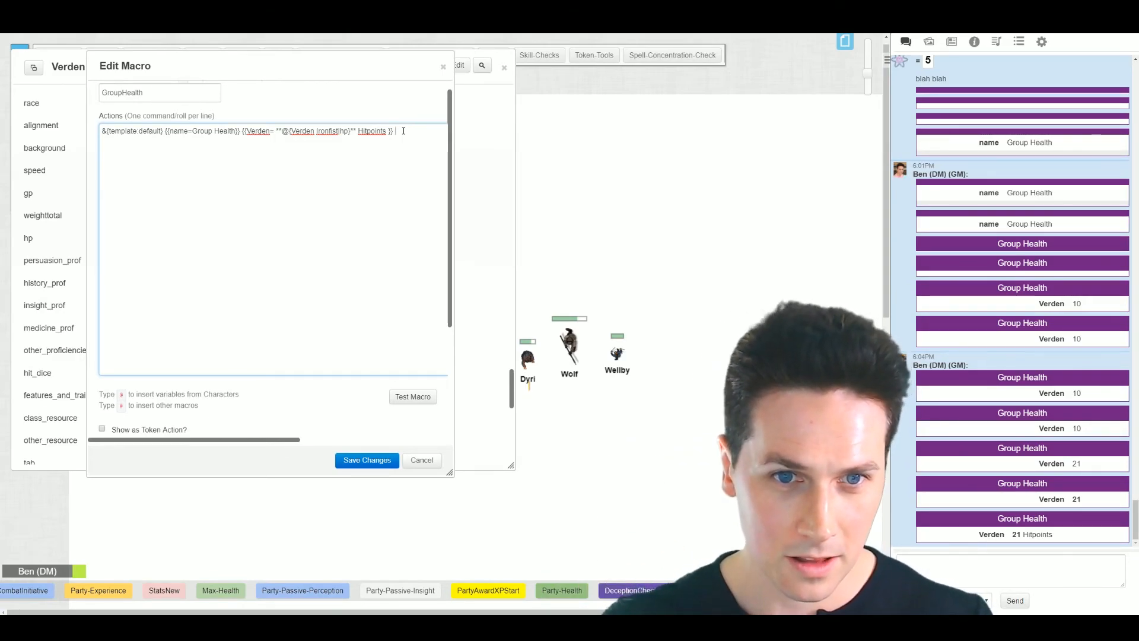
left_click_drag(353, 71, 314, 60)
key("ctrl+v")
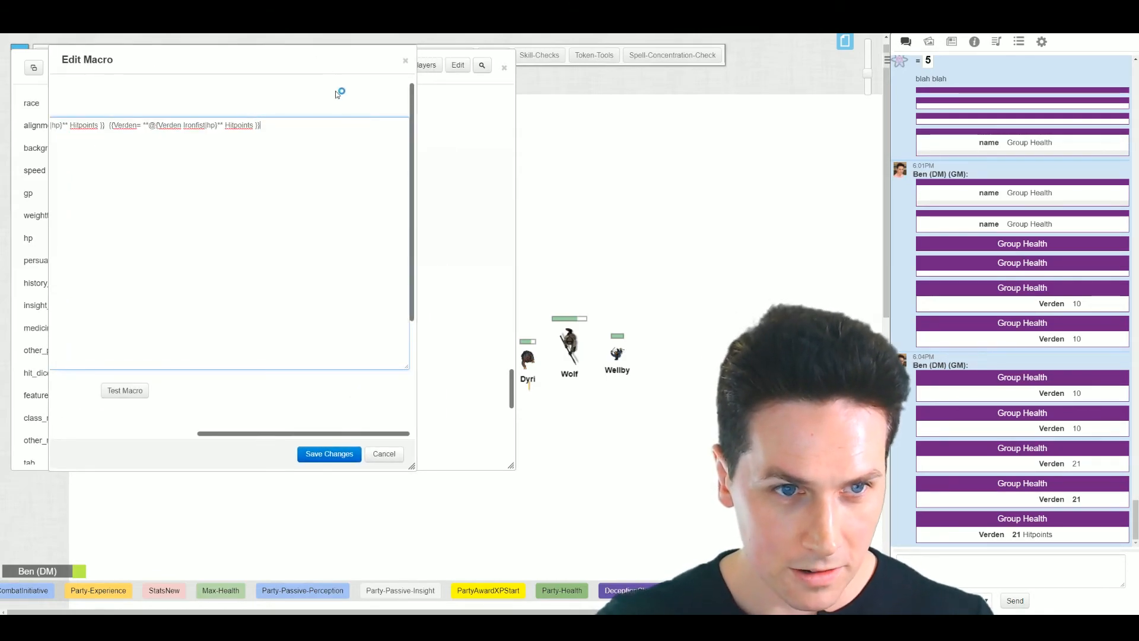
Open Dyri's character sheet for the full name and replace Verden Ironfist with Dyri The Wise in the duplicated field.
left_click(525, 356)
double_click(535, 354)
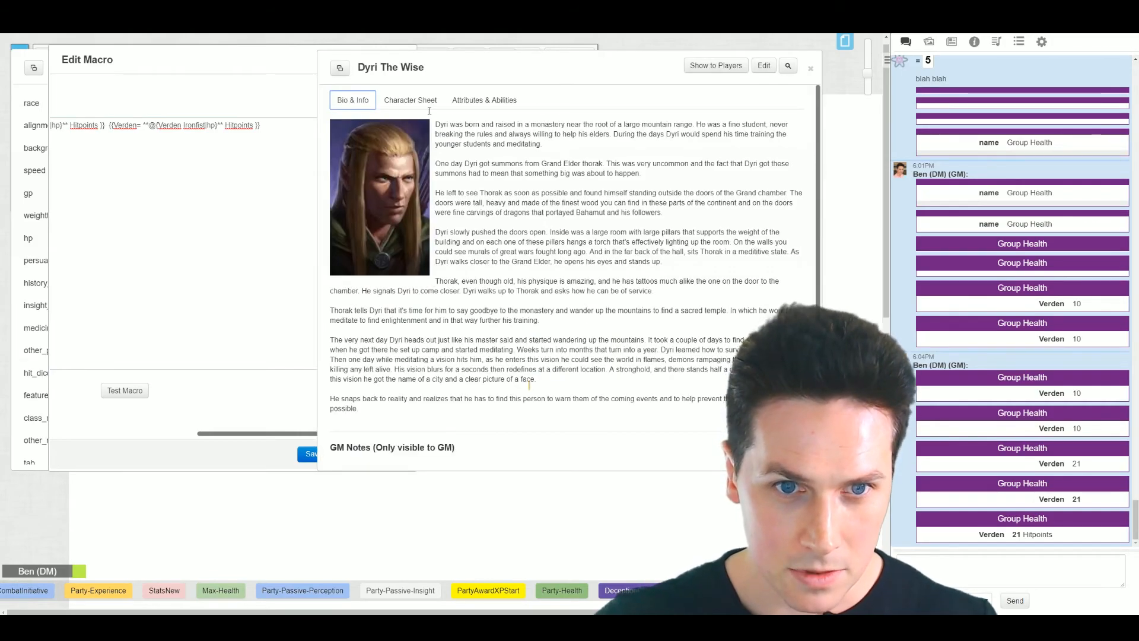
left_click_drag(405, 65, 470, 145)
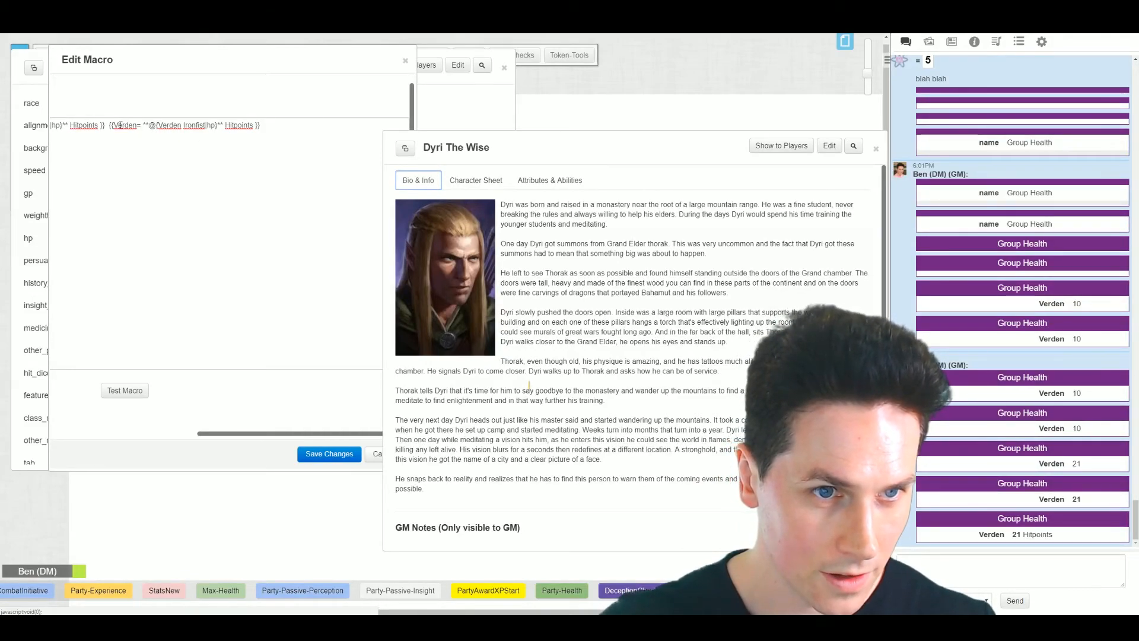
left_click_drag(159, 126, 196, 125)
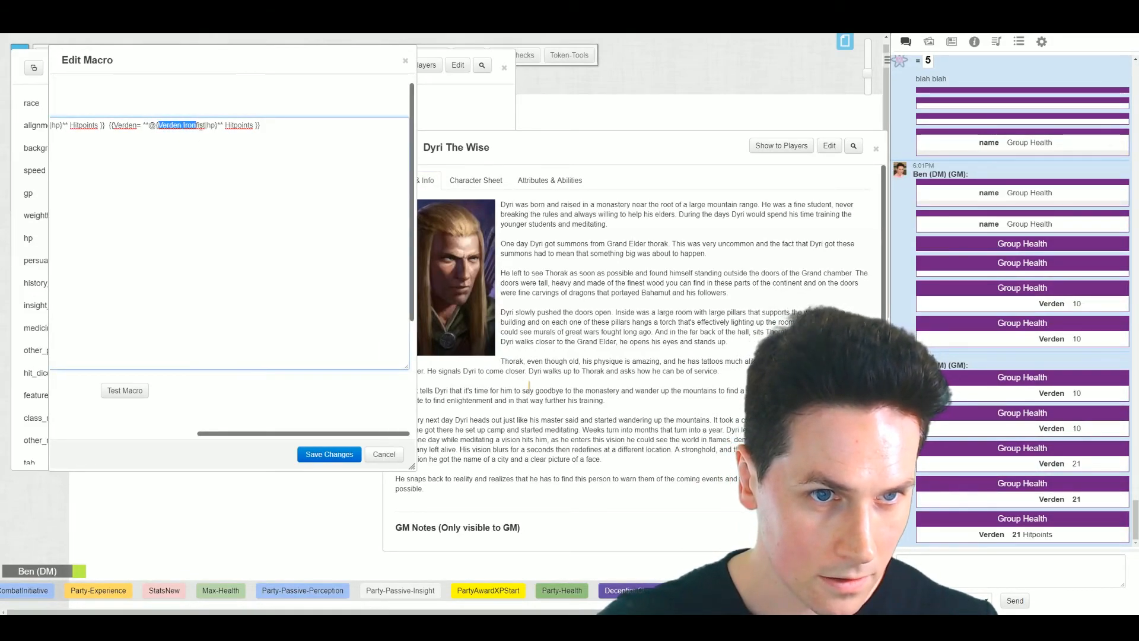
type("Dyri The ")
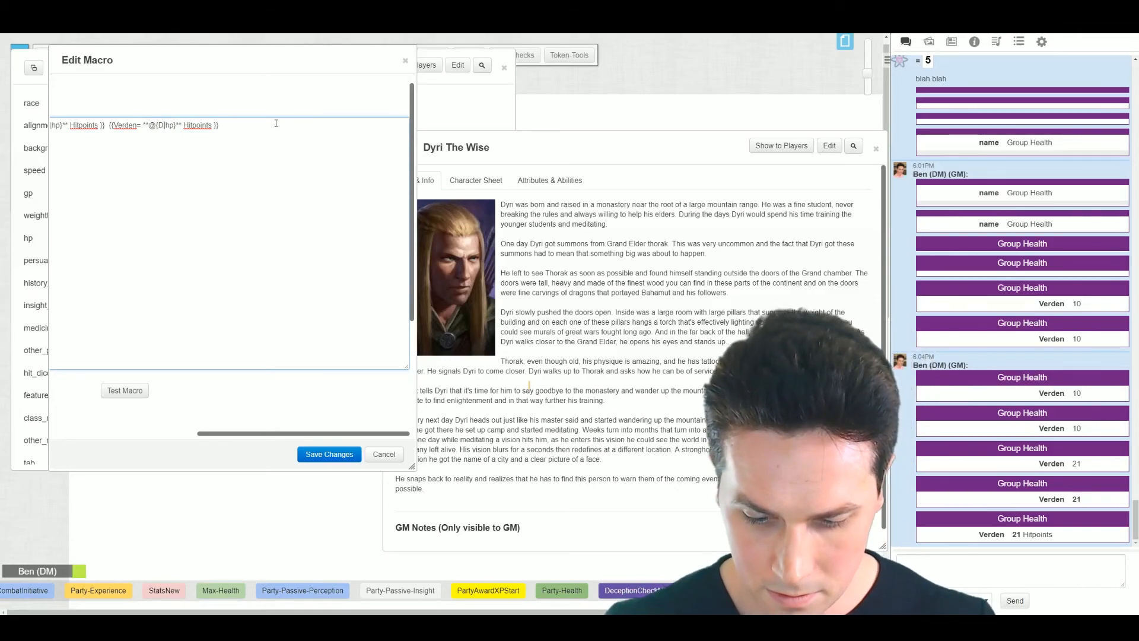
type("Wise")
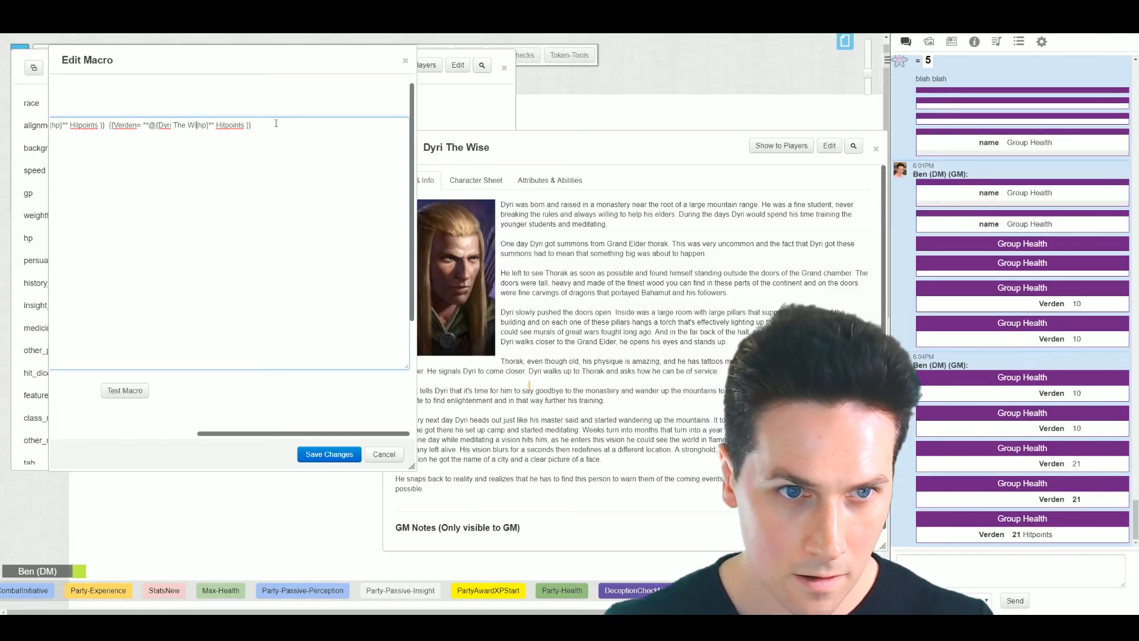
Change the duplicated field's label from Verden to Dyri and test the macro.
left_click_drag(157, 125, 204, 125)
double_click(210, 125)
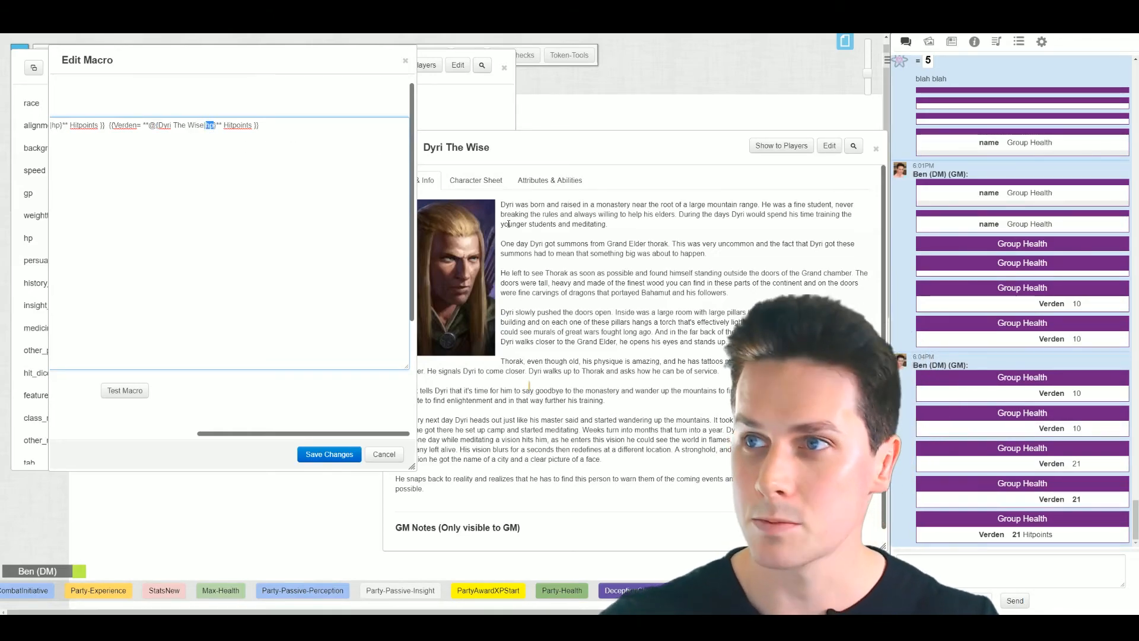
double_click(125, 125)
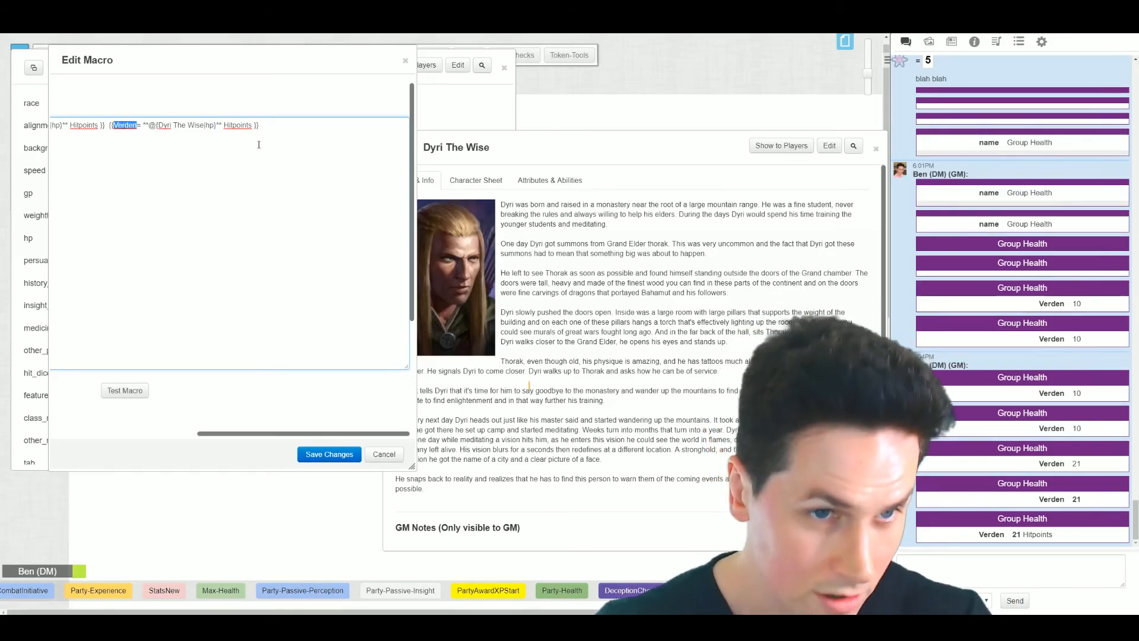
type("Dyri")
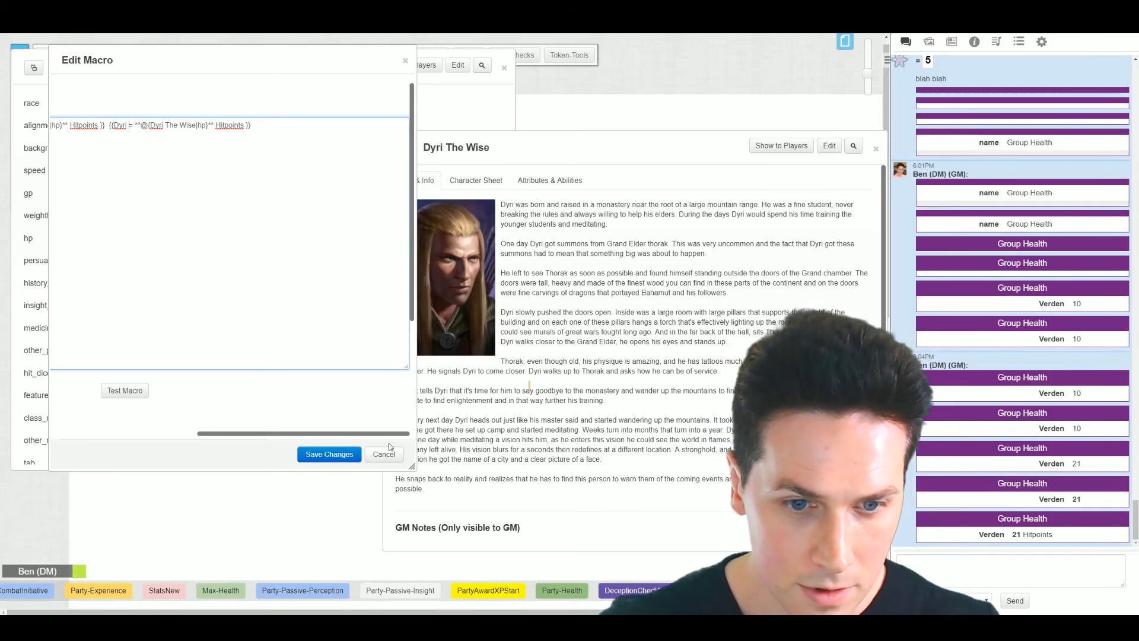
scroll(175, 365, "down", 1)
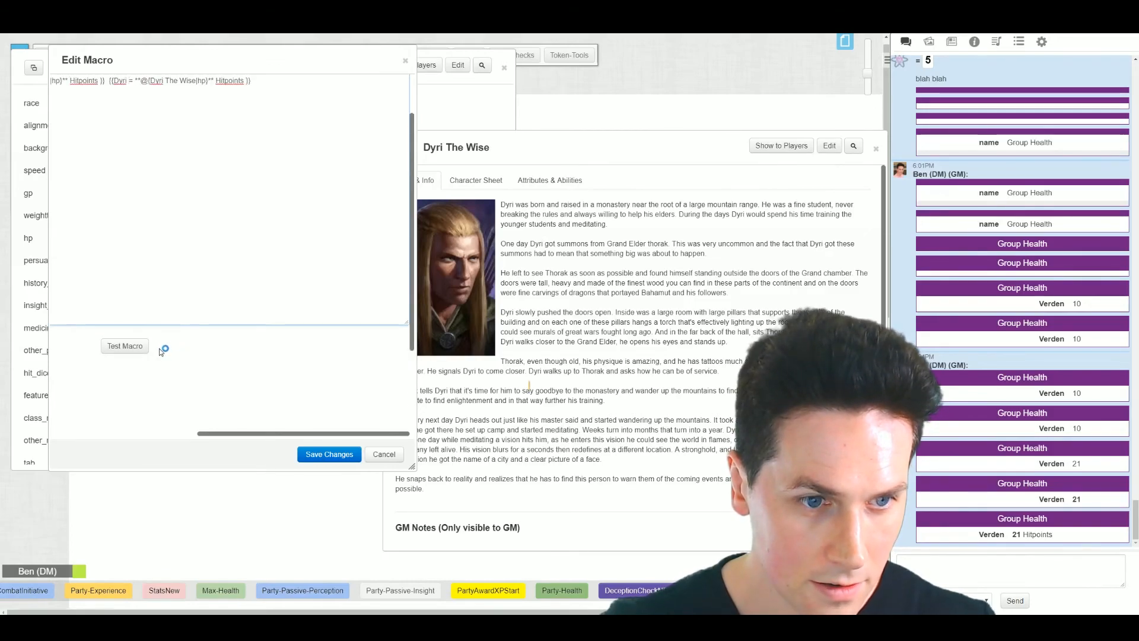
left_click(125, 346)
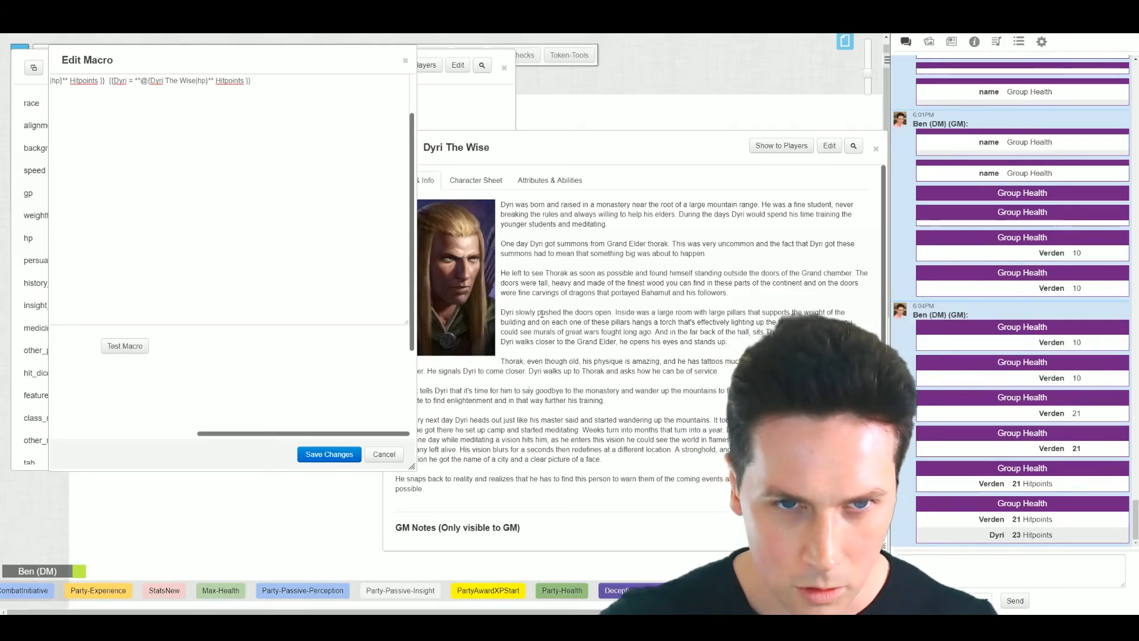
Bring up the macro list and save the changes to the GroupHealth macro.
scroll(212, 204, "up", 1)
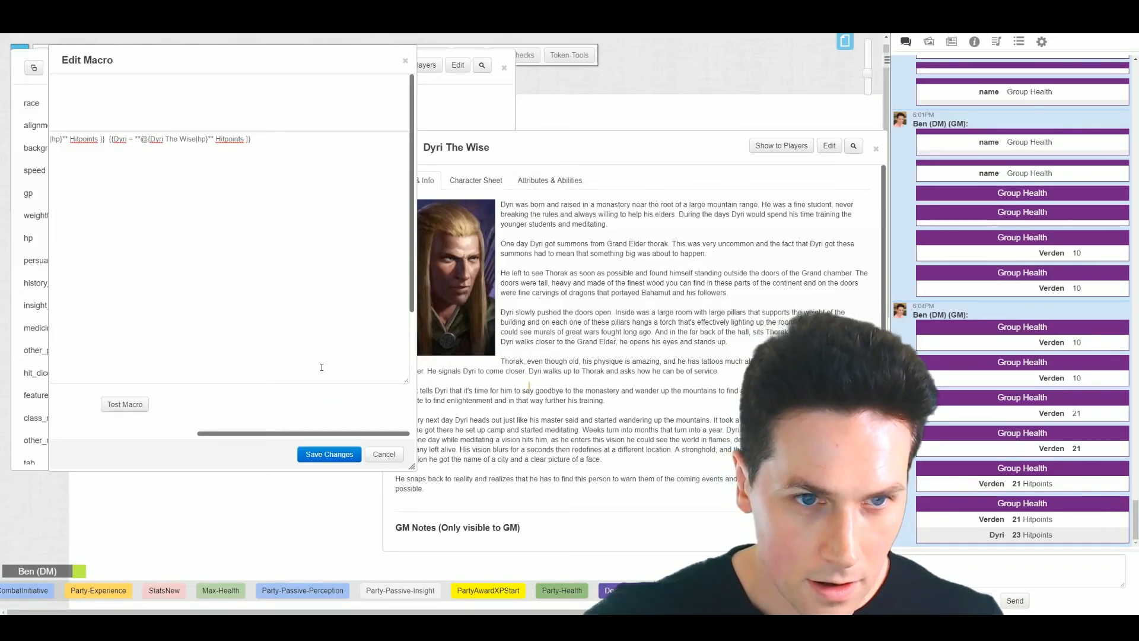
left_click_drag(281, 437, 134, 434)
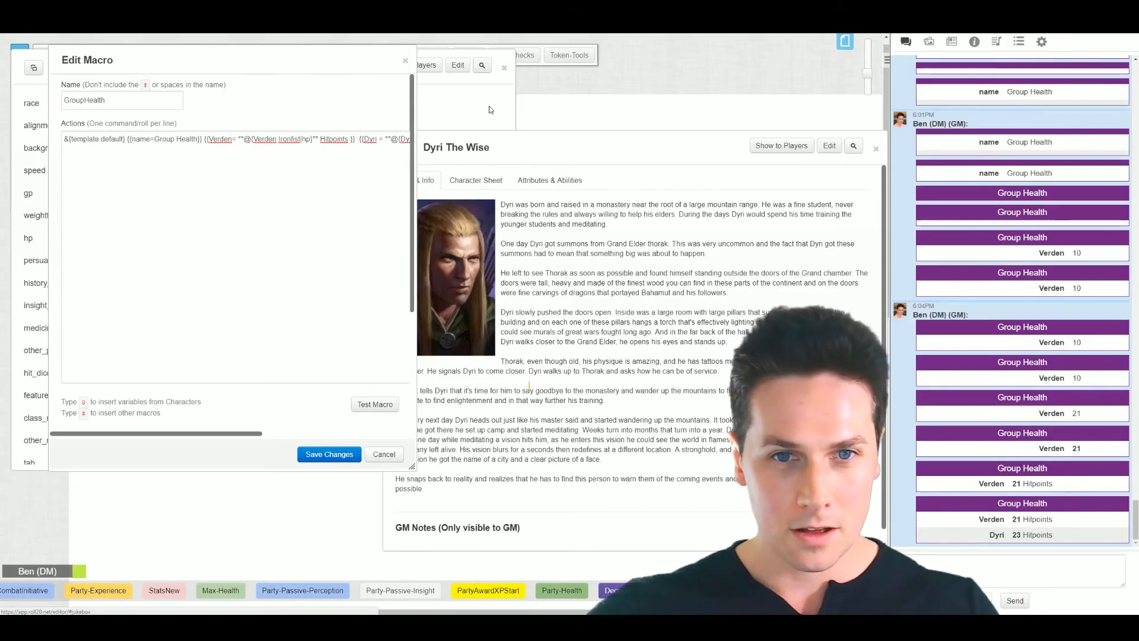
left_click_drag(546, 145, 512, 81)
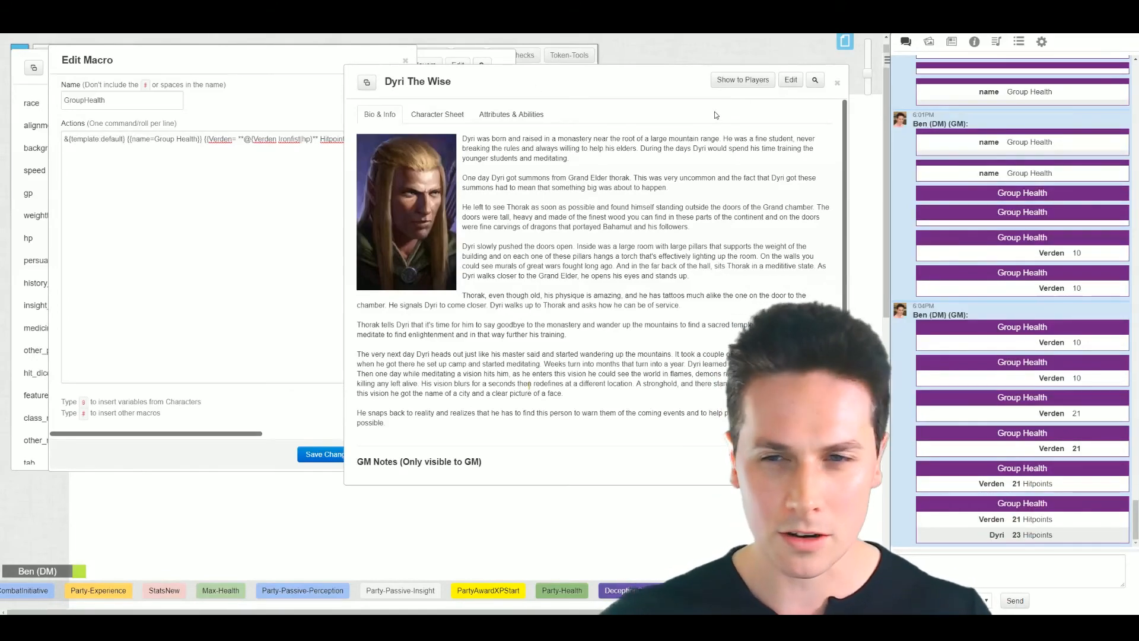
left_click(1018, 42)
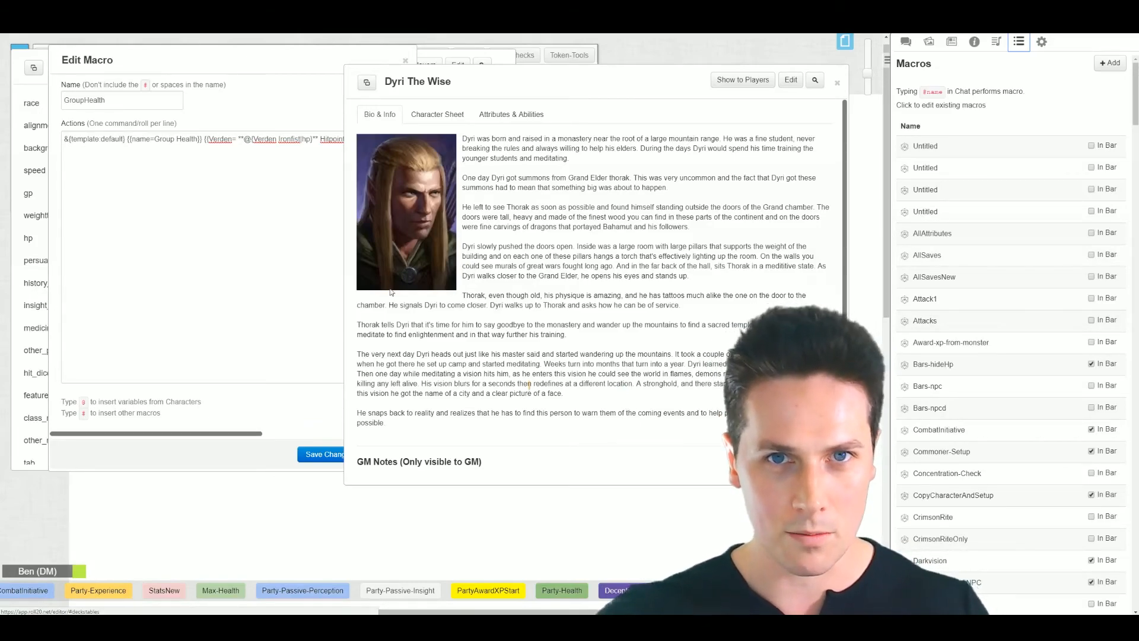
left_click(280, 64)
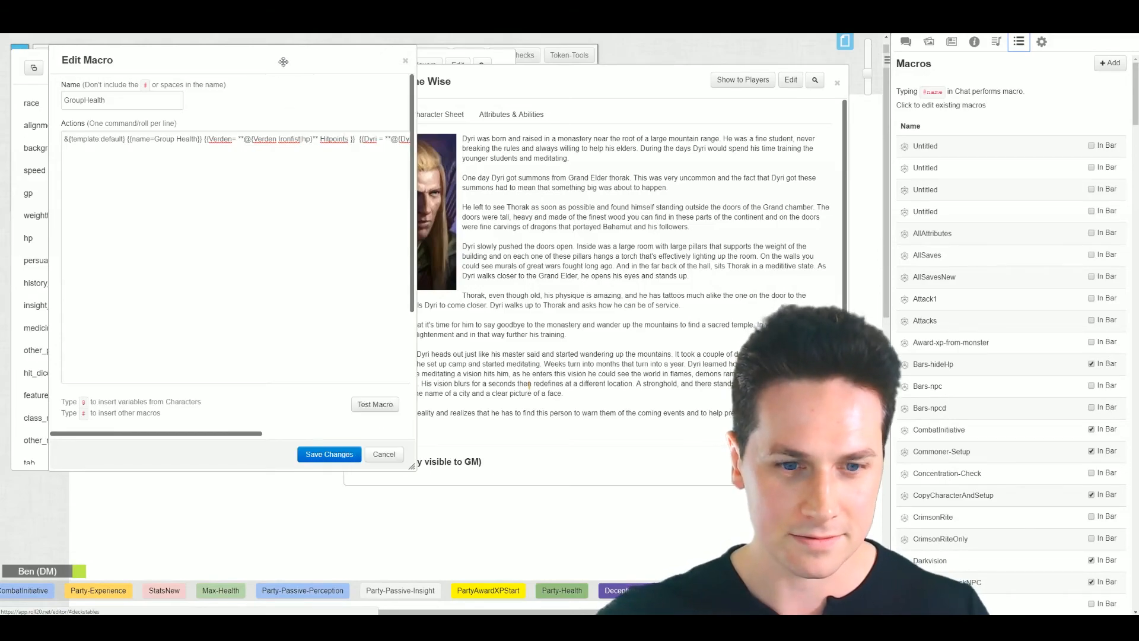
left_click(330, 454)
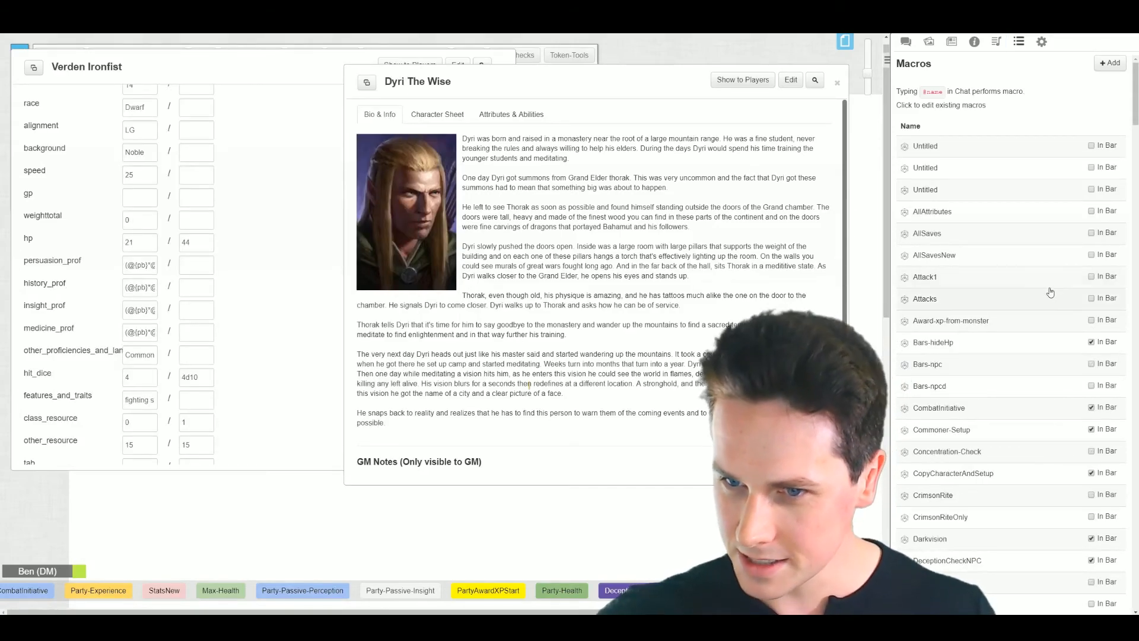
Reopen the GroupHealth macro from the macro list and enlarge its editor so the whole command fits on one line.
scroll(1007, 260, "down", 5)
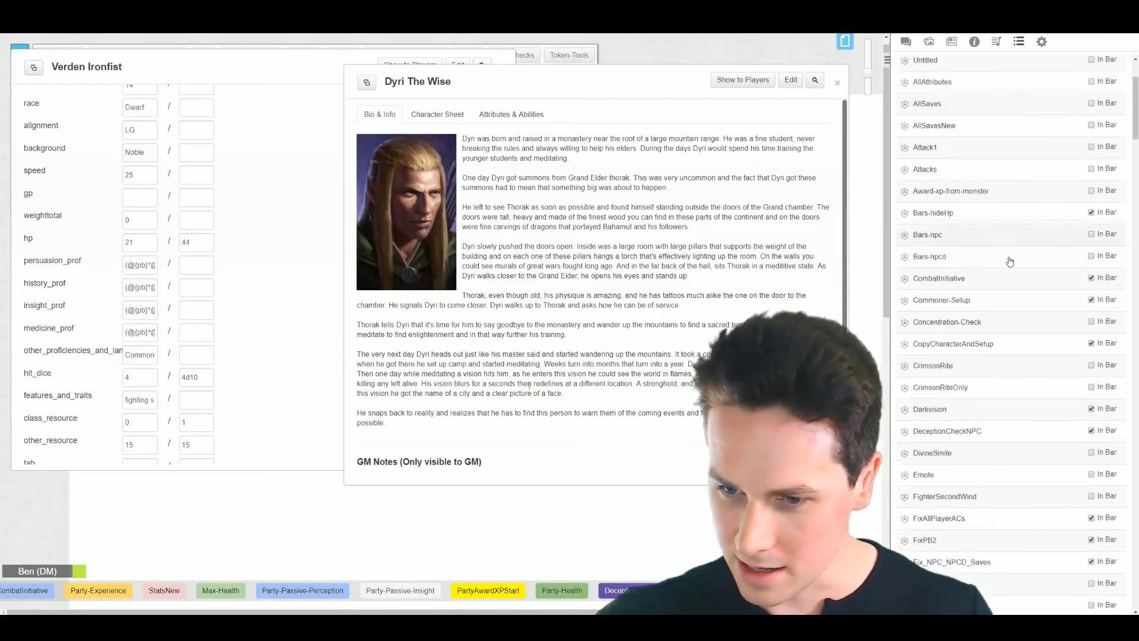
scroll(1009, 297, "down", 1)
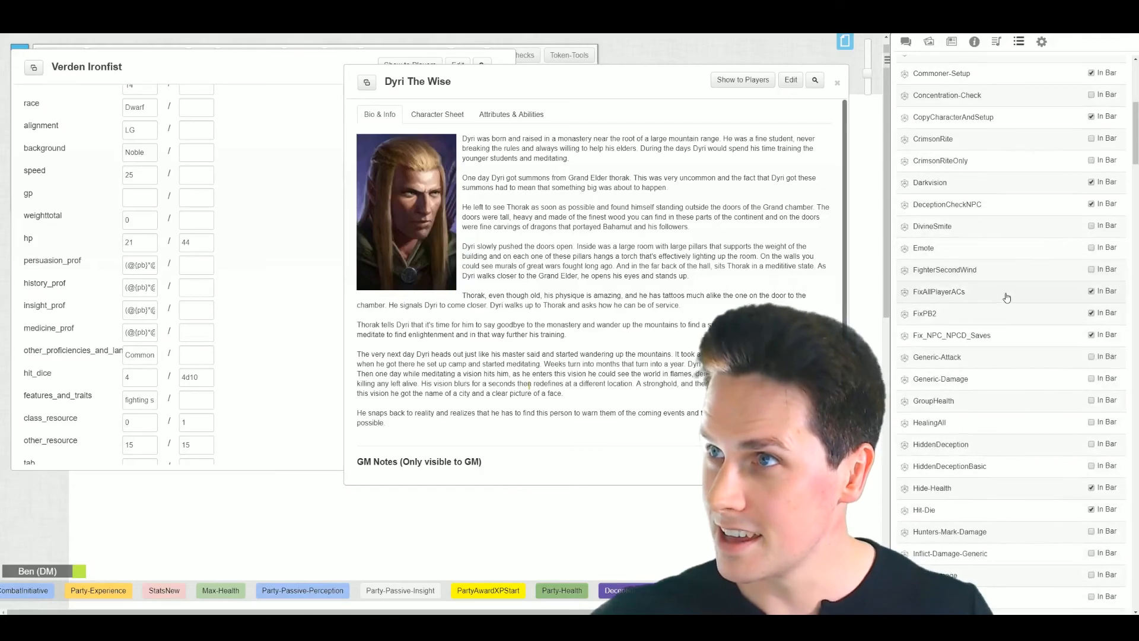
left_click(975, 403)
left_click_drag(579, 57, 180, 54)
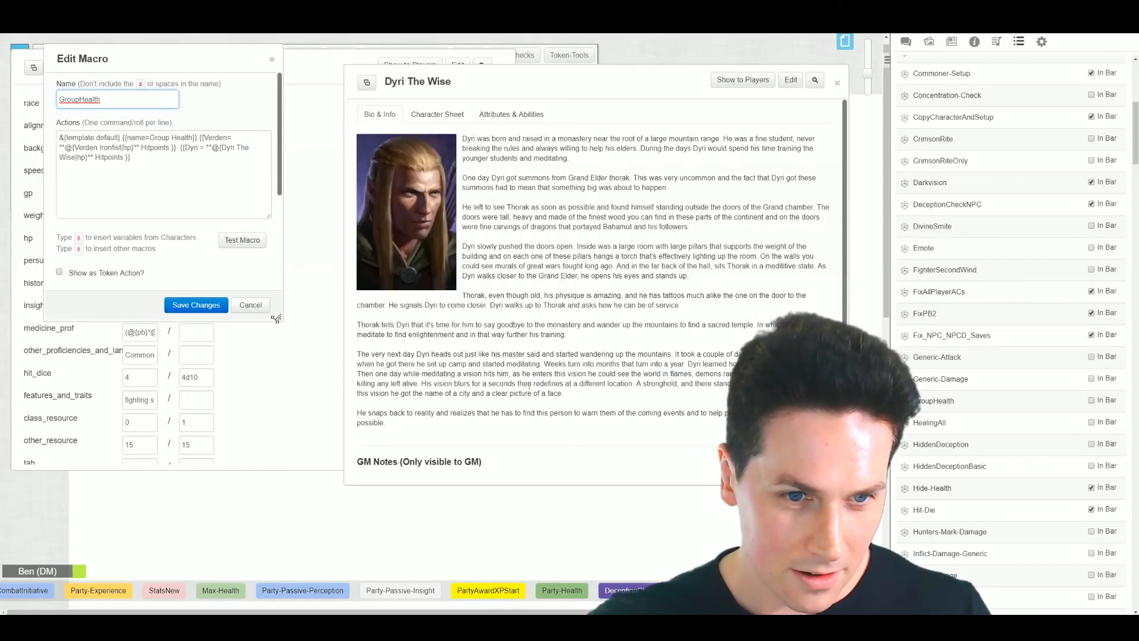
left_click_drag(278, 317, 649, 519)
Append a copy of the Dyri hit point field to the end of the macro.
left_click_drag(356, 137, 543, 142)
key("ctrl+c")
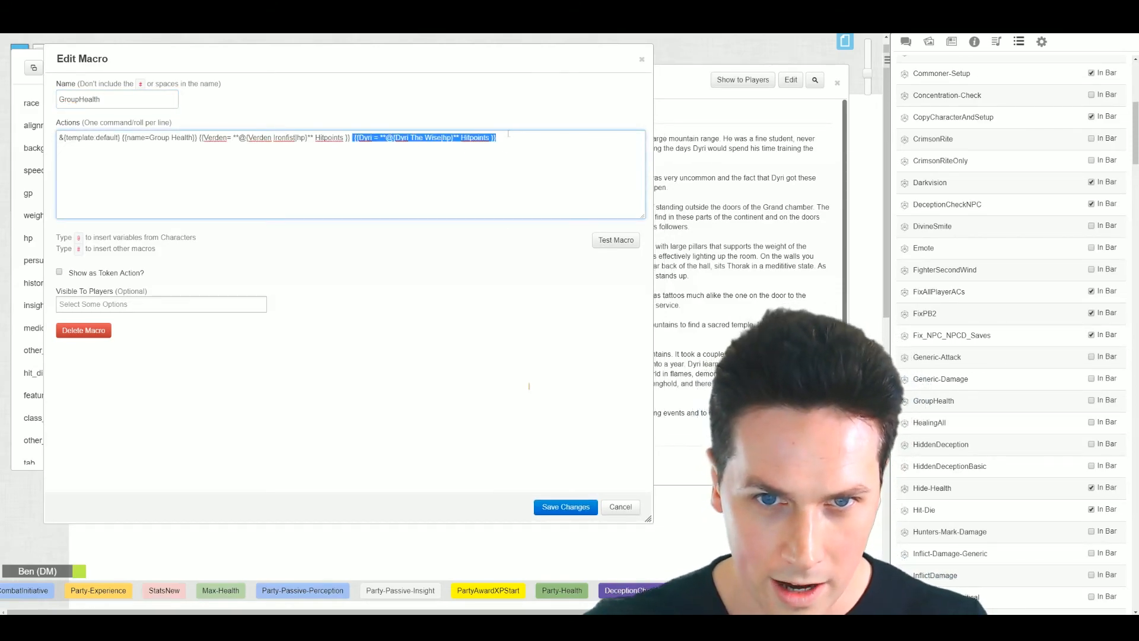
left_click(509, 137)
key("ctrl+v")
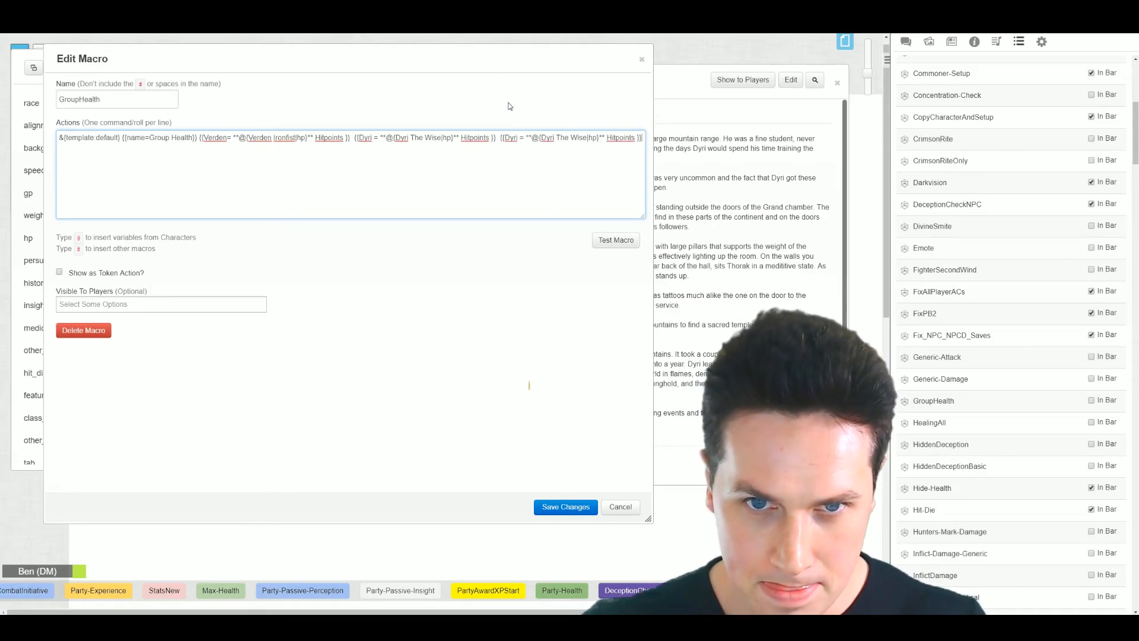
Move and narrow the macro editor and close Dyri's character sheet to uncover the Wolf token on the map.
left_click_drag(504, 60, 461, 62)
left_click_drag(682, 79, 397, 204)
left_click_drag(548, 68, 533, 108)
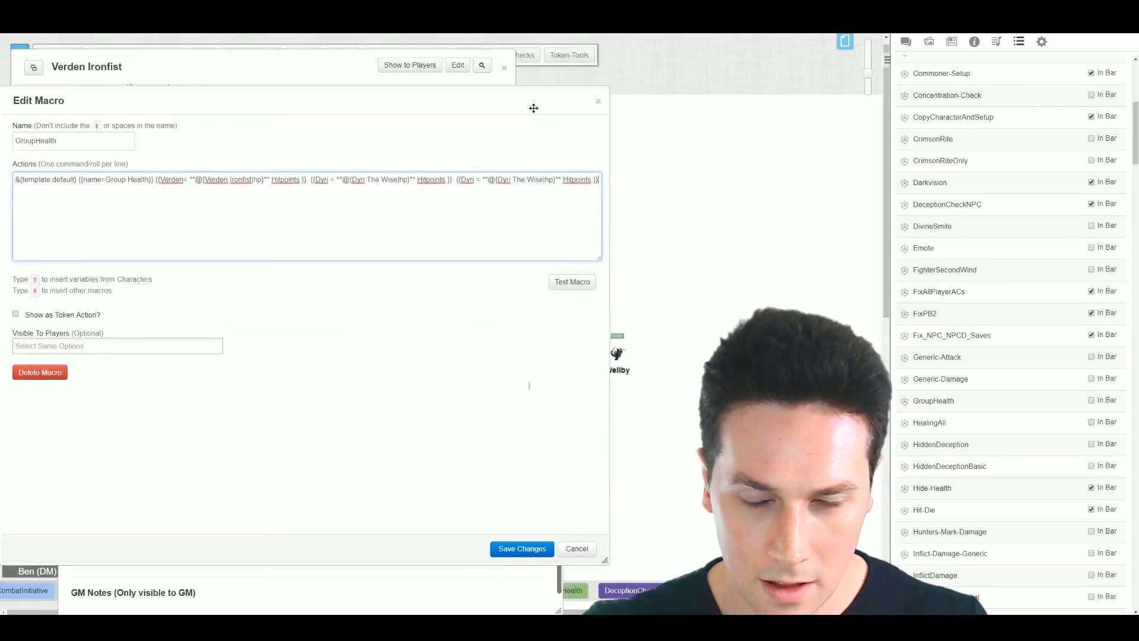
left_click_drag(604, 125, 473, 125)
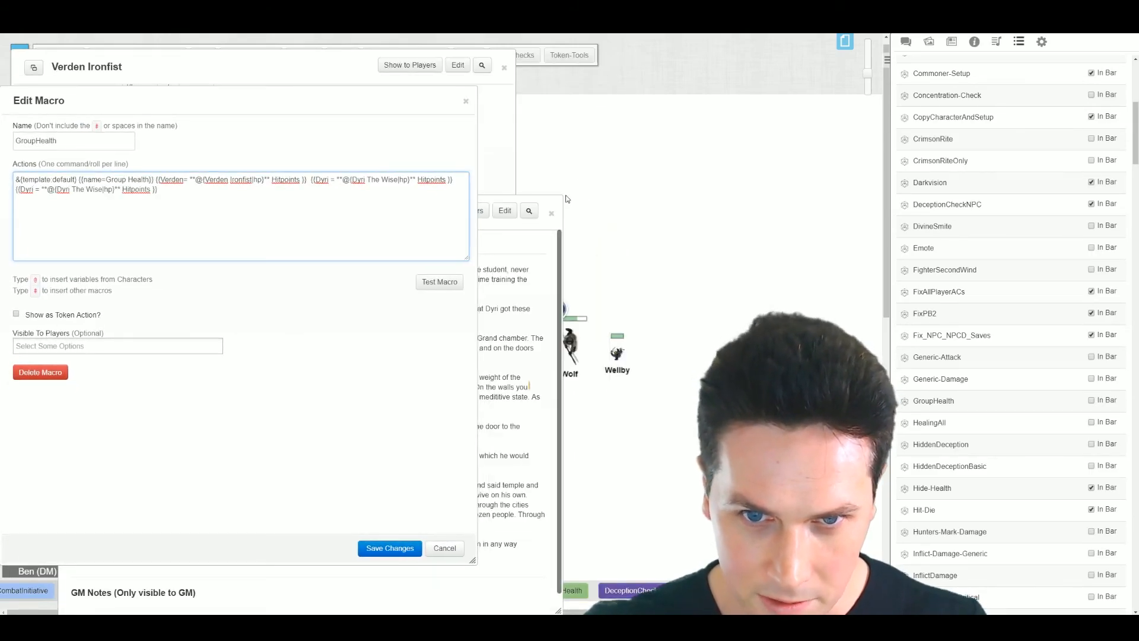
left_click_drag(539, 202, 620, 148)
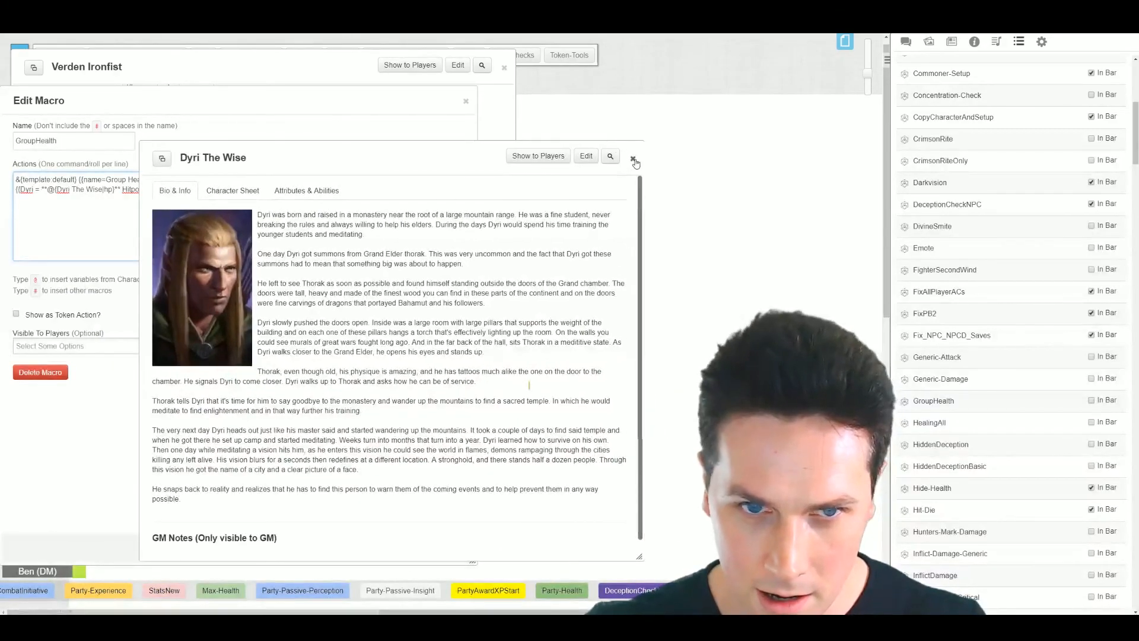
left_click(632, 159)
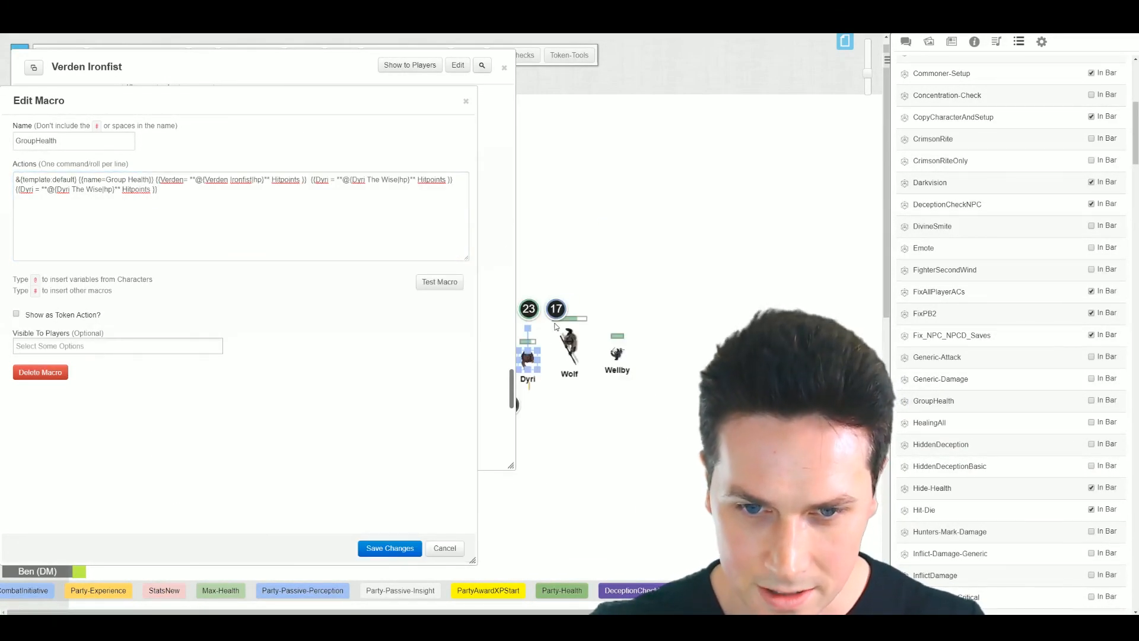
Copy Wolf's full character name, Wolf Thorgrimsson (the white fang), from the character's edit dialog and close the sheet.
left_click(570, 343)
double_click(573, 342)
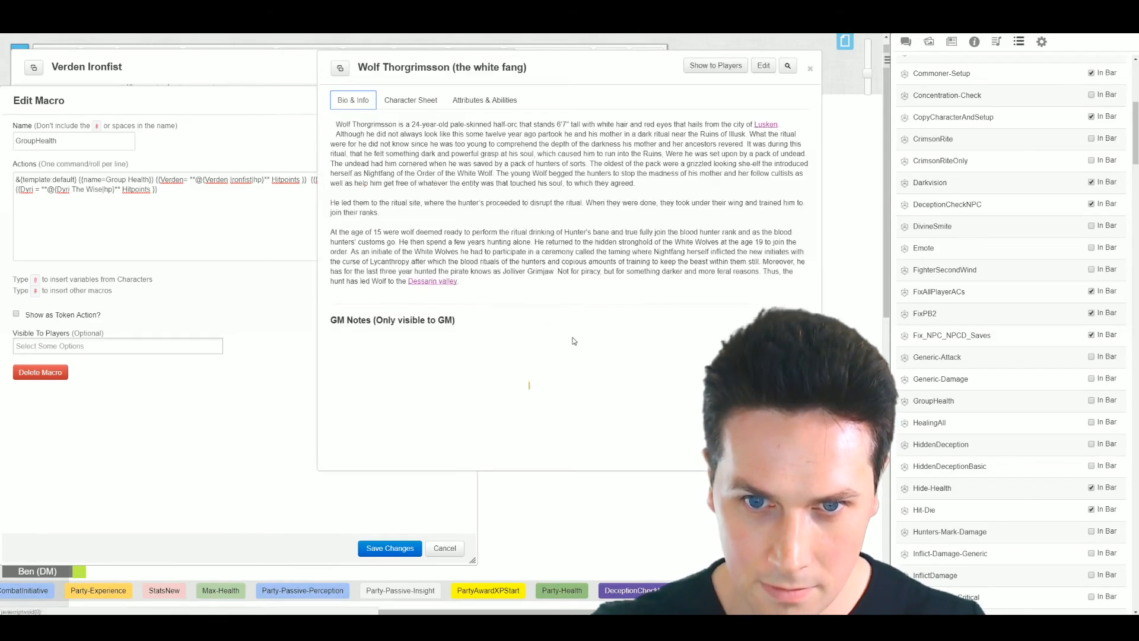
left_click_drag(466, 66, 661, 86)
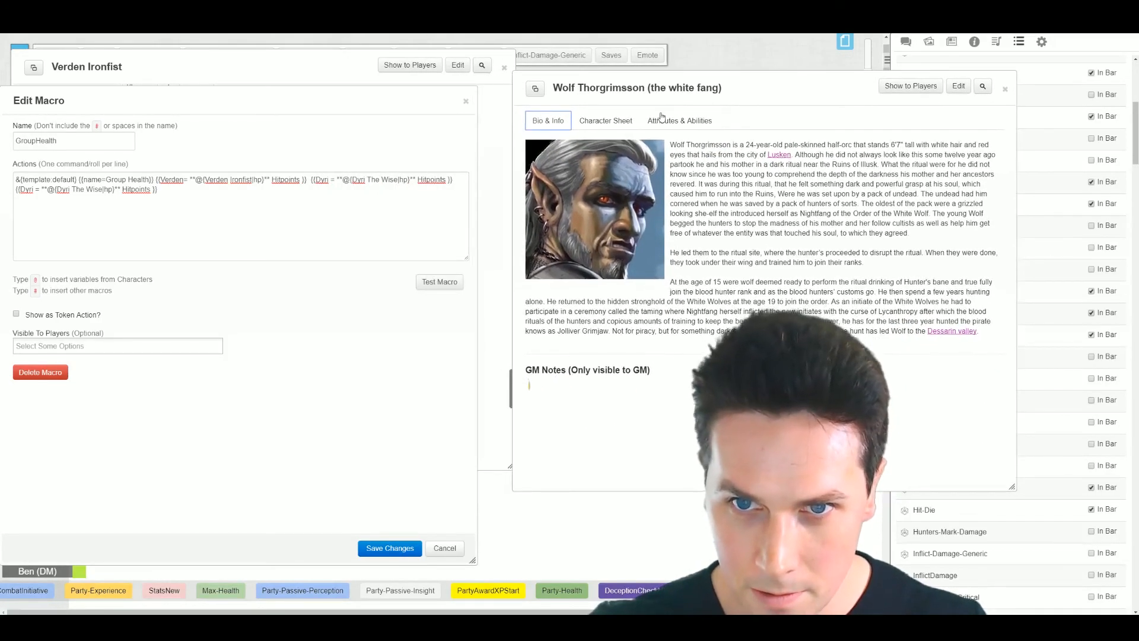
left_click(958, 88)
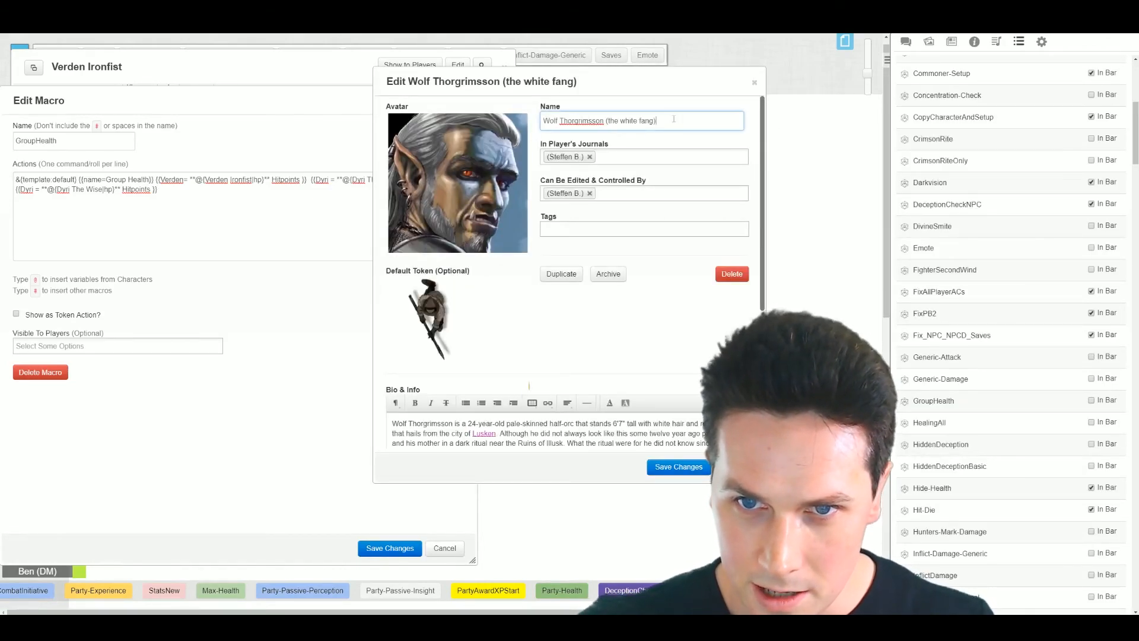
left_click_drag(656, 121, 502, 119)
key("ctrl+c")
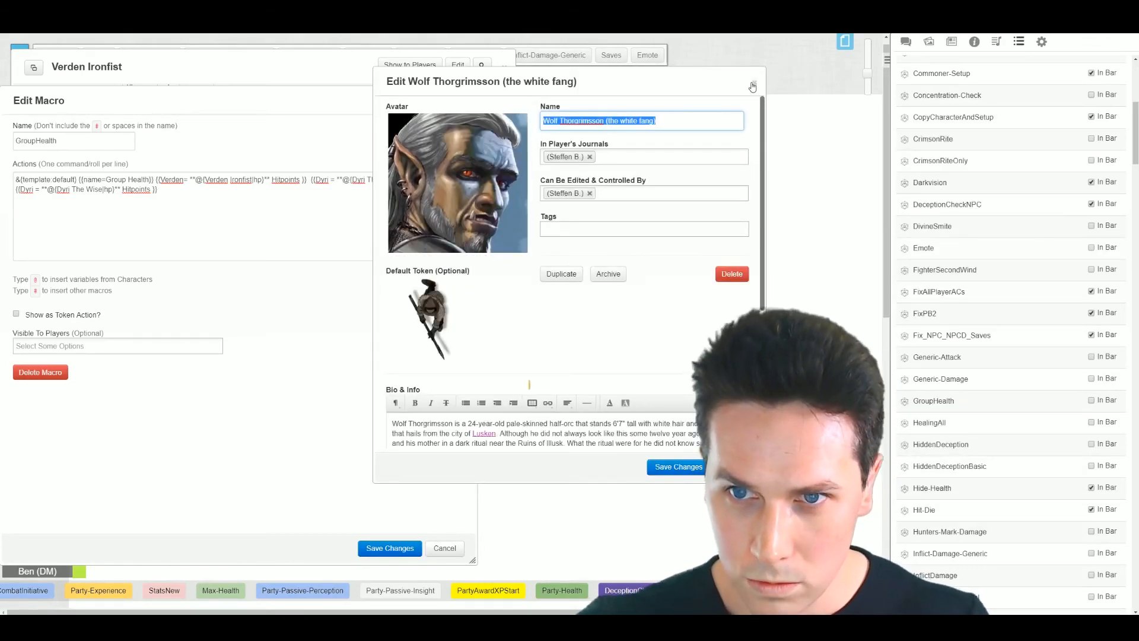
left_click(687, 119)
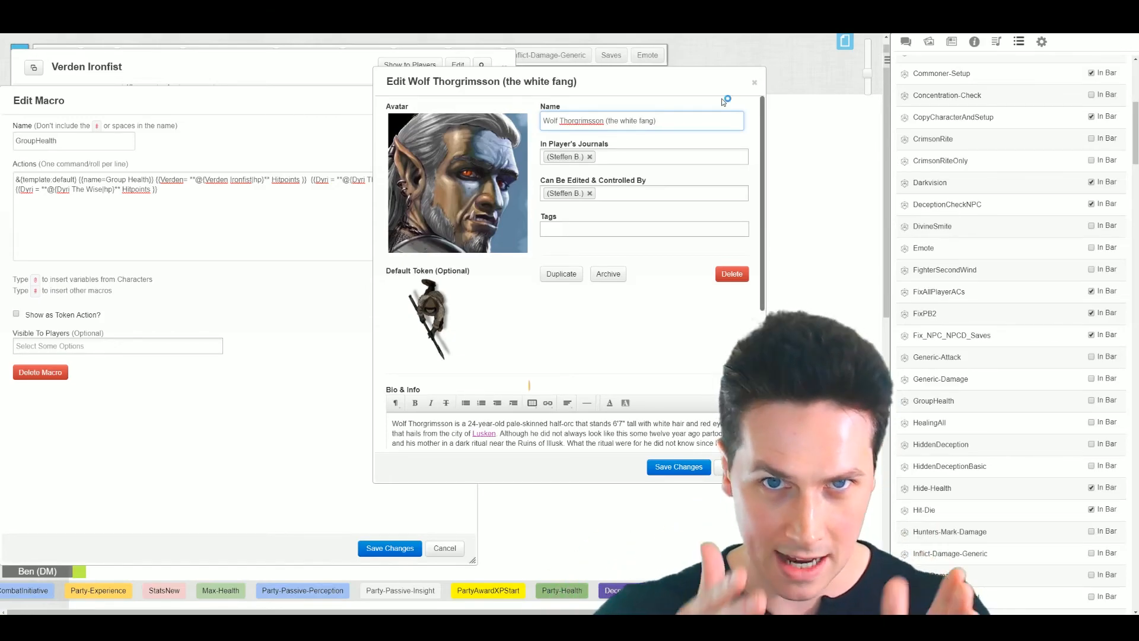
left_click(754, 83)
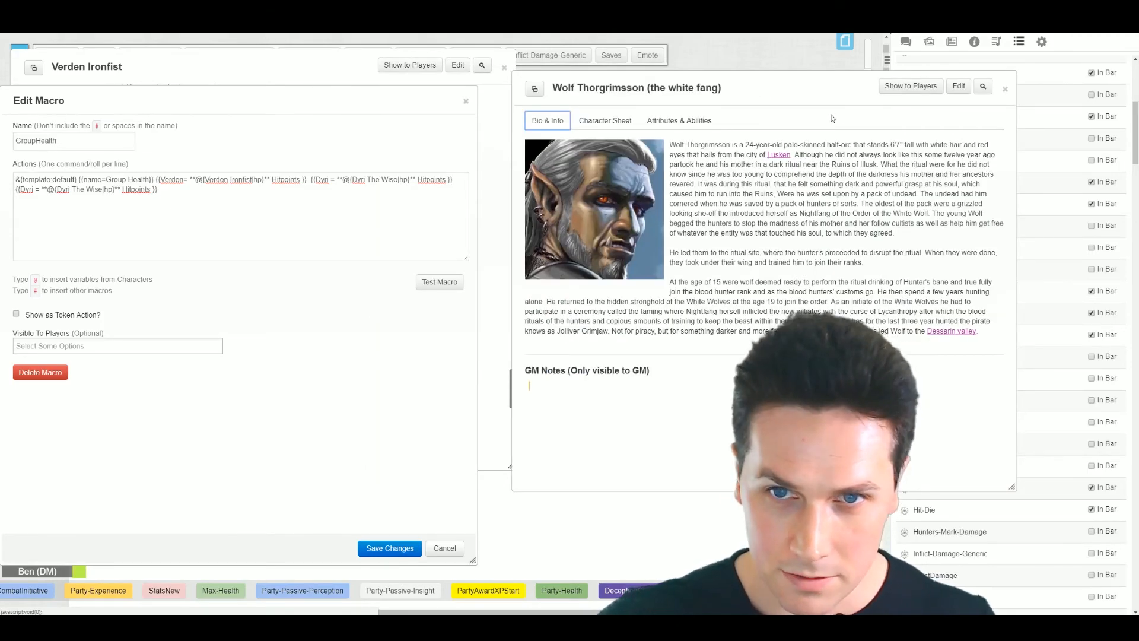
left_click(1005, 89)
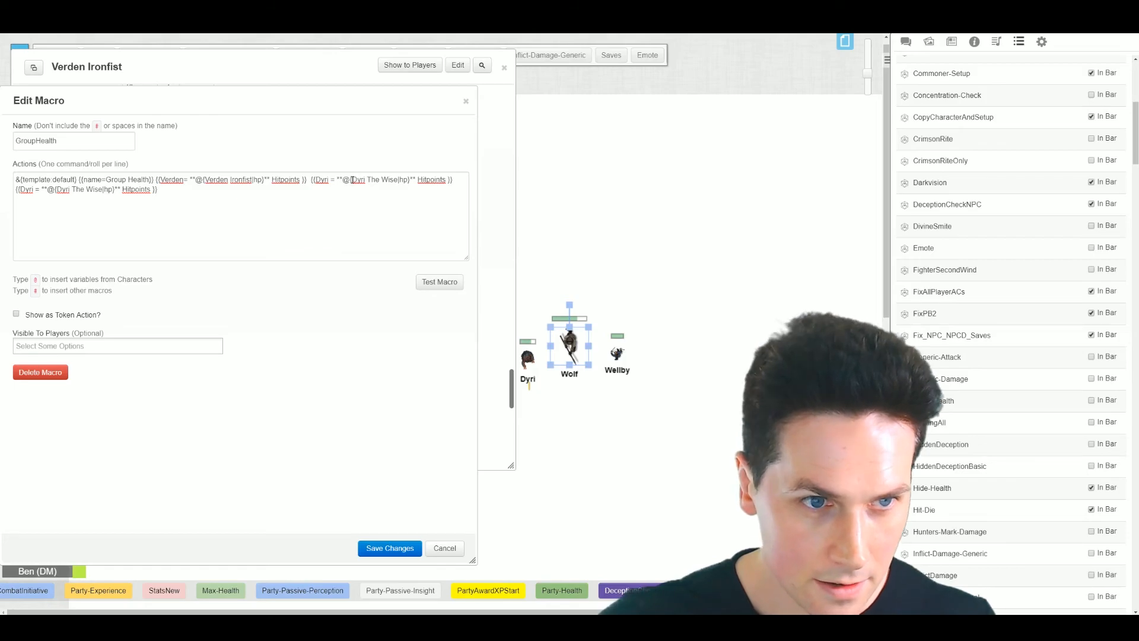
Change the copied Dyri field to reference Wolf Thorgrimsson (the white fang), relabel it Wolf, and test the macro.
left_click_drag(57, 190, 101, 189)
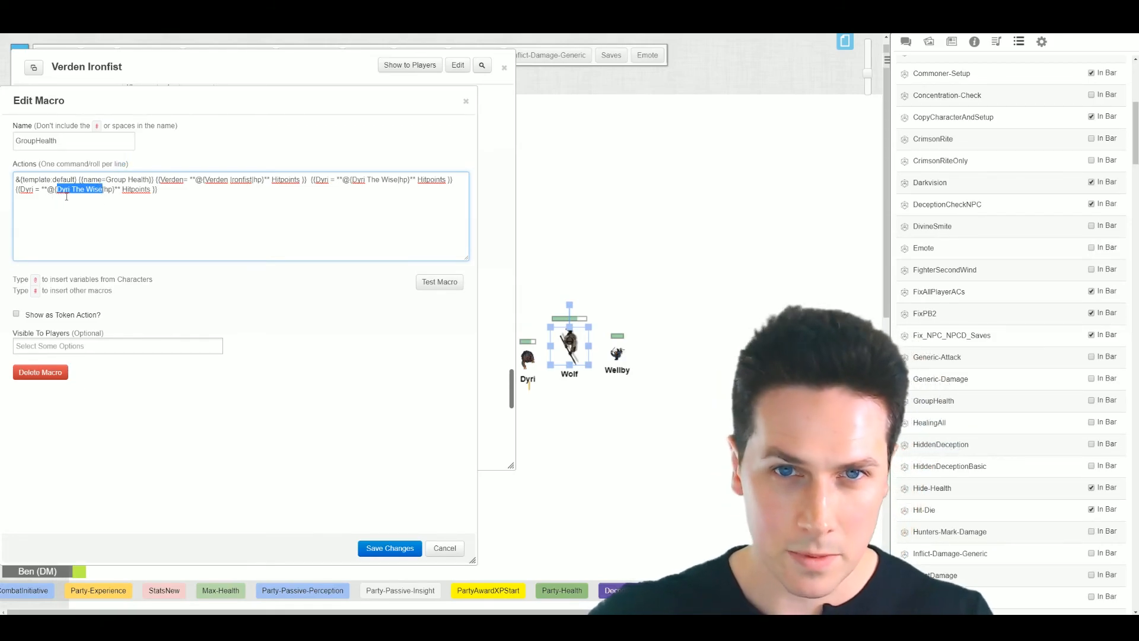
key("ctrl+v")
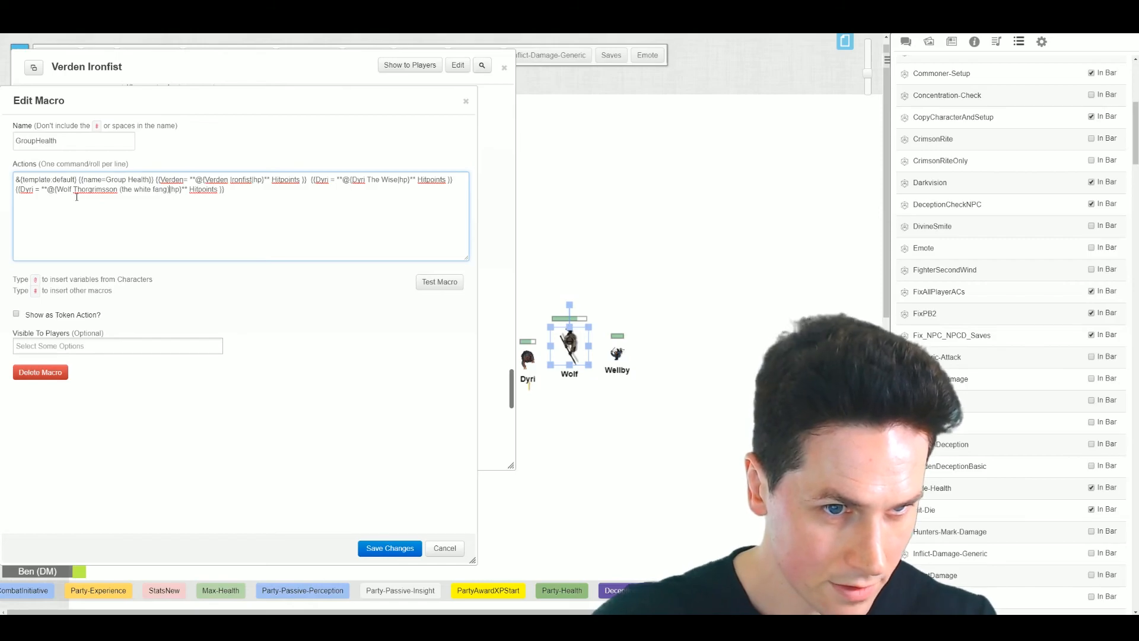
left_click_drag(169, 100, 197, 91)
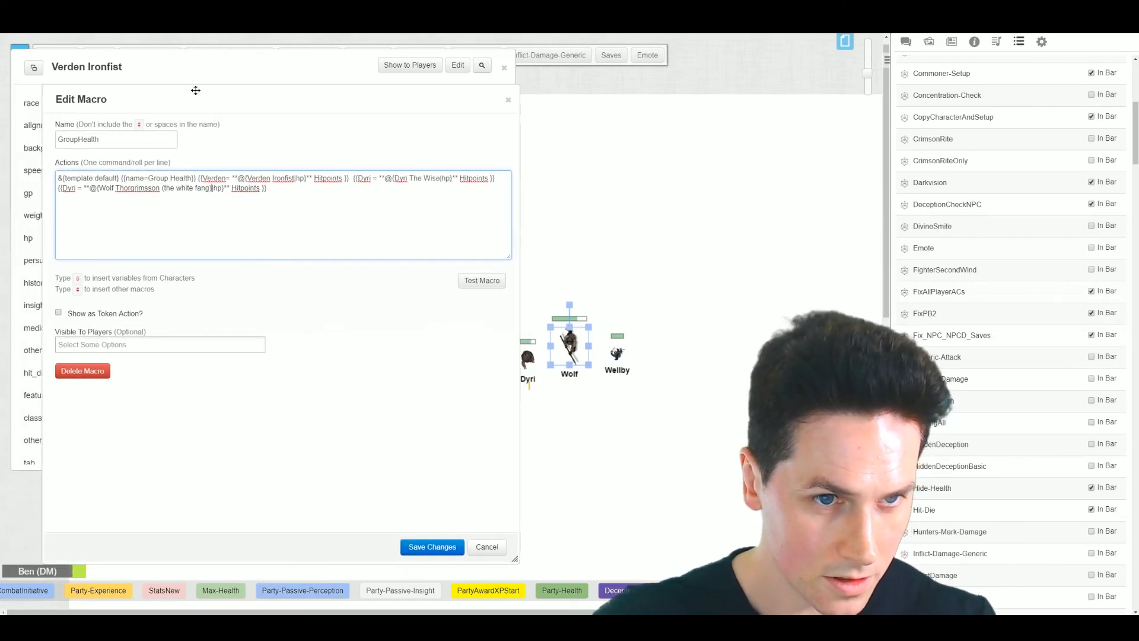
double_click(68, 187)
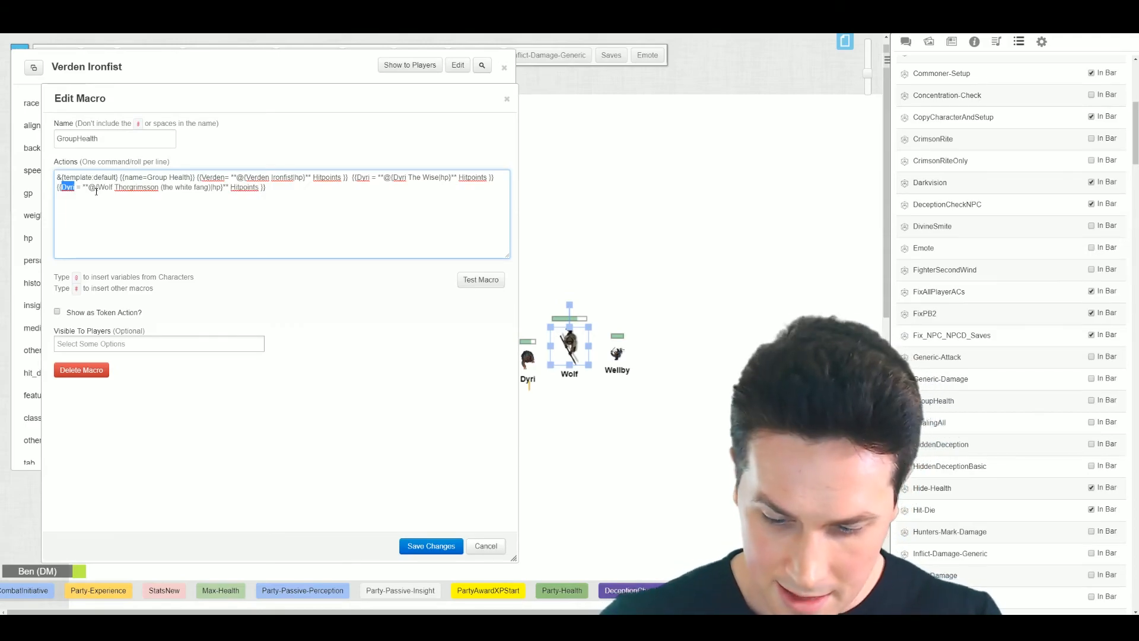
type("W")
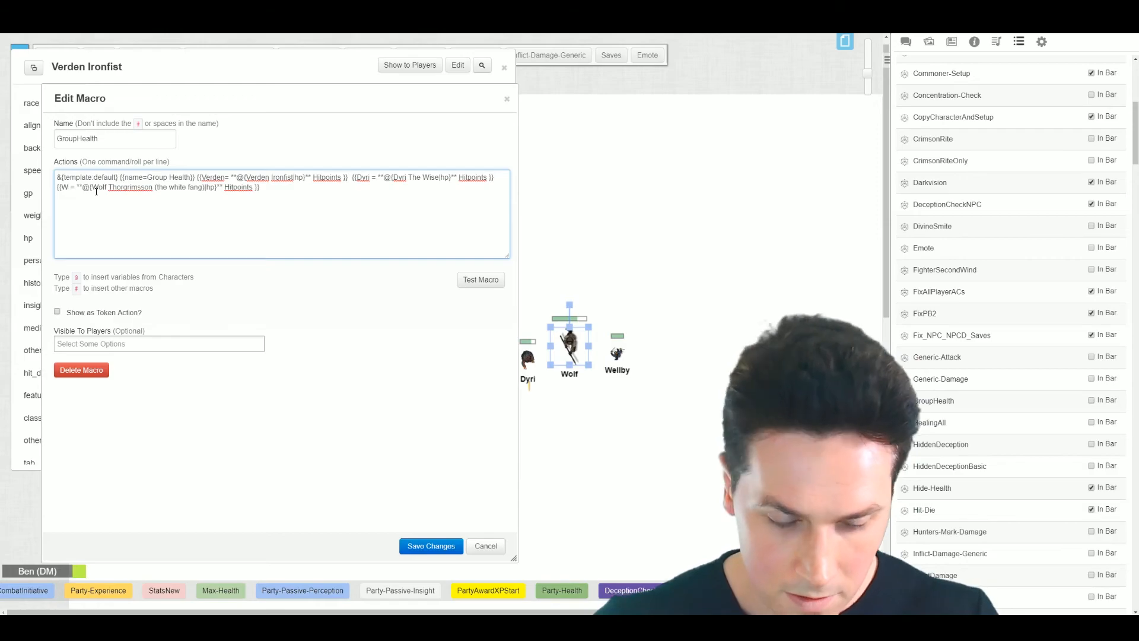
type("olf")
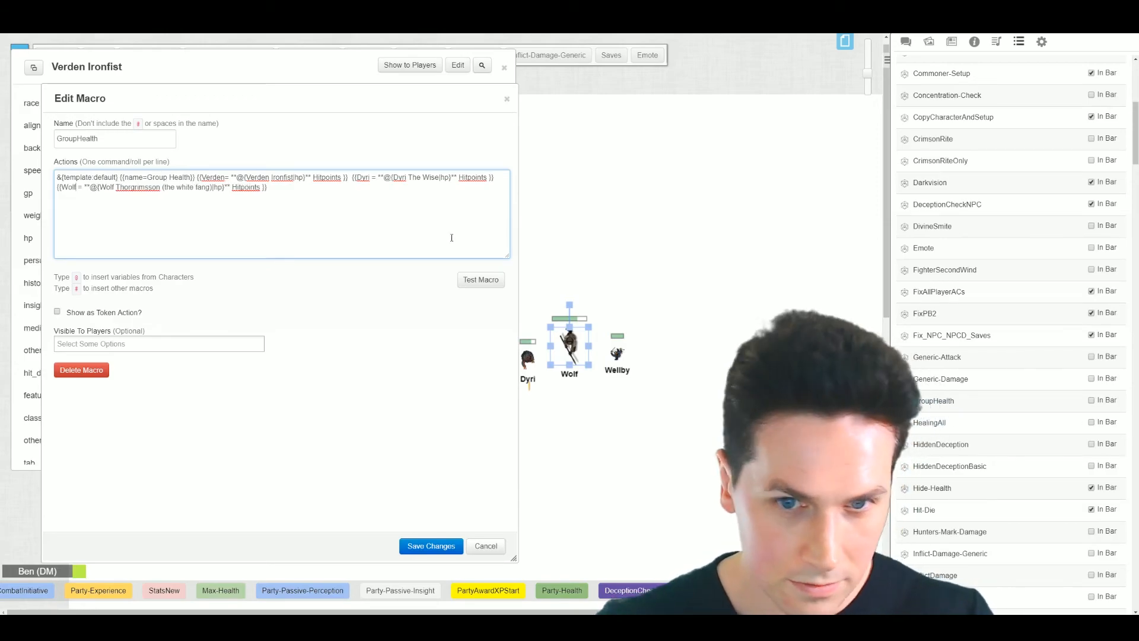
left_click(481, 280)
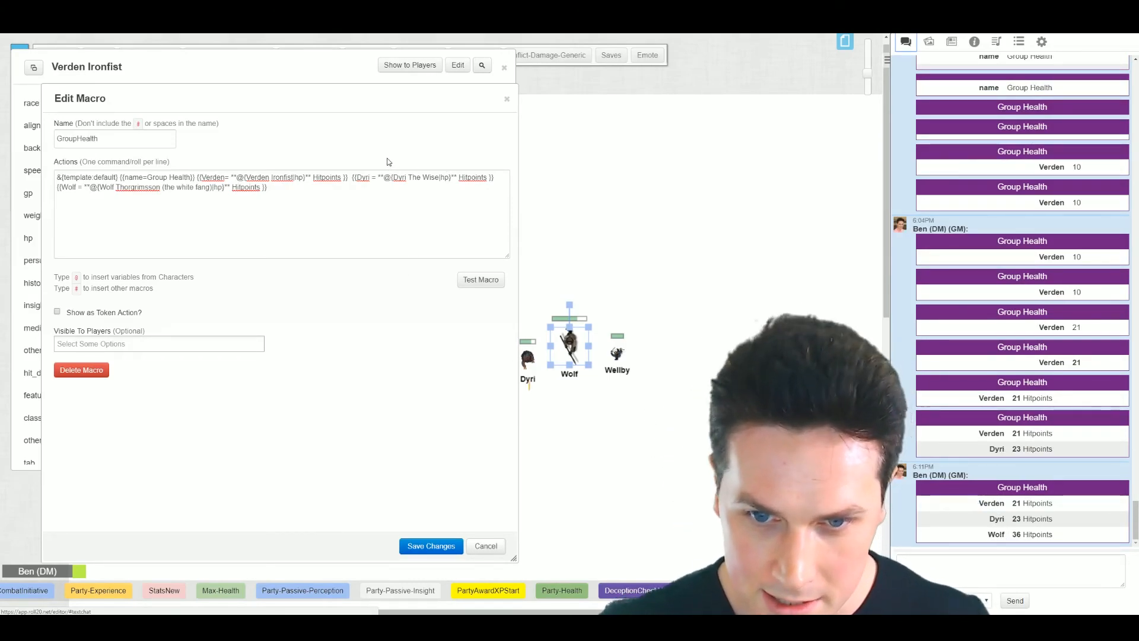
Append a copy of the Wolf hit point field to the end of the macro.
left_click_drag(267, 188, 57, 187)
key("ctrl+c")
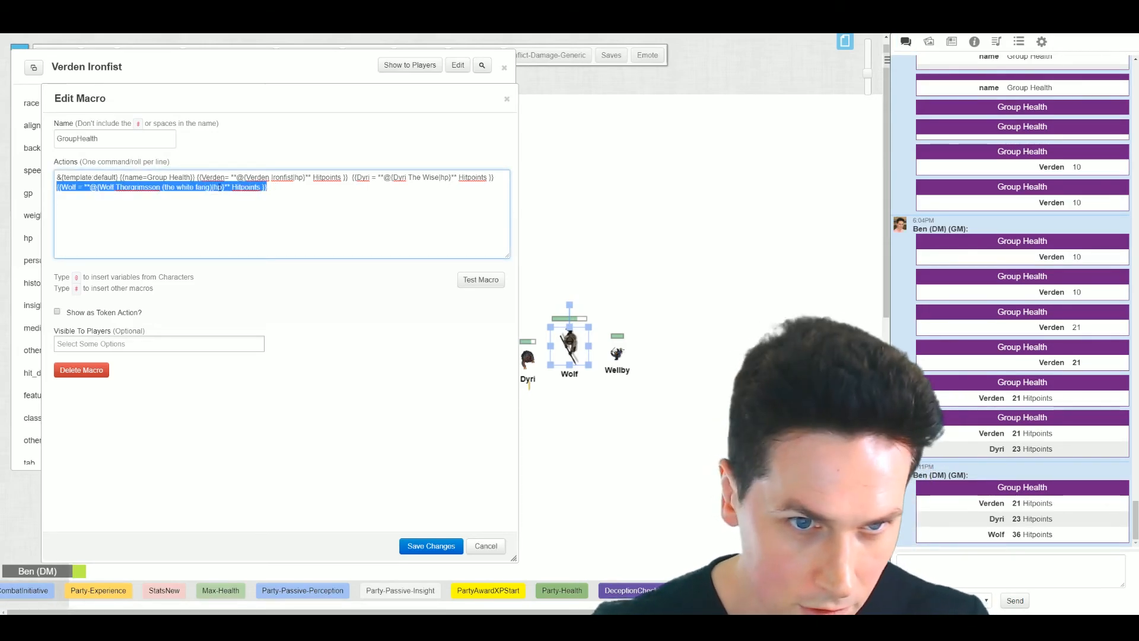
left_click(284, 188)
key("ctrl+v")
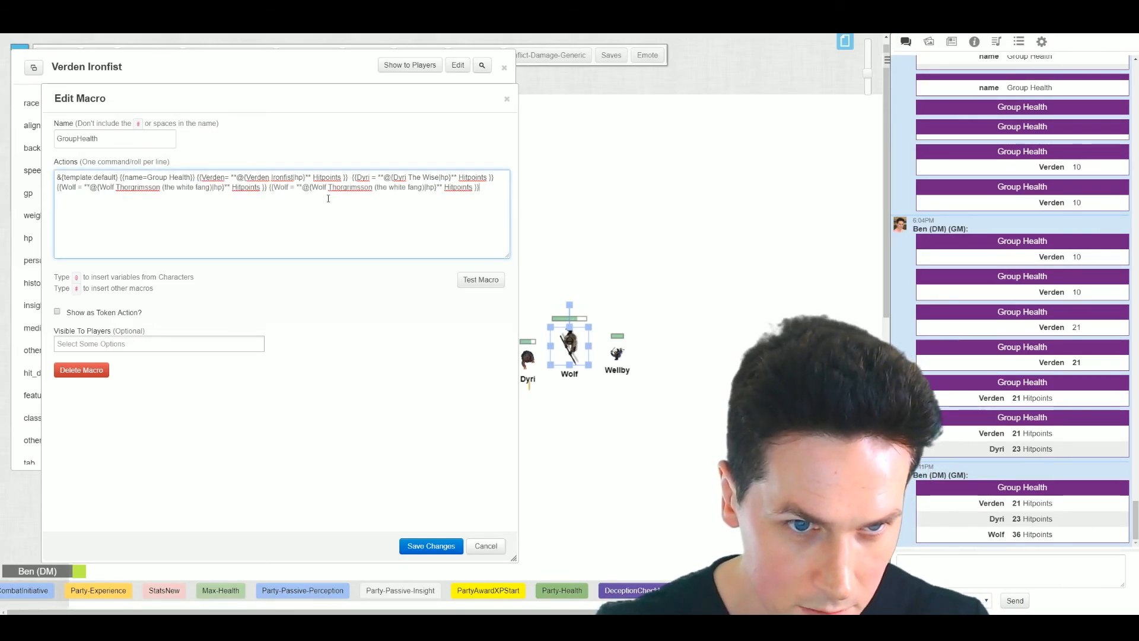
Open Wellby's character sheet from the map token and place it beside the macro editor so the full name is readable.
double_click(280, 188)
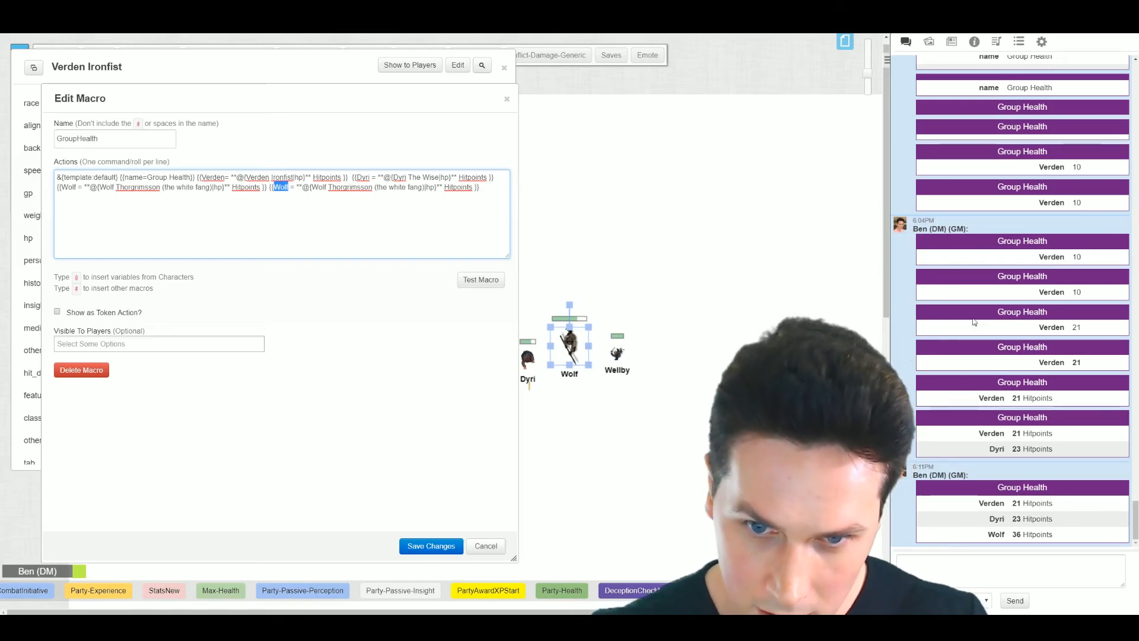
left_click(617, 353)
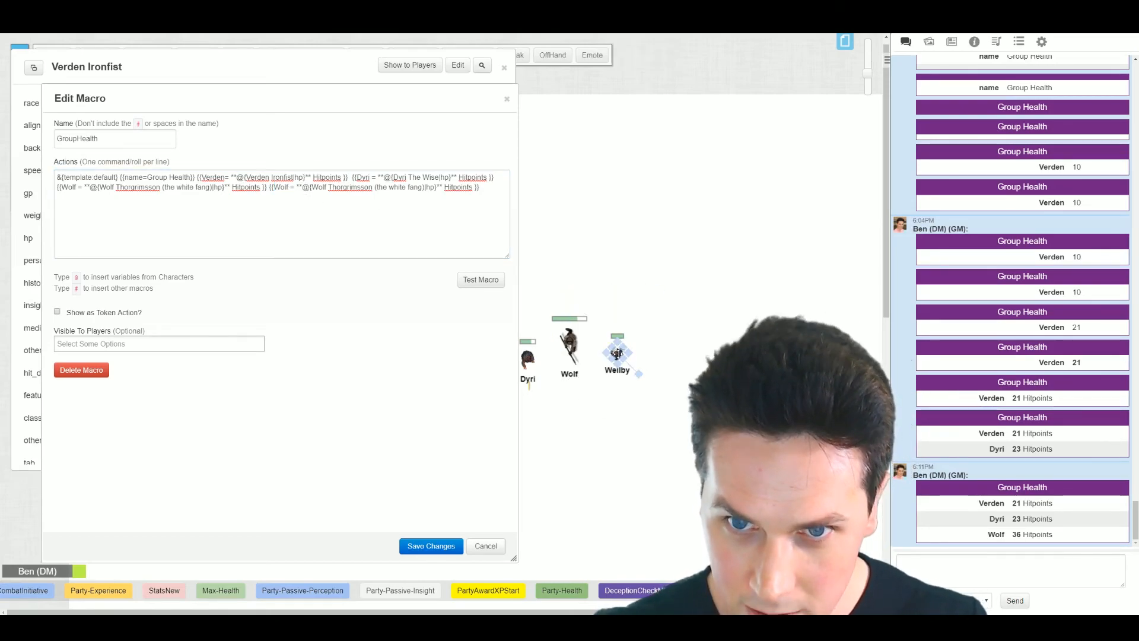
double_click(616, 353)
left_click_drag(568, 67, 719, 66)
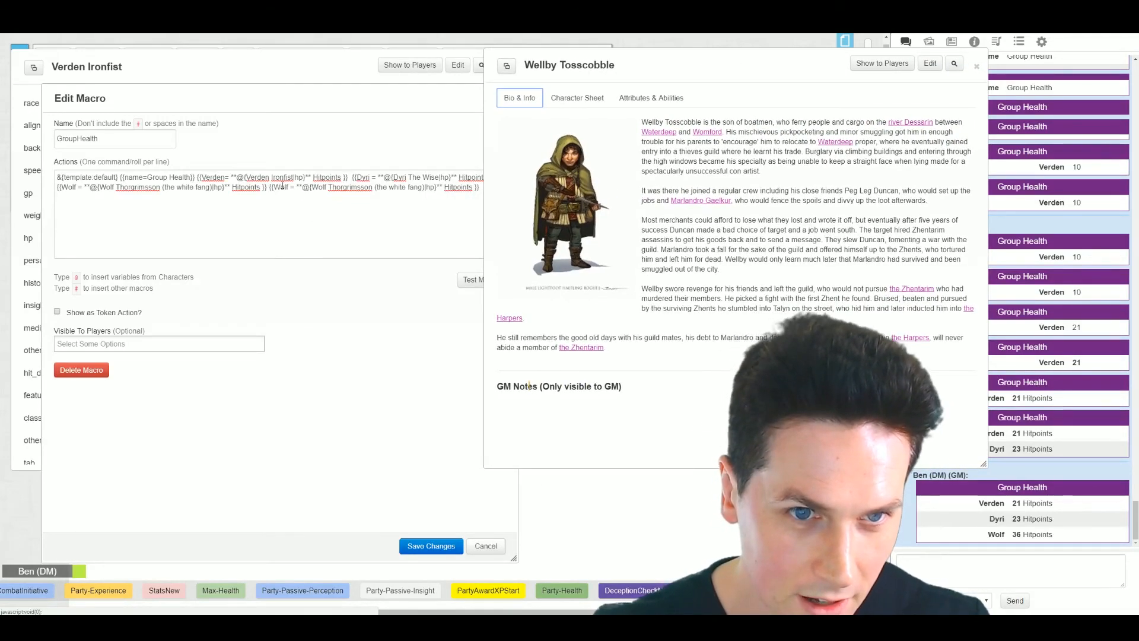
Replace the character name in the last macro field with Wellby Tosscobble.
mouse_move(311, 187)
left_mouse_down()
mouse_move(373, 187)
mouse_move(319, 188)
left_mouse_up()
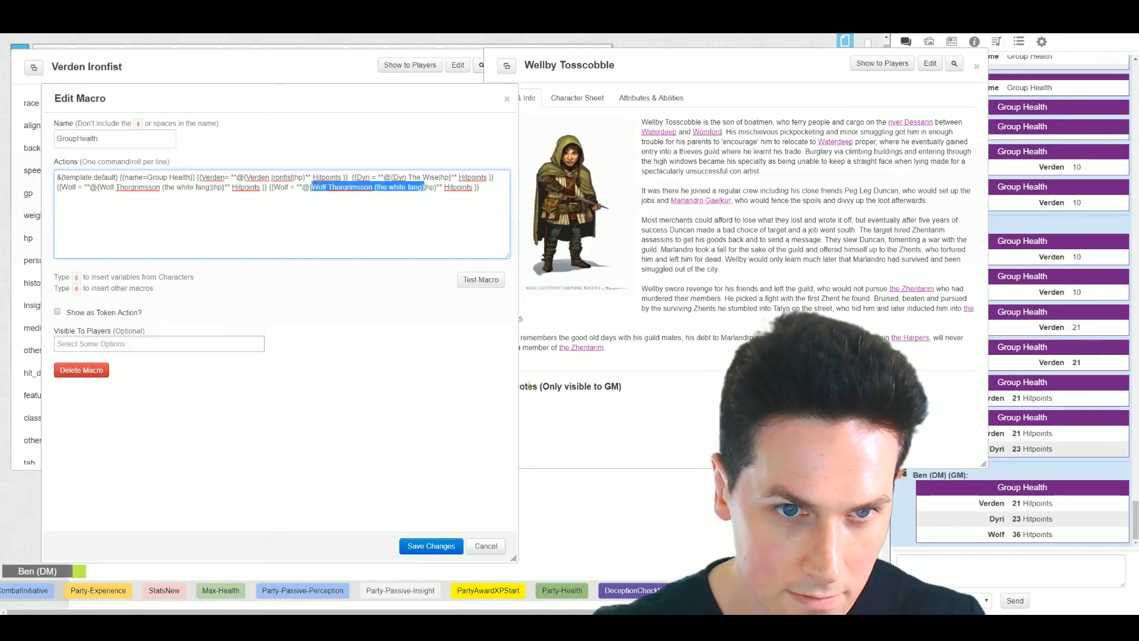
type("Wellby ")
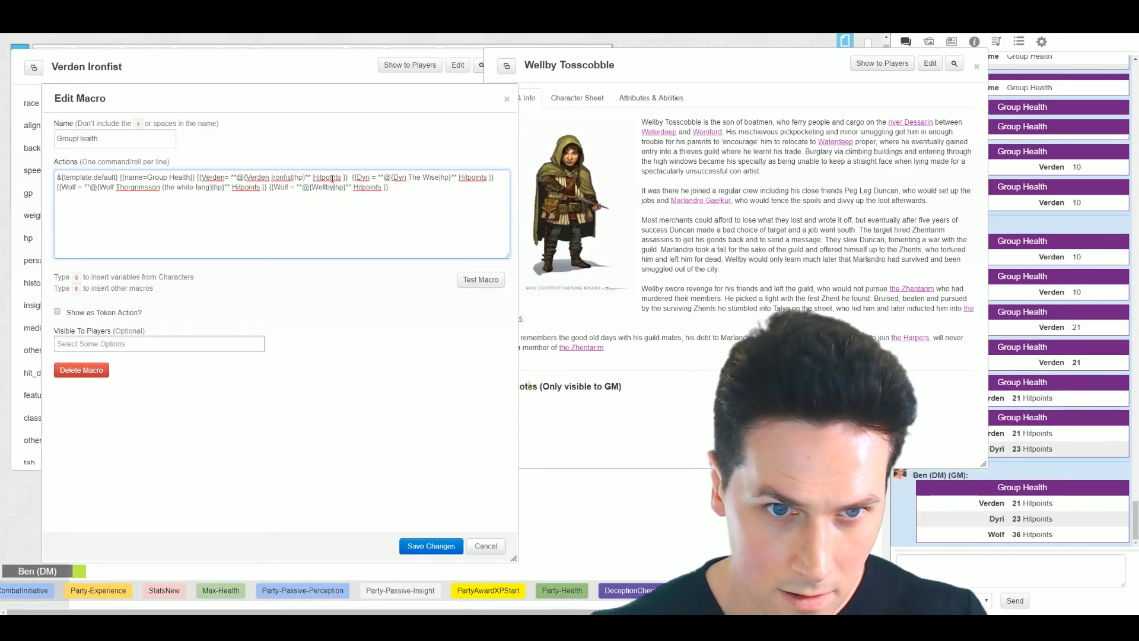
type("Toss")
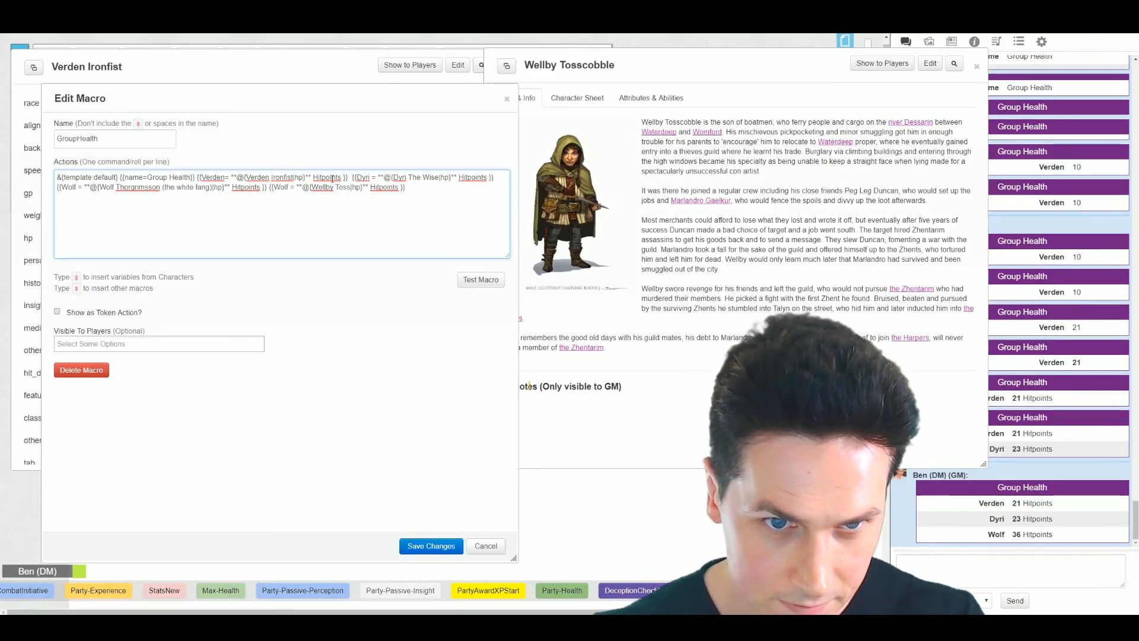
type("cobble")
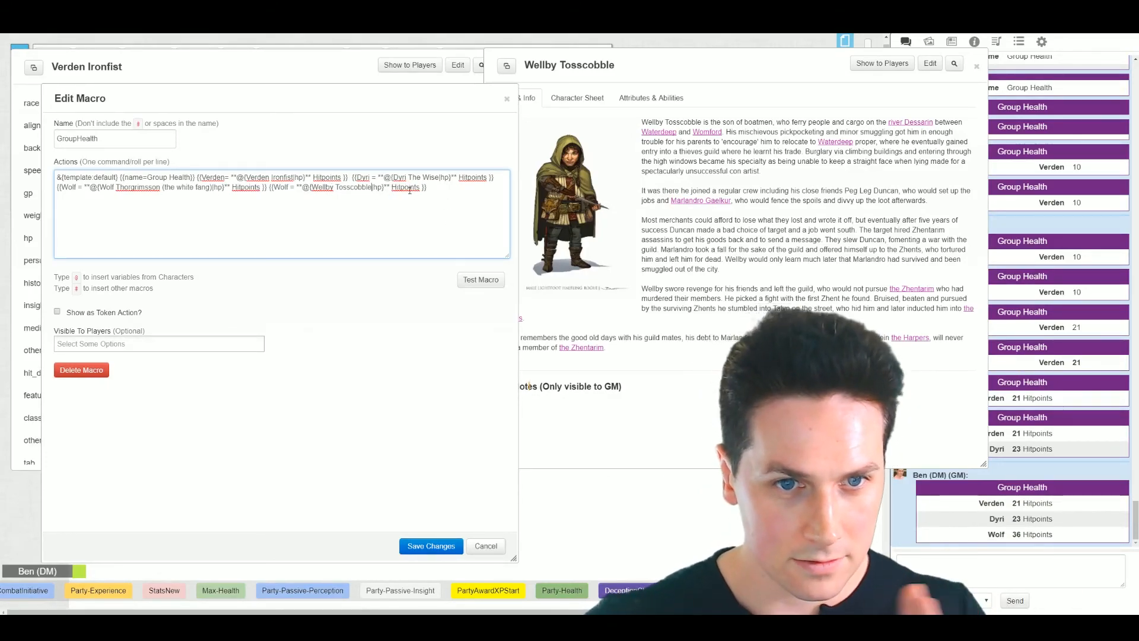
Relabel the last macro field Wellby and remove the space before its equals sign.
double_click(376, 189)
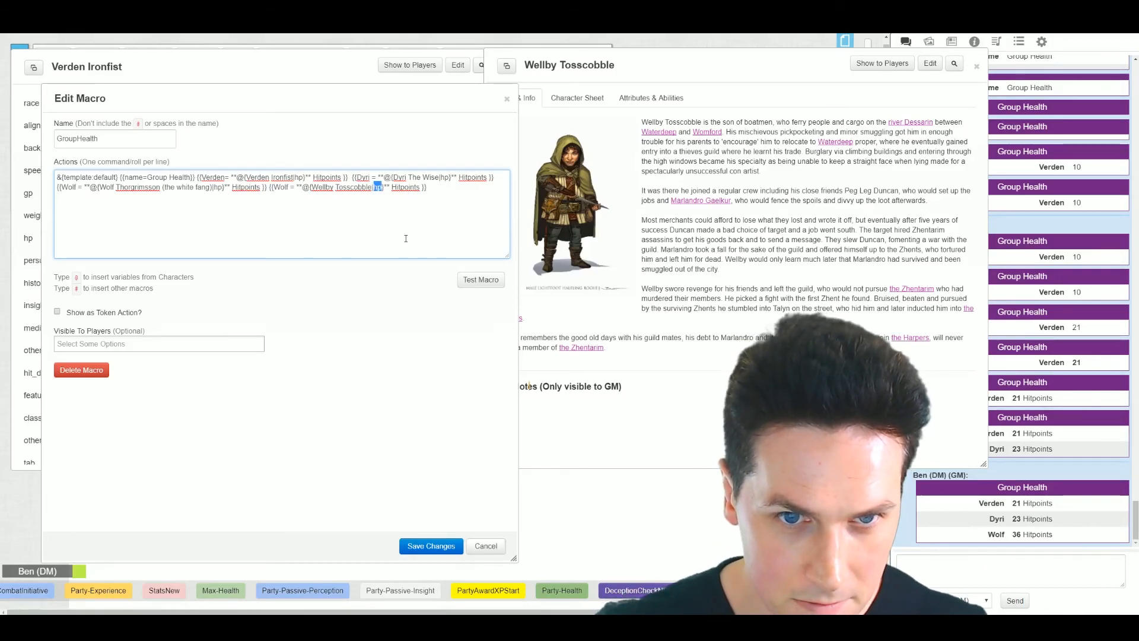
left_click_drag(343, 188, 339, 189)
double_click(281, 188)
type("Wellby")
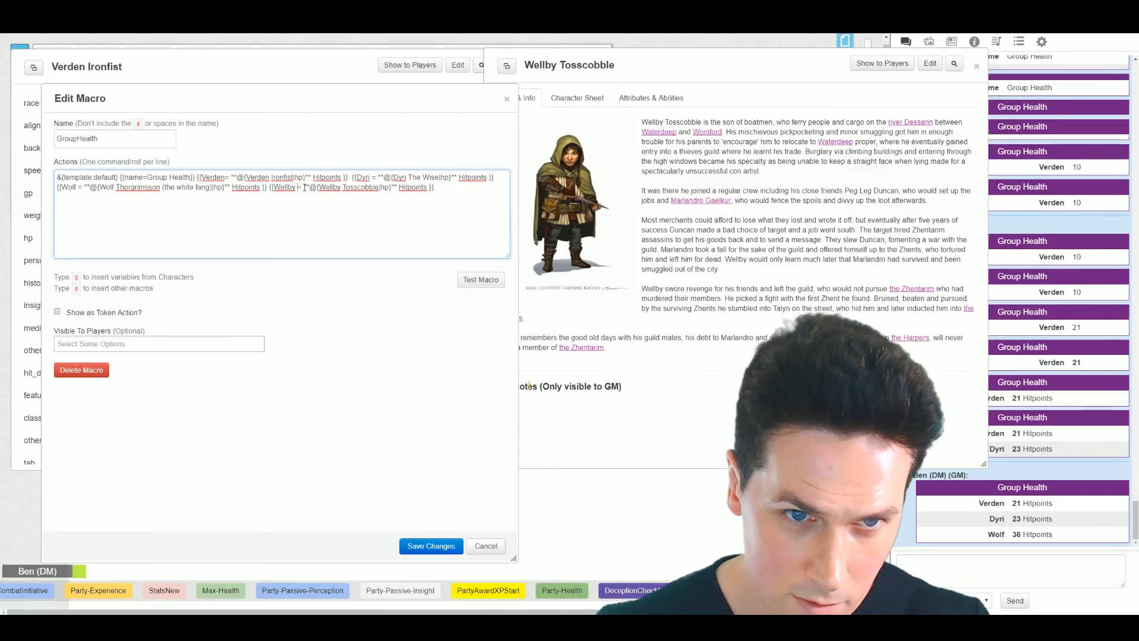
key("Delete")
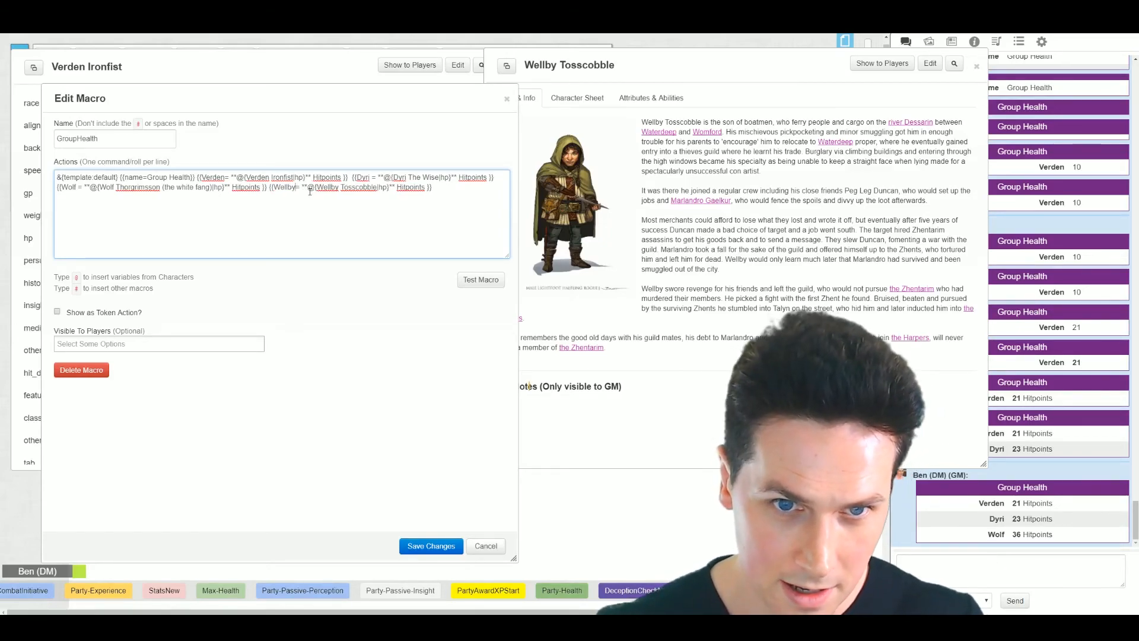
double_click(275, 187)
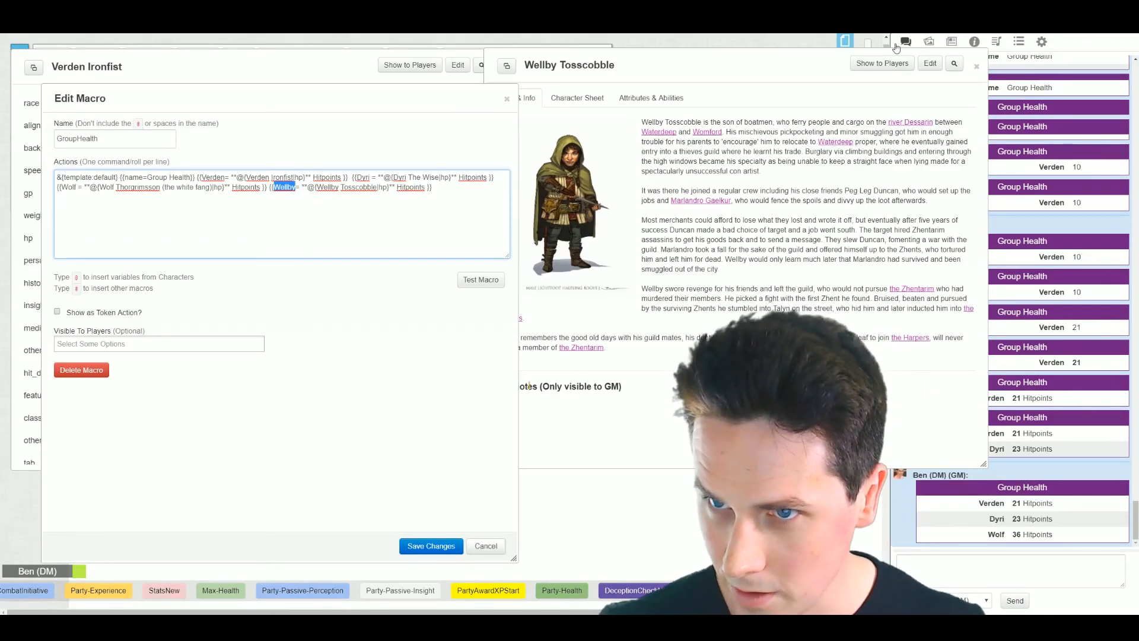
Move Wellby's character sheet out of the way and close Verden Ironfist's sheet.
right_click(625, 67)
left_click_drag(788, 59, 628, 106)
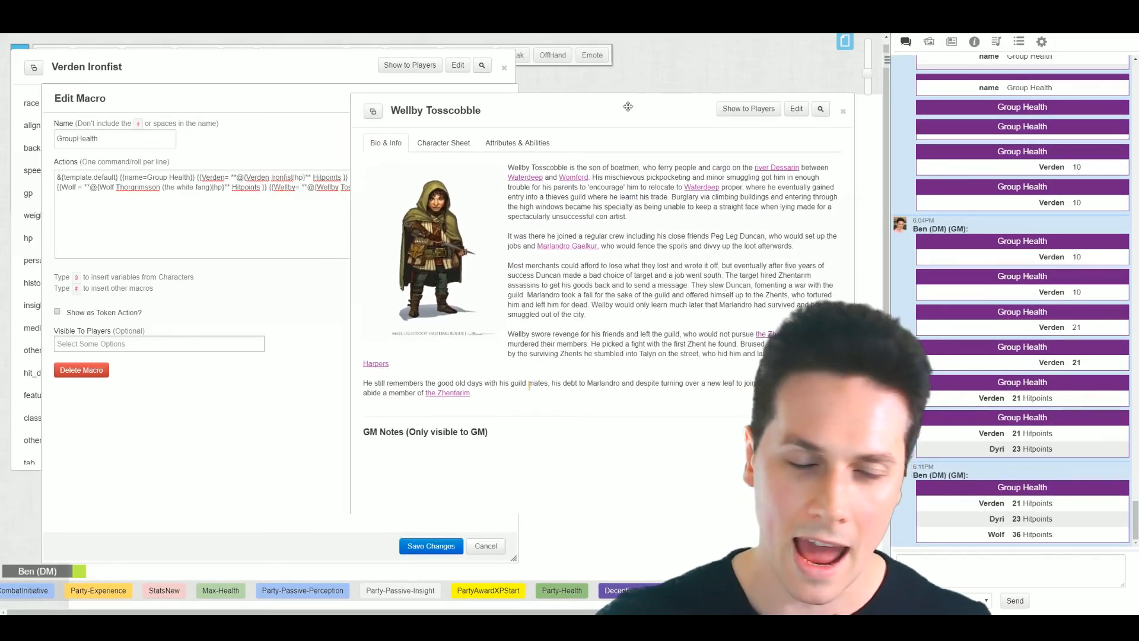
left_click(316, 70)
left_click_drag(317, 82, 556, 123)
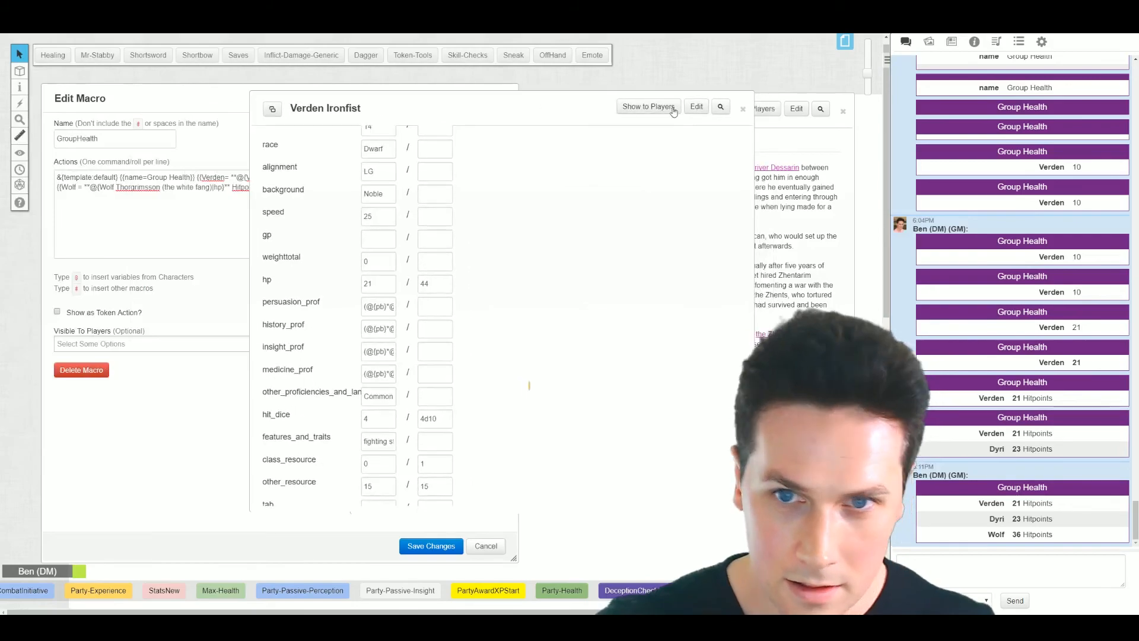
left_click(742, 109)
Bring the GroupHealth macro editor to the front, test the macro, and save its changes.
left_click(327, 110)
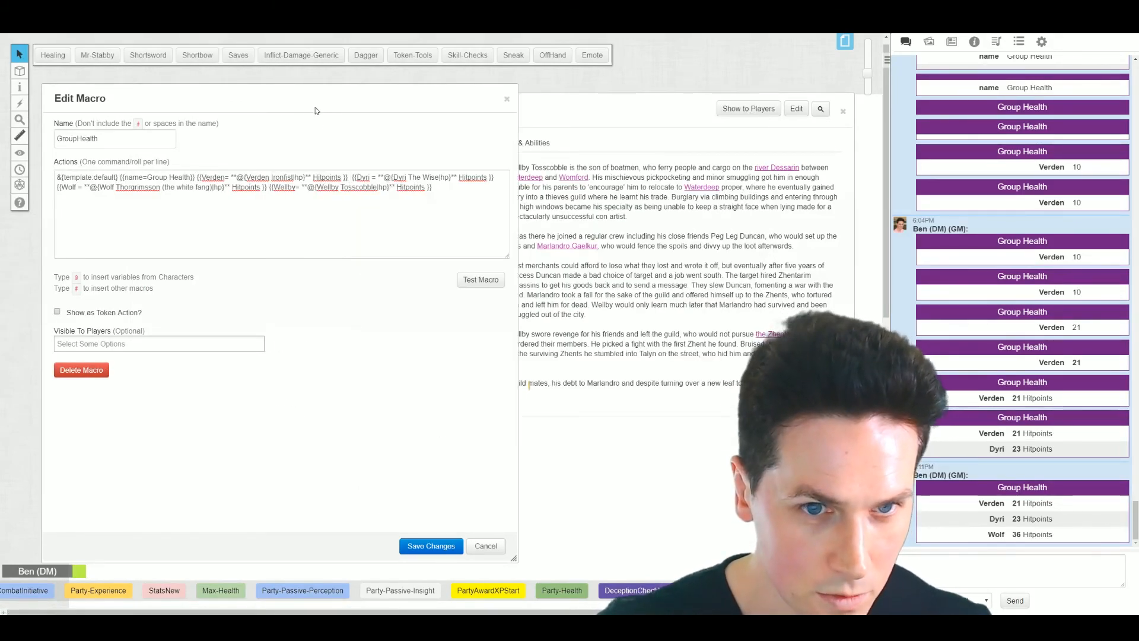
left_click(485, 284)
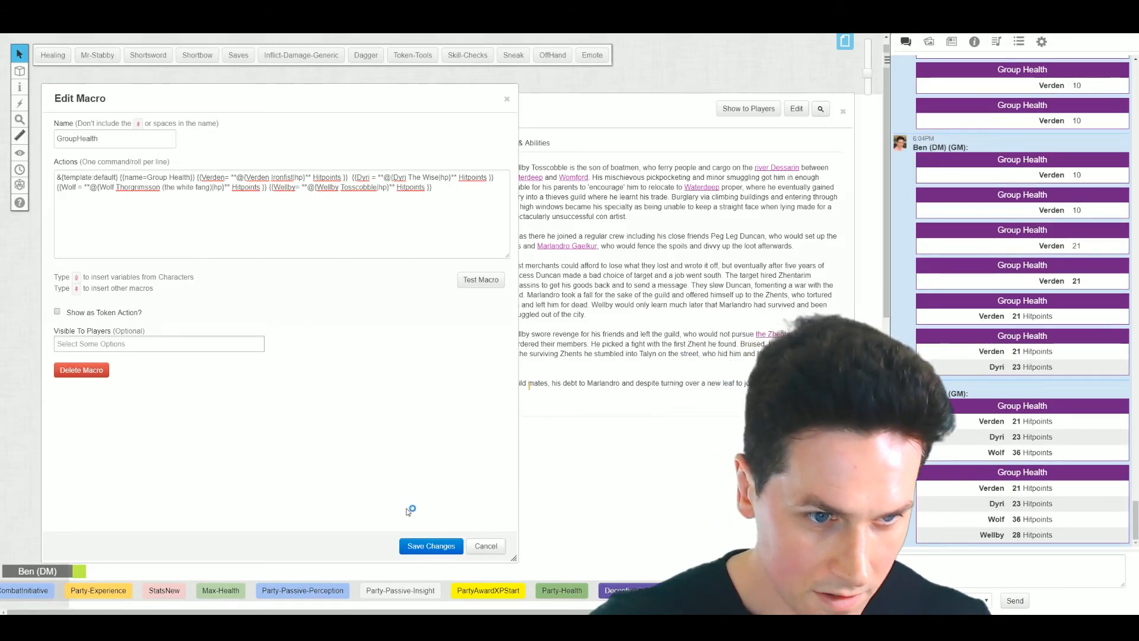
left_click(431, 545)
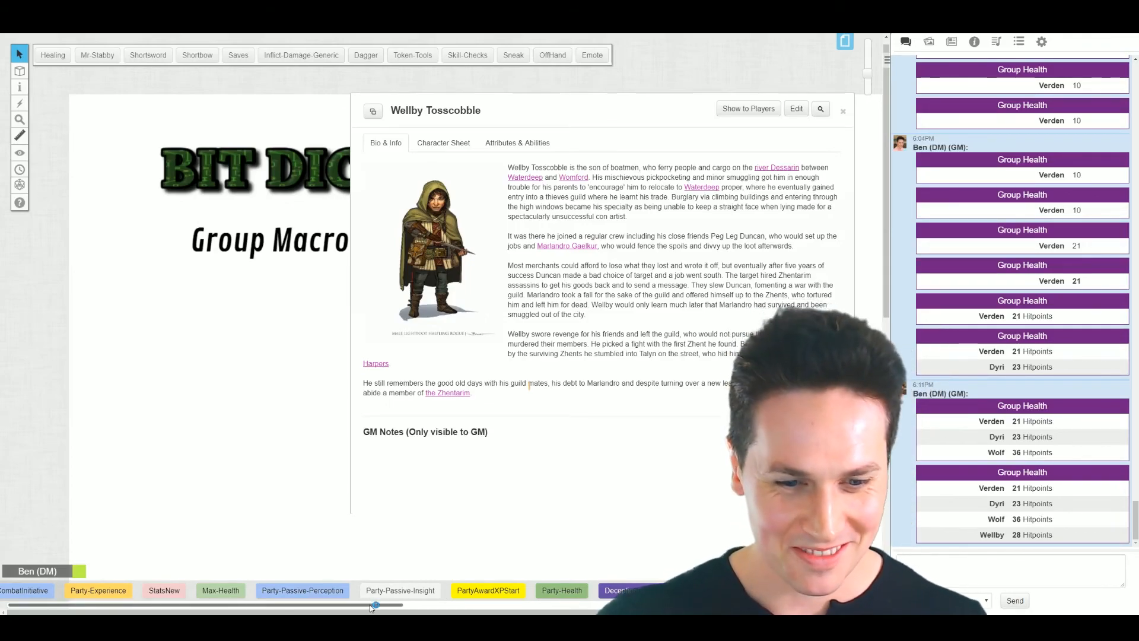
Run the existing Party-Experience macro from the macro bar as another group macro example.
left_click_drag(370, 607, 364, 608)
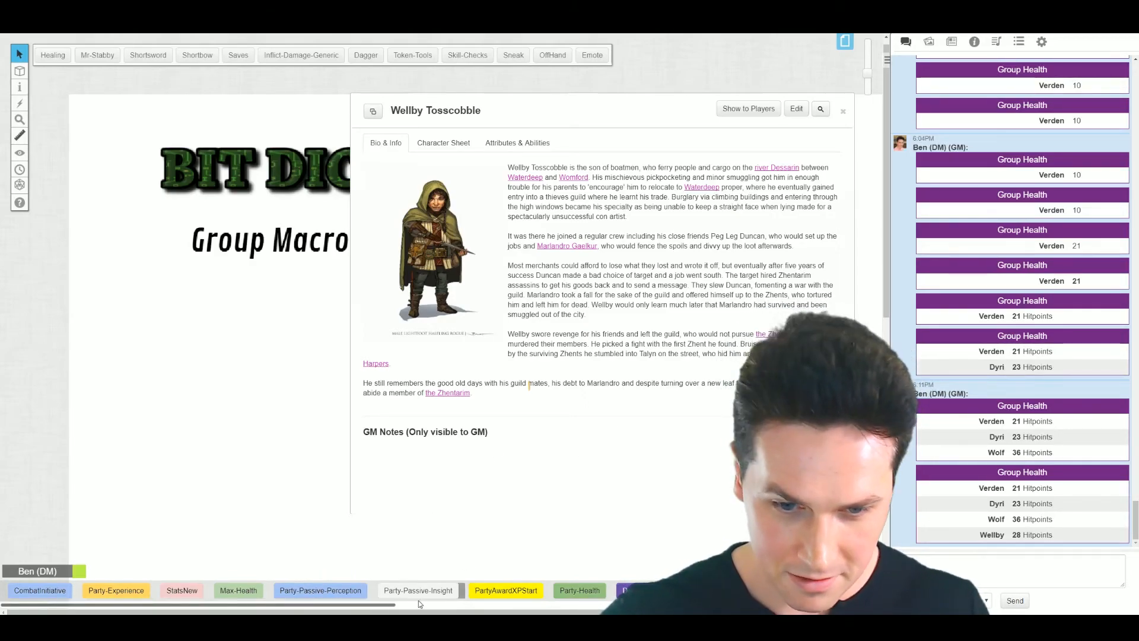
mouse_move(362, 607)
left_mouse_down()
mouse_move(373, 607)
mouse_move(353, 605)
left_mouse_up()
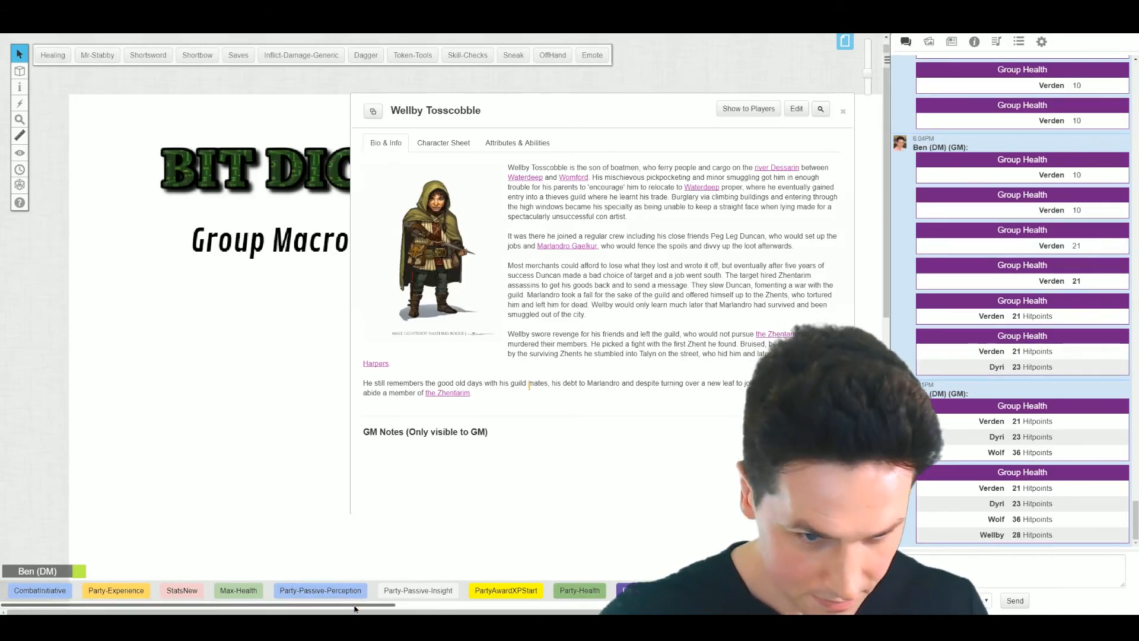
left_click(128, 591)
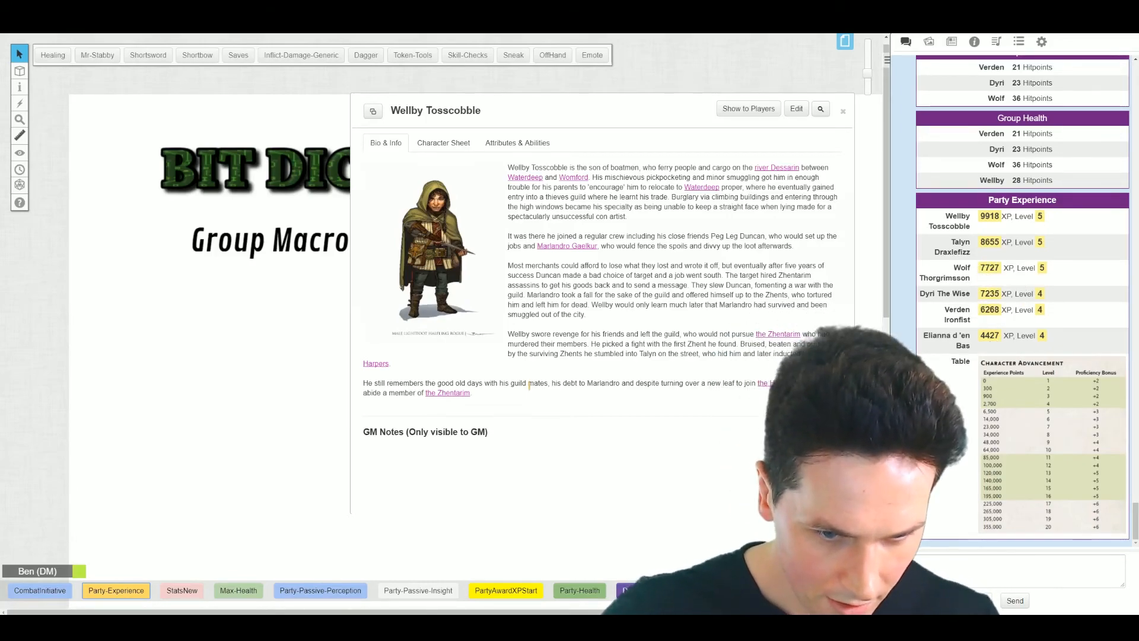
Enable In Bar for the GroupHealth macro in the macro list.
left_click(1018, 41)
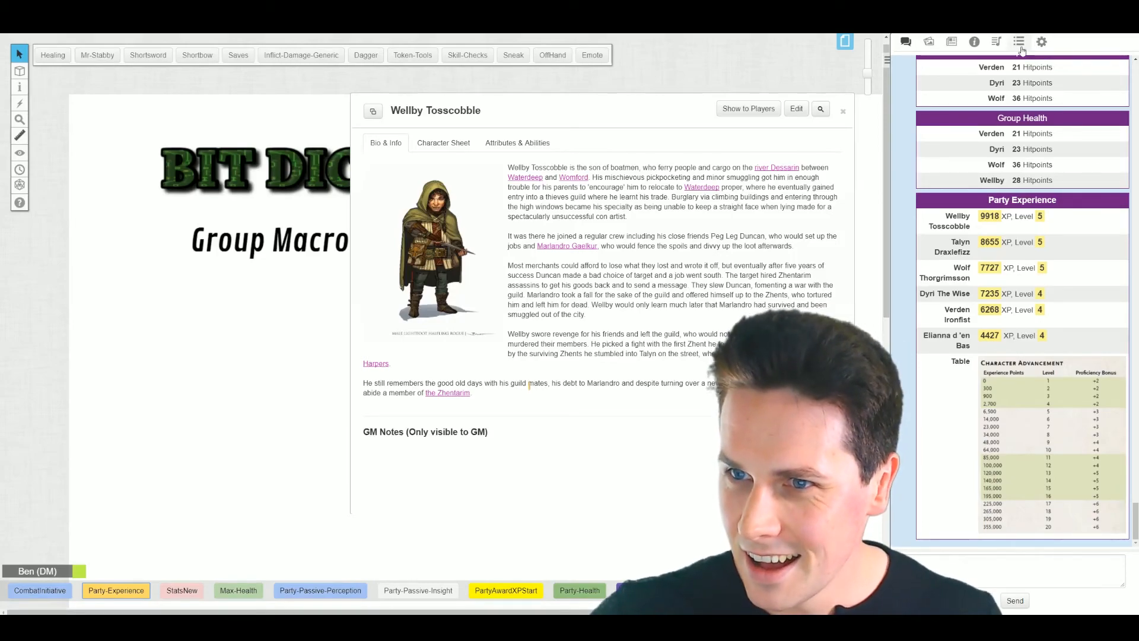
scroll(1055, 279, "down", 3)
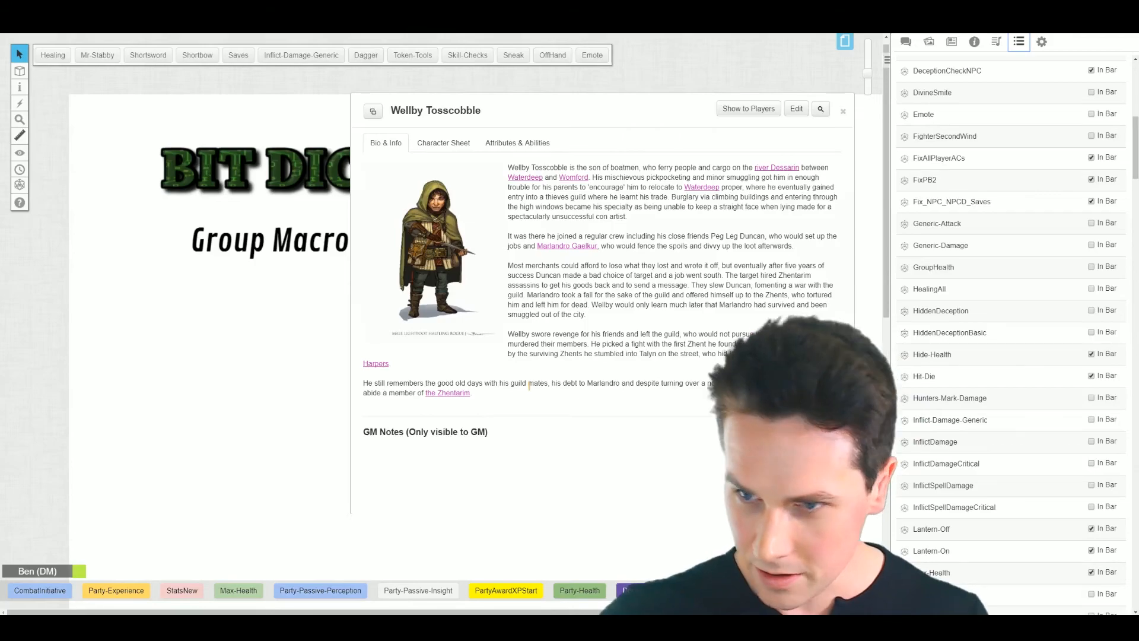
left_click(1091, 266)
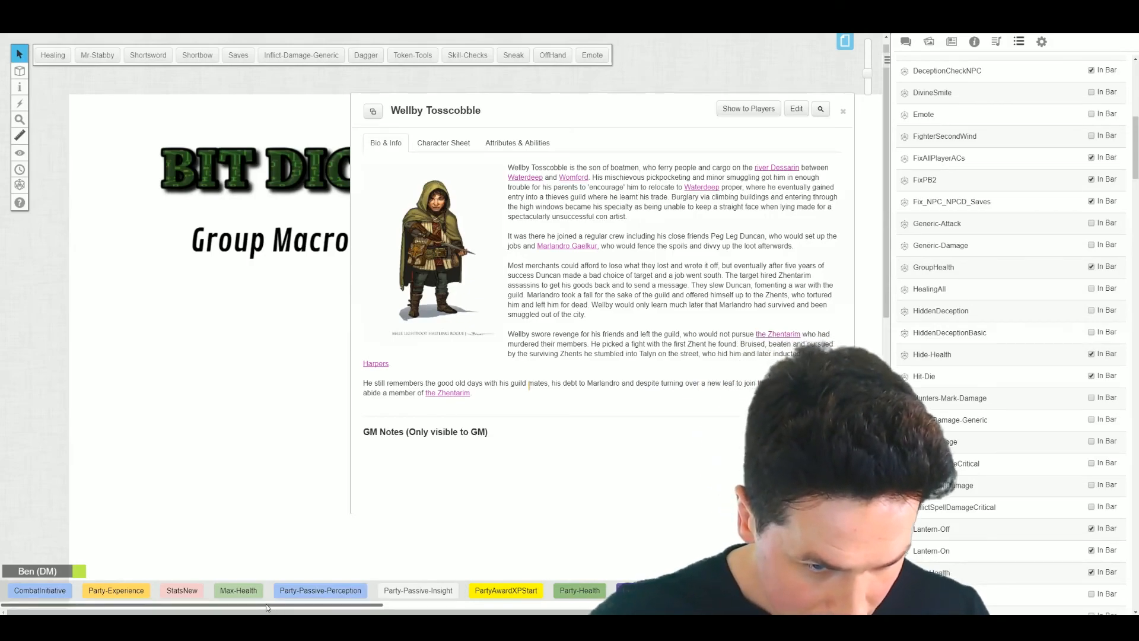
Reorder the macro bar so GroupHealth sits between Party-Passive-Insight and PartyAwardXPStart.
left_click_drag(276, 605, 828, 598)
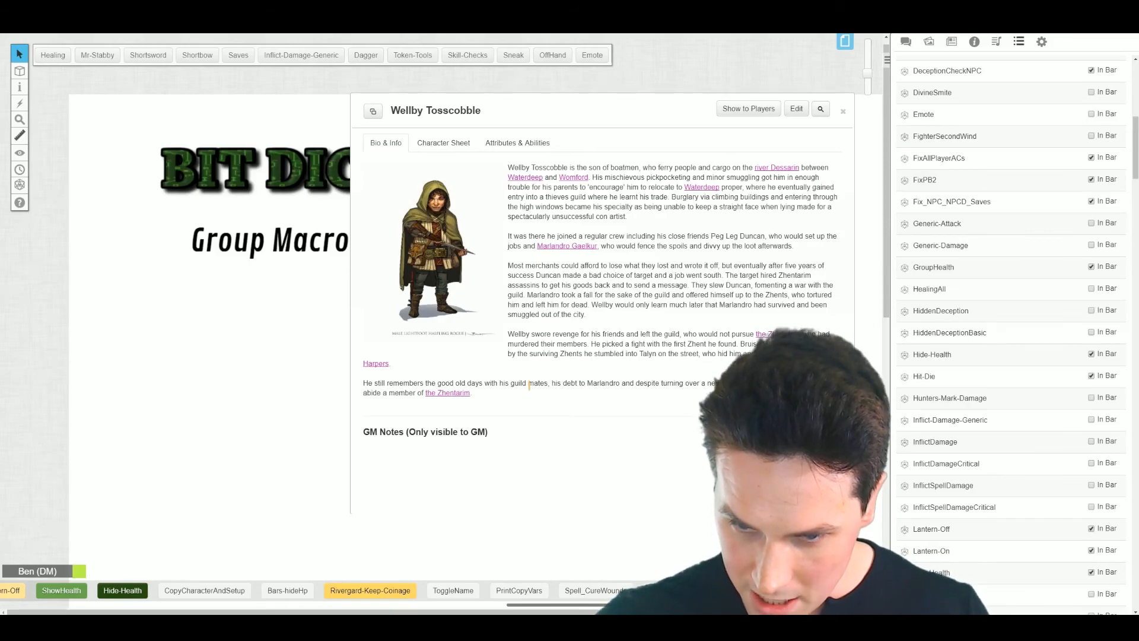
left_click_drag(831, 593, 70, 591)
left_click_drag(548, 605, 252, 613)
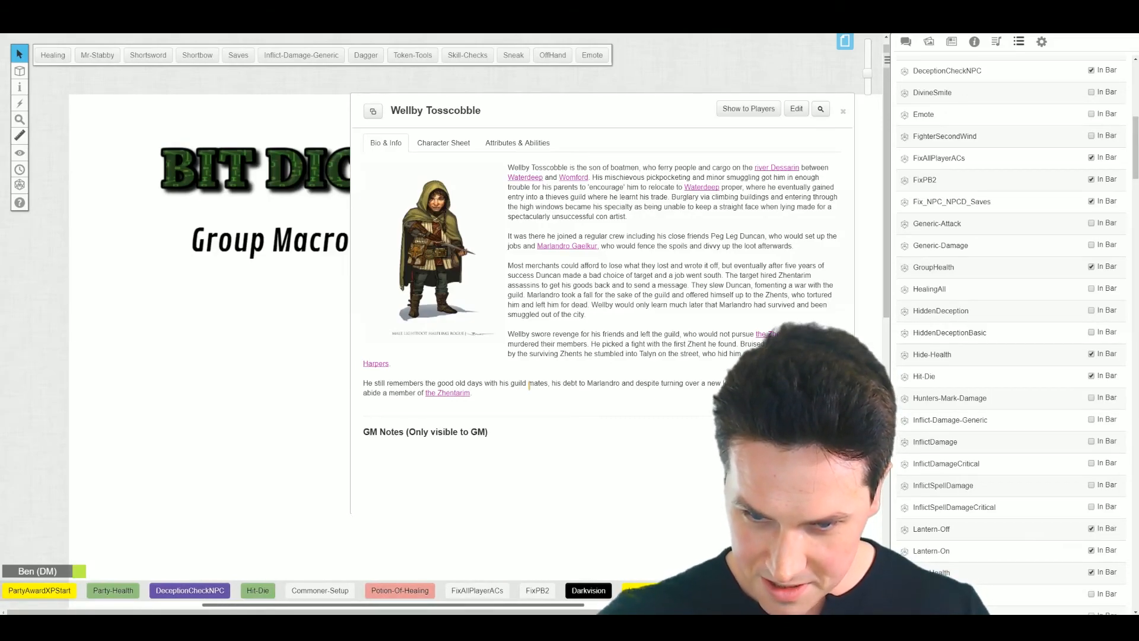
left_click_drag(712, 592, 39, 599)
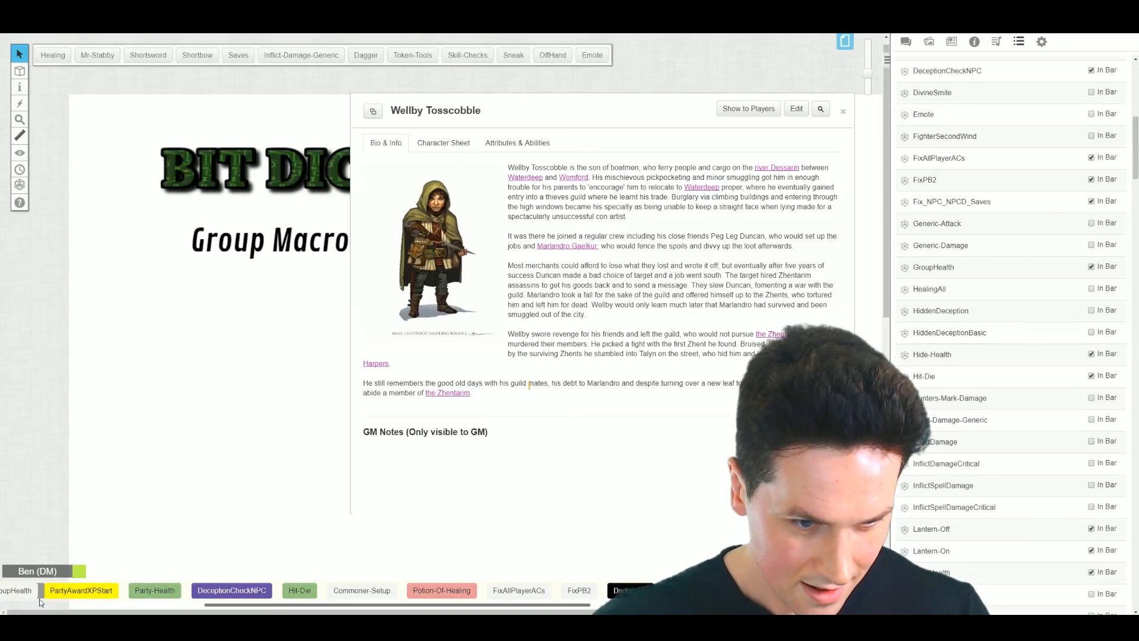
left_click_drag(420, 603, 168, 610)
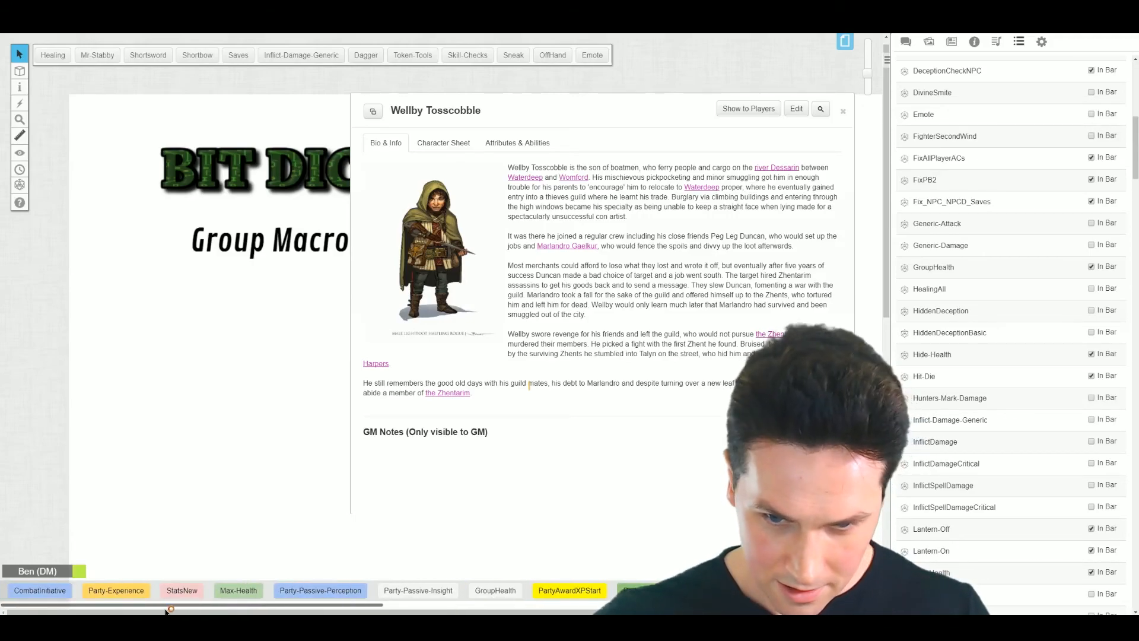
Move GroupHealth to the start of the macro bar, ahead of CombatInitiative, and run it with the chat log shown.
left_click_drag(526, 587, 42, 592)
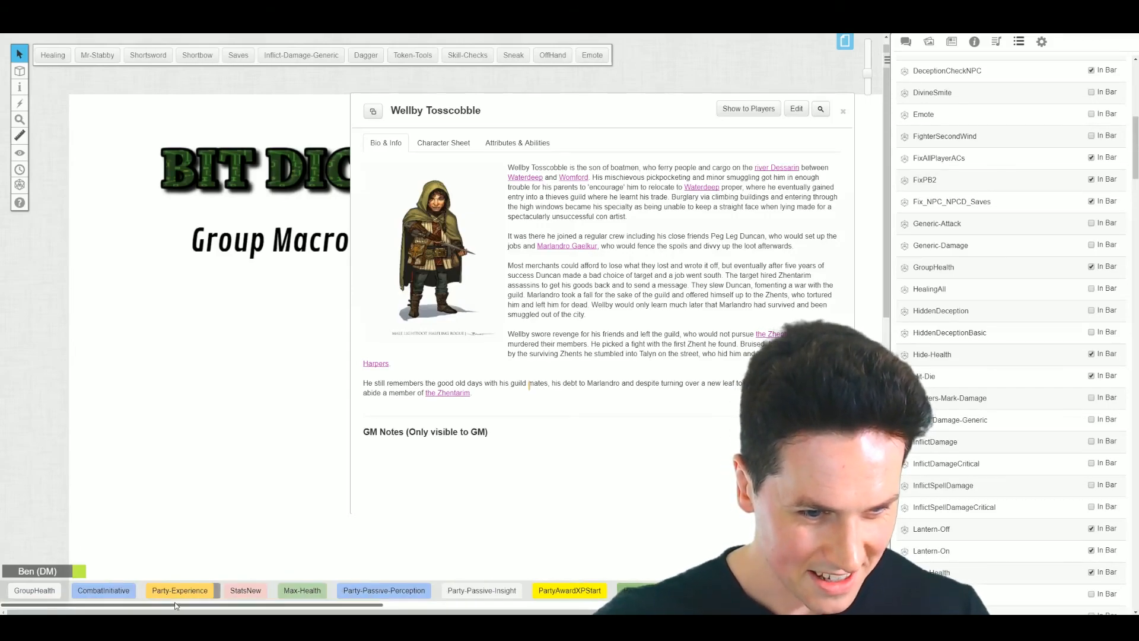
left_click(51, 589)
left_click(906, 42)
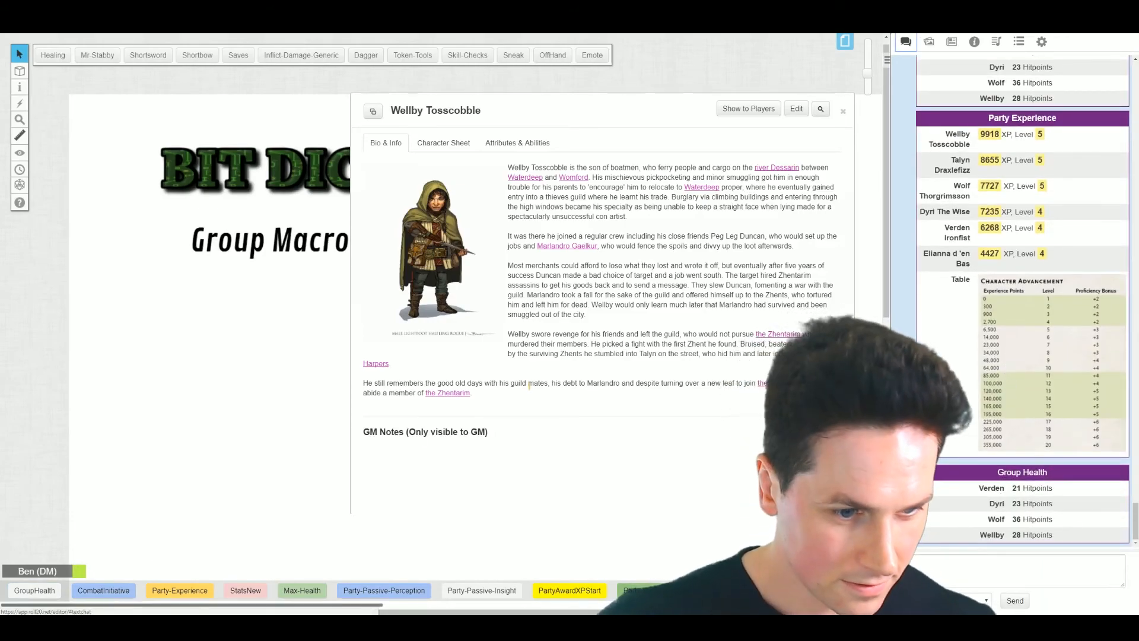
Colour the GroupHealth entry in the macro bar cyan and run the macro again.
right_click(41, 594)
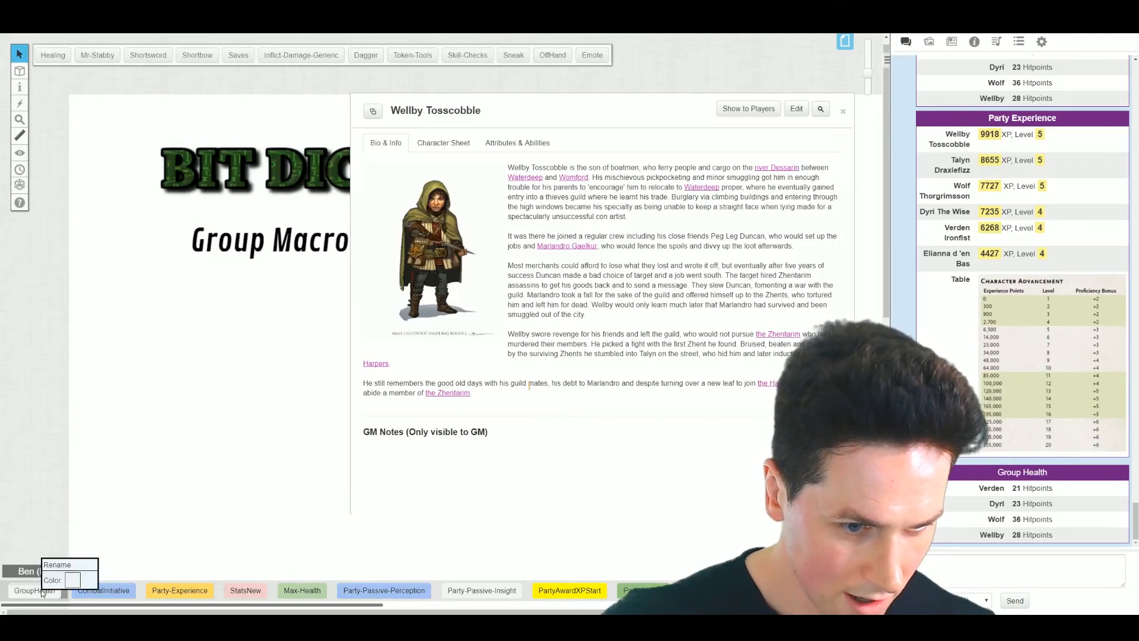
left_click(71, 581)
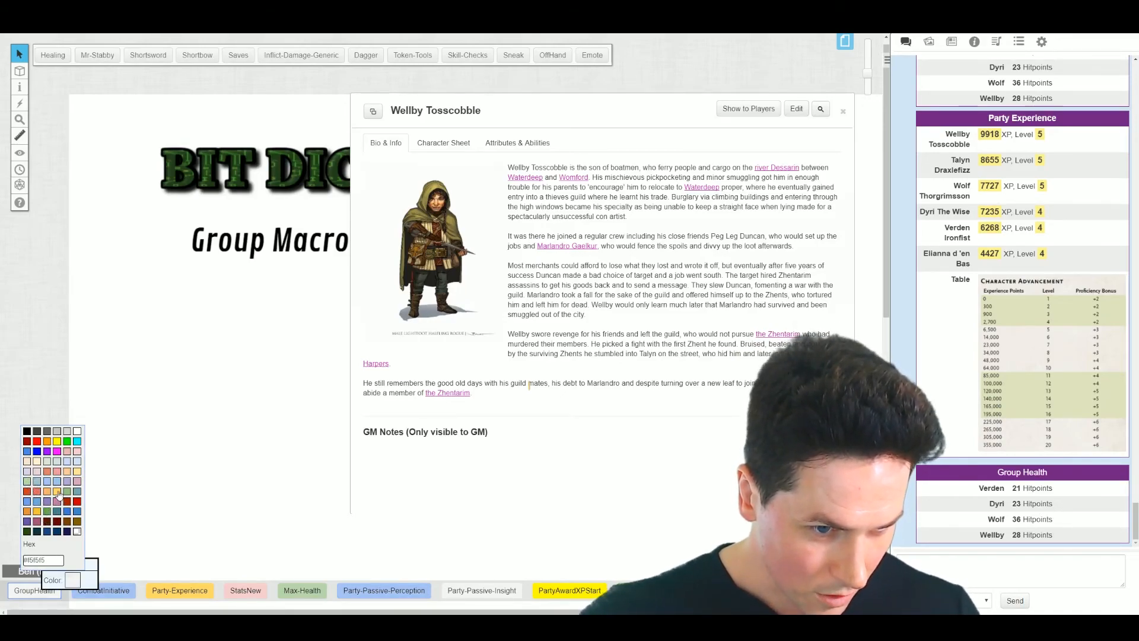
left_click(78, 442)
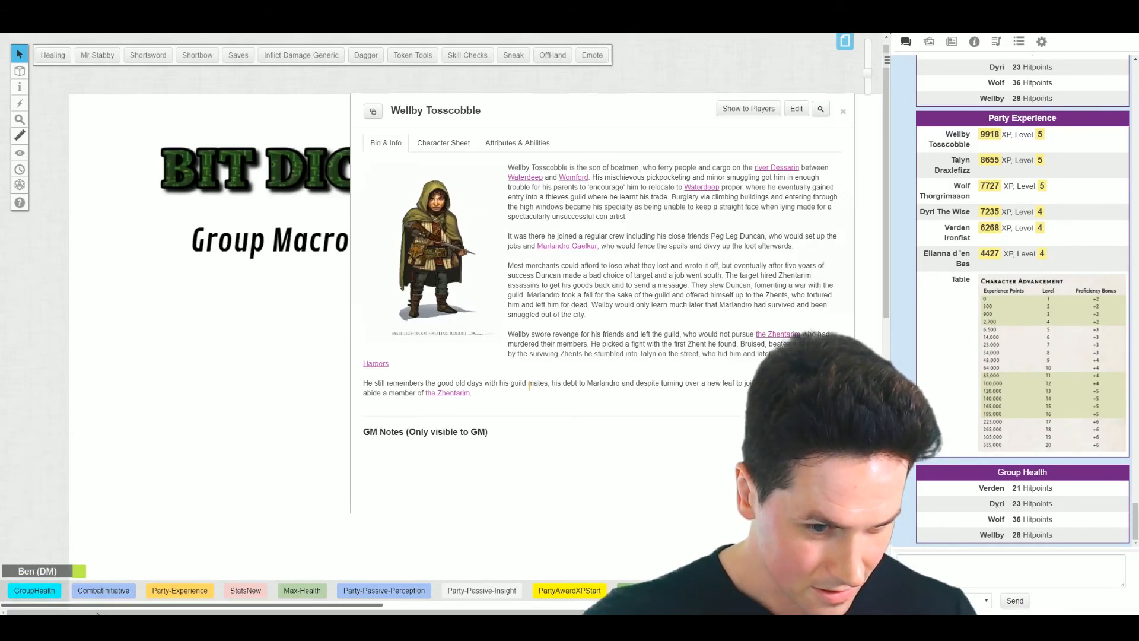
left_click(59, 590)
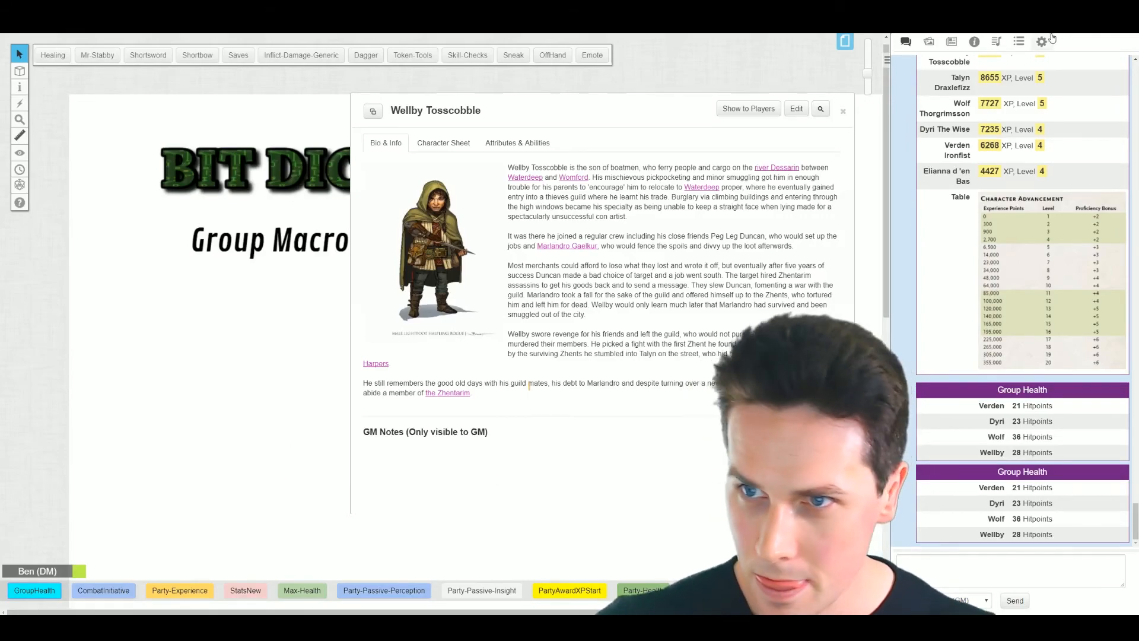
Reopen the GroupHealth macro for editing and place its editor beside Wellby's character window.
left_click(1018, 40)
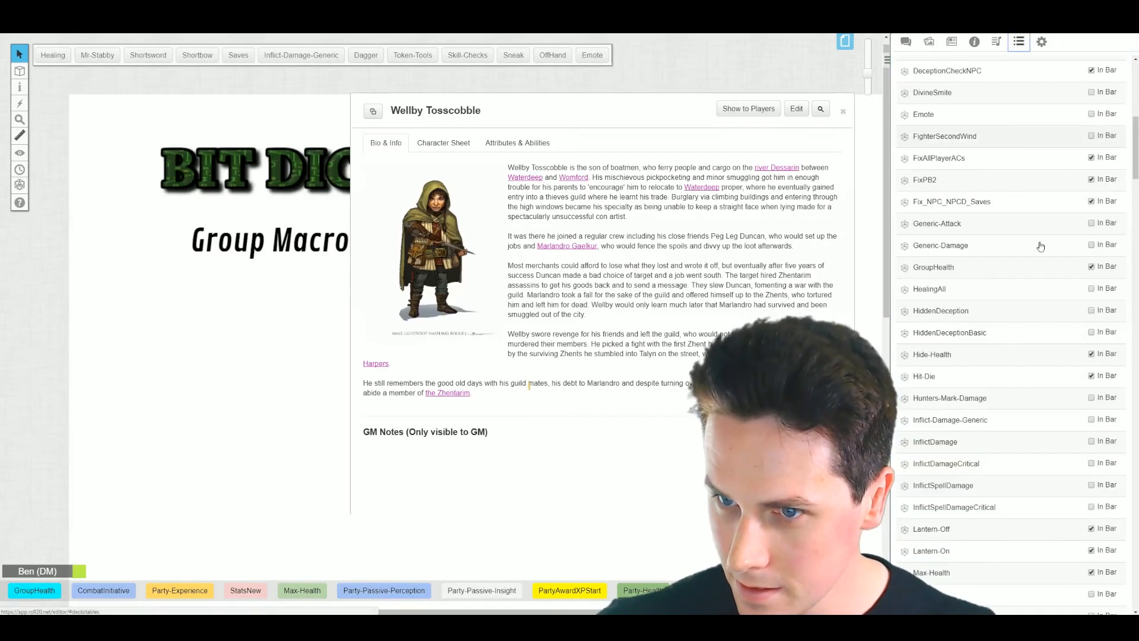
left_click(971, 271)
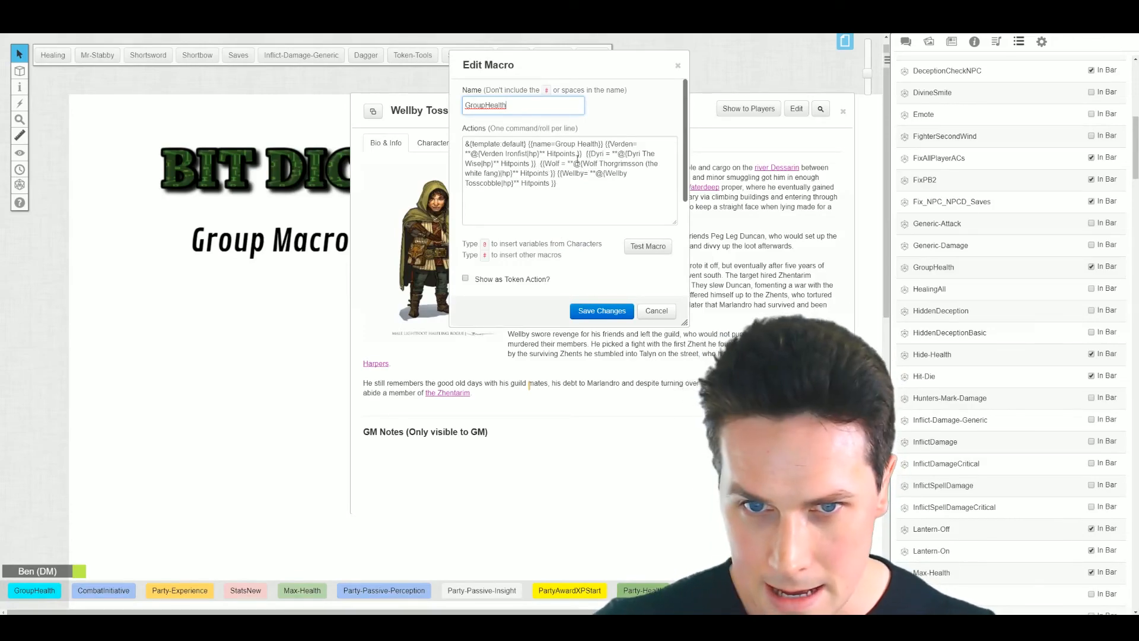
left_click_drag(555, 57, 816, 152)
left_click_drag(544, 112, 230, 115)
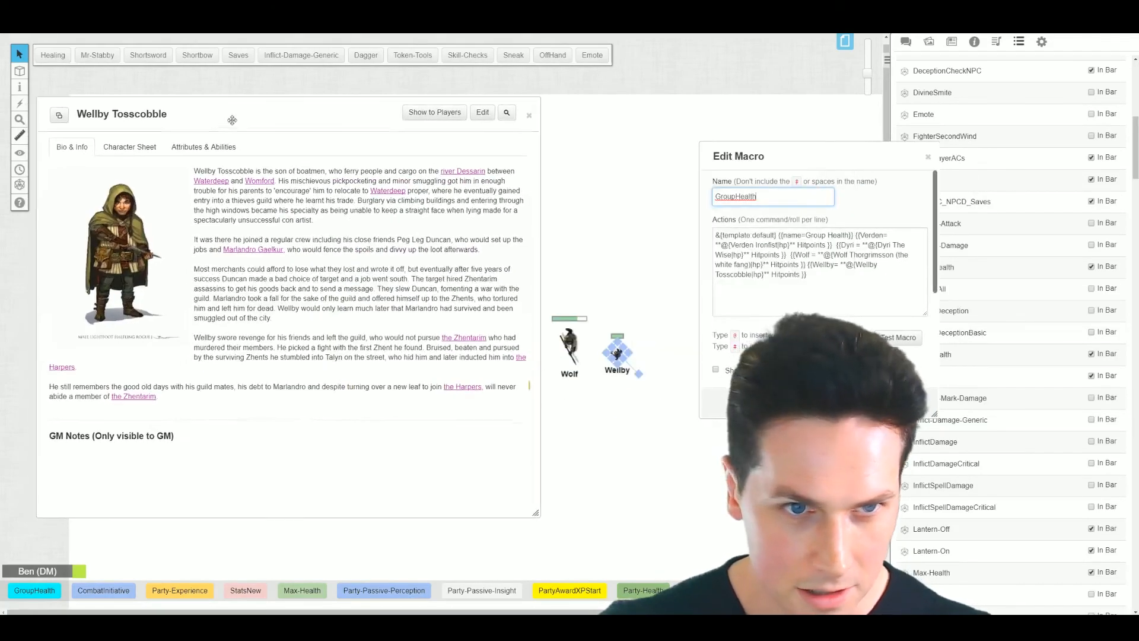
Look through Wellby's attributes for the hp entry with its current and maximum values.
left_click(203, 147)
scroll(142, 294, "down", 10)
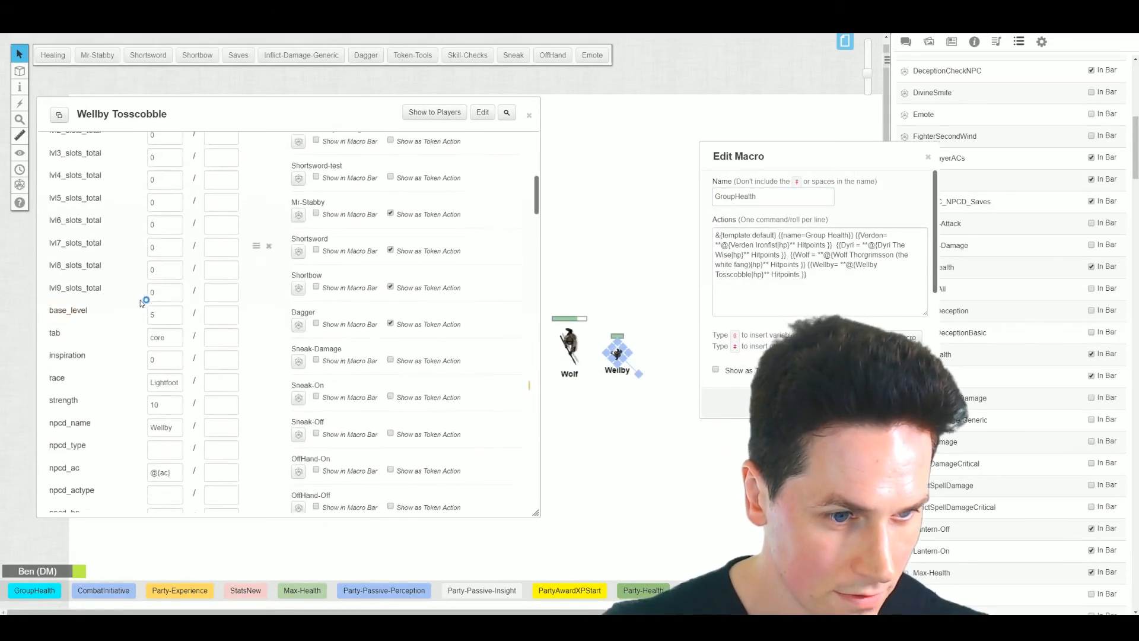
scroll(133, 296, "down", 8)
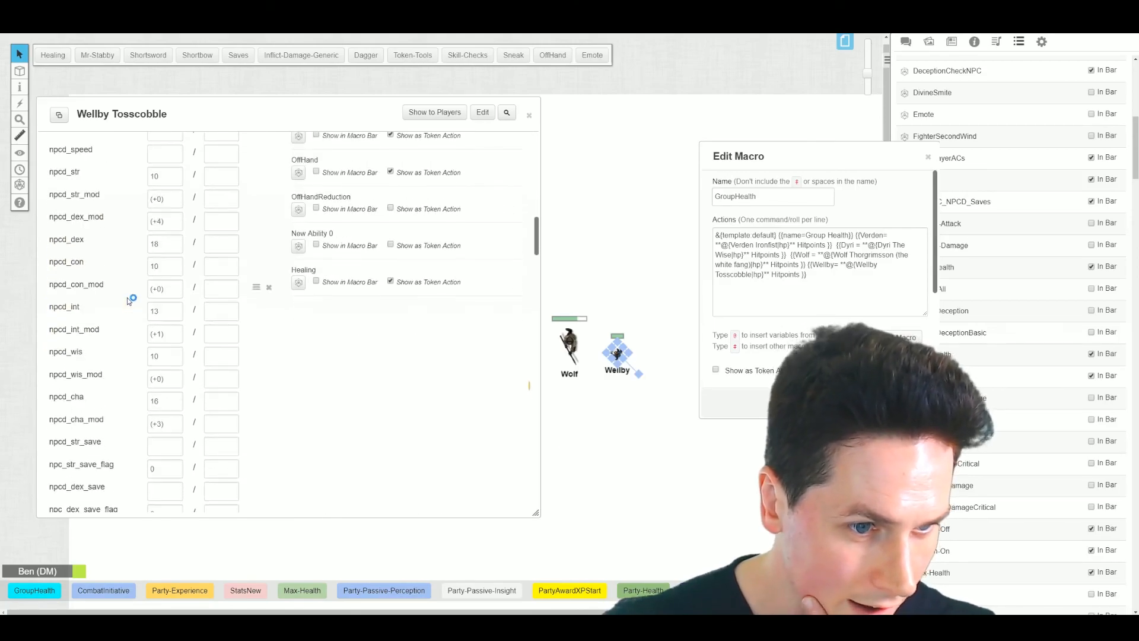
scroll(127, 296, "down", 12)
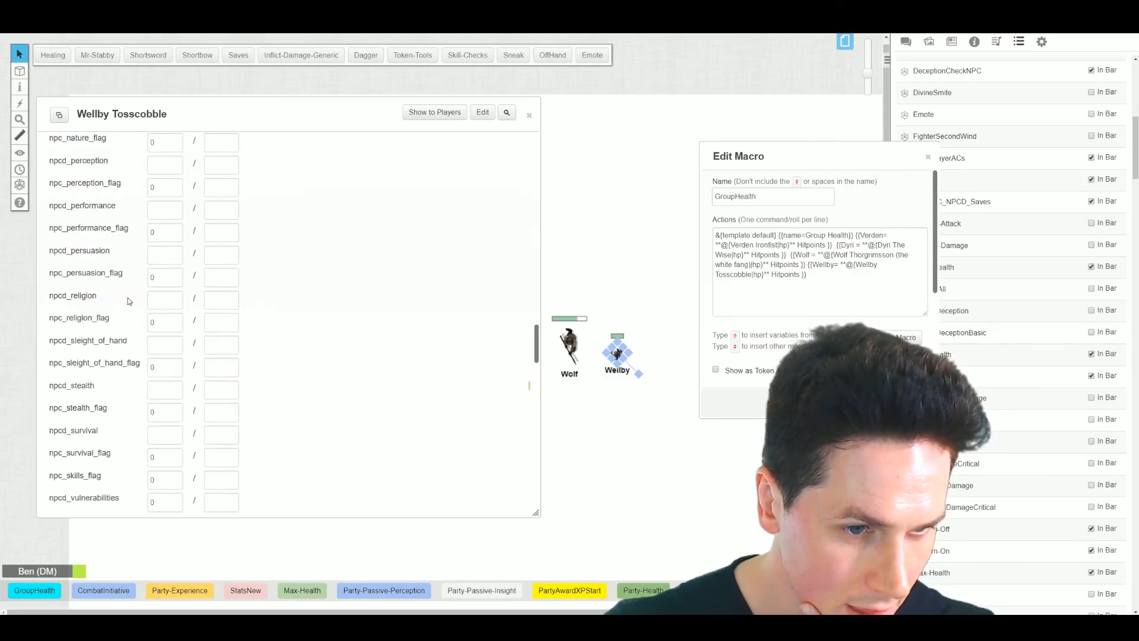
scroll(228, 300, "down", 10)
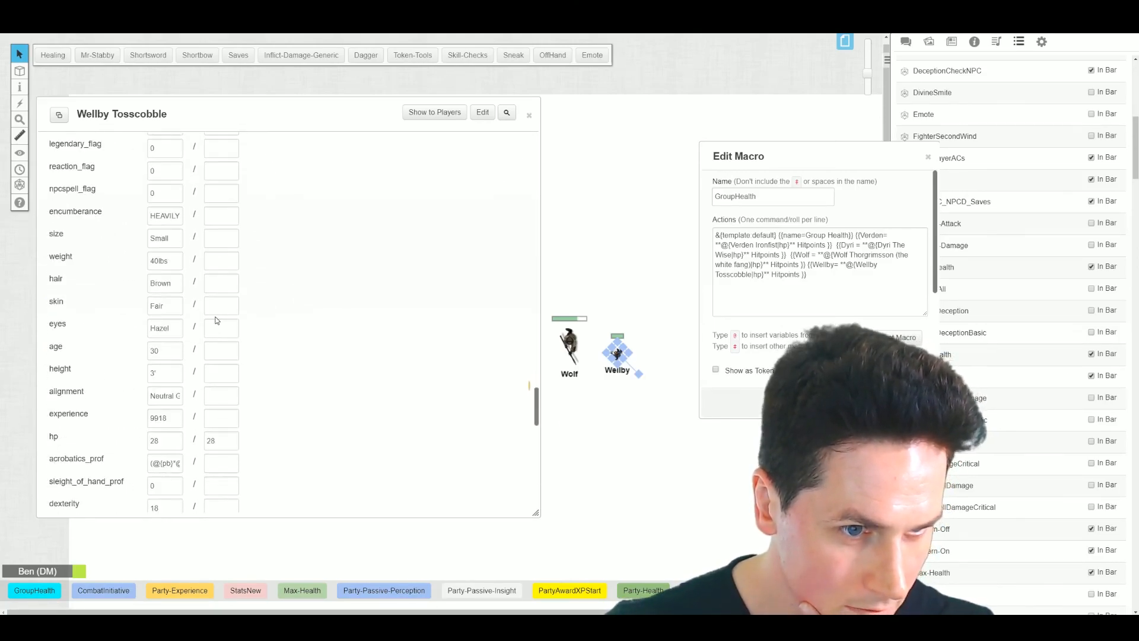
scroll(265, 437, "down", 2)
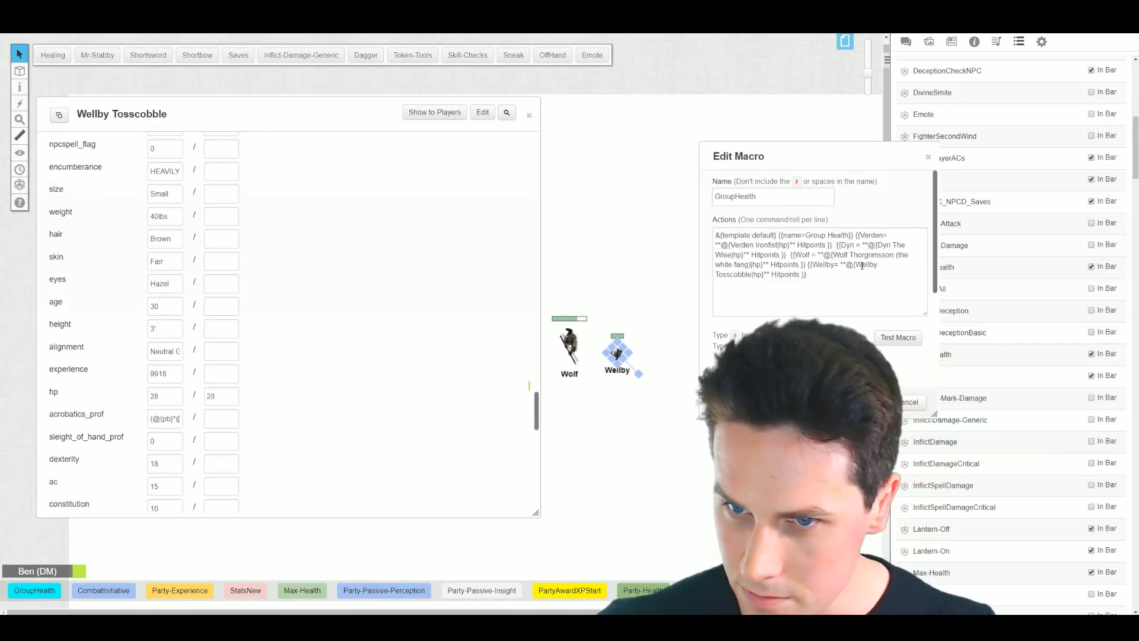
Add a " / " separator after Verden's hp reference in the GroupHealth actions and enlarge the macro editor window.
left_click(834, 254)
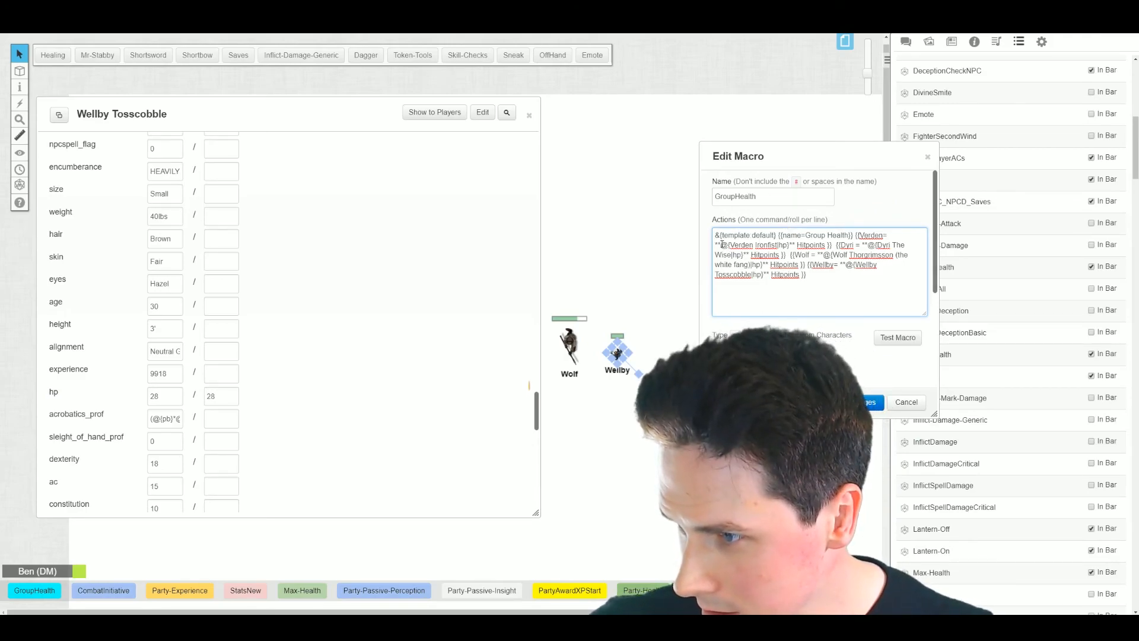
left_click(790, 245)
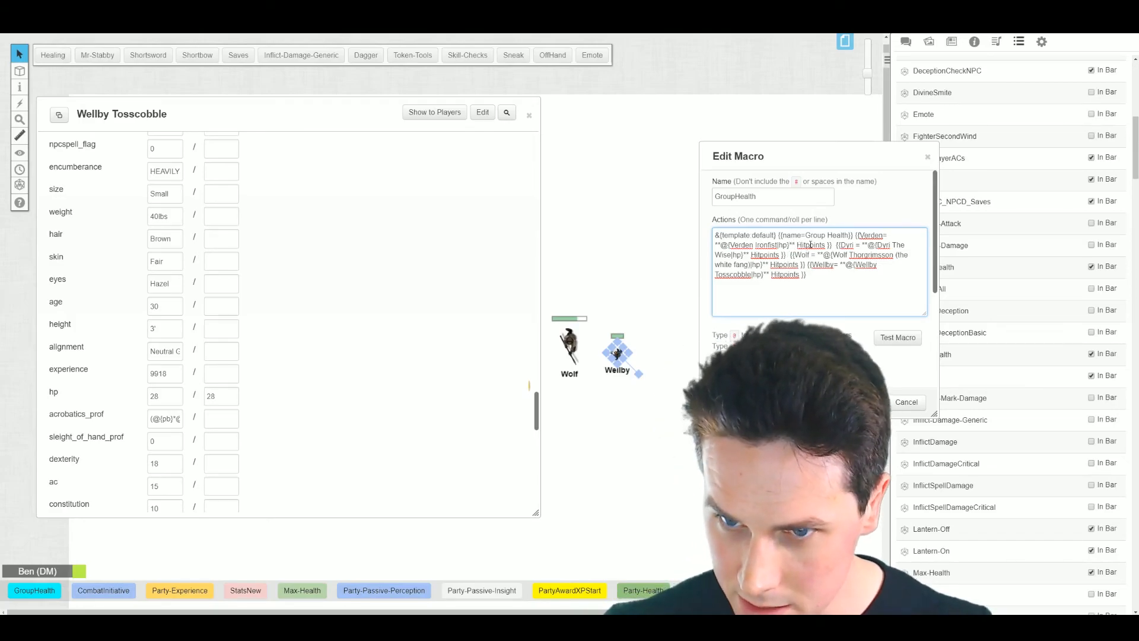
type("/")
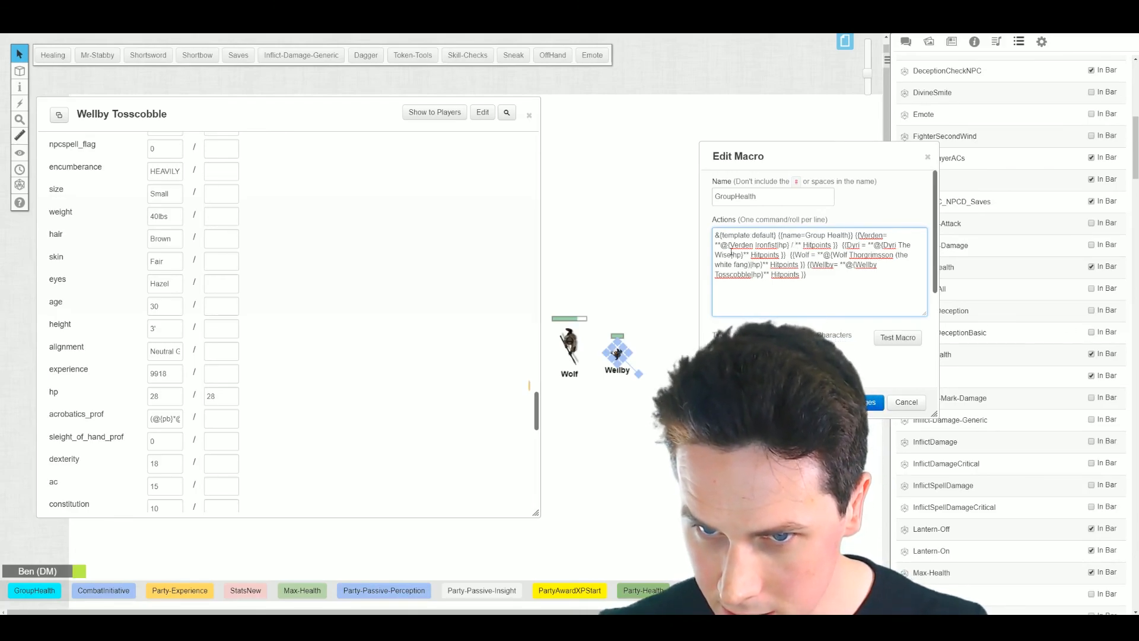
left_click_drag(721, 245, 789, 245)
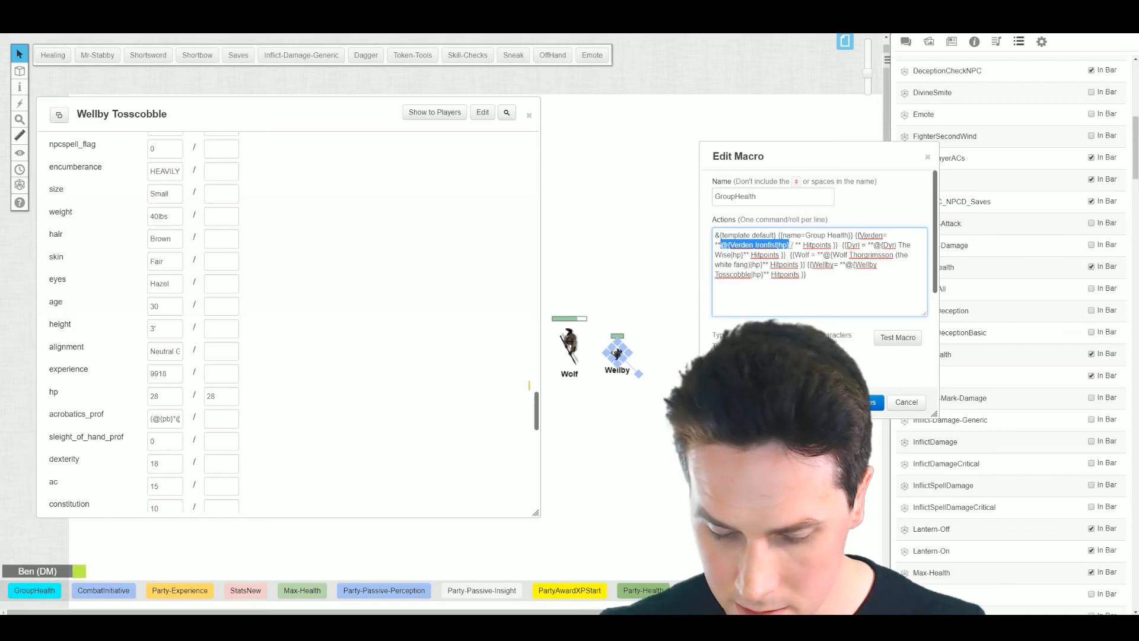
left_click_drag(699, 174, 188, 135)
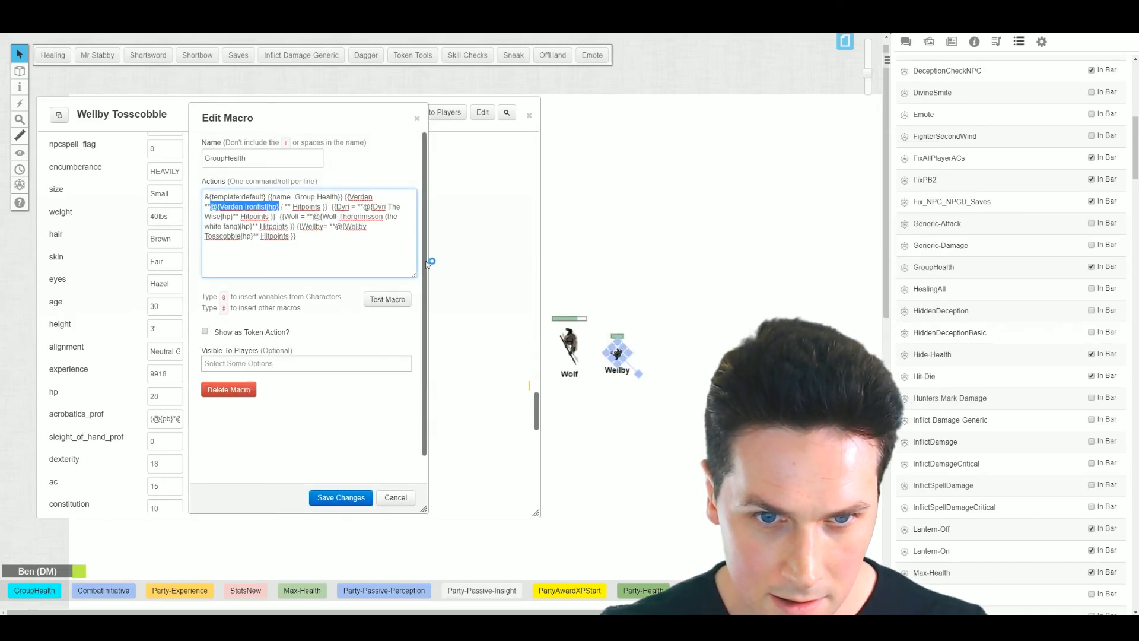
left_click_drag(427, 262, 761, 414)
left_click(452, 198)
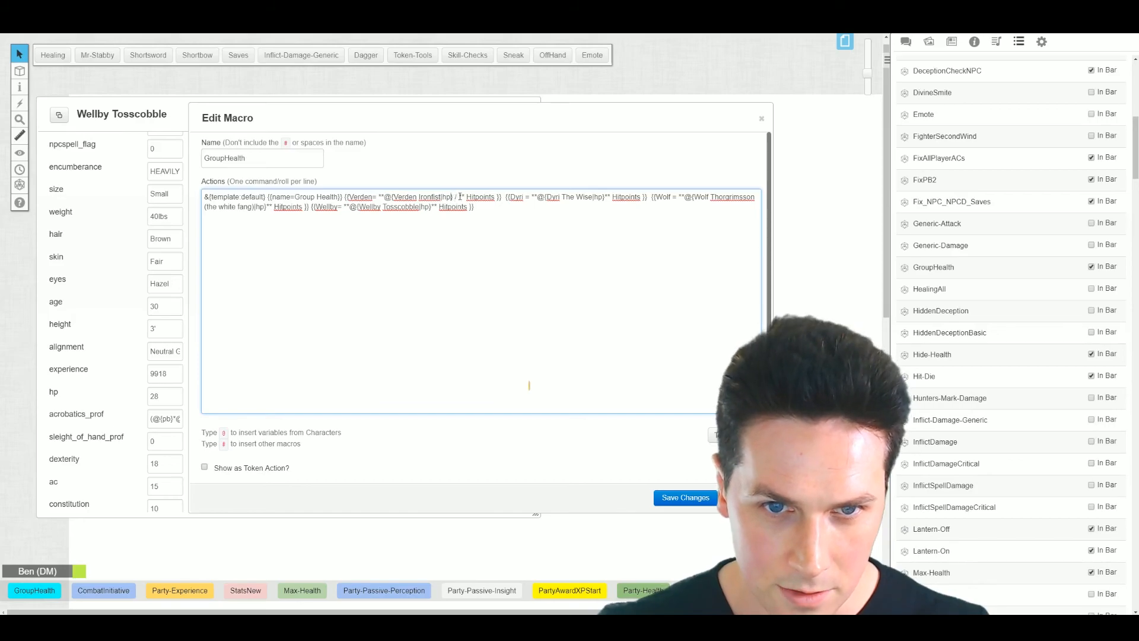
Copy Verden's hp reference to after the slash and extend the copy to @{Verden Ironfist|hp|max}.
left_click_drag(384, 198, 453, 197)
key("ctrl+c")
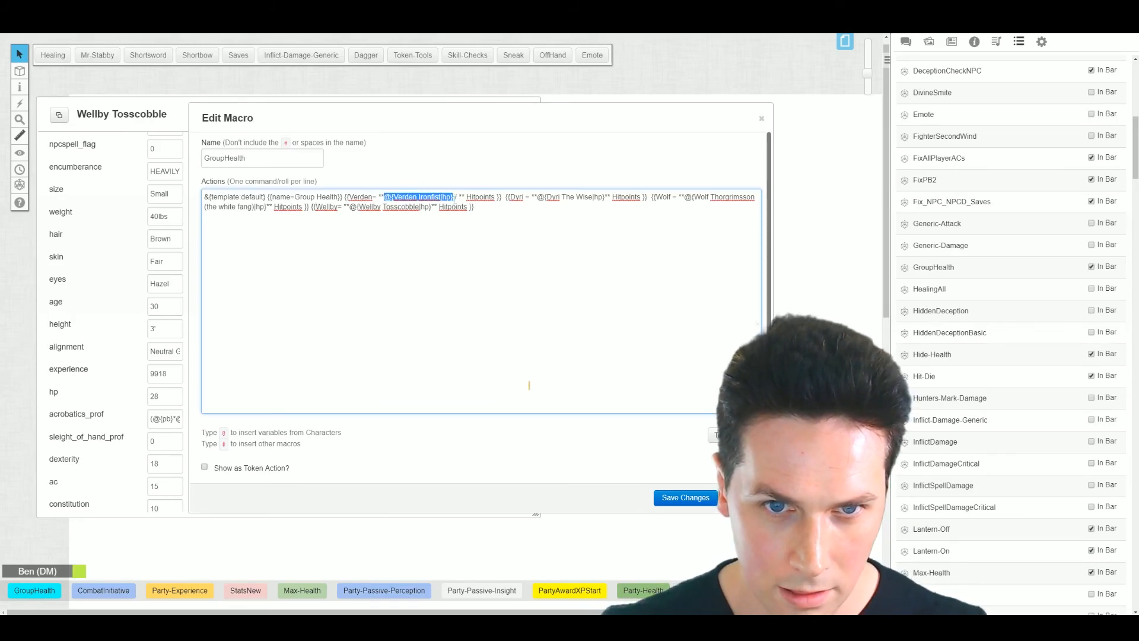
left_click(459, 197)
key("ctrl+v")
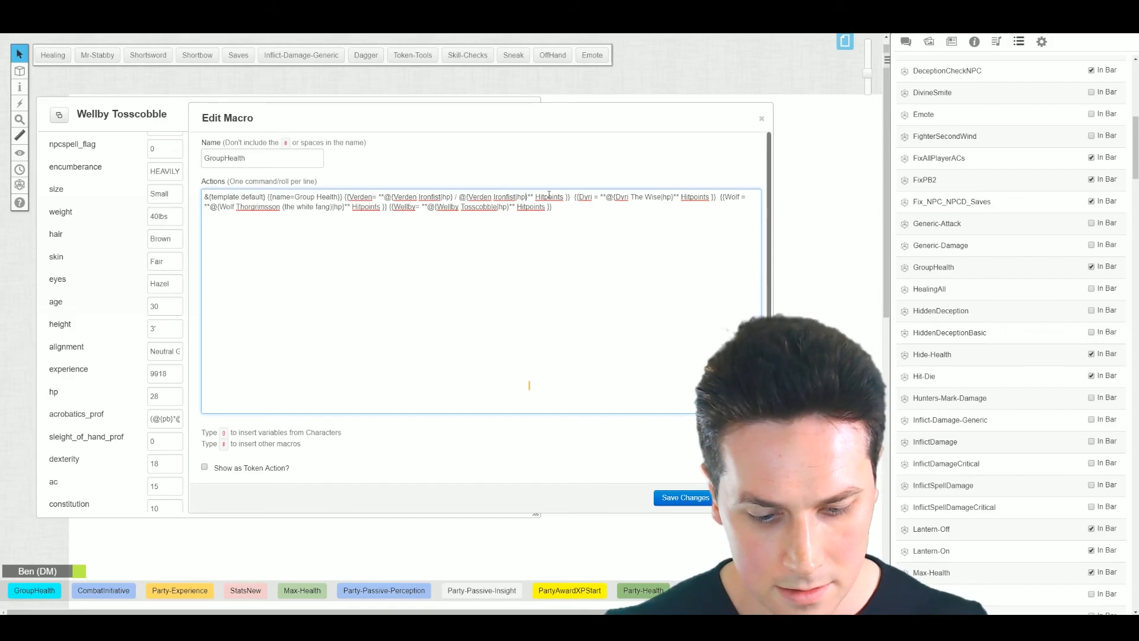
type("|")
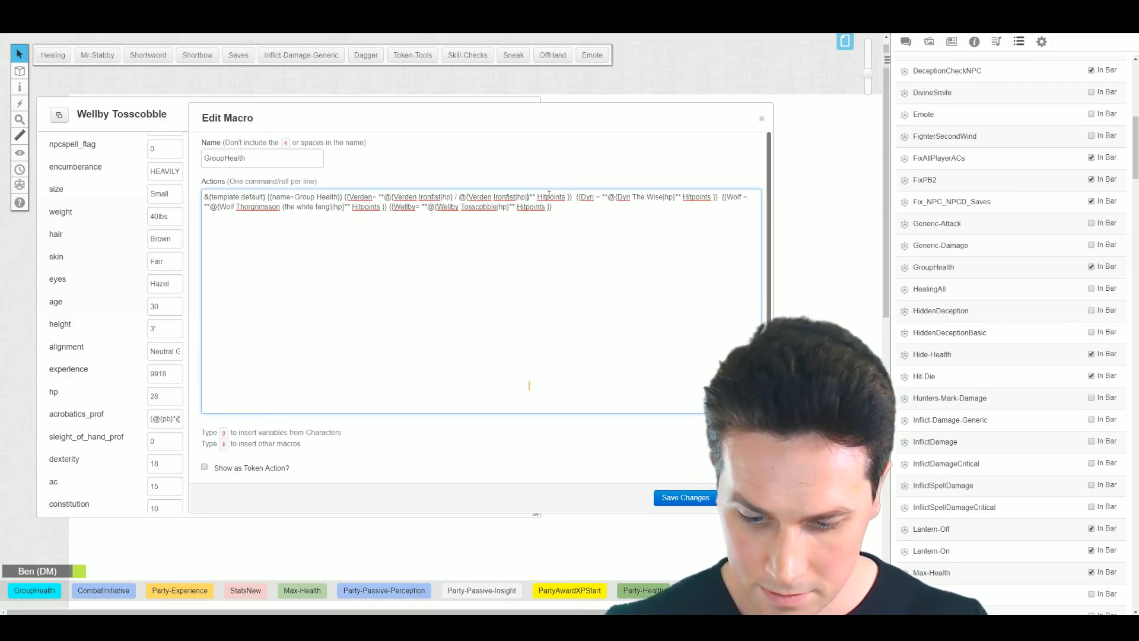
type("max")
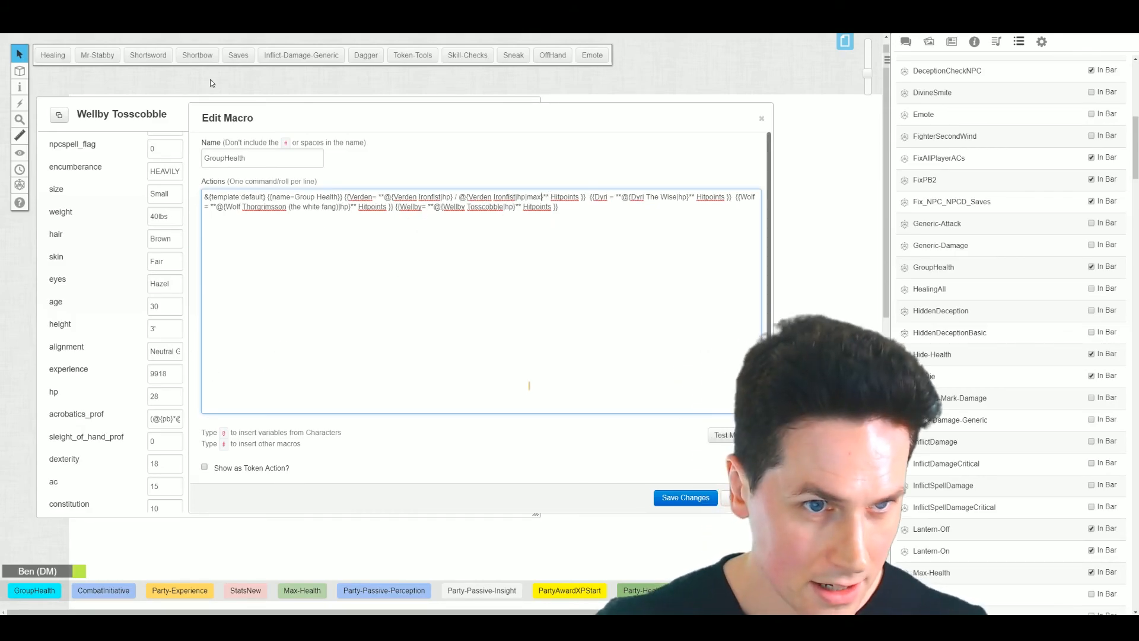
Show the chat log beside the macro editor and run GroupHealth to test Verden's current and maximum hit points.
left_click_drag(272, 113, 302, 91)
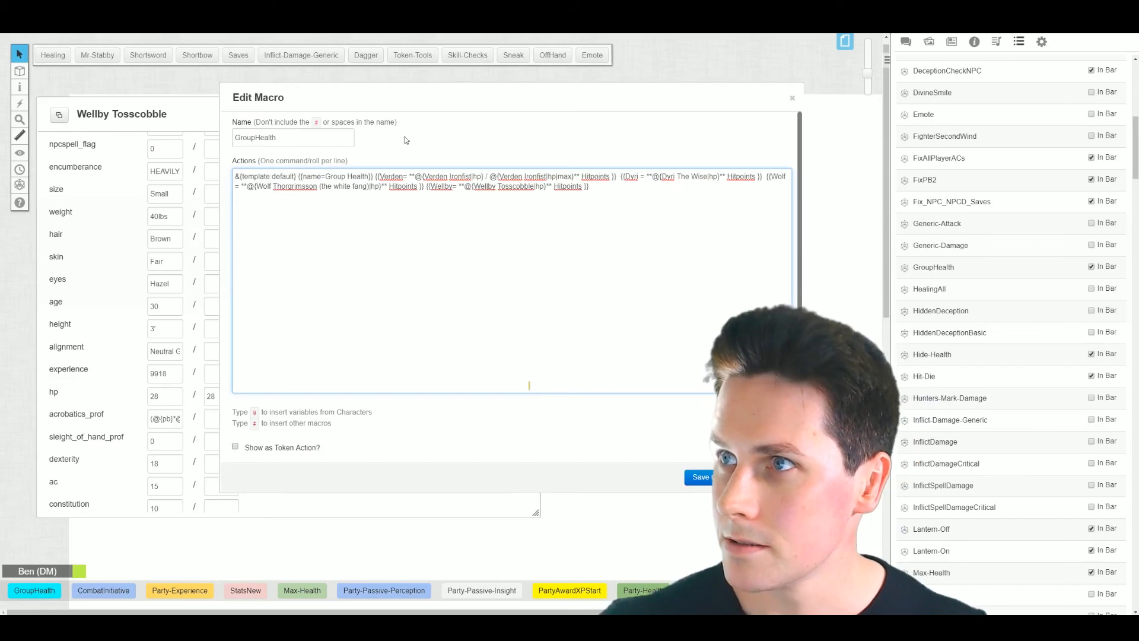
left_click(905, 43)
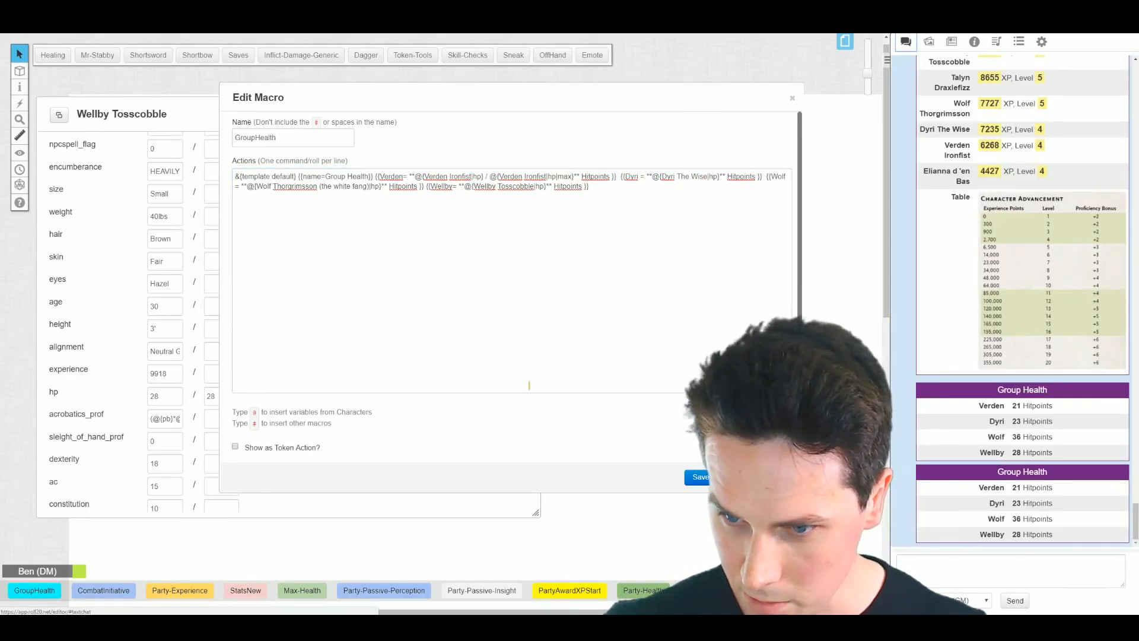
left_click(34, 590)
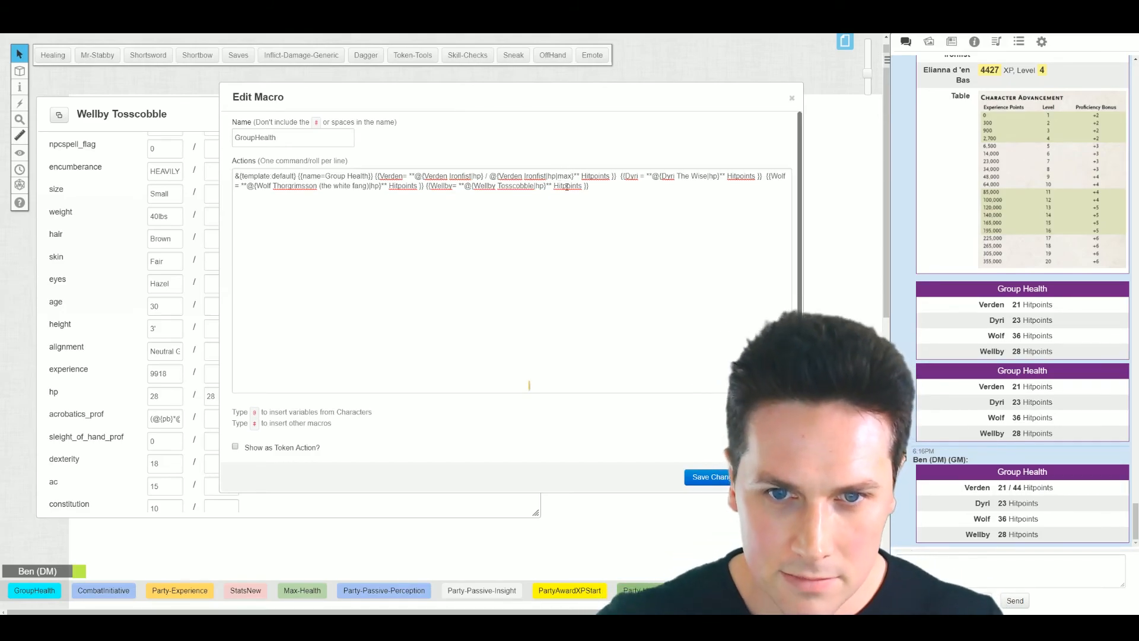
Copy Verden's hp|max reference and insert it after Dyri's current hp reference, preceded by a " / " separator.
left_click(489, 175)
left_click_drag(490, 176, 578, 176)
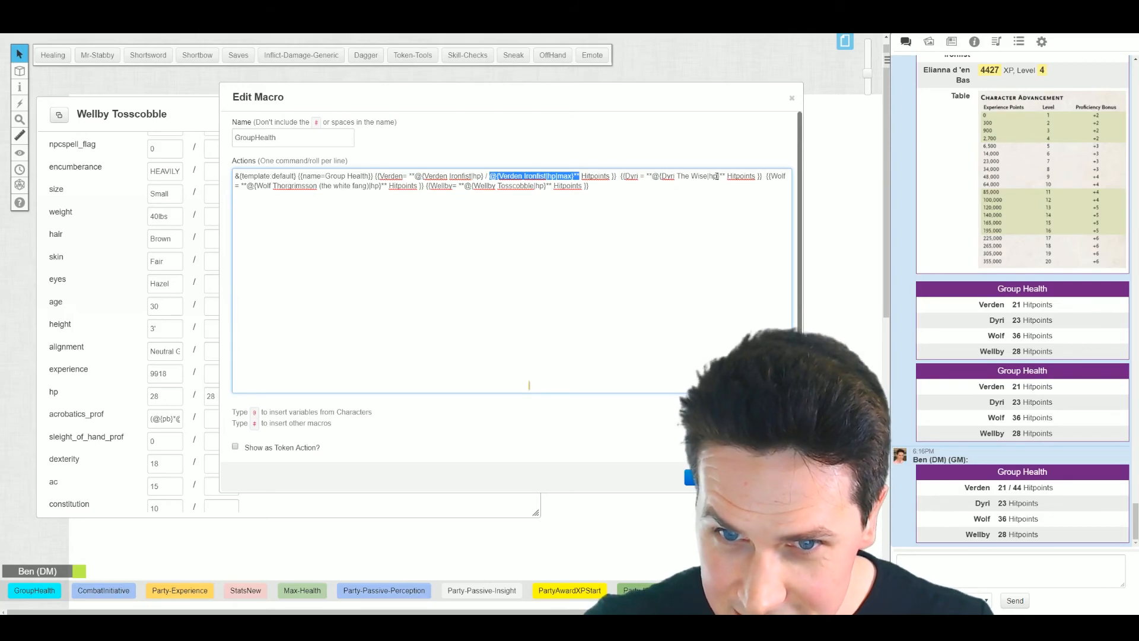
left_click(576, 178)
left_click_drag(574, 177, 489, 177)
key("ctrl+c")
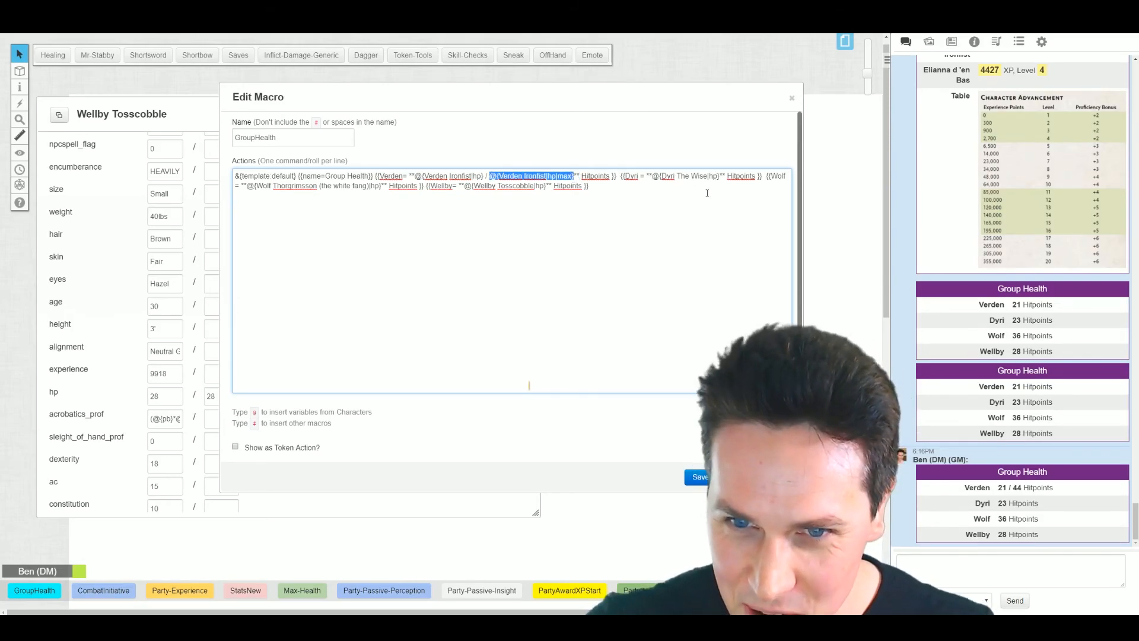
left_click(720, 177)
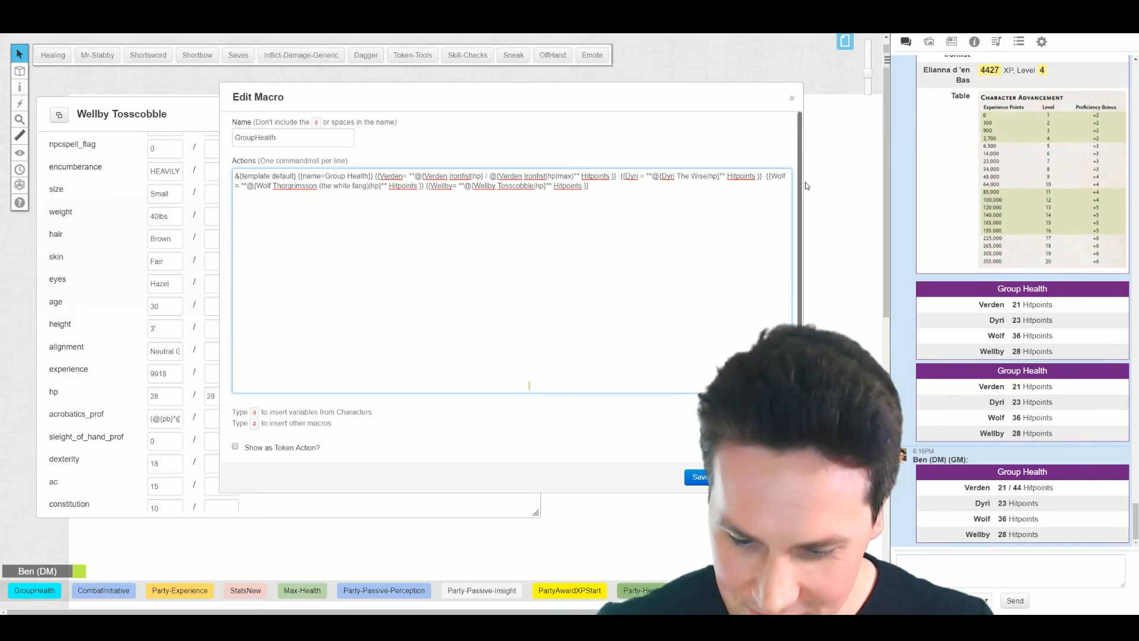
type("/")
key("ctrl+v")
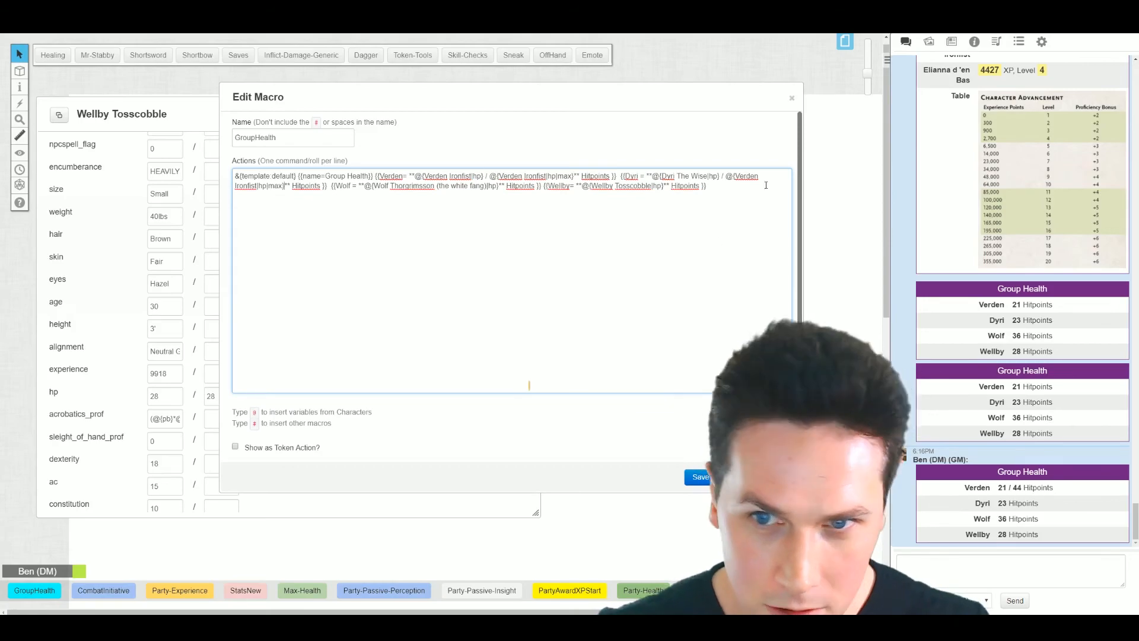
Replace Verden Ironfist with Dyri The Wise in the maximum hp reference of Dyri's entry and test the macro.
left_click_drag(661, 176, 708, 176)
key("ctrl+c")
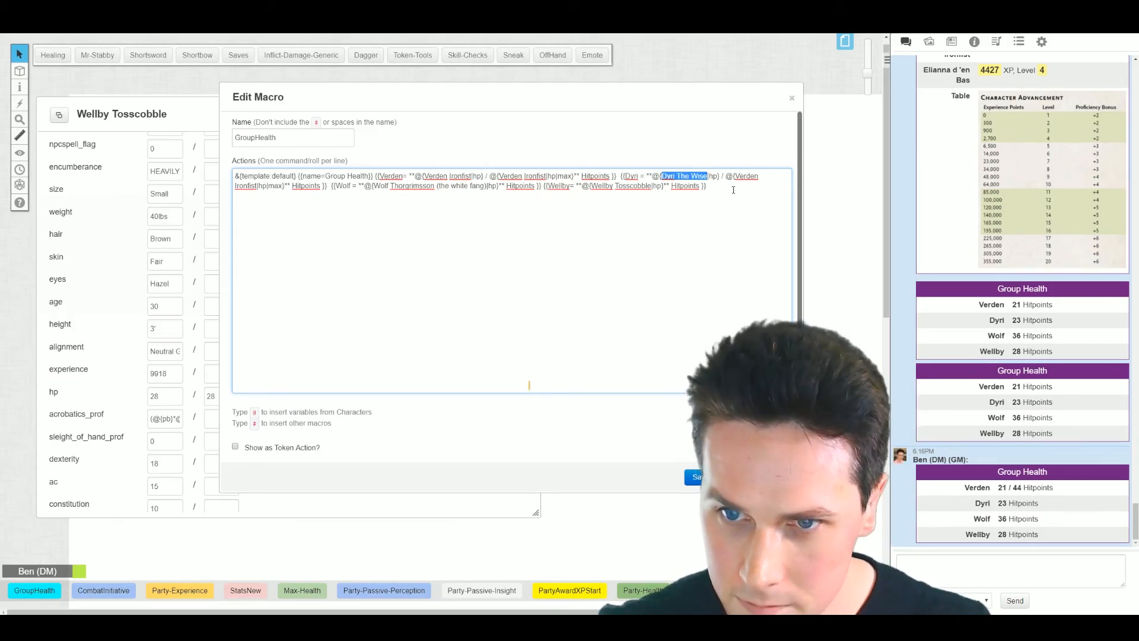
left_click_drag(734, 176, 255, 186)
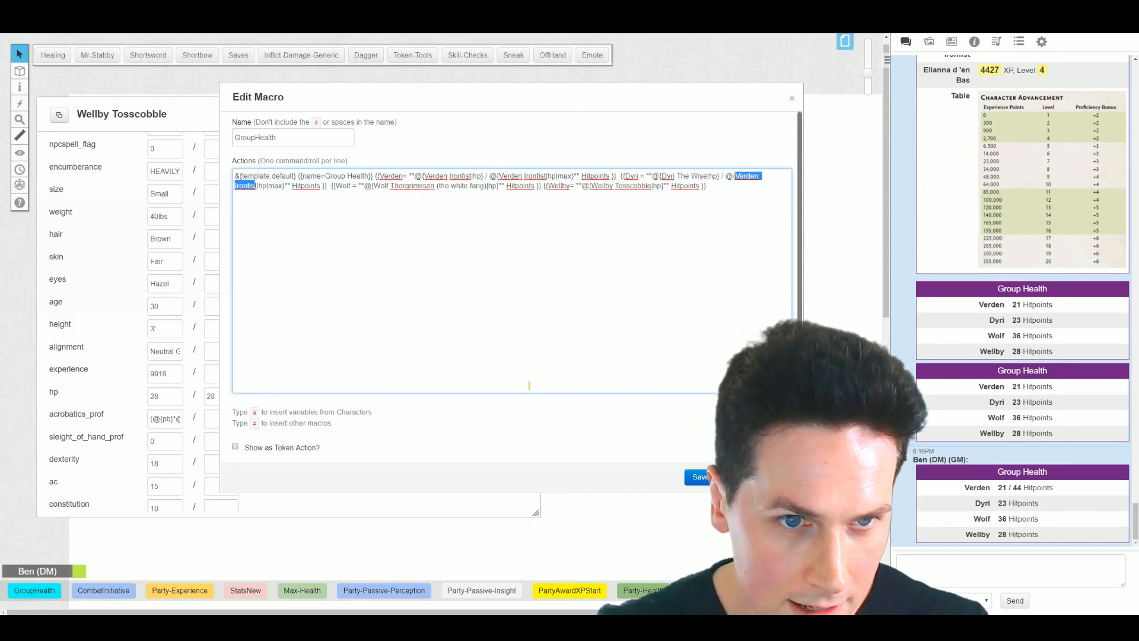
key("ctrl+v")
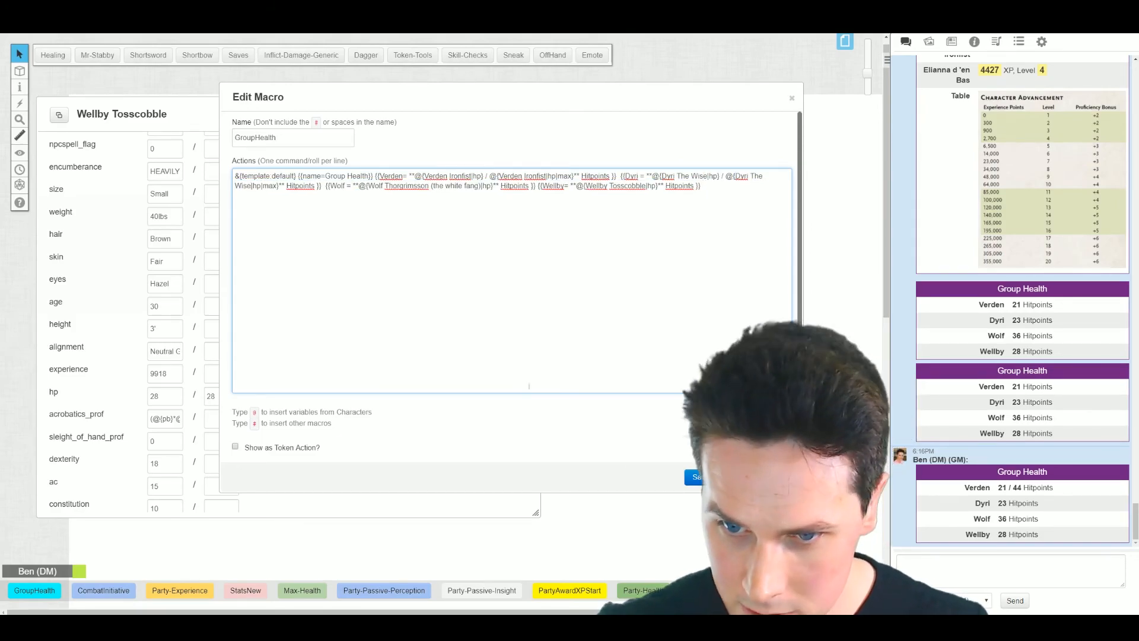
left_click(707, 476)
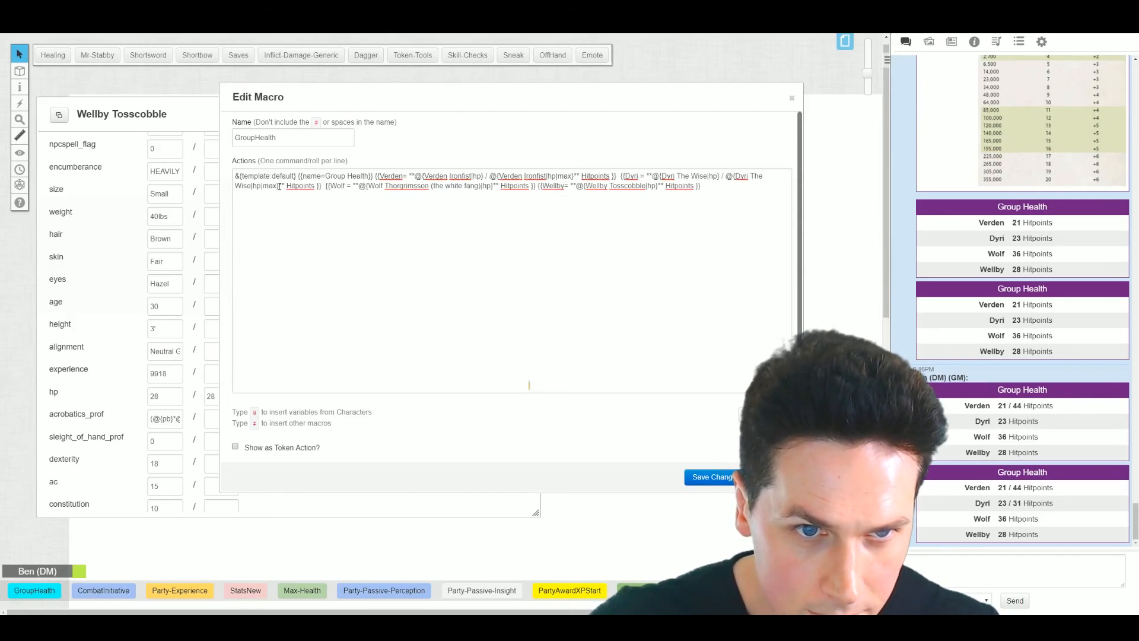
Copy Dyri's " / @{Dyri The Wise|hp|max}" segment and insert it after Wolf's current hp reference.
left_click_drag(279, 186, 722, 175)
key("ctrl+c")
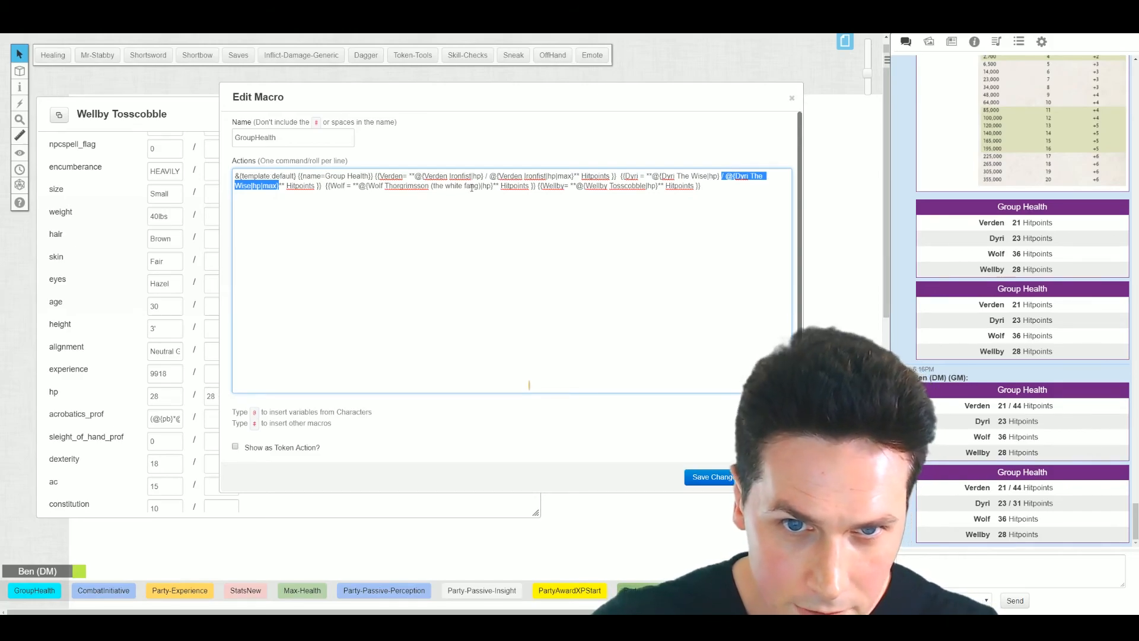
left_click(493, 187)
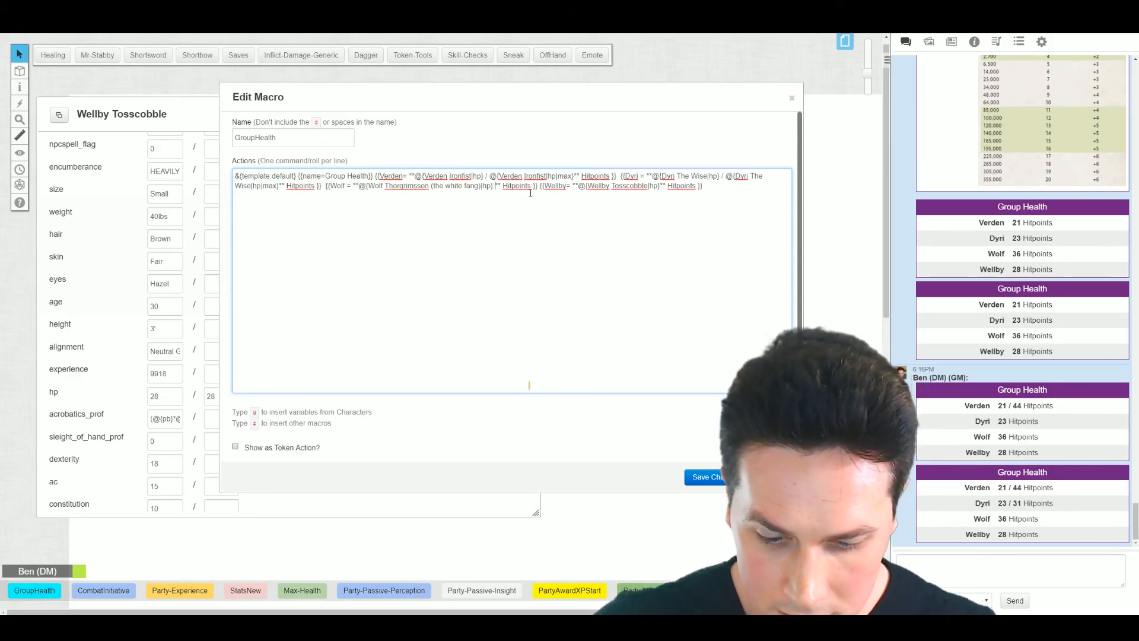
type("/")
key("ctrl+v")
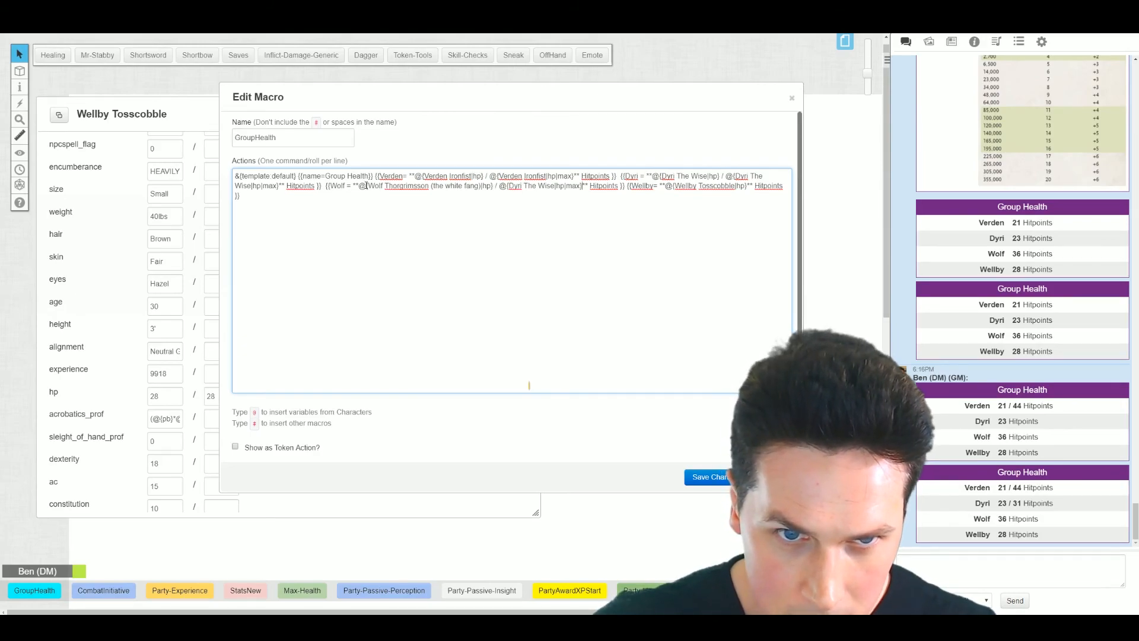
Replace Dyri The Wise with Wolf Thorgrimsson (the white fang) in the maximum hp reference of Wolf's entry and test the macro.
left_click_drag(368, 186, 555, 186)
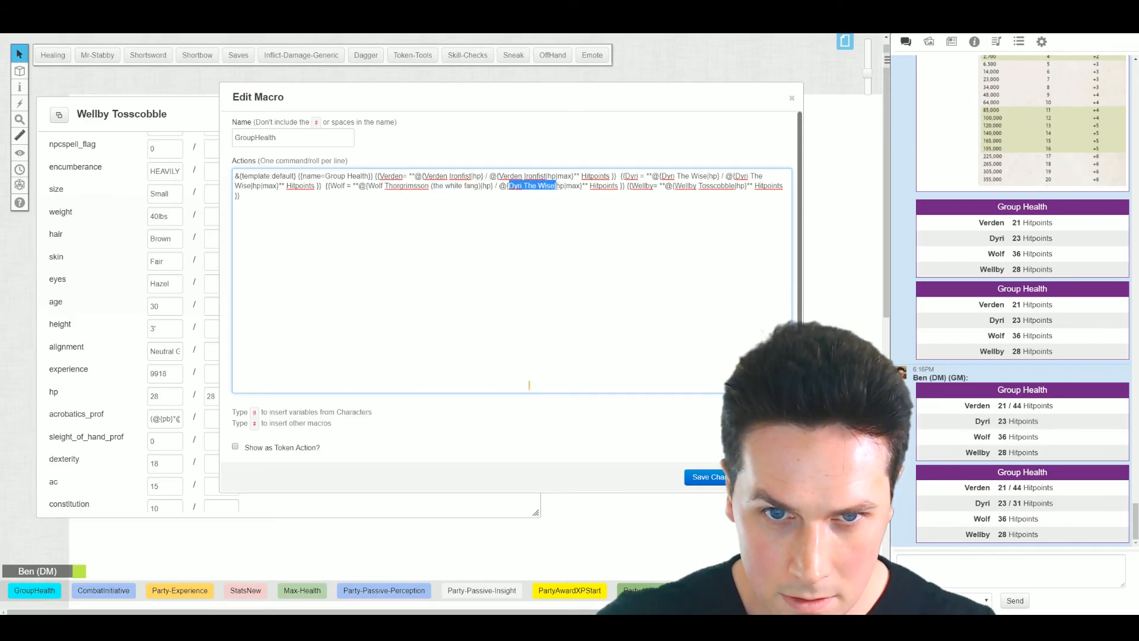
type("Wolf Thorgrimsson (the white fang)|hp")
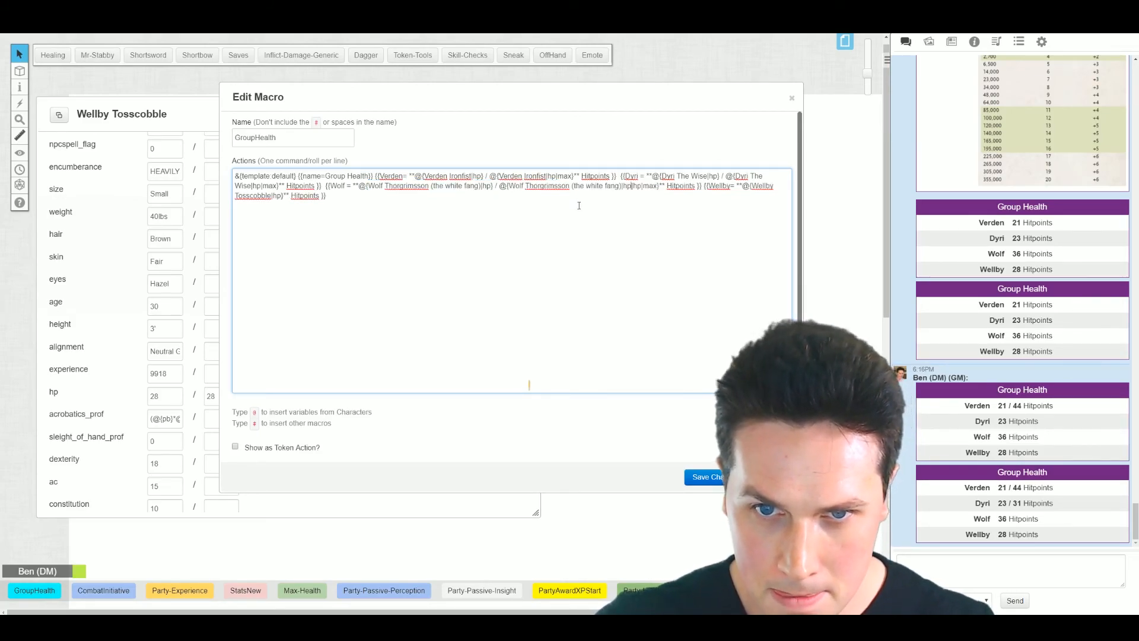
key("BackSpace")
key("BackSpace")
key("BackSpace")
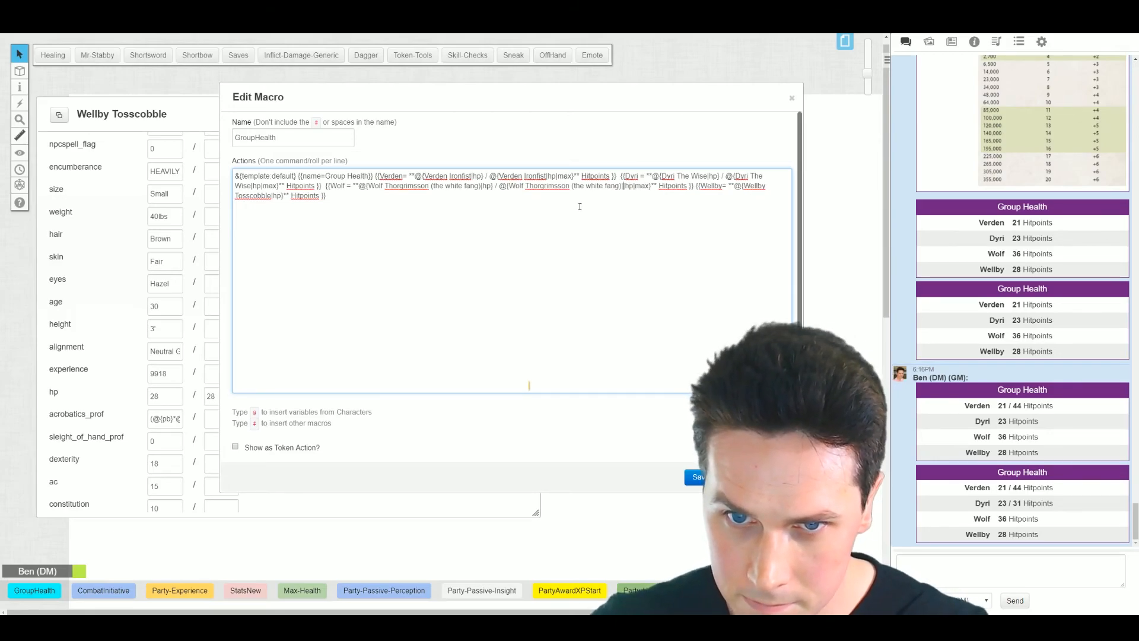
left_click(765, 416)
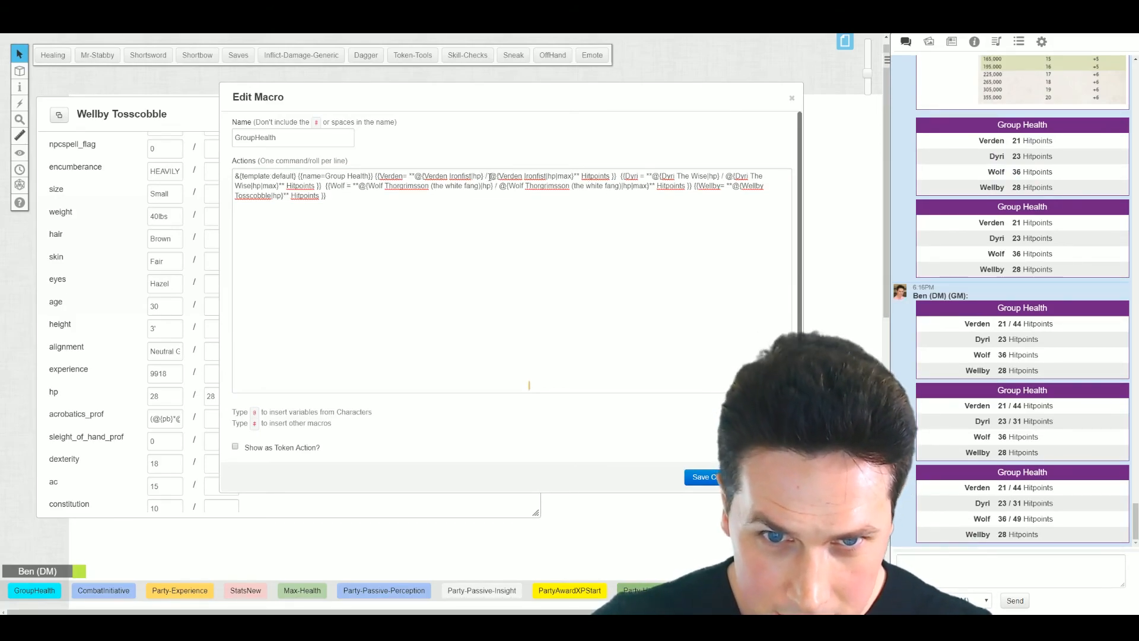
Copy Verden's "/ @{Verden Ironfist|hp|max}" segment and insert it after Wellby's current hp reference.
left_click_drag(490, 176, 579, 176)
key("ctrl+c")
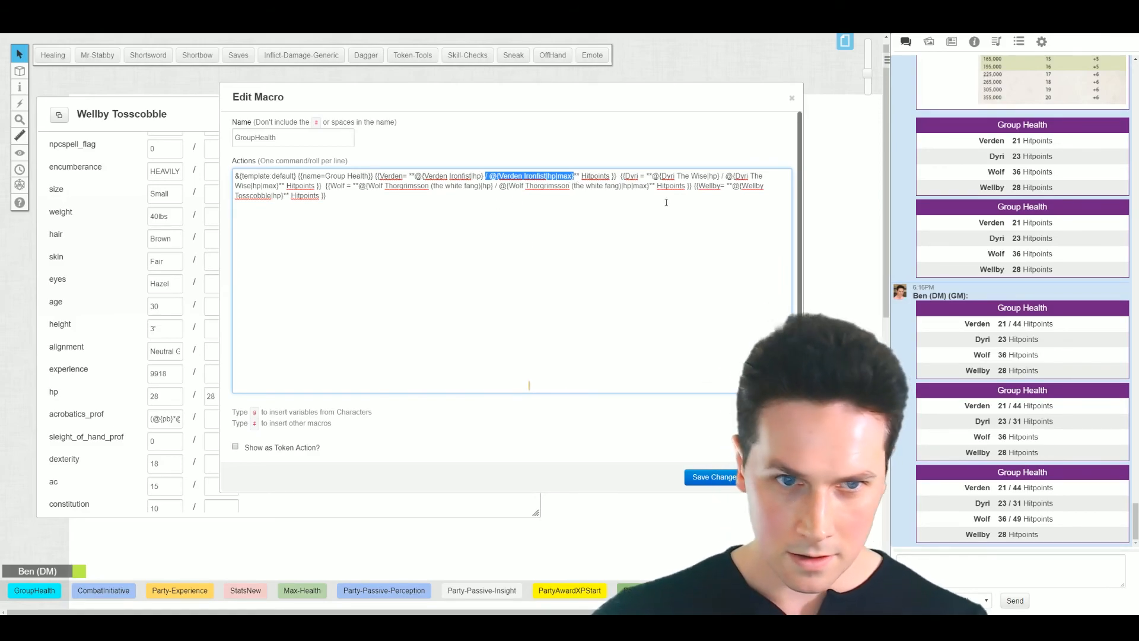
left_click(283, 196)
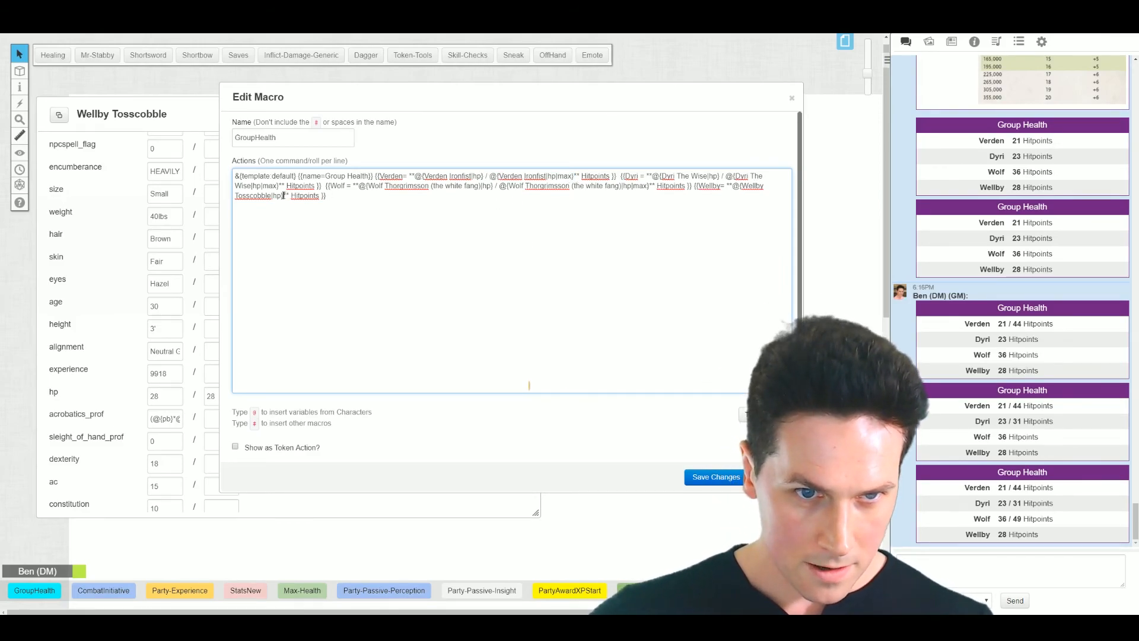
type("/")
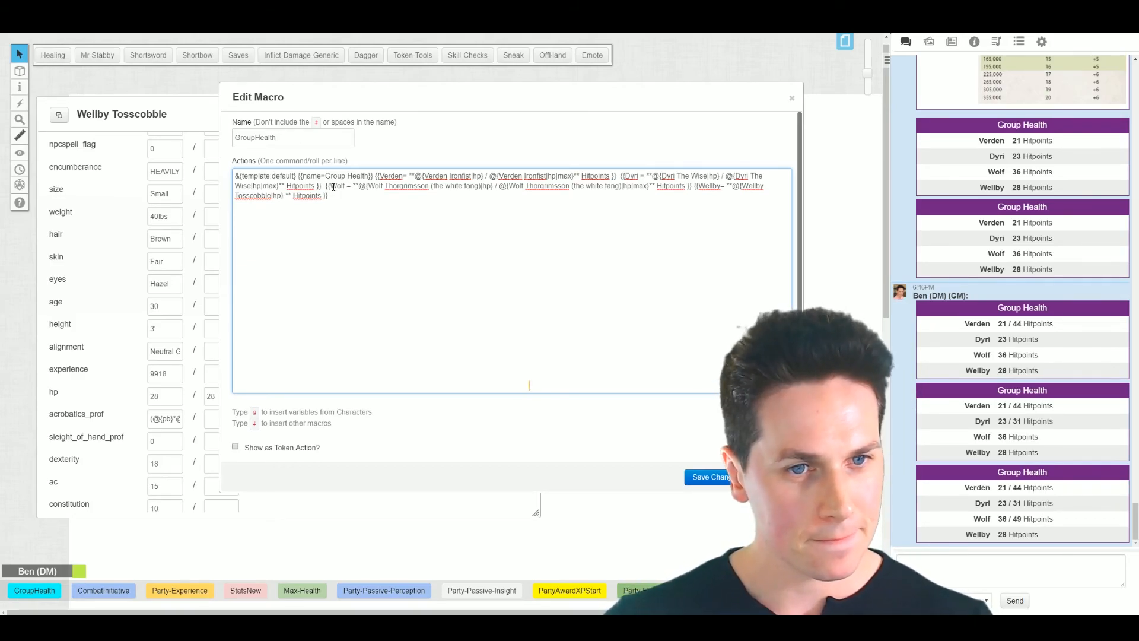
key("ctrl+v")
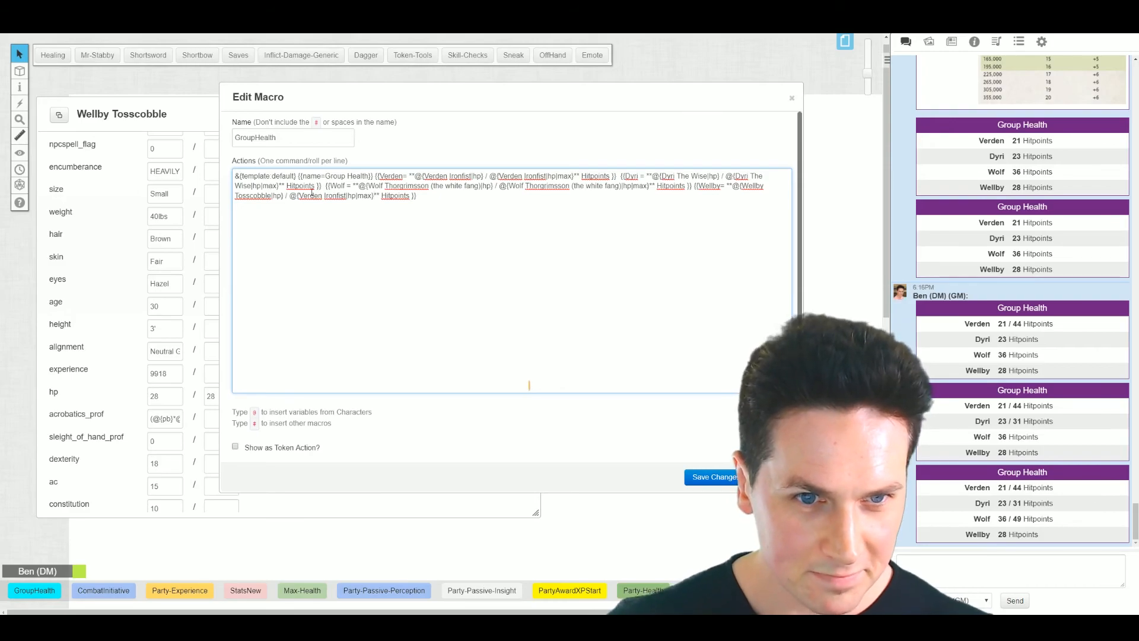
Replace Verden Ironfist with Wellby Tosscobble in the maximum hp reference of Wellby's entry and test the macro.
left_click_drag(741, 186, 272, 196)
key("ctrl+c")
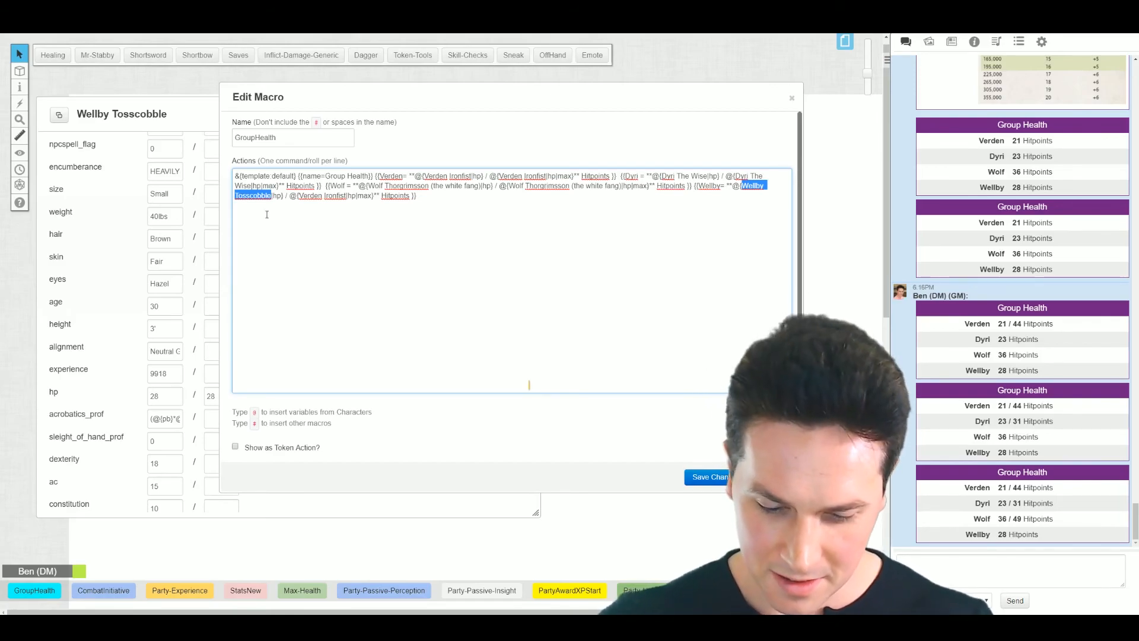
left_click_drag(299, 195, 344, 195)
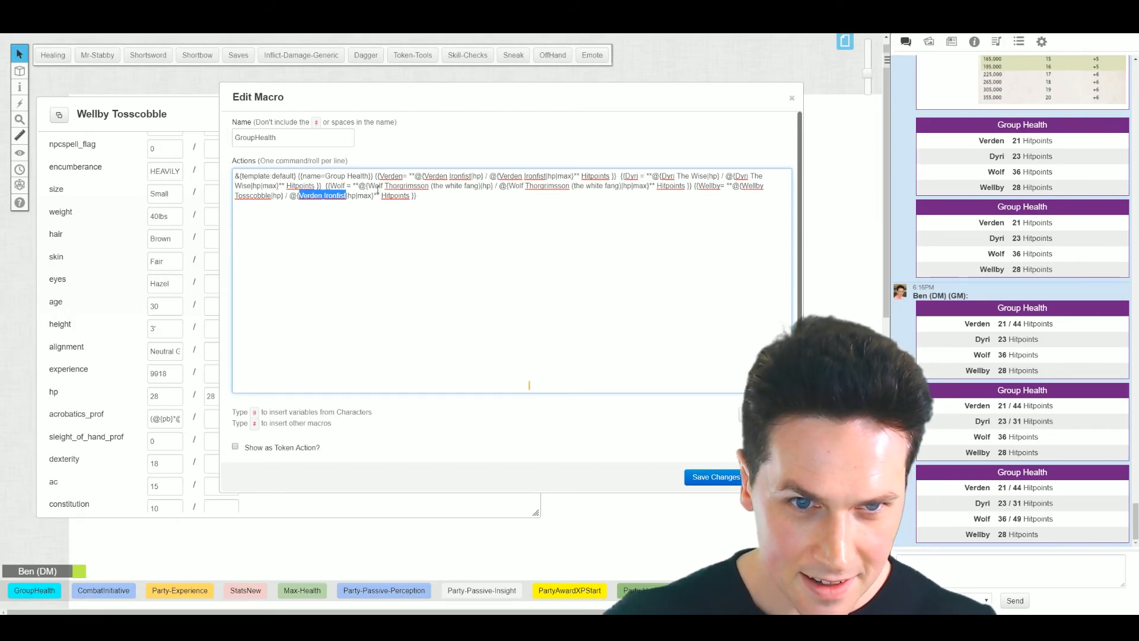
key("ctrl+v")
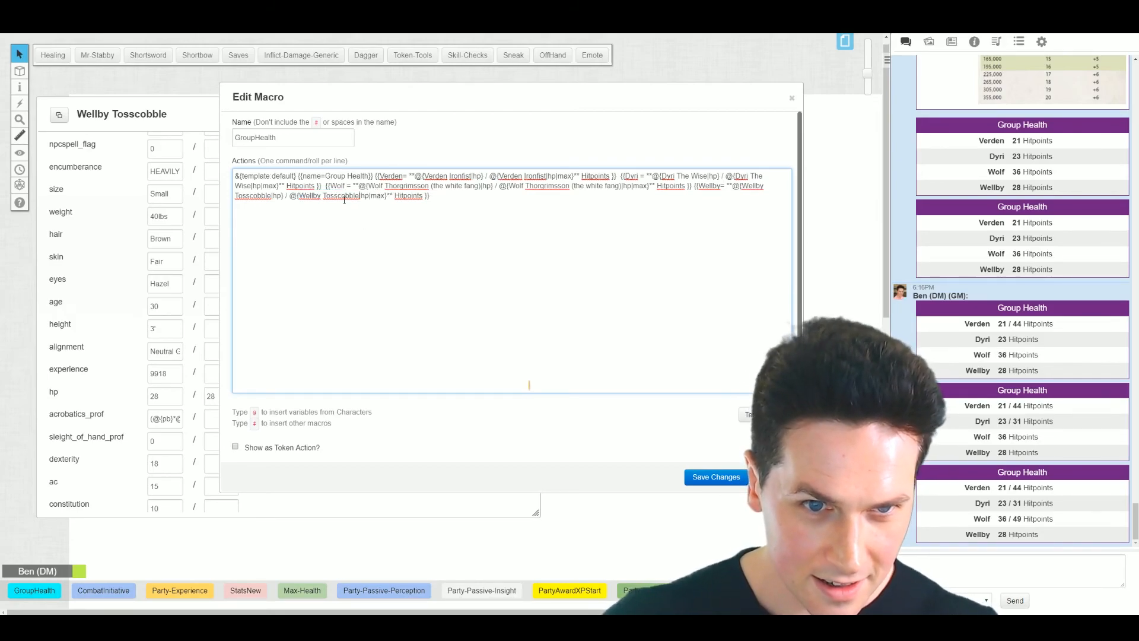
left_click(764, 417)
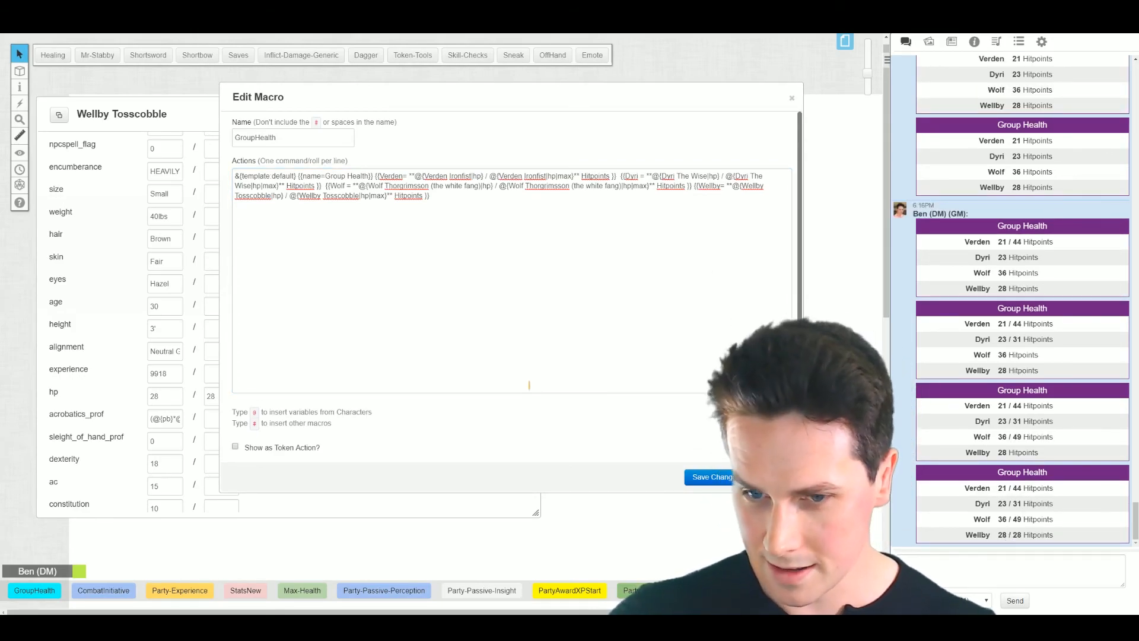
Save the GroupHealth macro and run it twice from the macro bar.
scroll(567, 412, "down", 3)
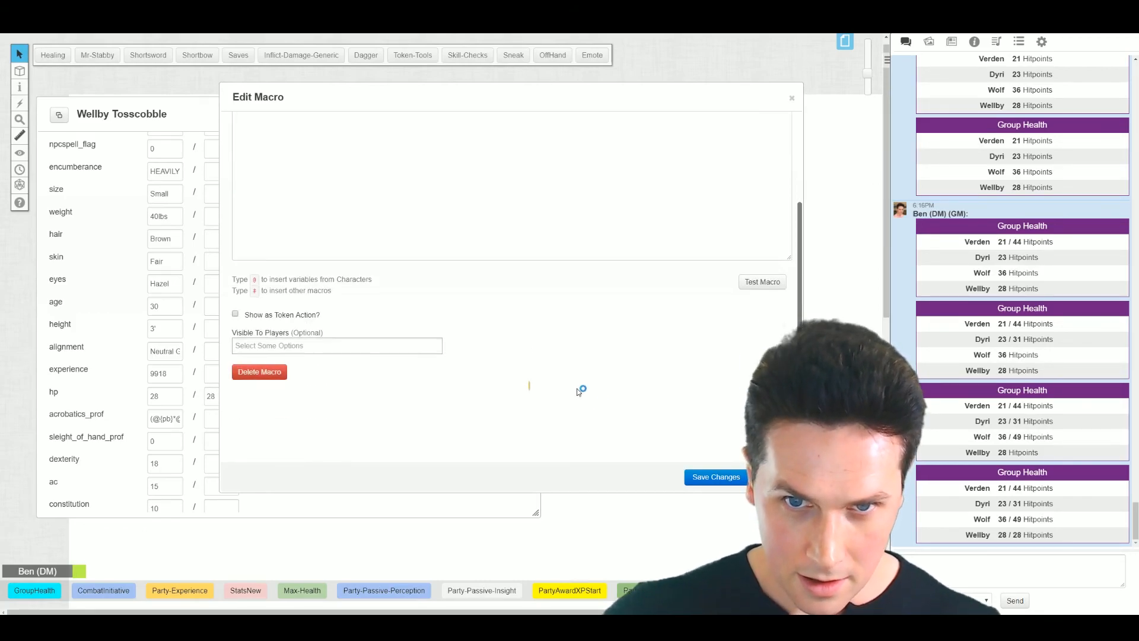
scroll(582, 389, "up", 3)
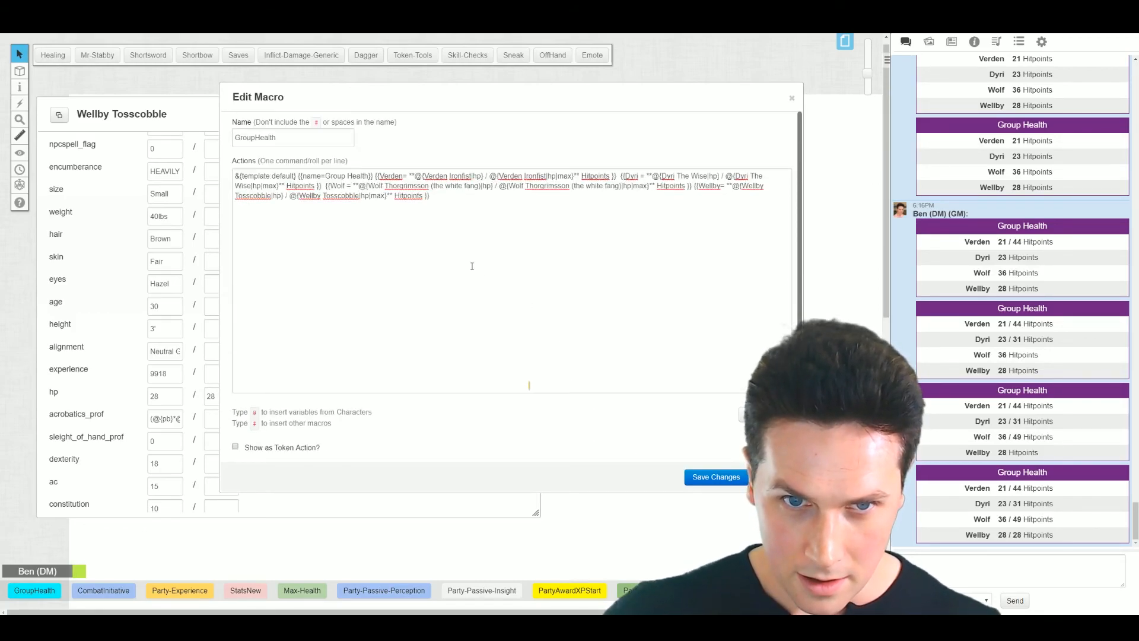
left_click(732, 477)
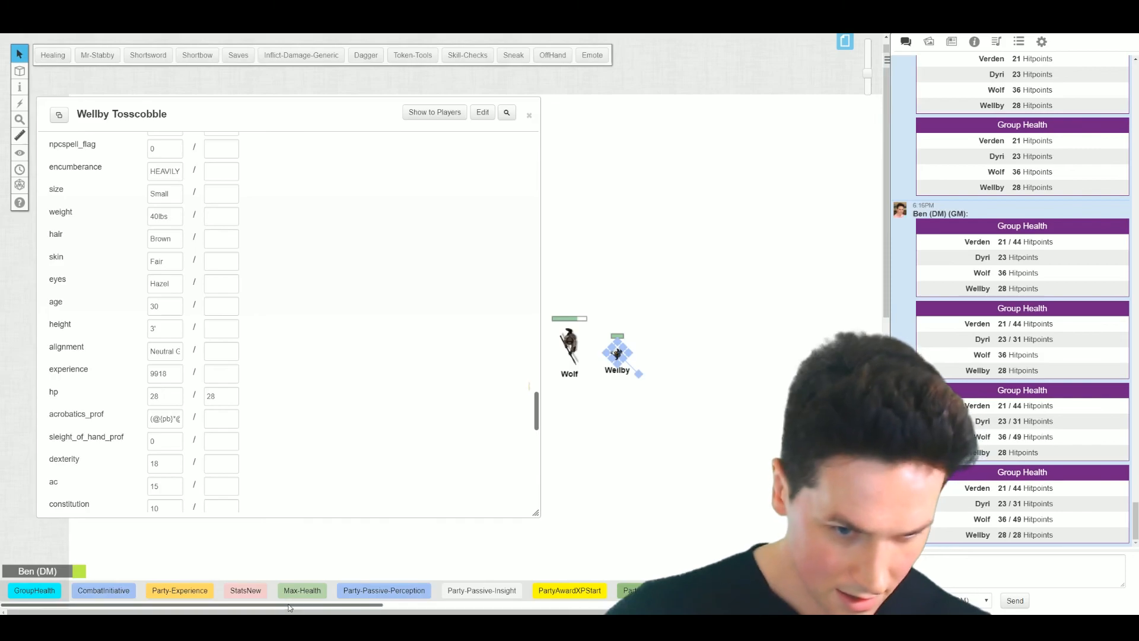
left_click_drag(291, 605, 204, 610)
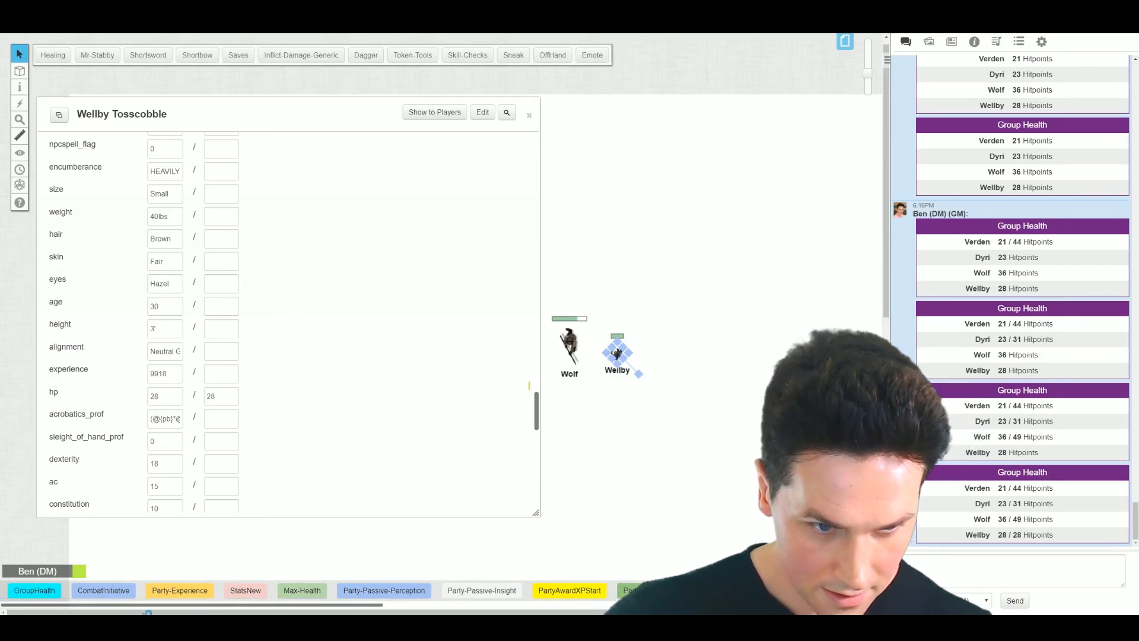
left_click(41, 589)
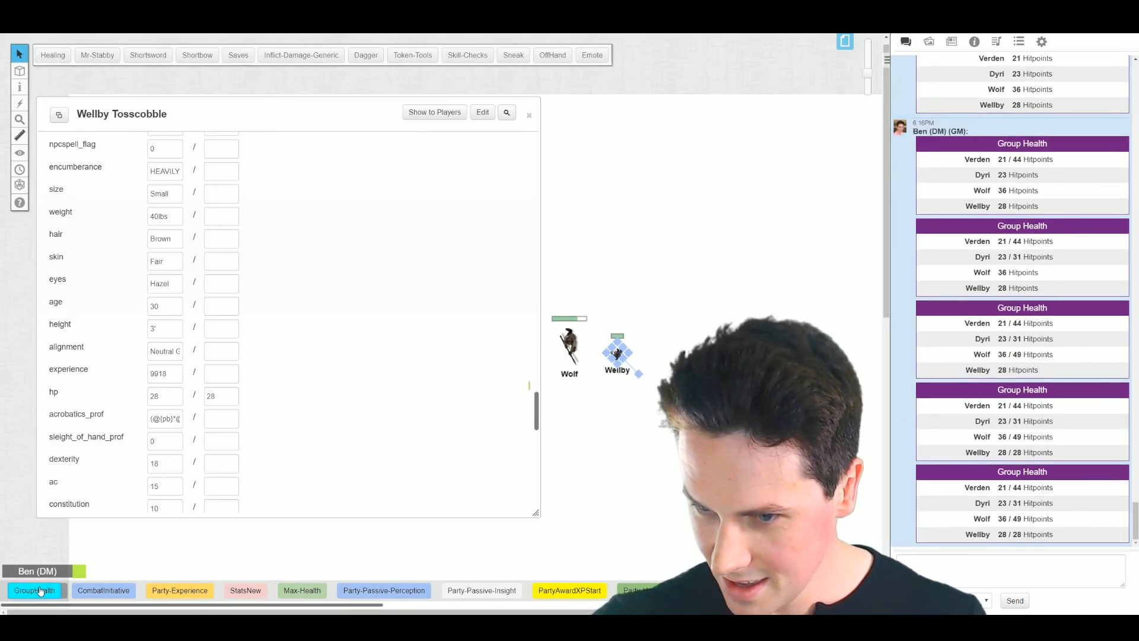
left_click(41, 589)
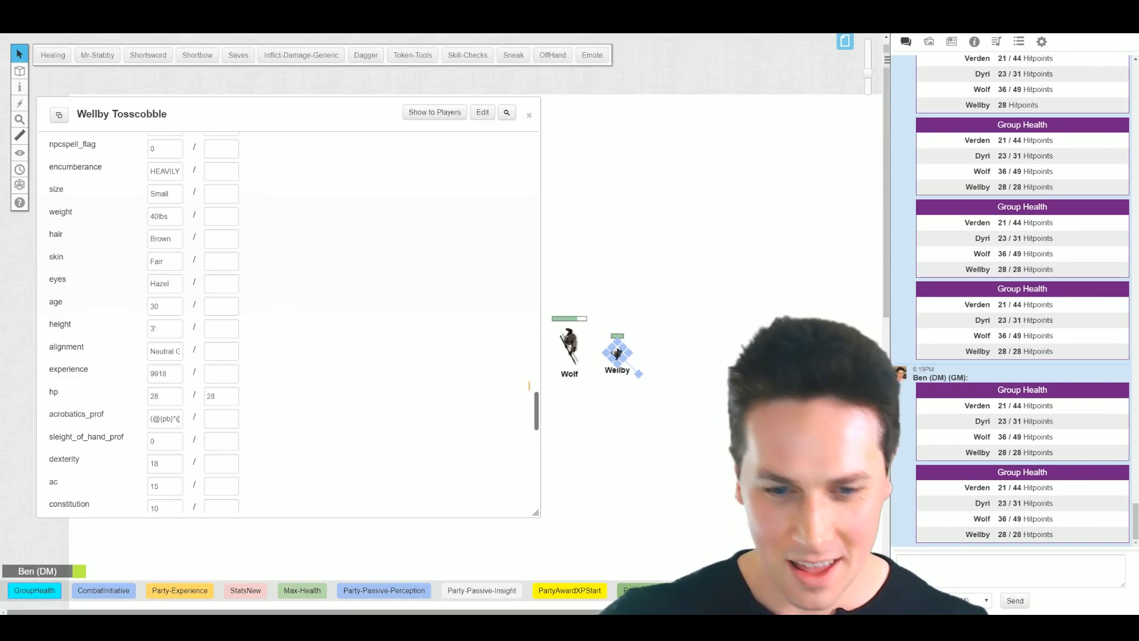
left_click_drag(335, 607, 298, 606)
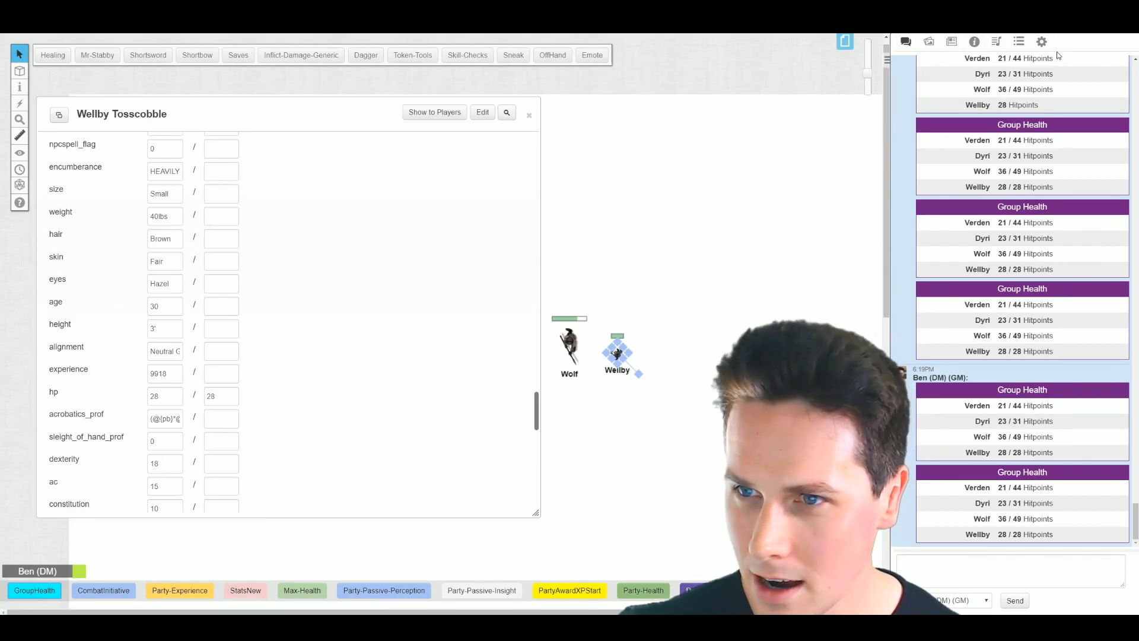
Reopen GroupHealth from the macro list, copy its entire actions text, and close it without saving.
left_click(1041, 41)
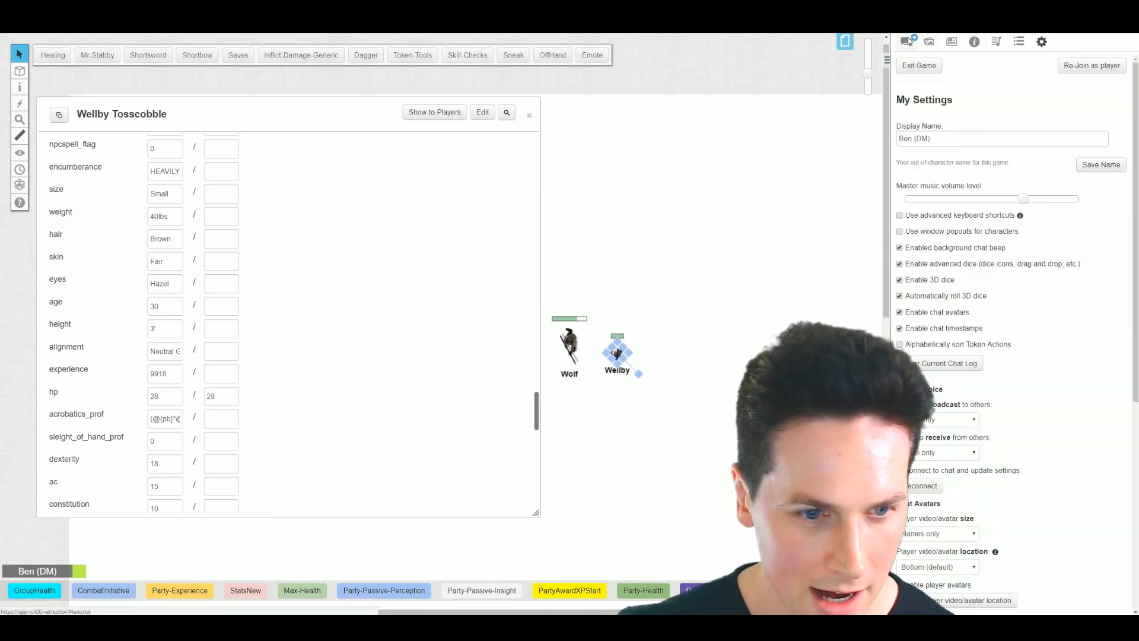
left_click(907, 41)
left_click(1020, 41)
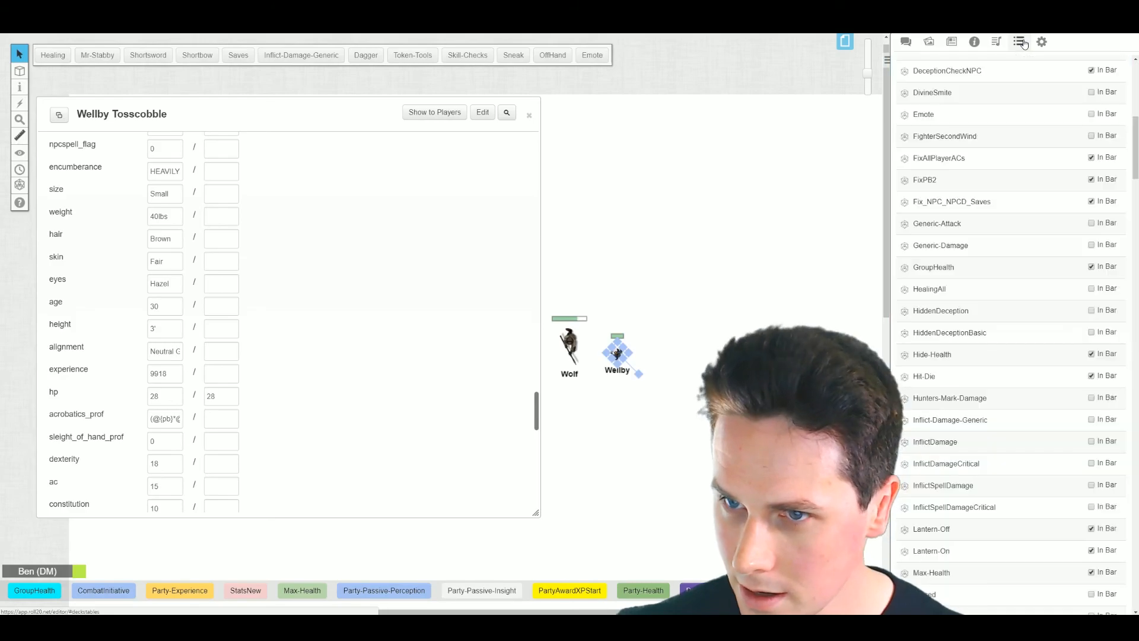
left_click(988, 270)
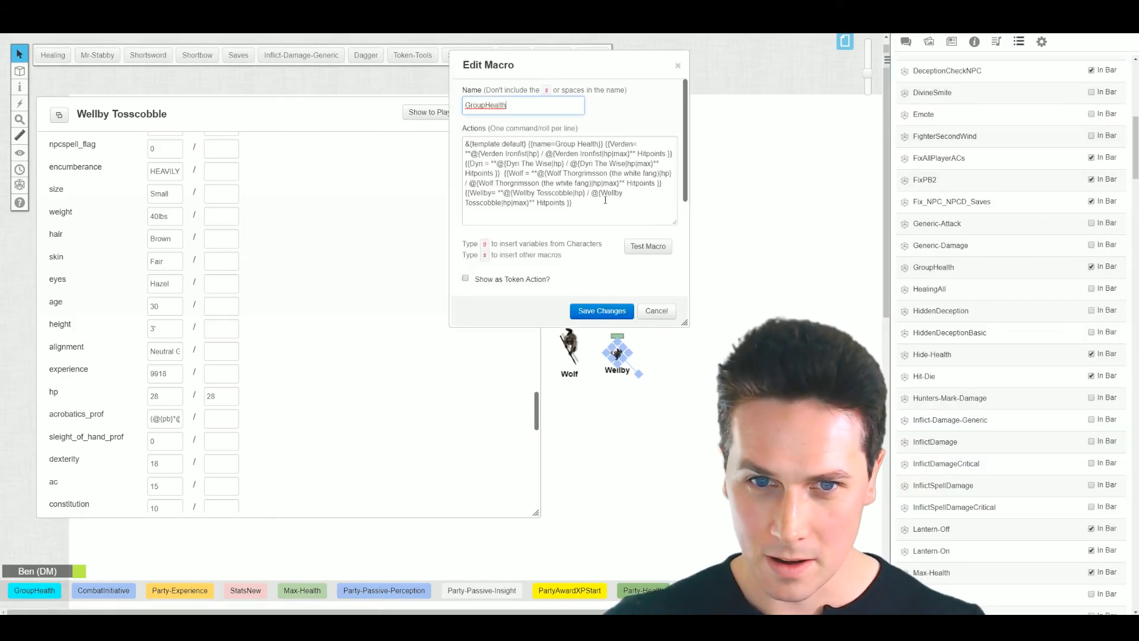
triple_click(604, 200)
key("ctrl+c")
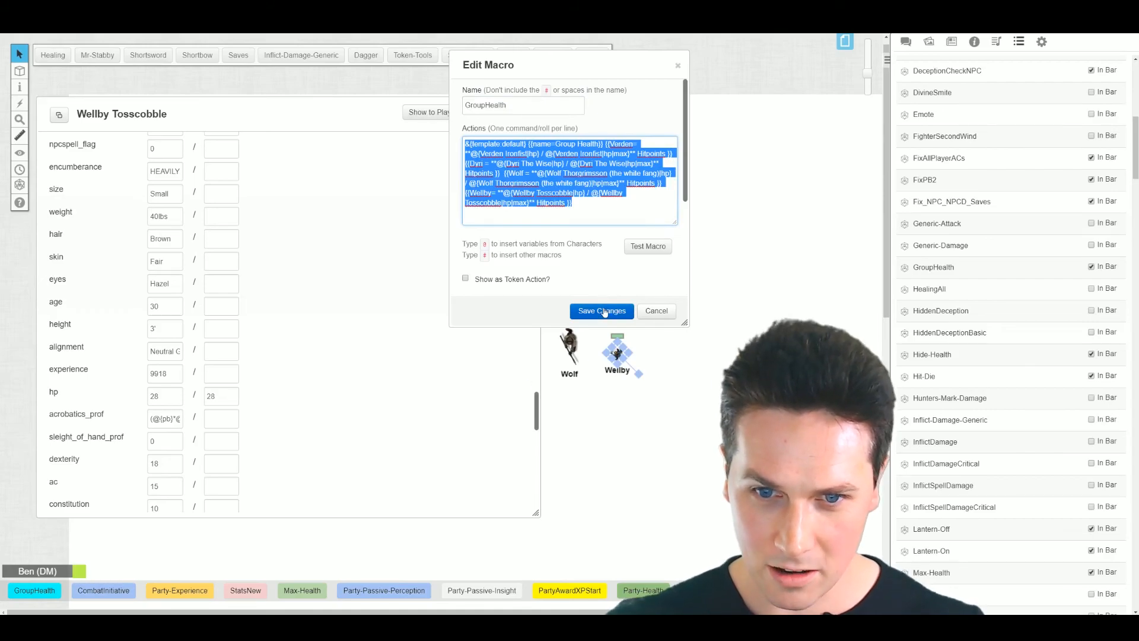
left_click(668, 312)
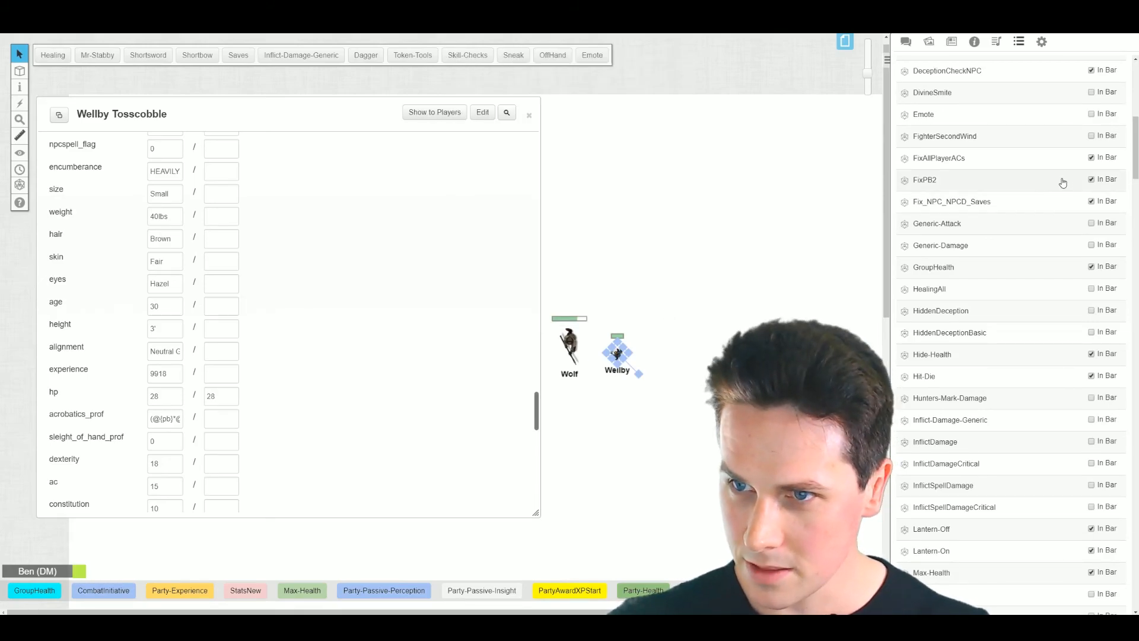
Add a new macro named PassivePerception, paste the copied GroupHealth text as its actions, and enlarge the editor.
scroll(1062, 184, "up", 10)
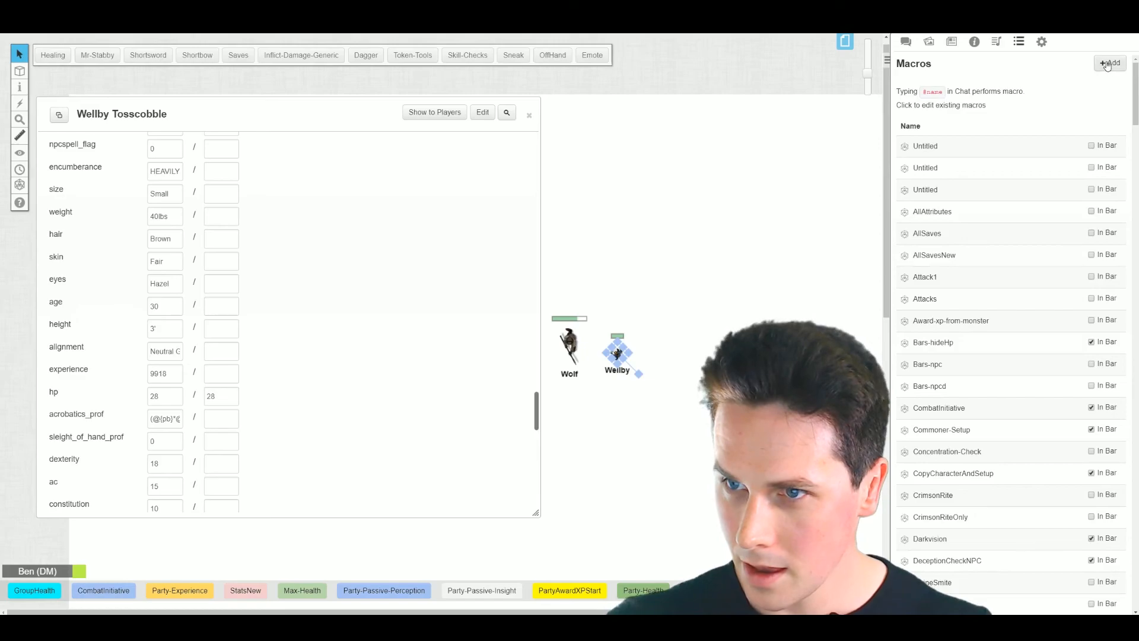
left_click(1107, 63)
type("Passive")
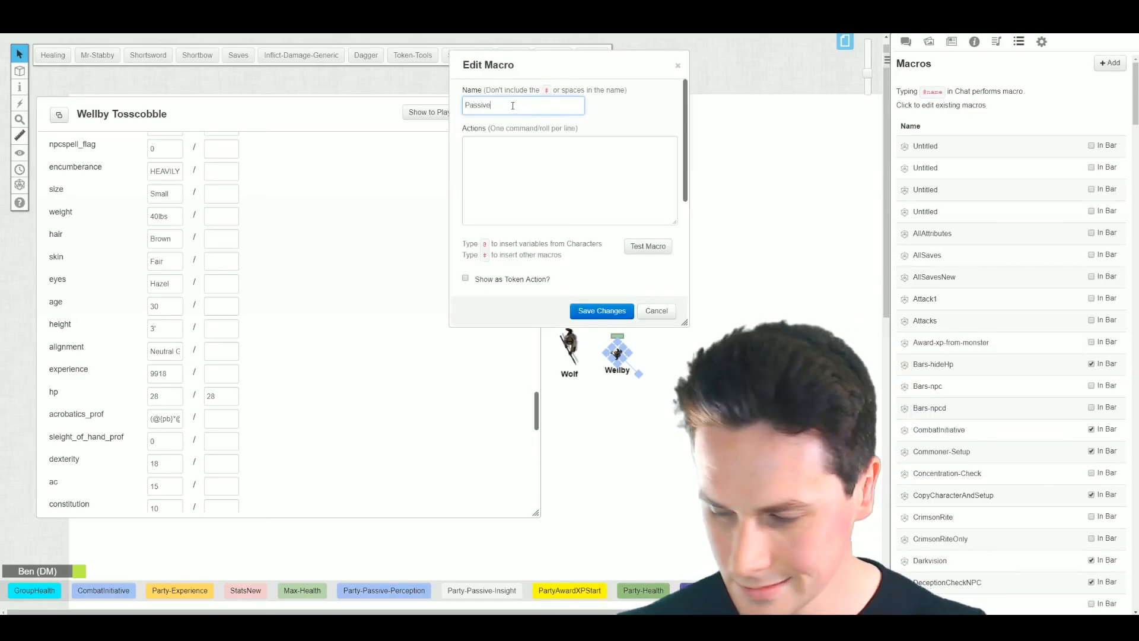
type("Perception")
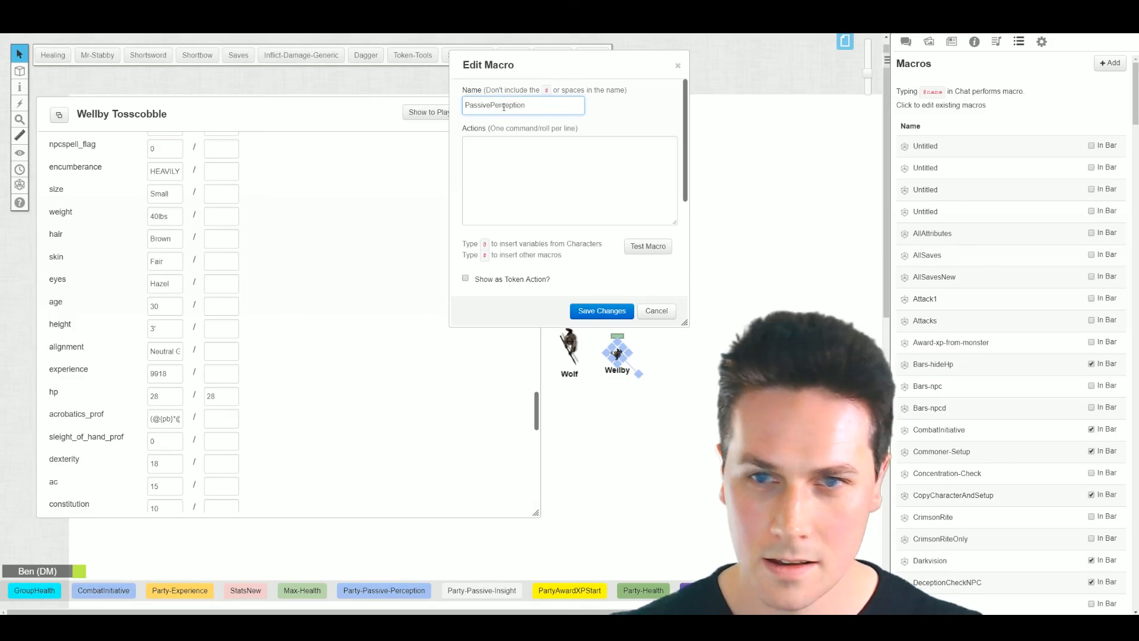
left_click(586, 177)
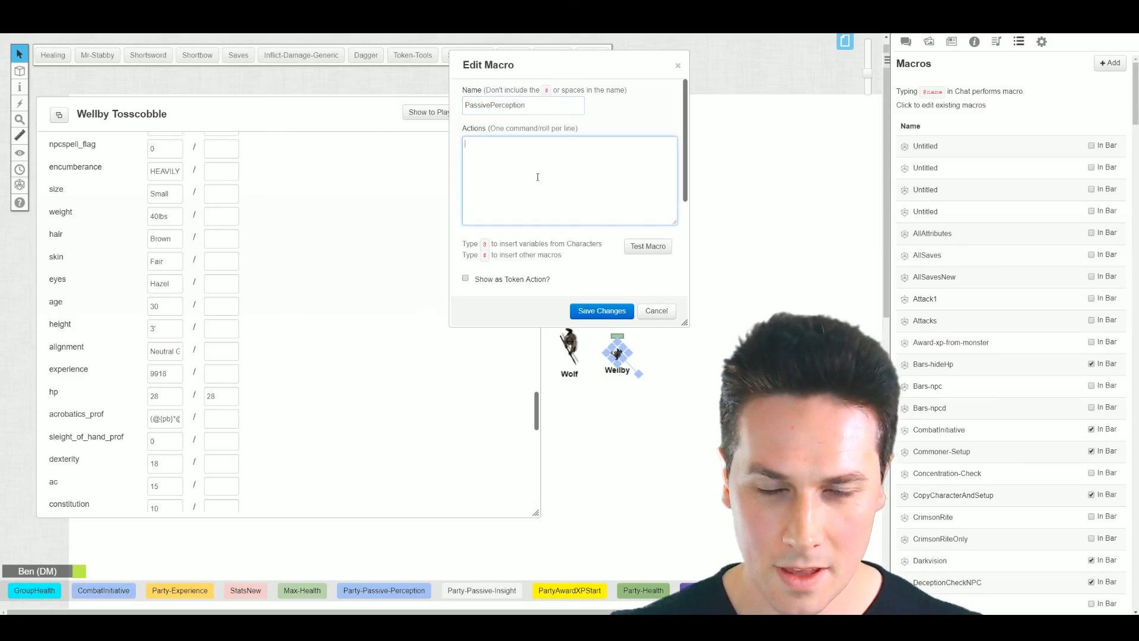
key("ctrl+v")
left_click_drag(451, 325, 89, 522)
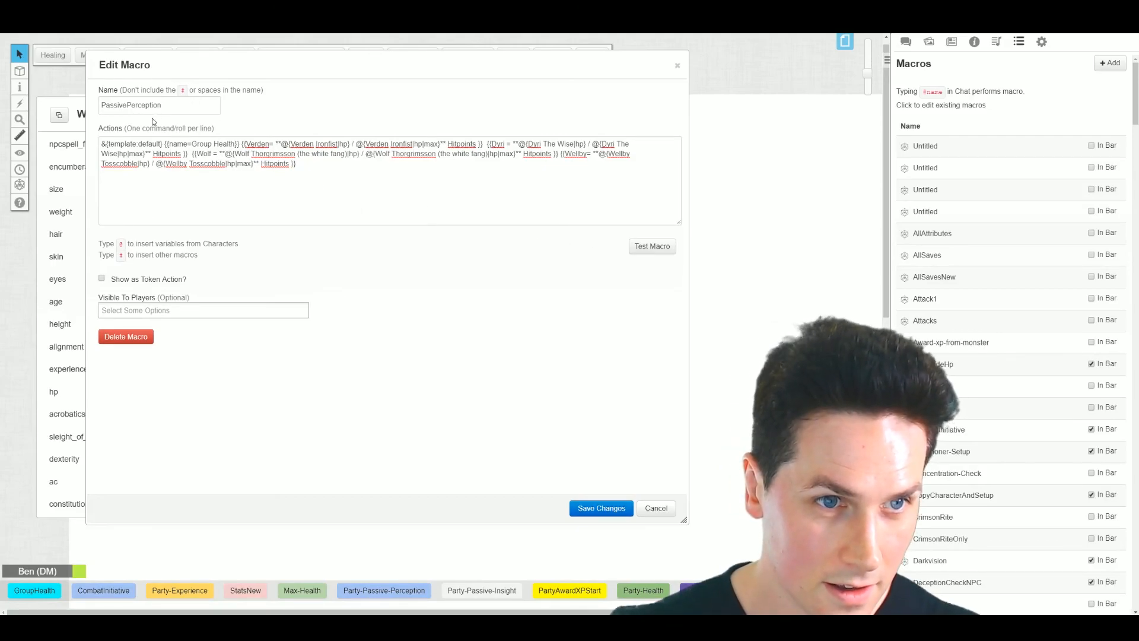
Rename the new macro PassivePerceptionMacro and replace the template title Group Health with Passive Perception.
left_click(172, 106)
type("Macro")
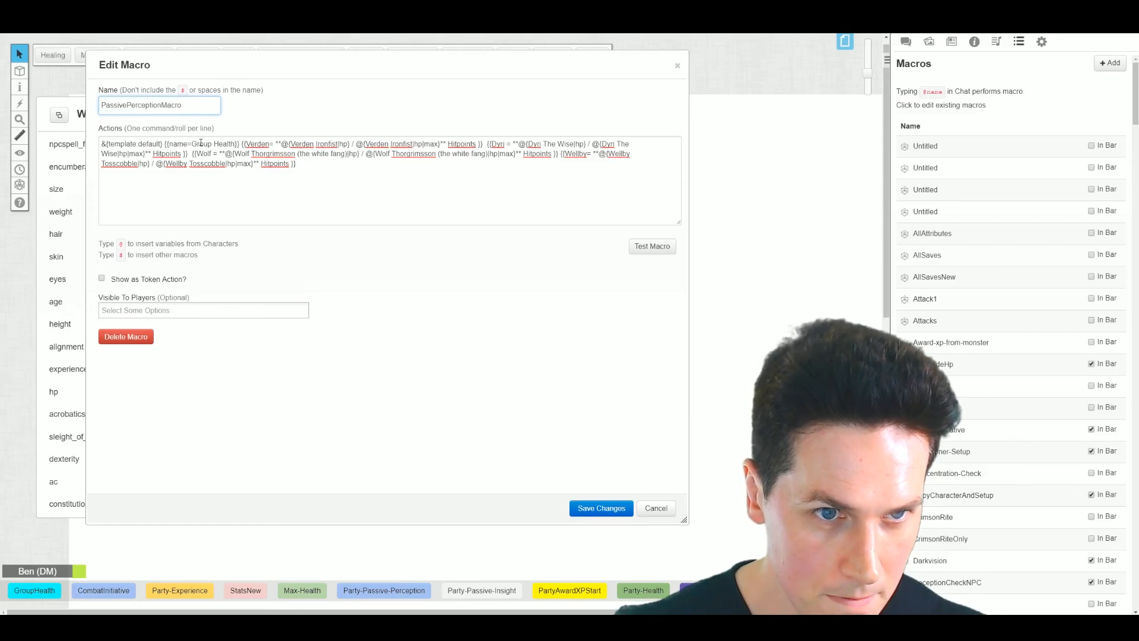
left_click_drag(192, 144, 236, 144)
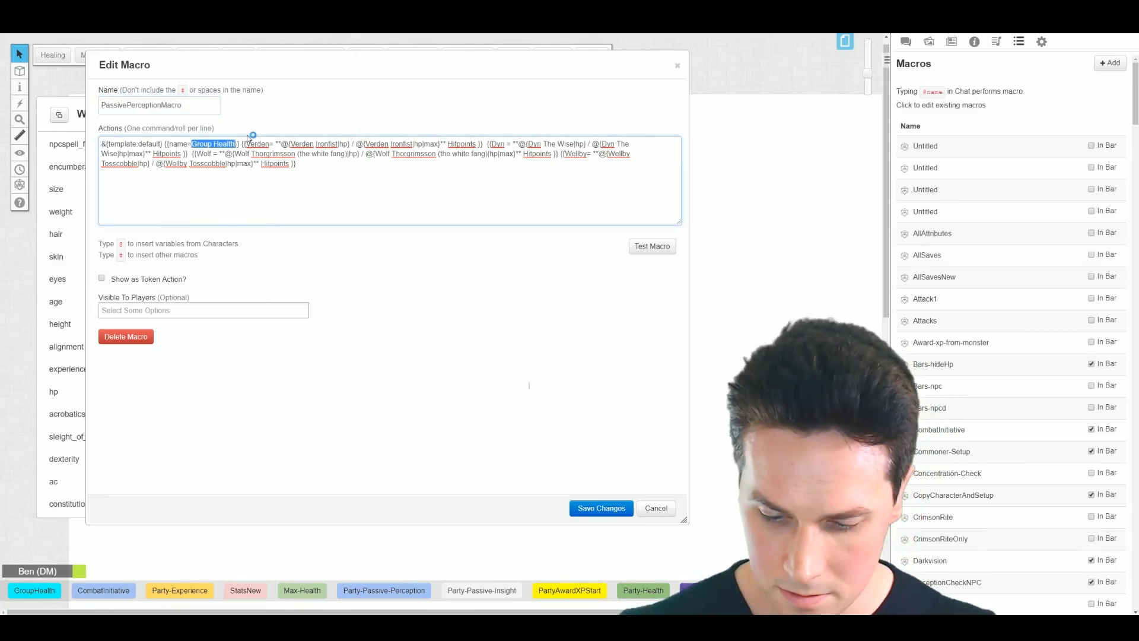
type("Passive Perception")
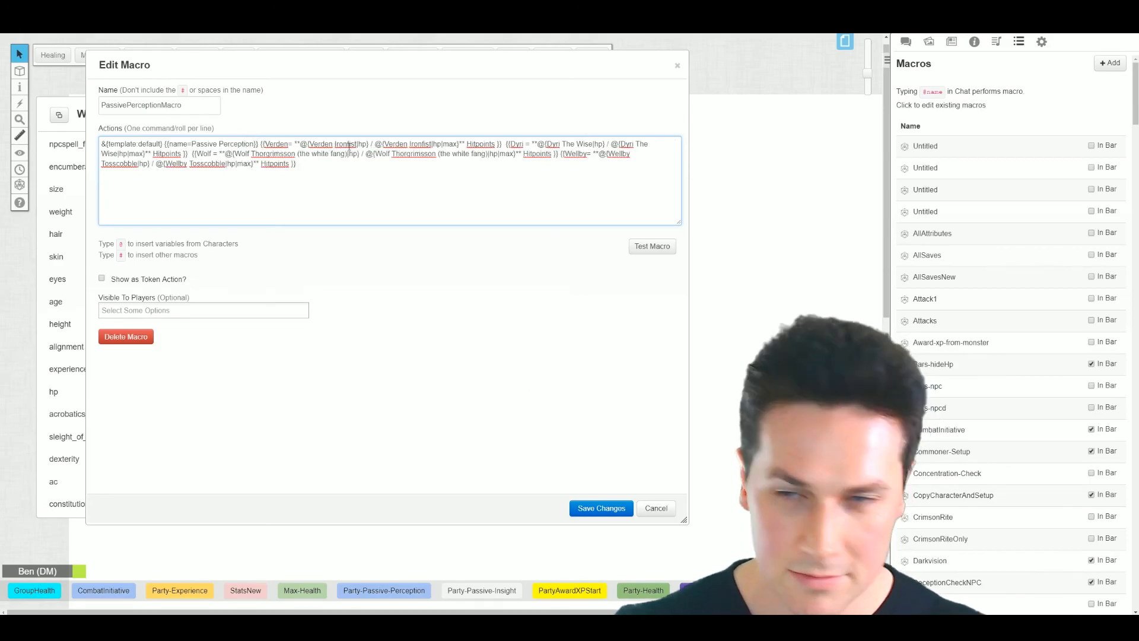
Test PassivePerceptionMacro and show its output in the chat.
left_click(651, 246)
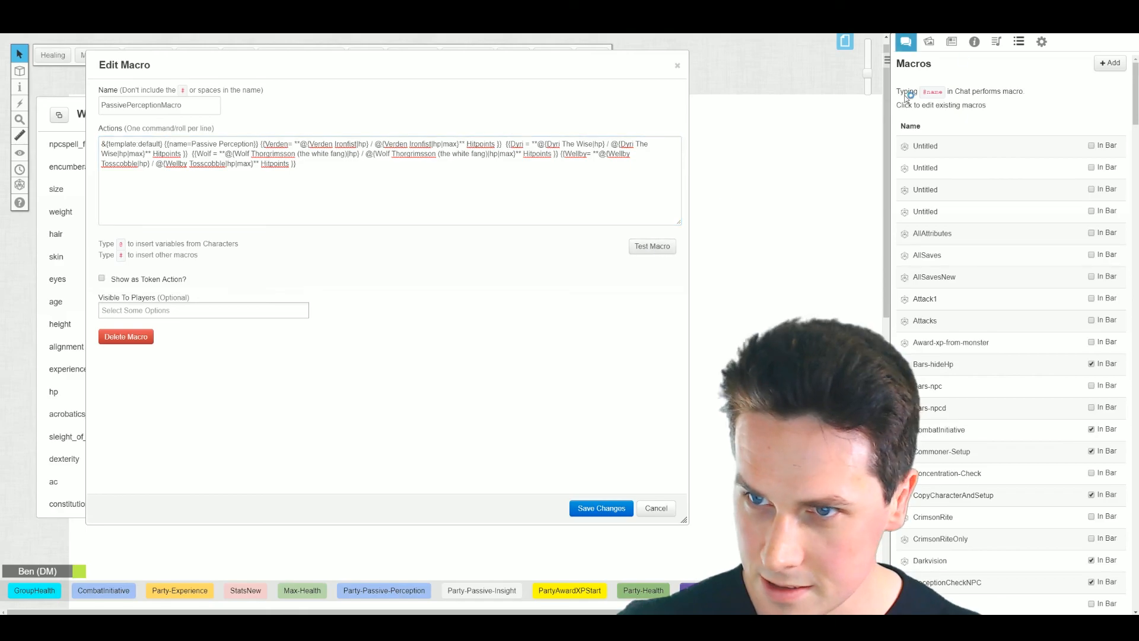
left_click(905, 41)
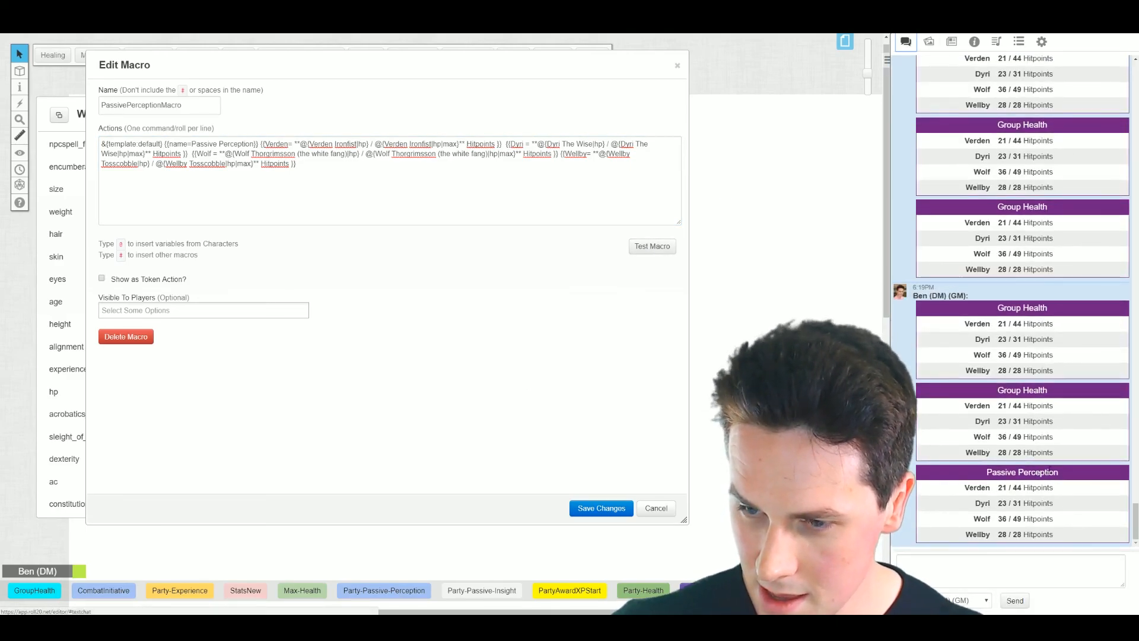
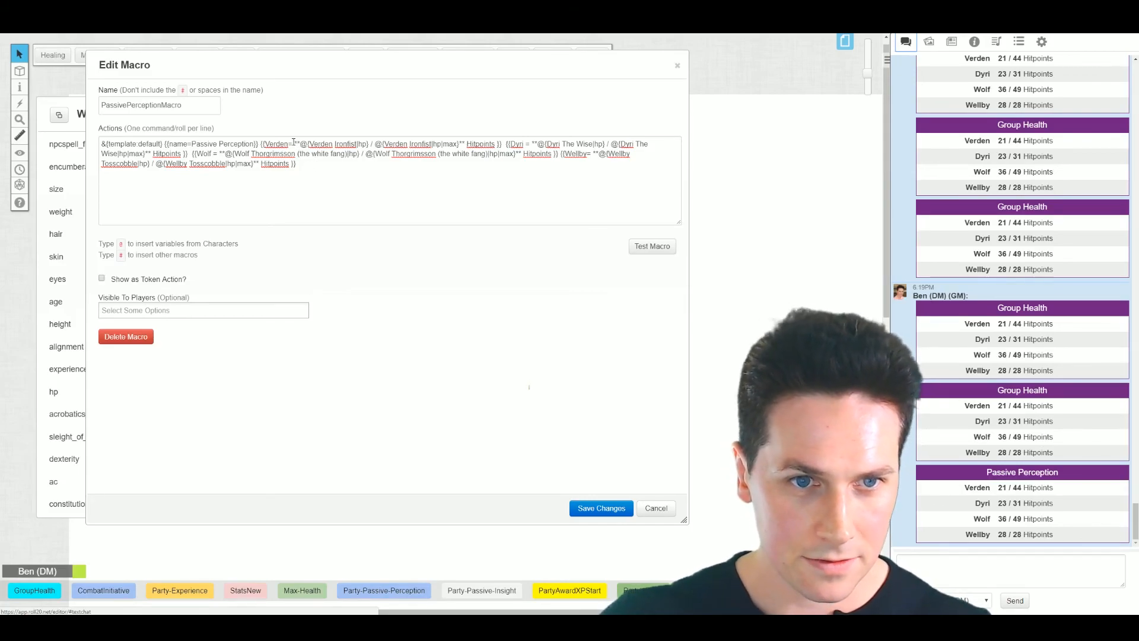
Rewrite Verden's entry as 10 + @{Verden Ironfist|hp} Hitpoints, removing its bold marks and maximum value, and test the macro.
left_click(346, 165)
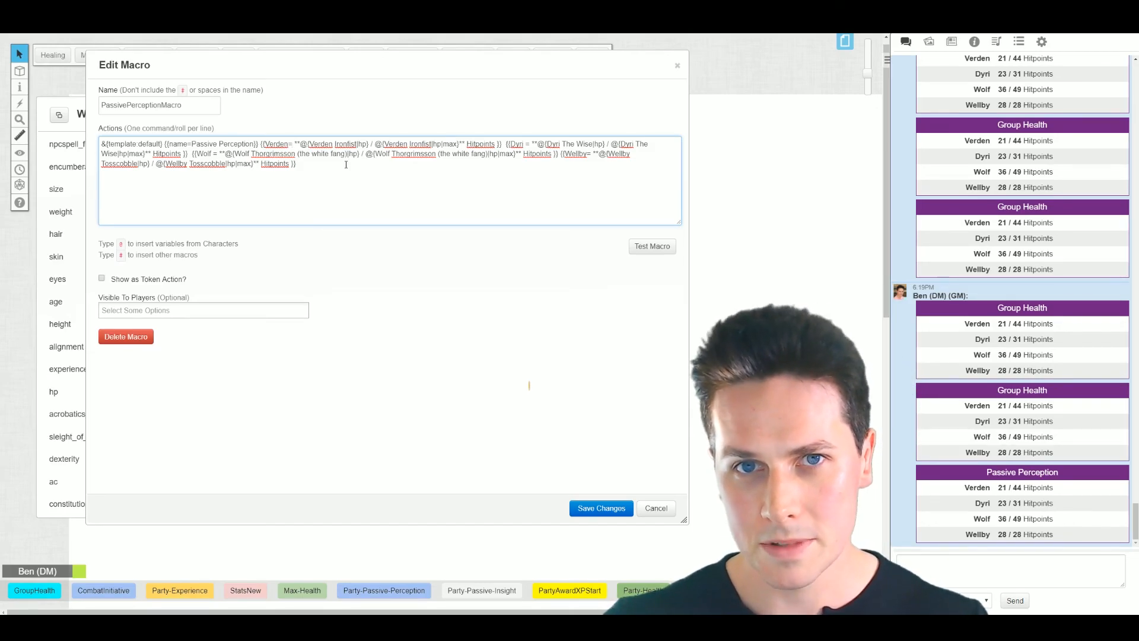
type("10")
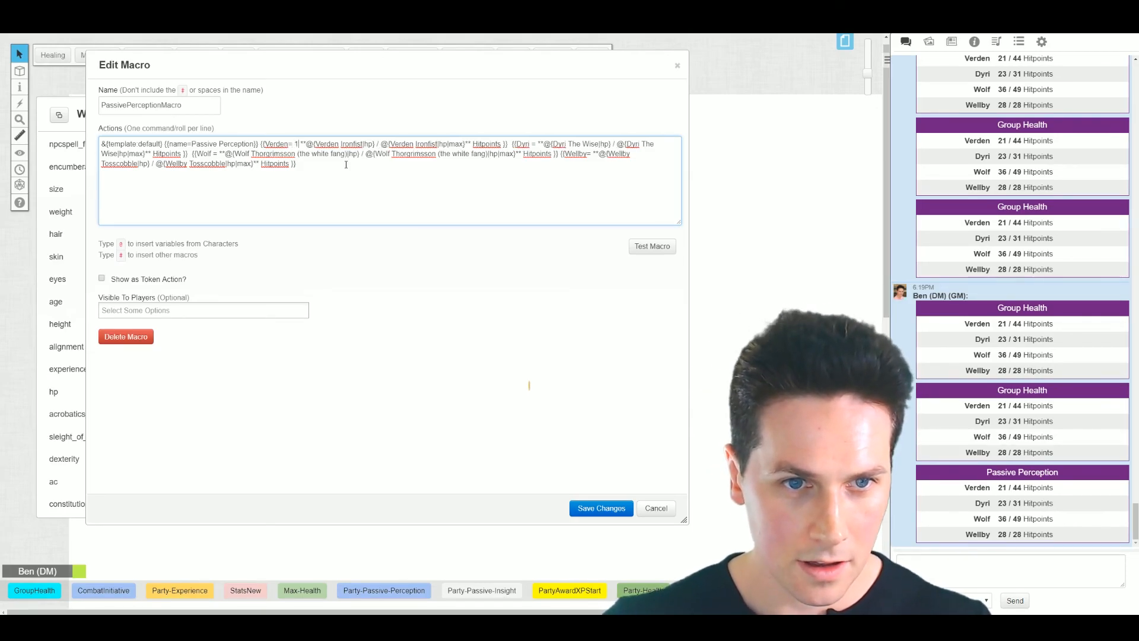
type("+")
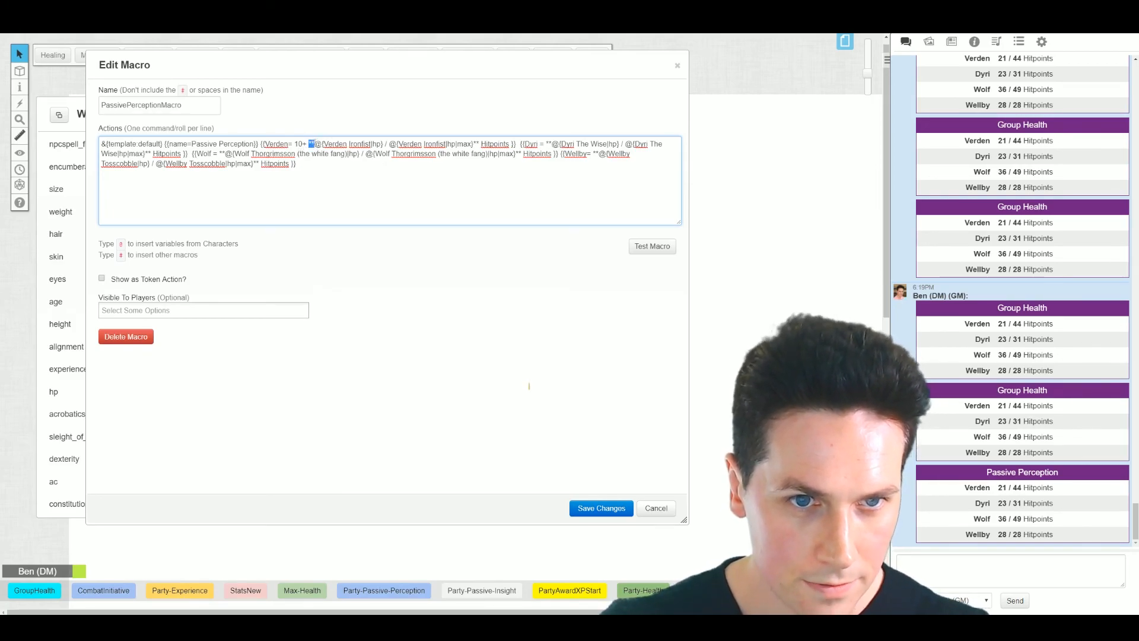
key("BackSpace")
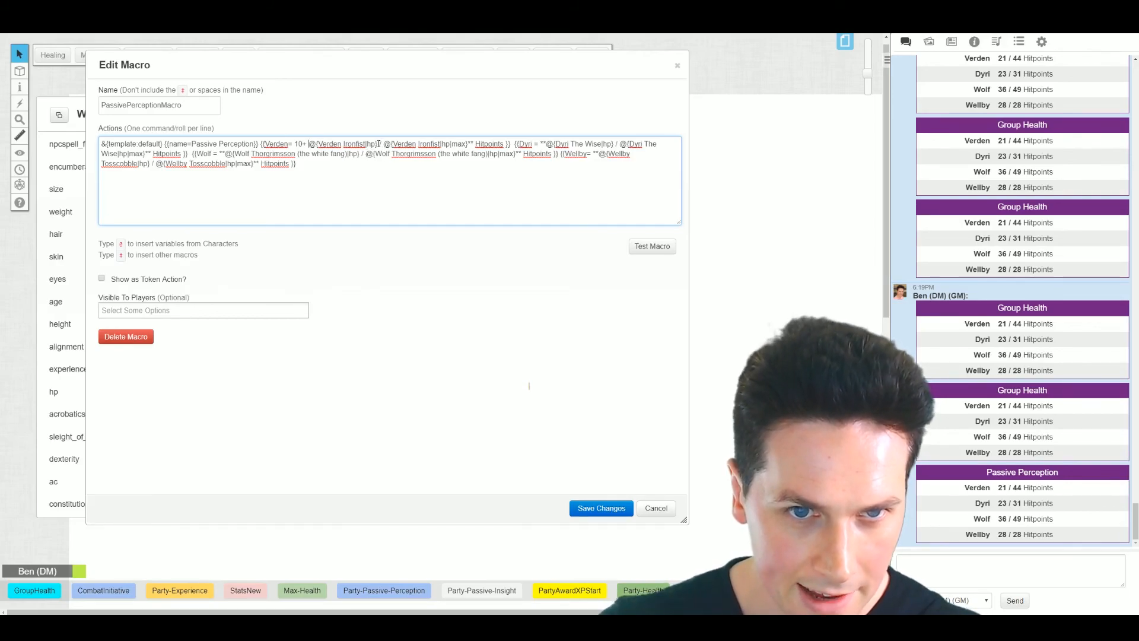
left_click_drag(378, 144, 476, 144)
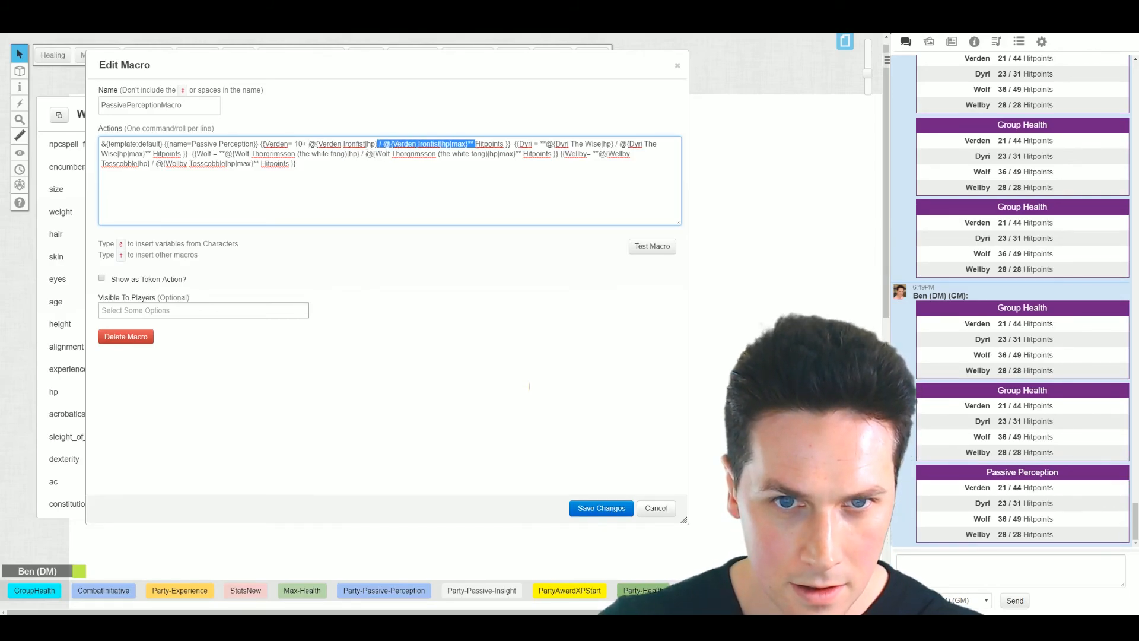
key("BackSpace")
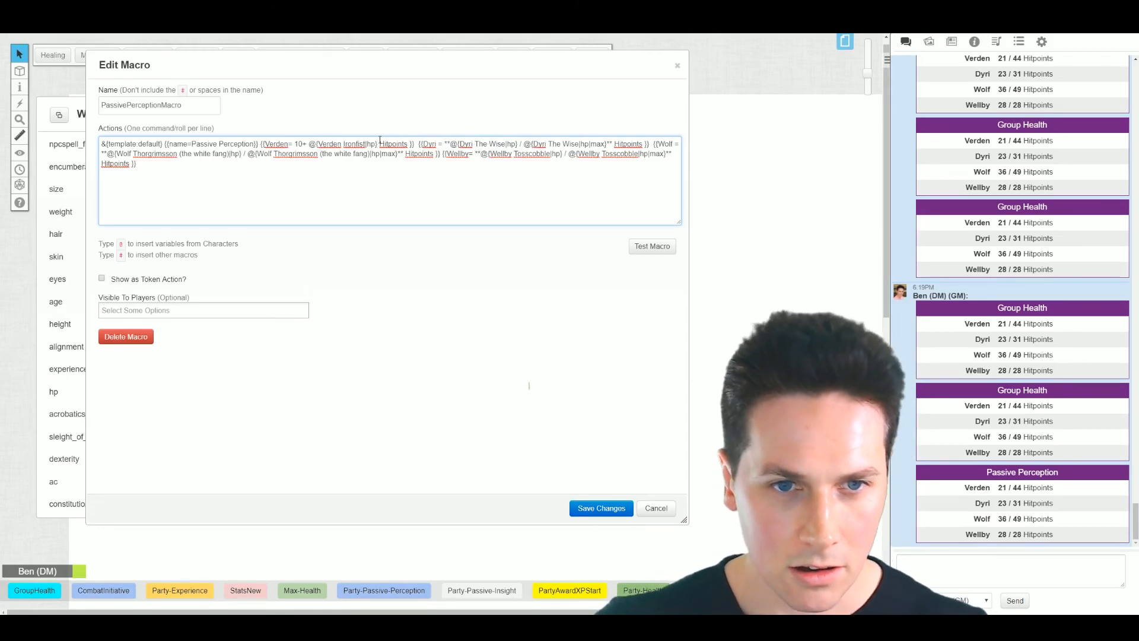
left_click(303, 144)
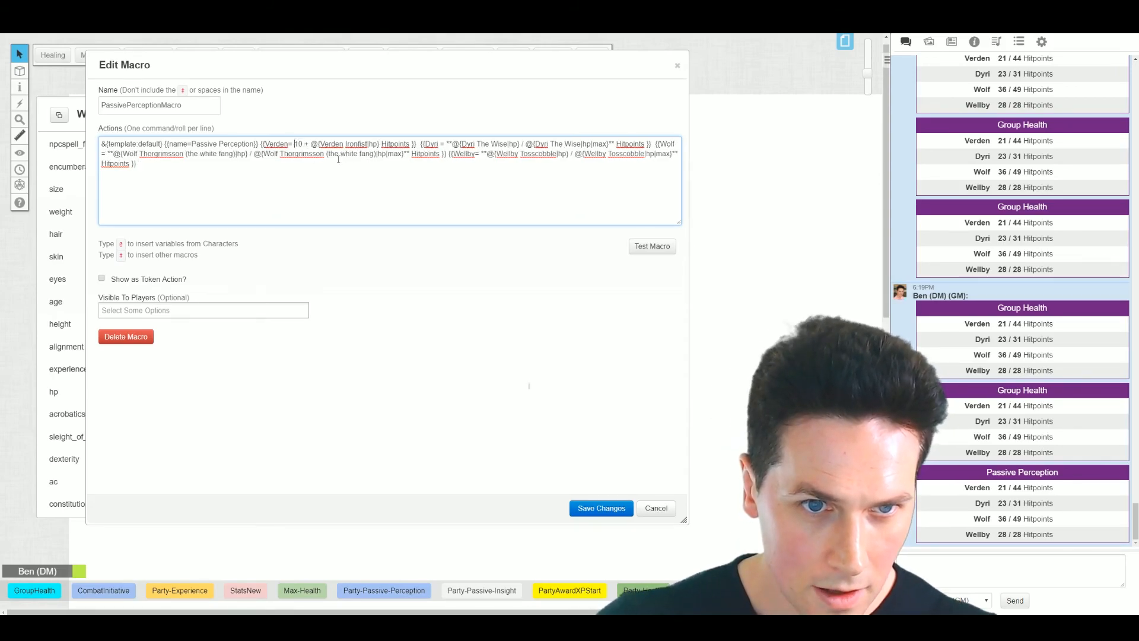
left_click(656, 246)
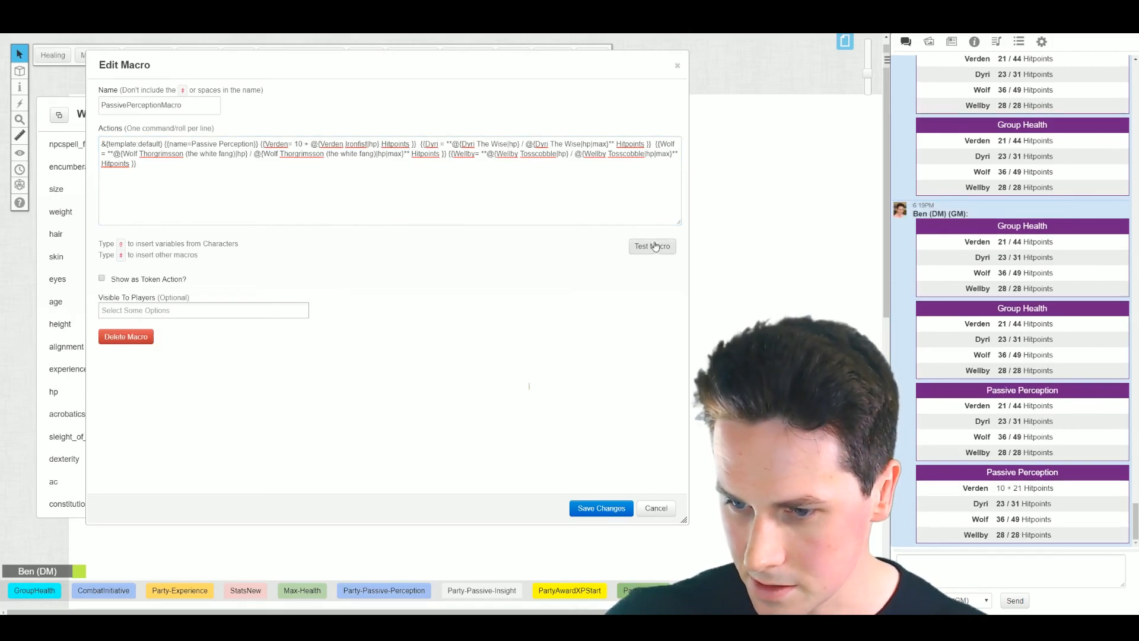
left_click(654, 246)
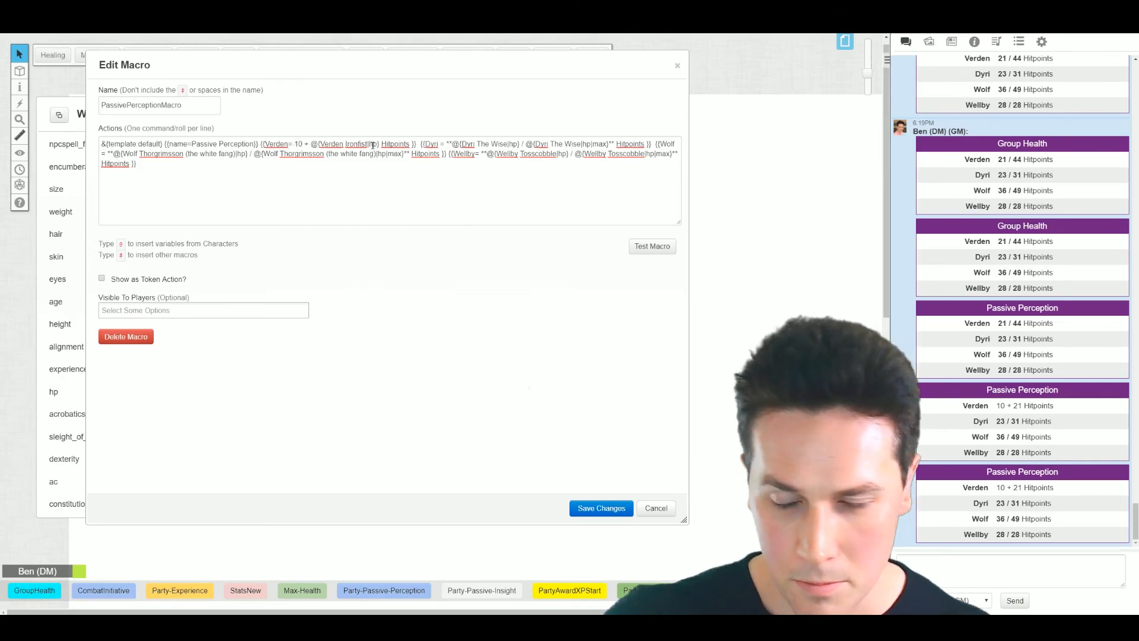
Wrap Verden's 10 + @{Verden Ironfist|hp} expression in [[ ]] so it is calculated, and test the macro again.
left_click(296, 143)
type("[[")
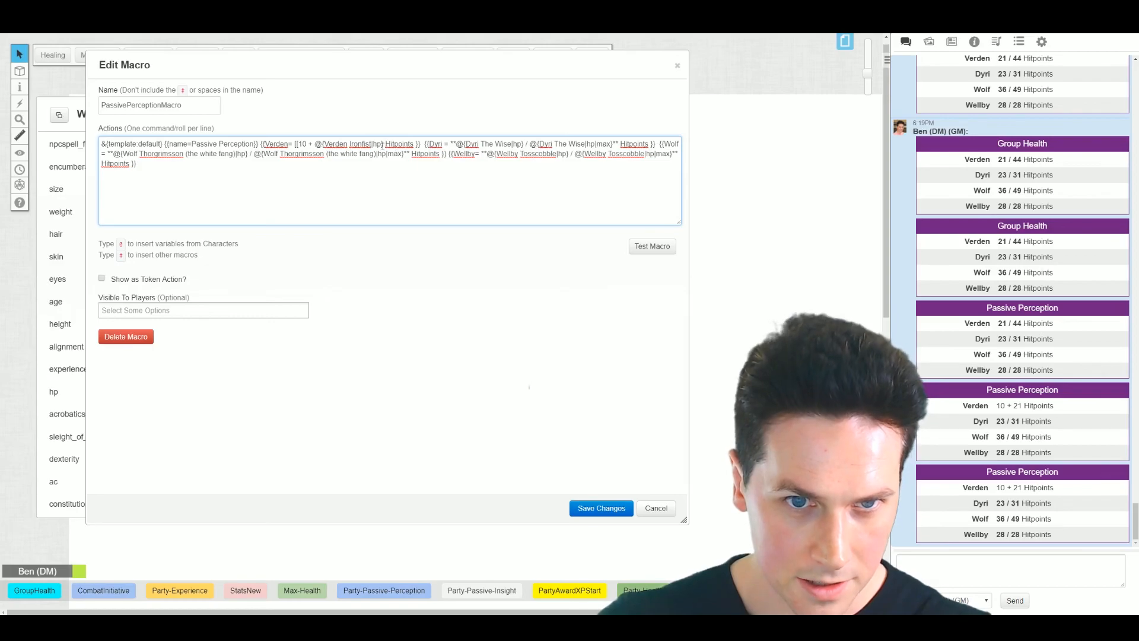
type("]]")
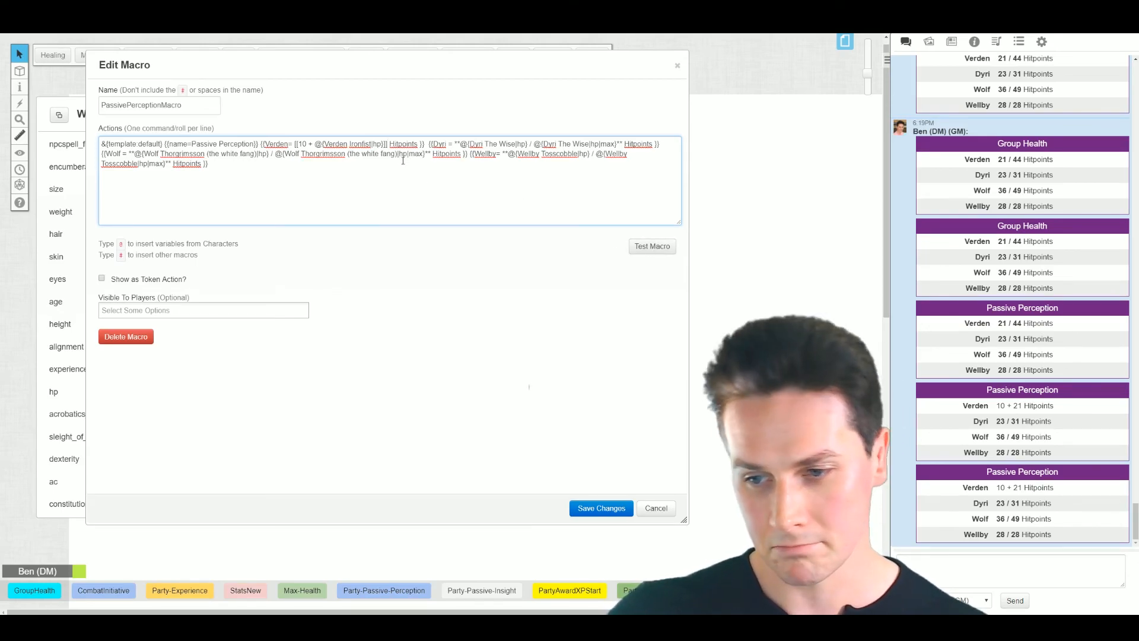
left_click(646, 247)
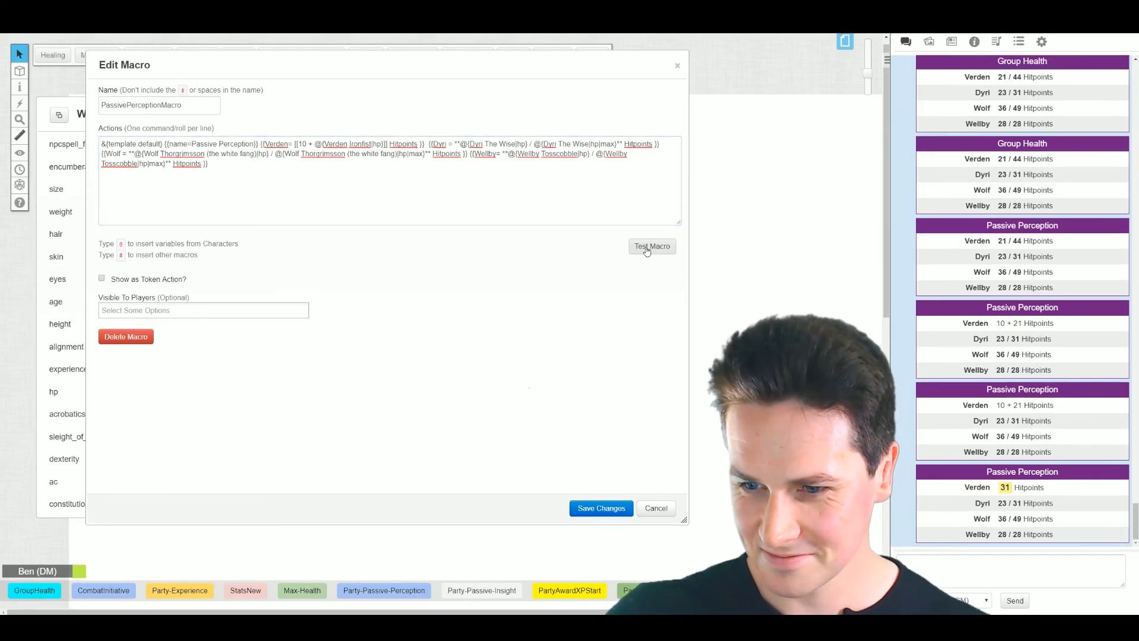
mouse_move(1006, 490)
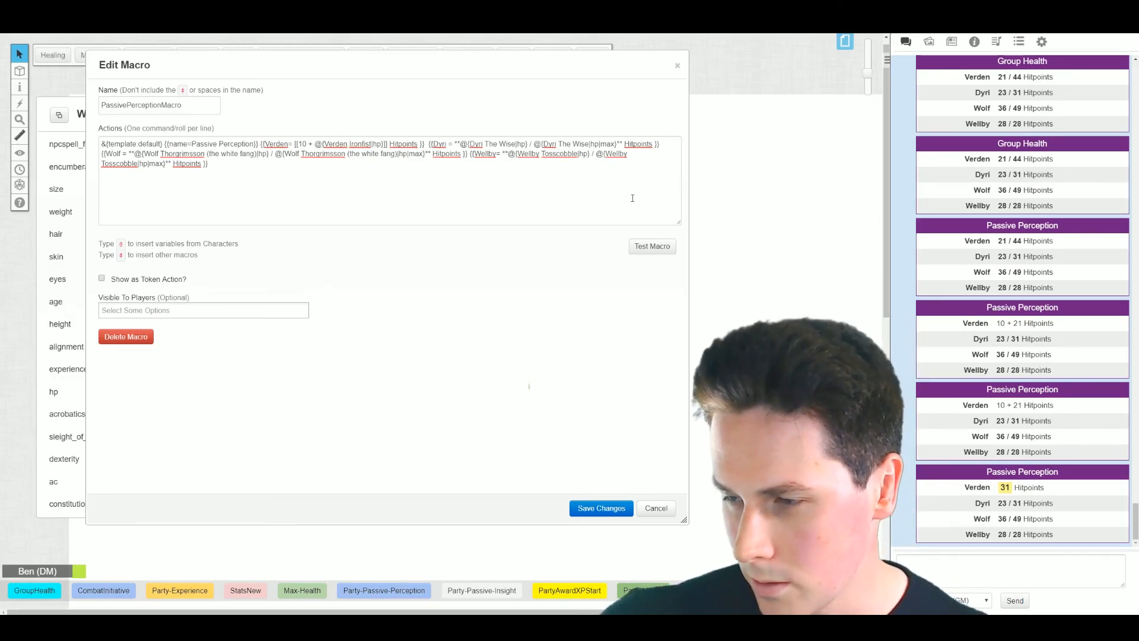
Move the macro editor aside and pop Wellby Tosscobble's attribute list out into a separate window.
left_click_drag(518, 63, 695, 53)
left_click(229, 112)
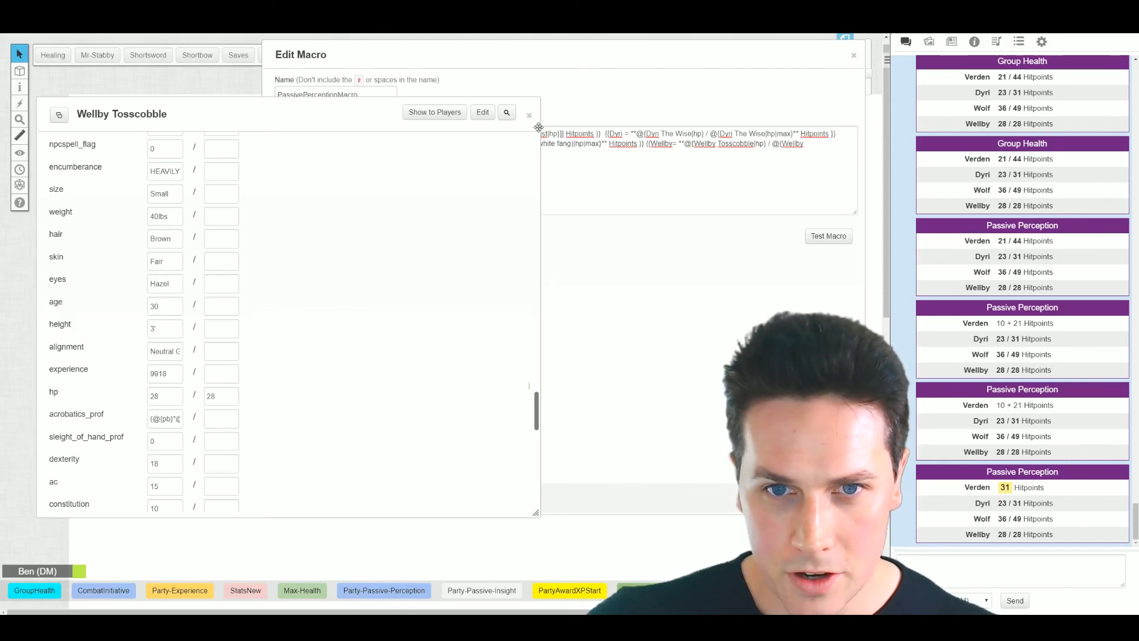
left_click_drag(540, 128, 567, 127)
scroll(497, 151, "up", 15)
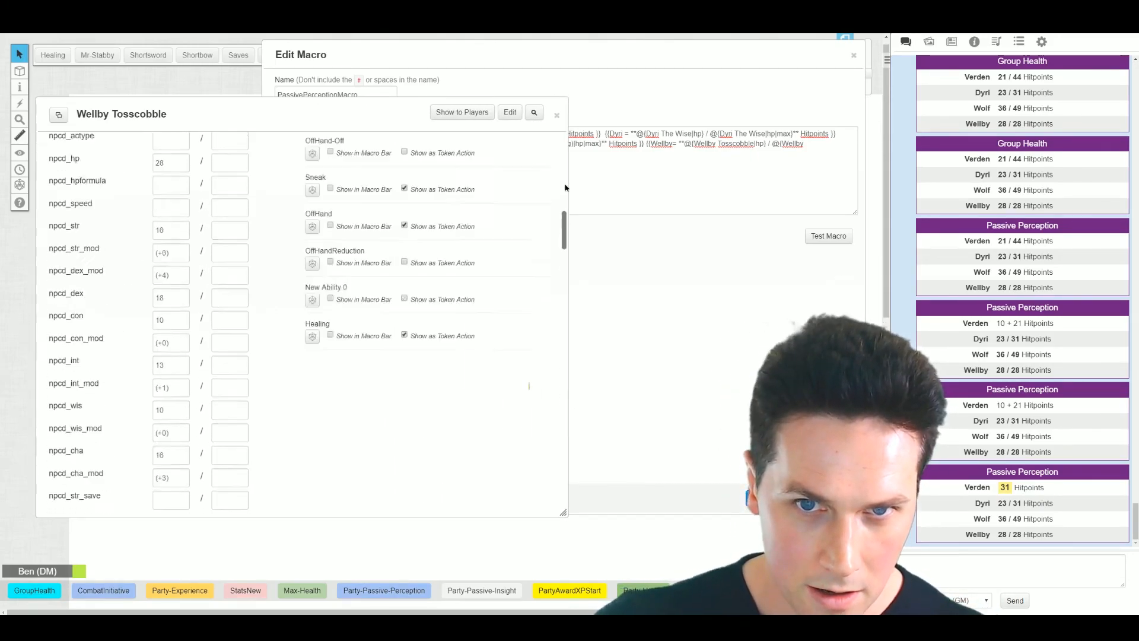
left_click(58, 112)
left_click_drag(136, 38, 212, 73)
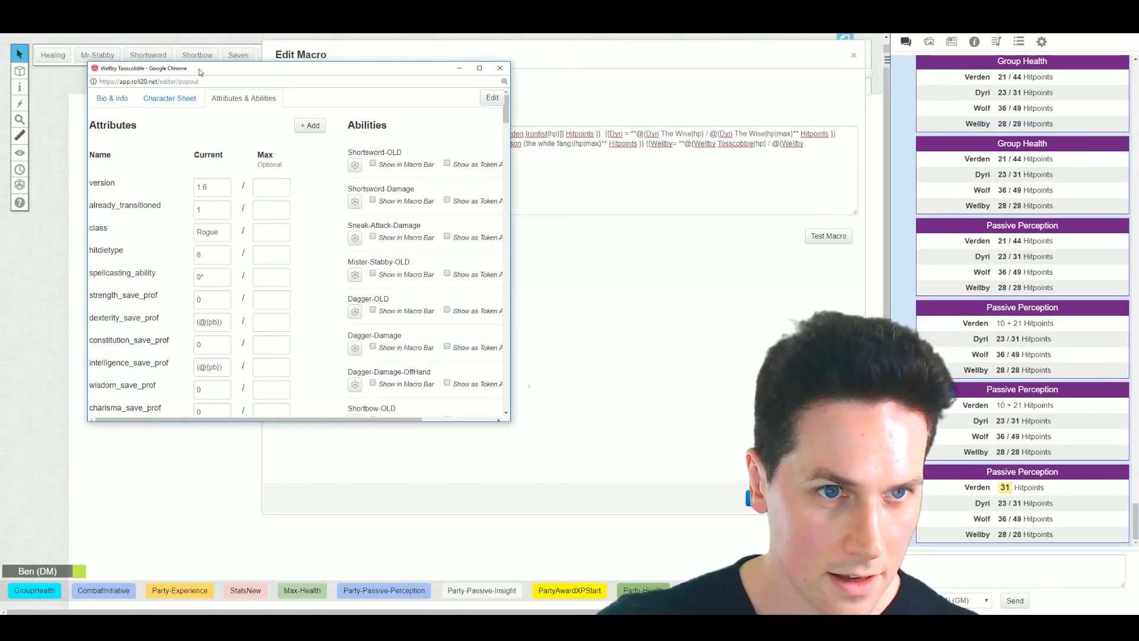
Search Wellby's attributes for perception_.
key("ctrl+f")
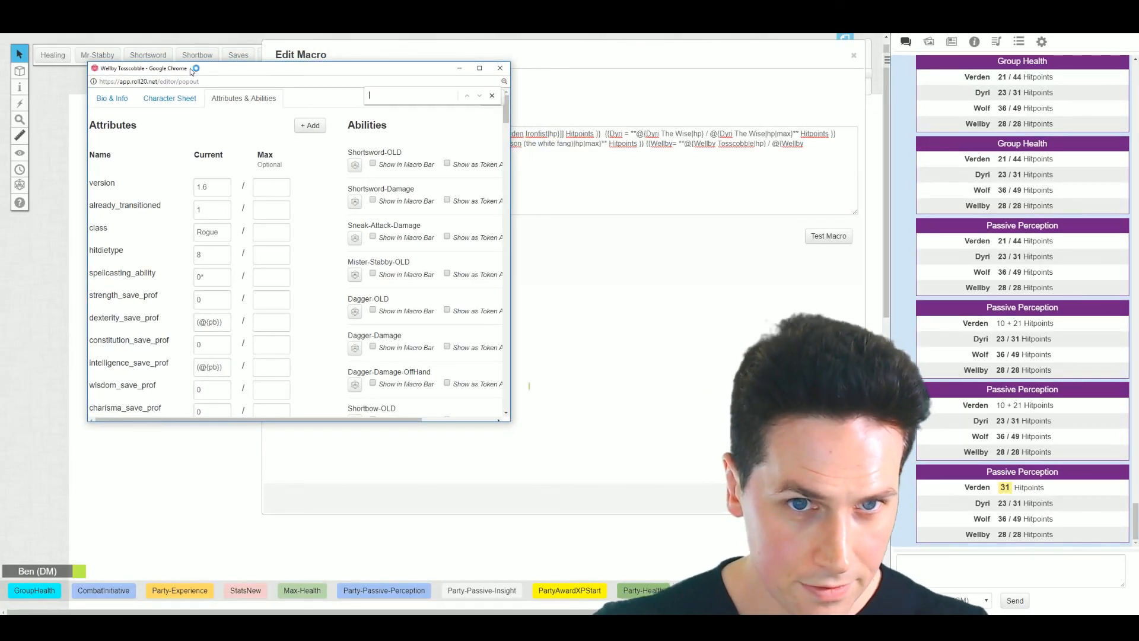
type("perc")
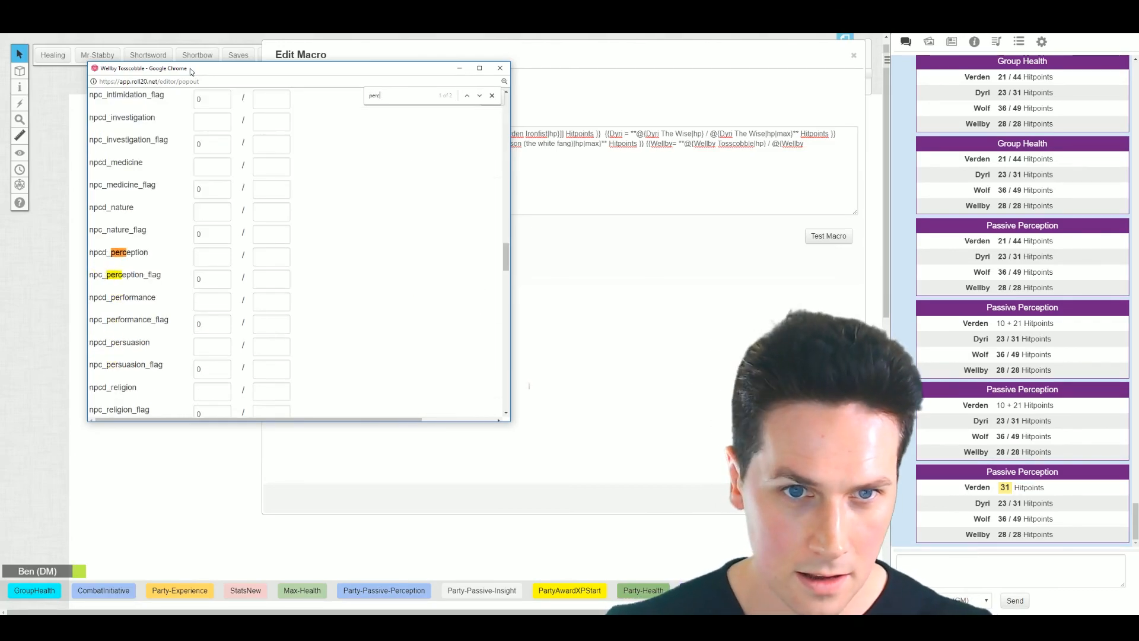
type("eption_pr")
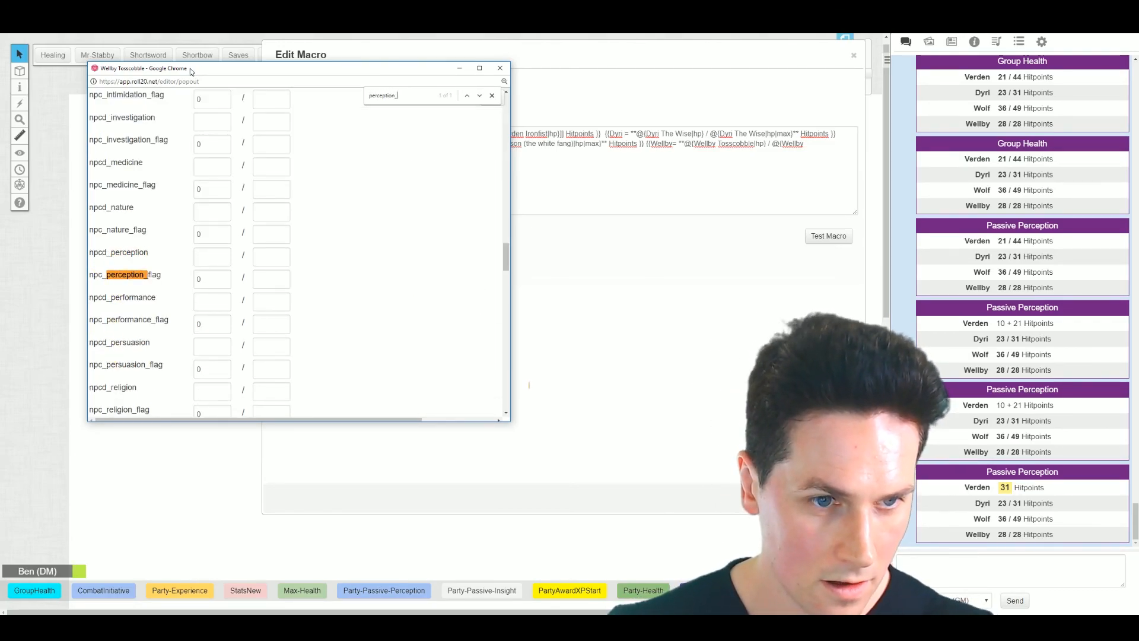
key("BackSpace")
key("BackSpace")
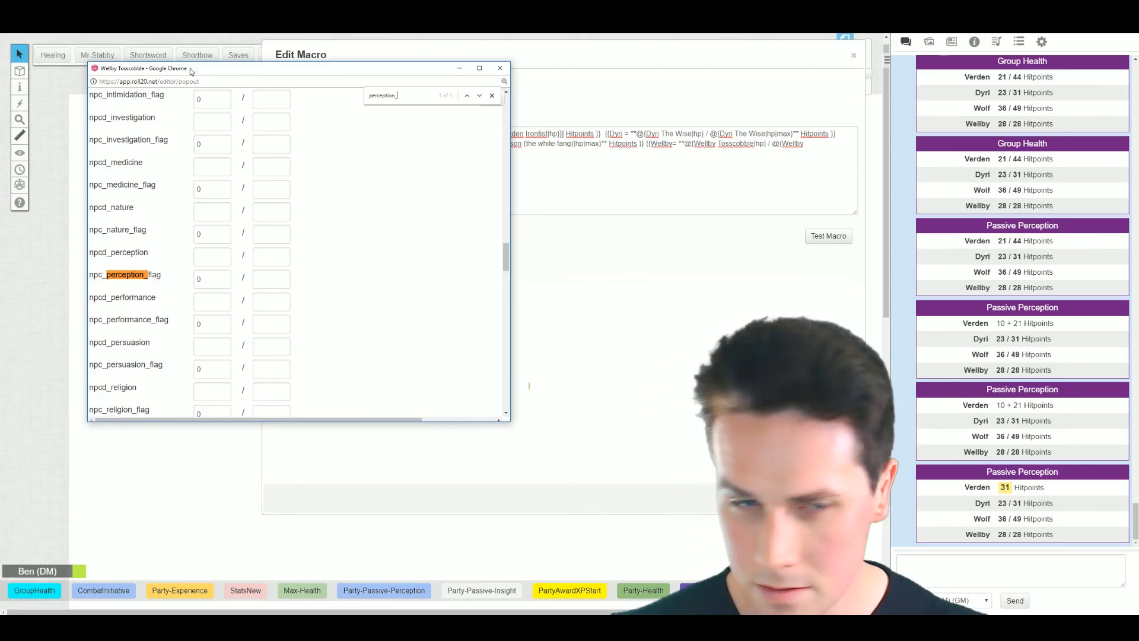
key("BackSpace")
type("_")
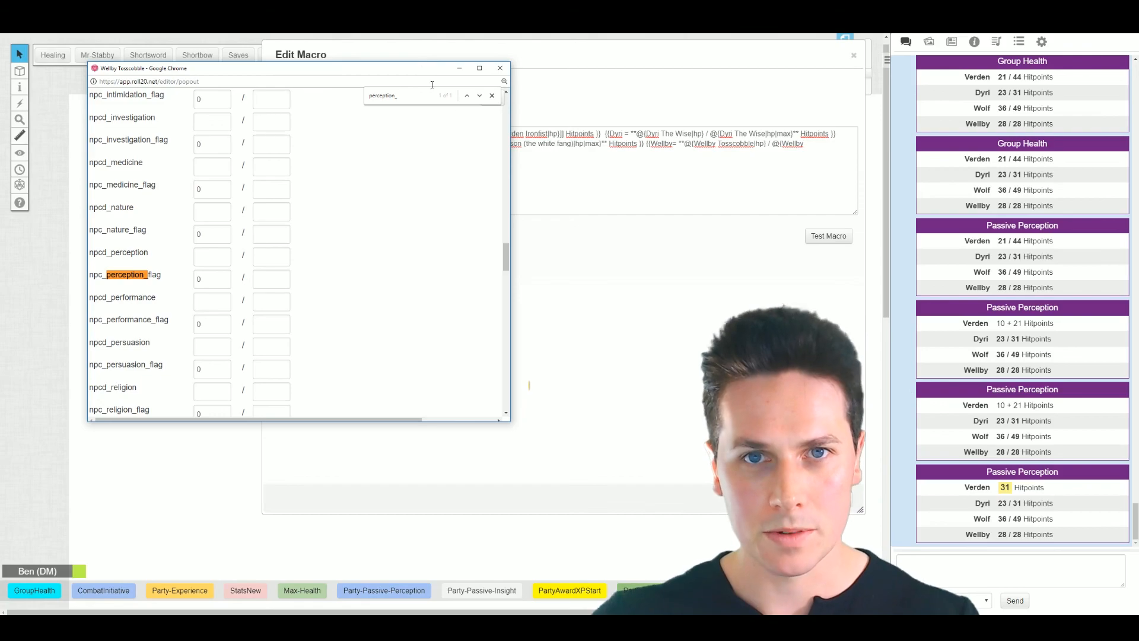
Search Wellby's attributes for npcd_wis_mod and look through the neighbouring entries.
key("ctrl+f")
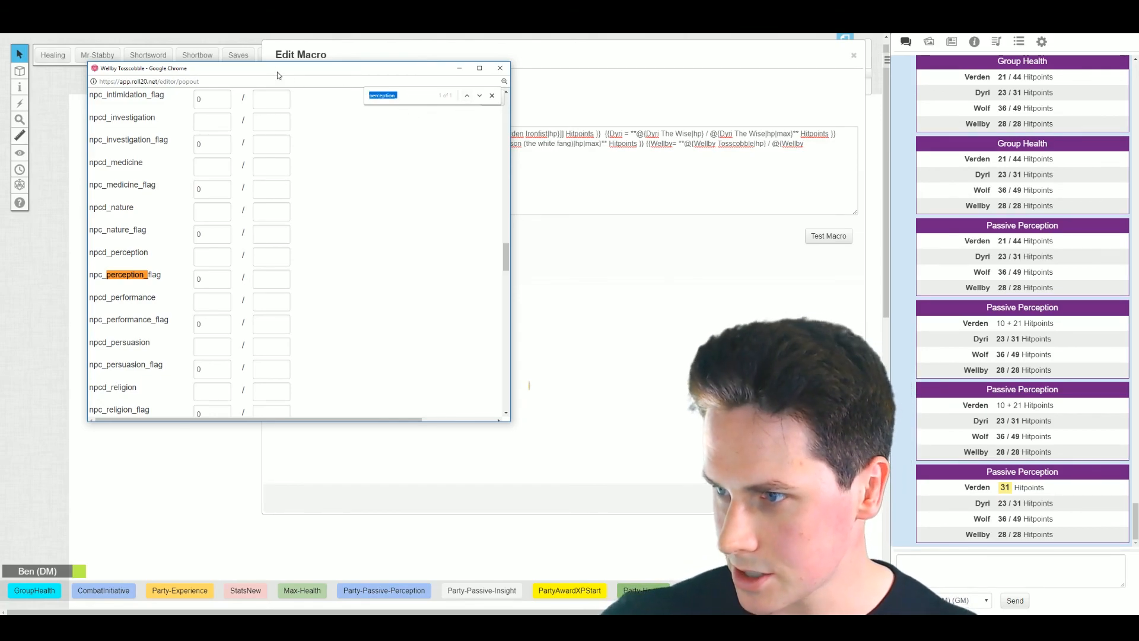
type("npcd")
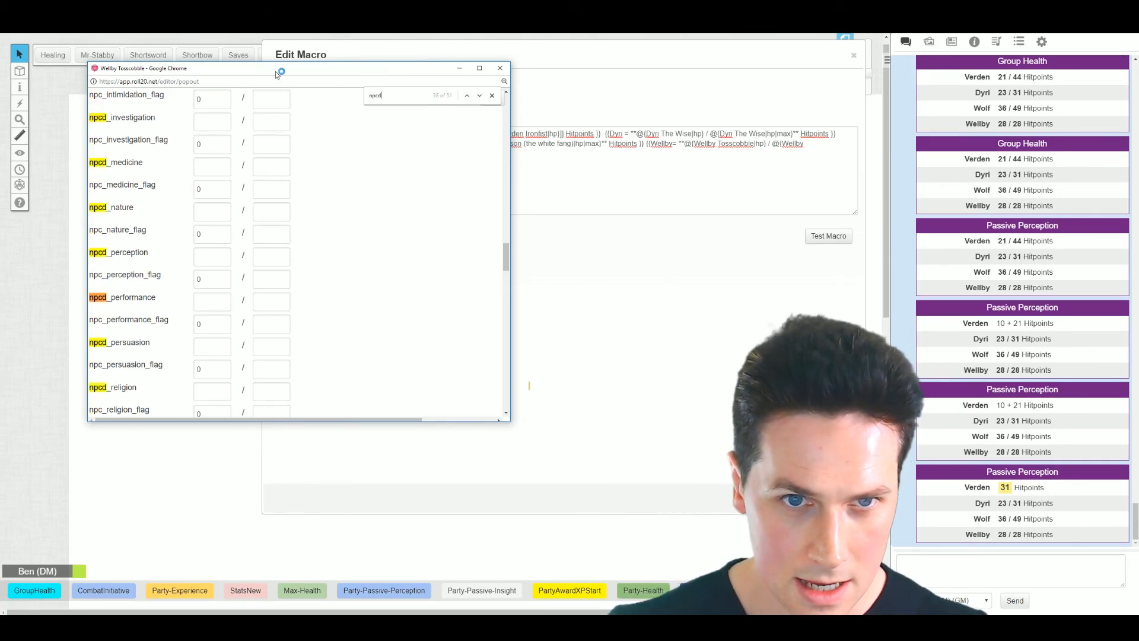
type("_wis_mod")
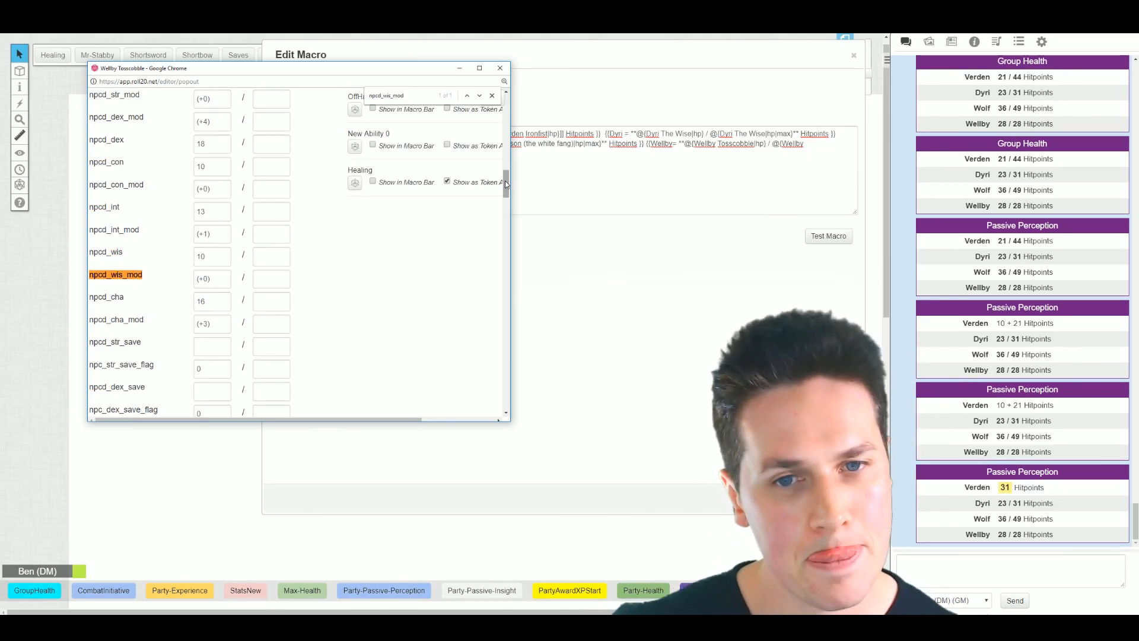
left_click_drag(508, 186, 506, 212)
Search Wellby's attributes for wisdom, cycle through the matches, and return to the start of the list.
double_click(397, 93)
type("wis")
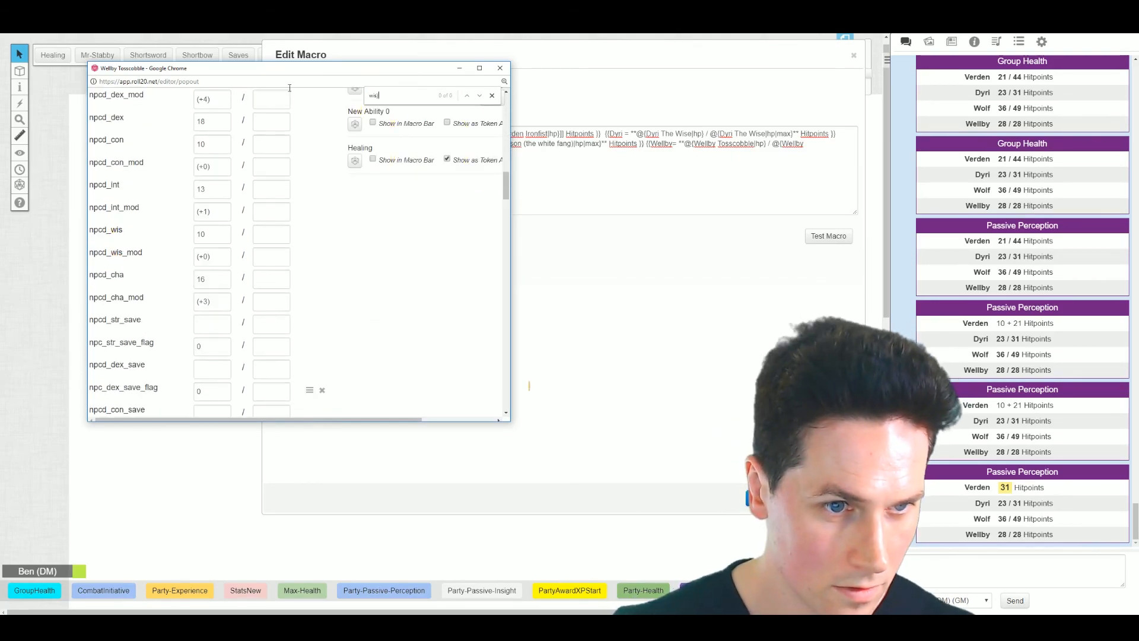
type("dom")
key("Return")
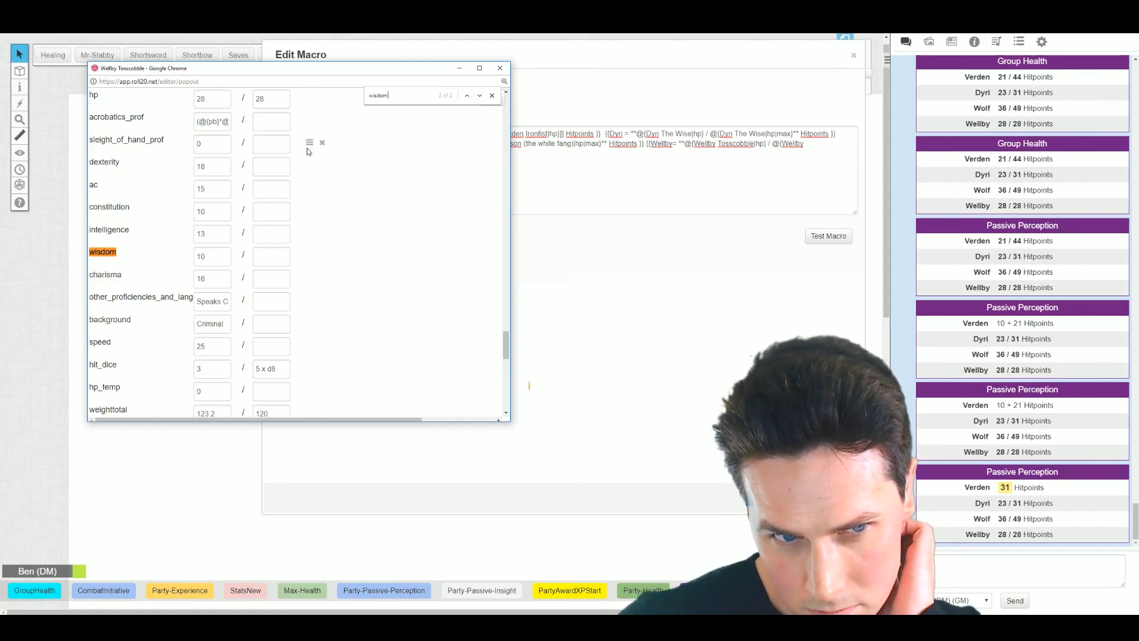
left_click(480, 102)
left_click(480, 102)
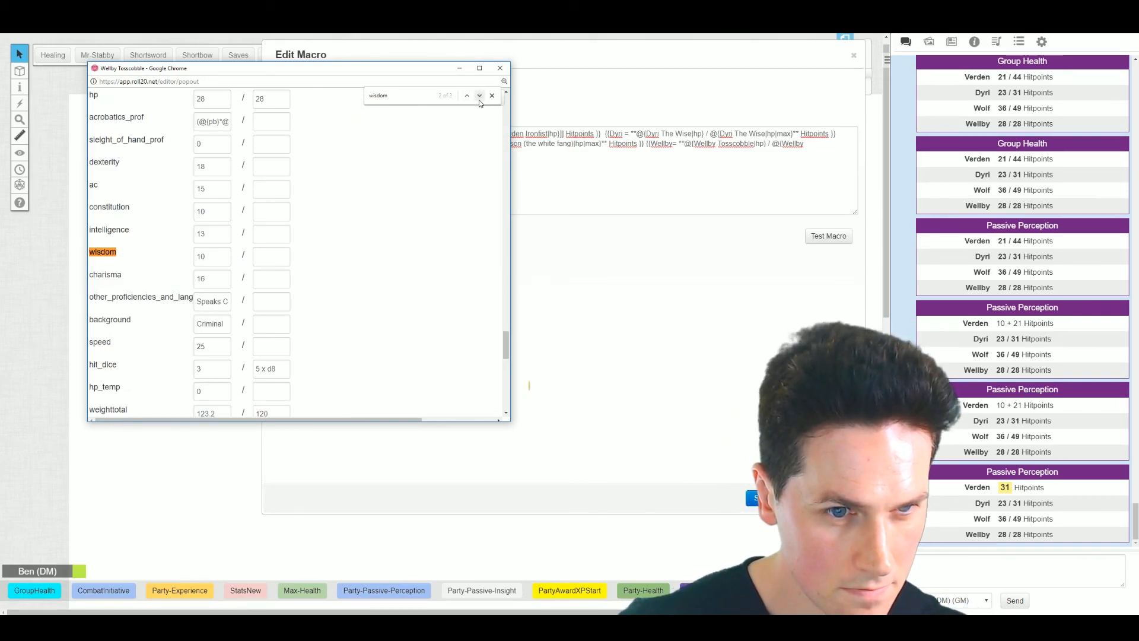
left_click(480, 102)
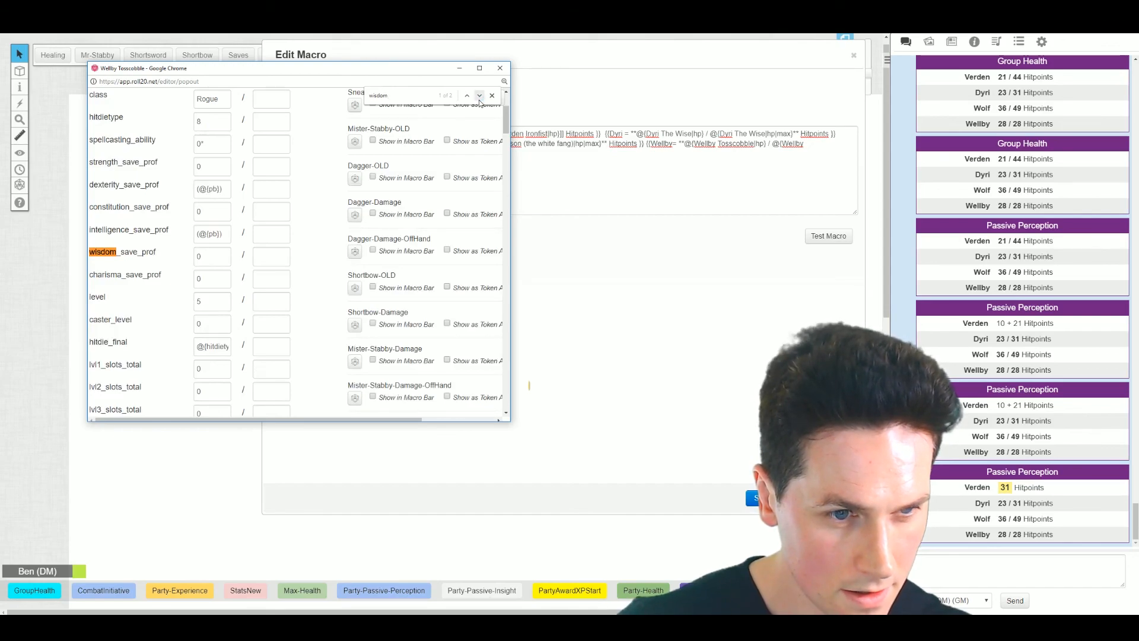
left_click(480, 101)
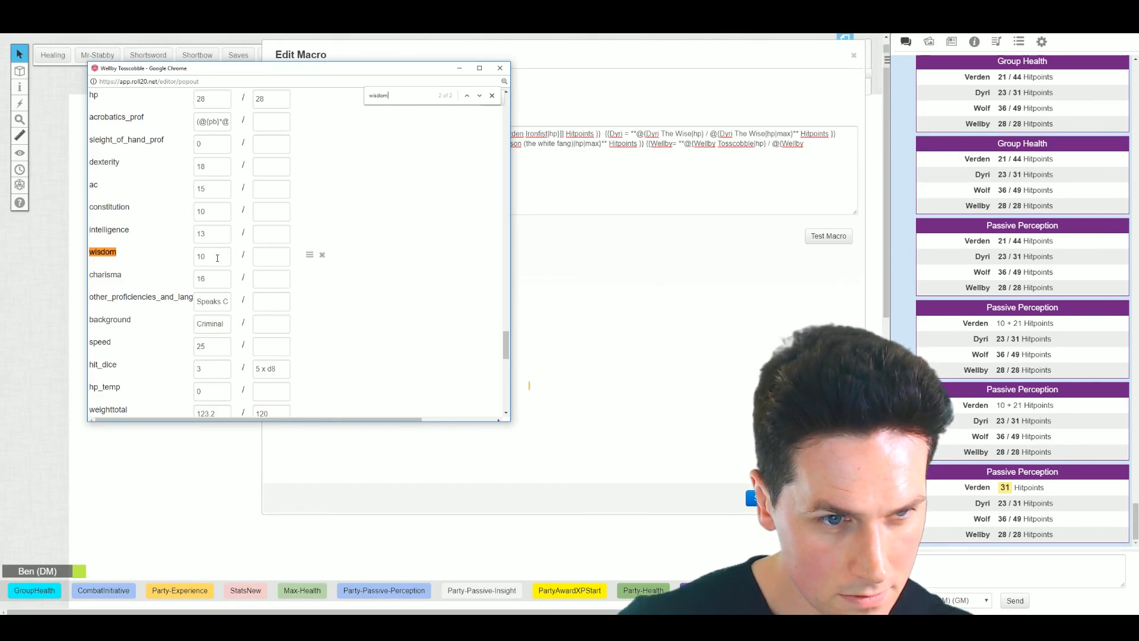
left_click(479, 95)
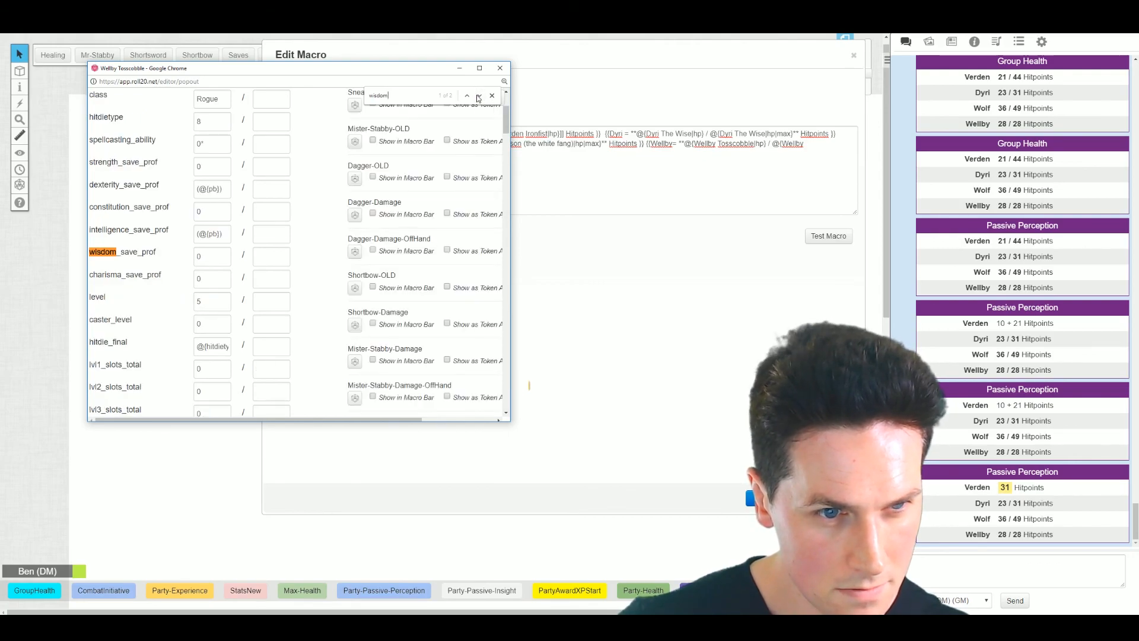
left_click(479, 95)
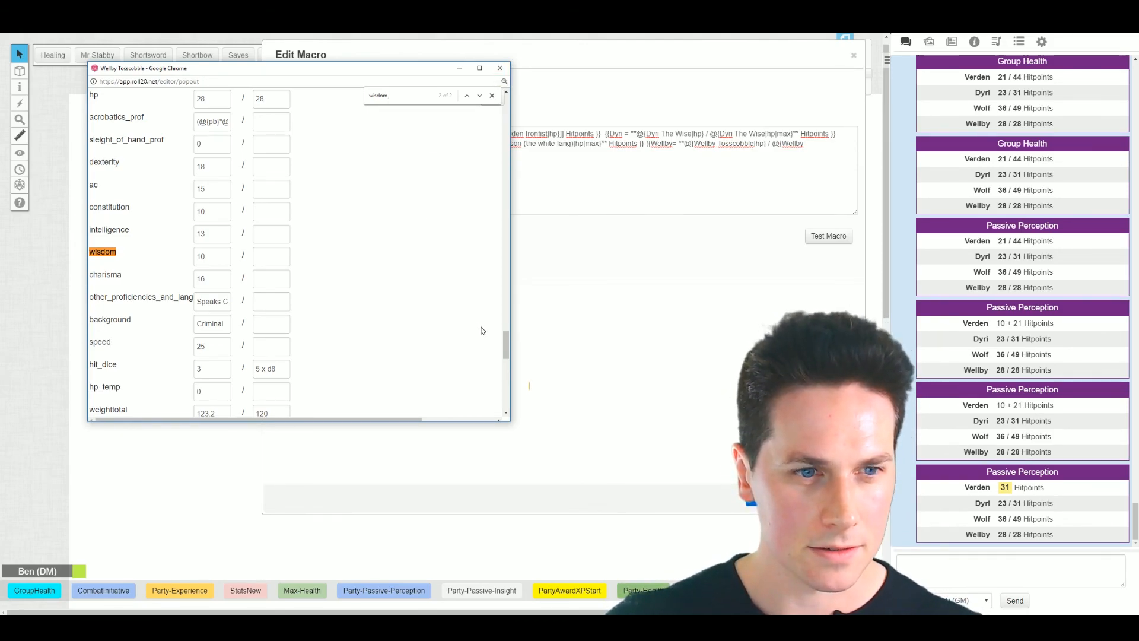
left_click_drag(506, 344, 506, 101)
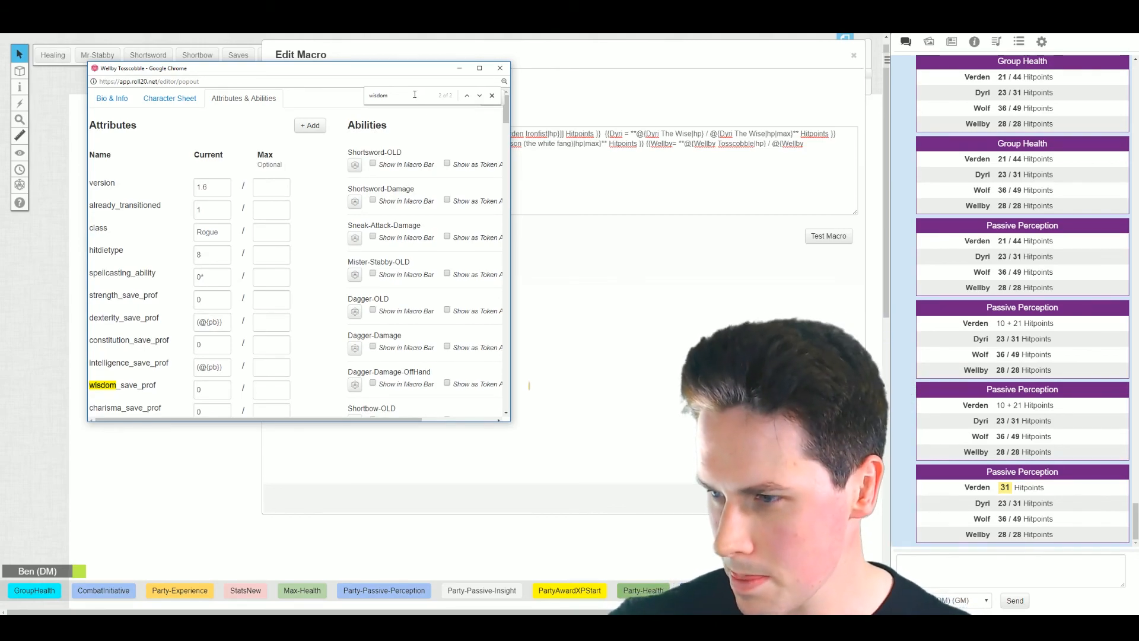
Close Wellby's attribute window and replace the hp attribute in Verden's inline roll with npcd_wis_mod.
left_click(500, 70)
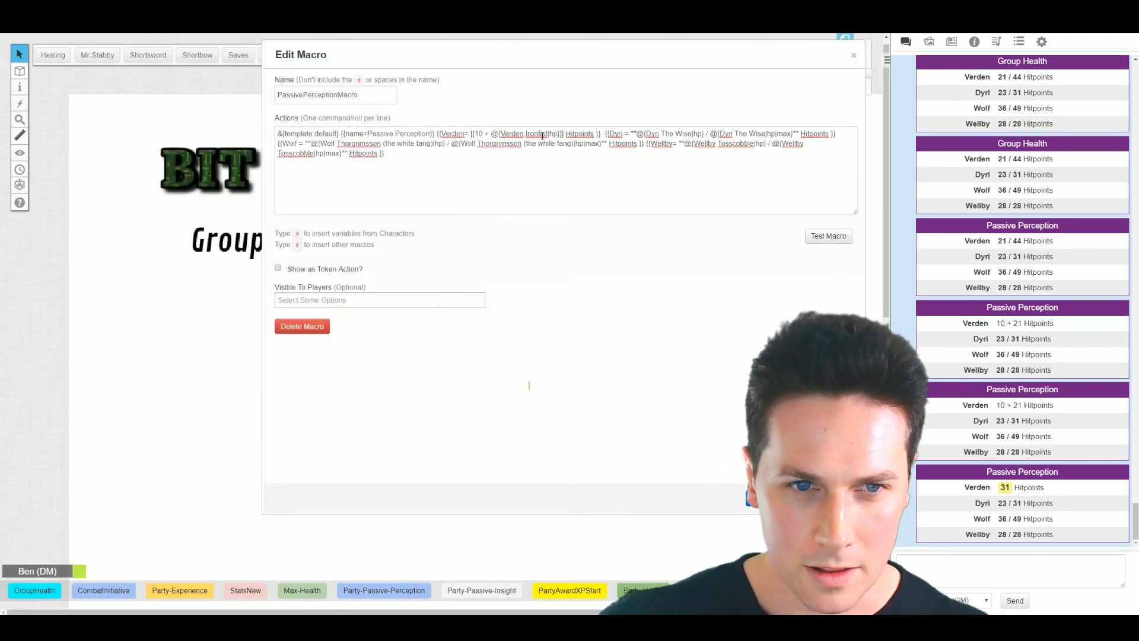
double_click(582, 135)
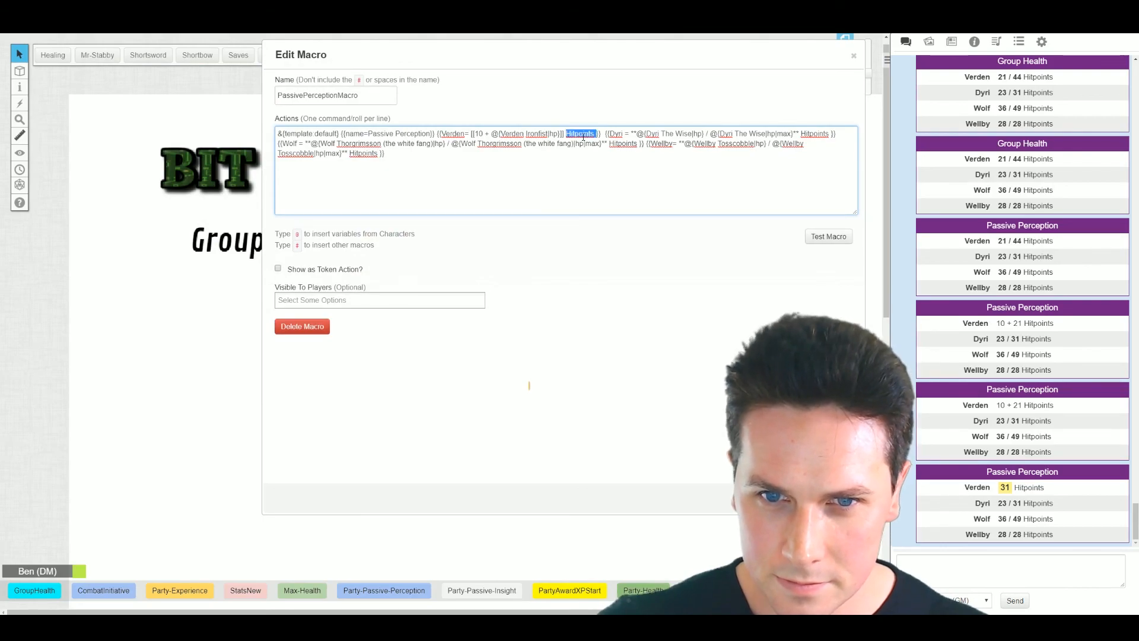
double_click(553, 135)
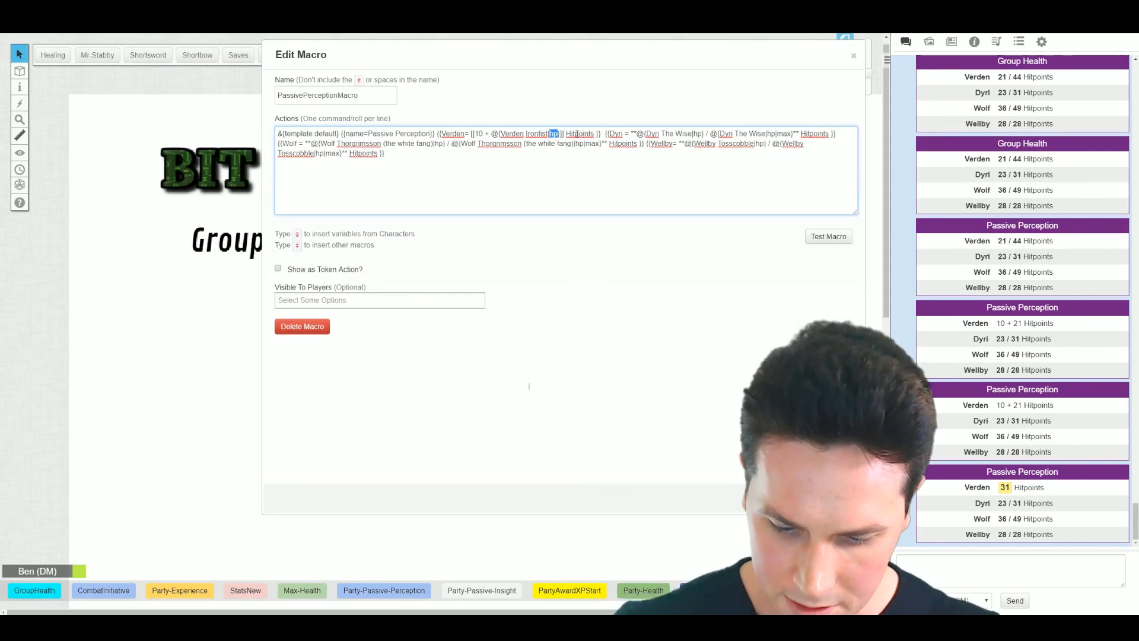
type("p")
type("pc")
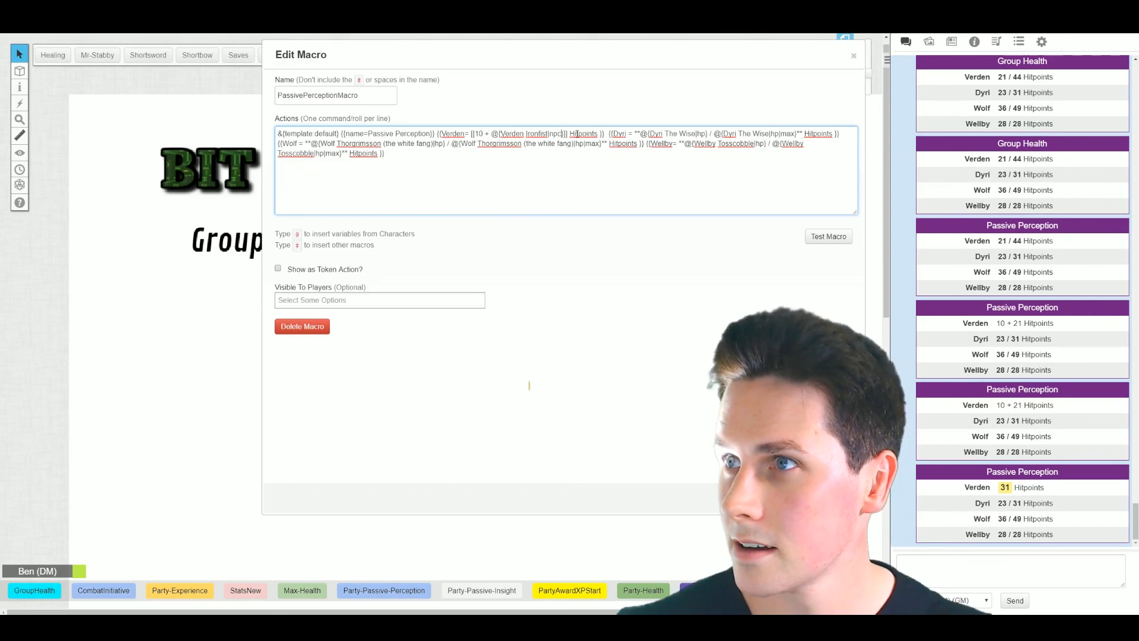
type("d")
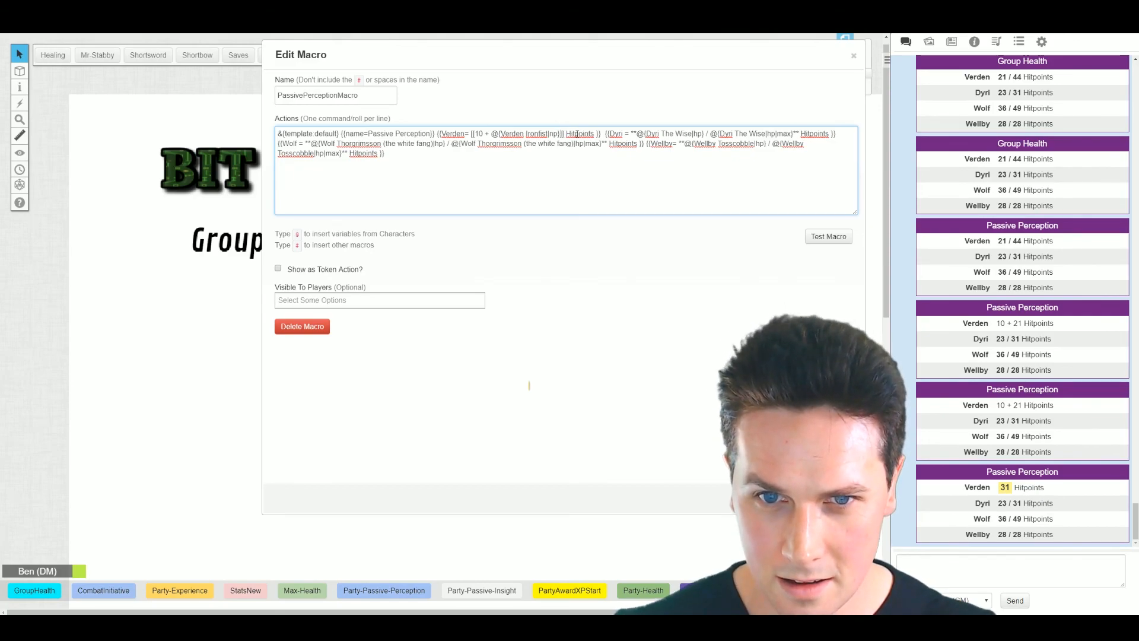
type("_wis_mod")
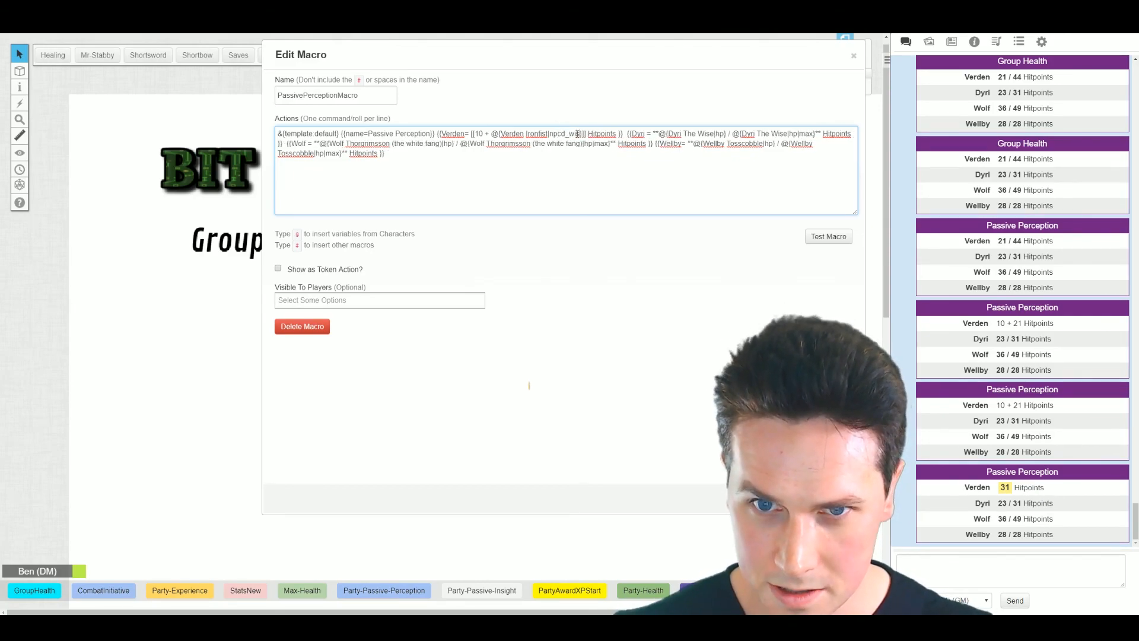
Delete the Hitpoints label from Verden's entry in the macro and test the macro.
double_click(620, 133)
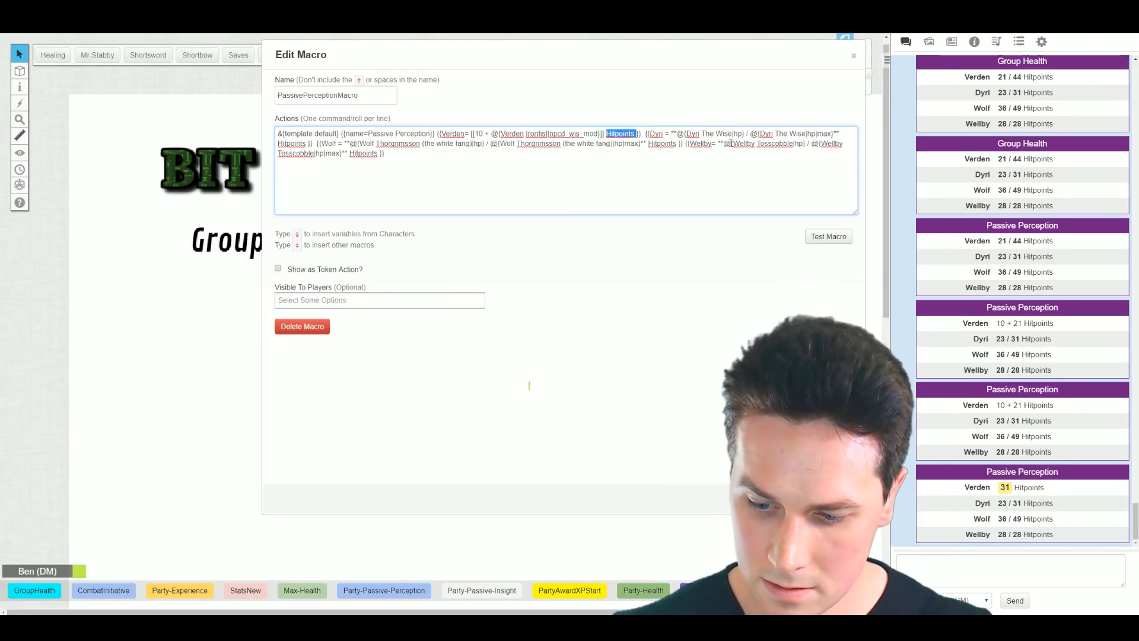
key("BackSpace")
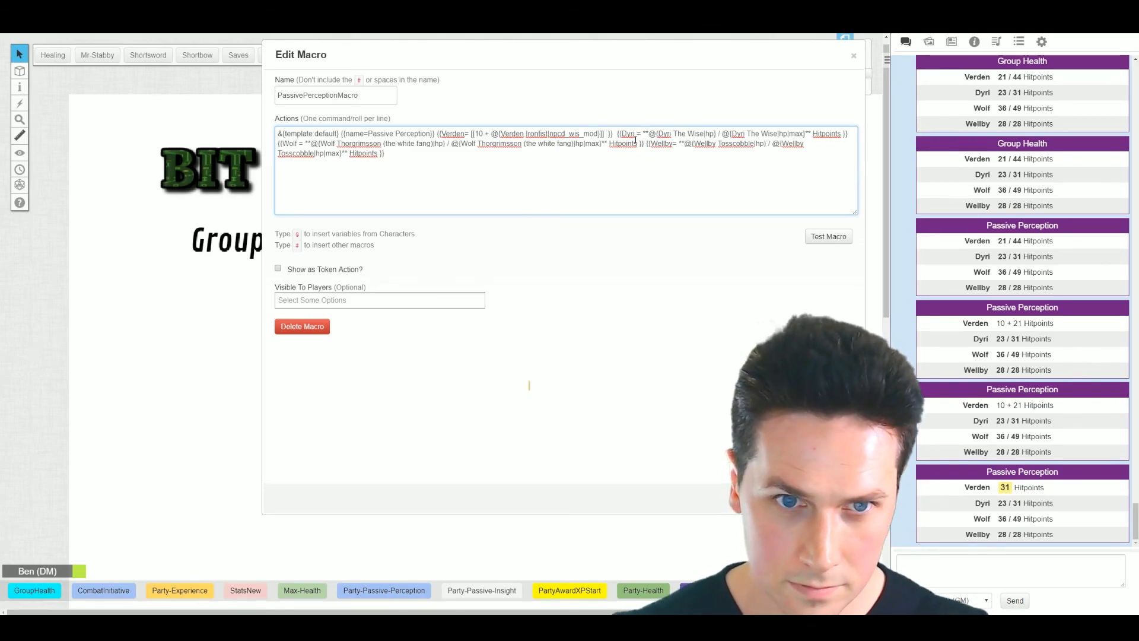
key("BackSpace")
left_click(833, 236)
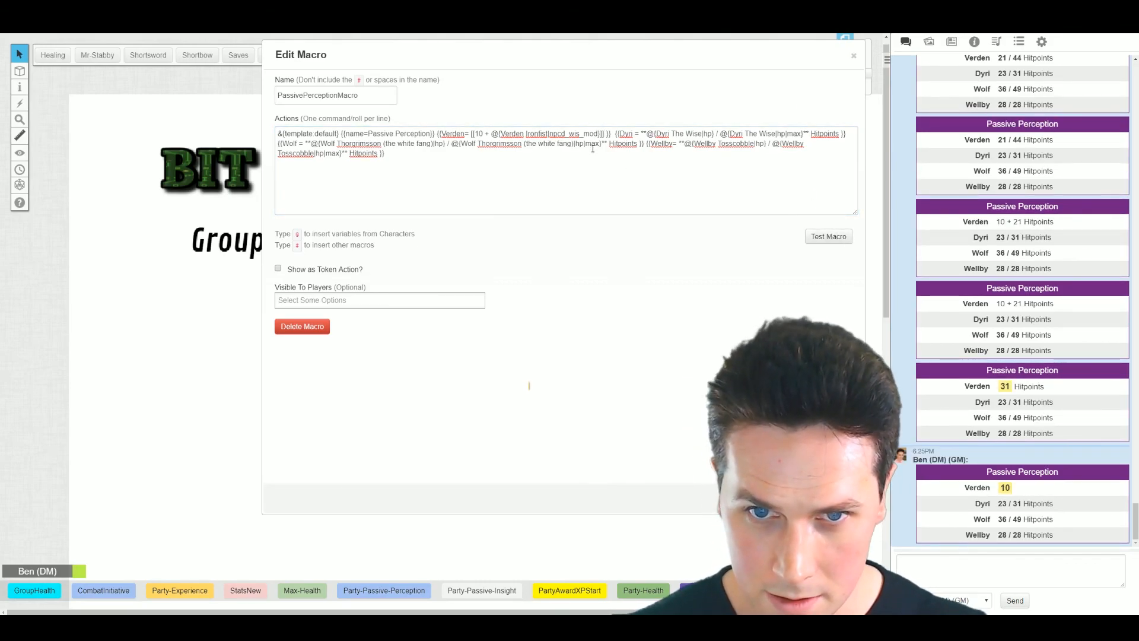
Open Verden Ironfist's character sheet from his token and set his Wisdom score to 12.
left_click_drag(548, 55, 403, 84)
left_click_drag(719, 120, 486, 129)
left_click(494, 363)
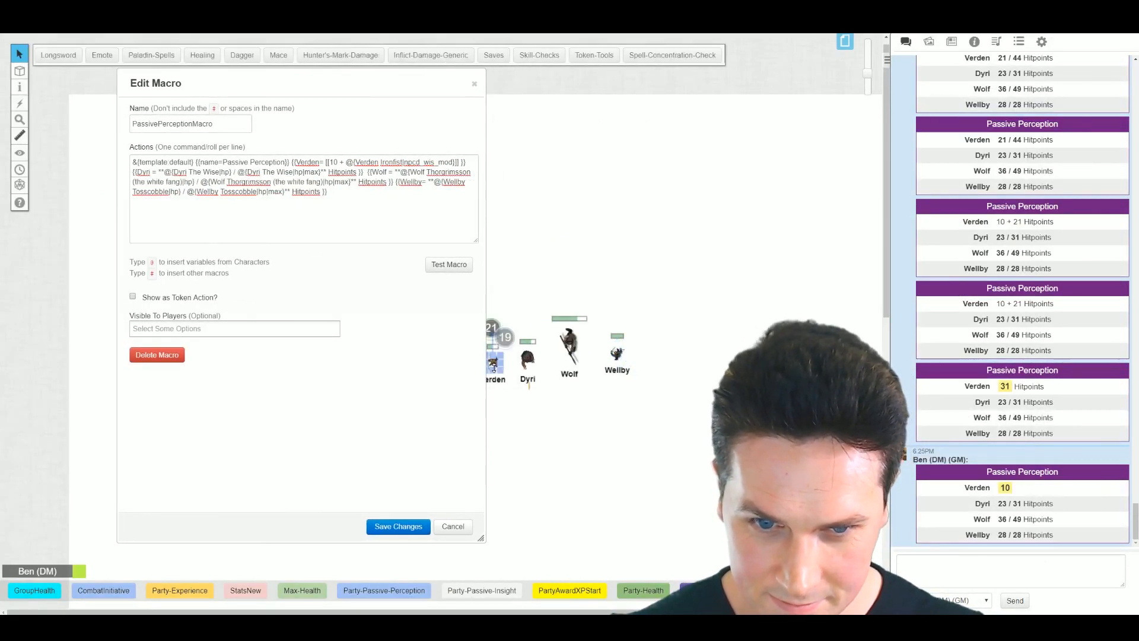
double_click(493, 363)
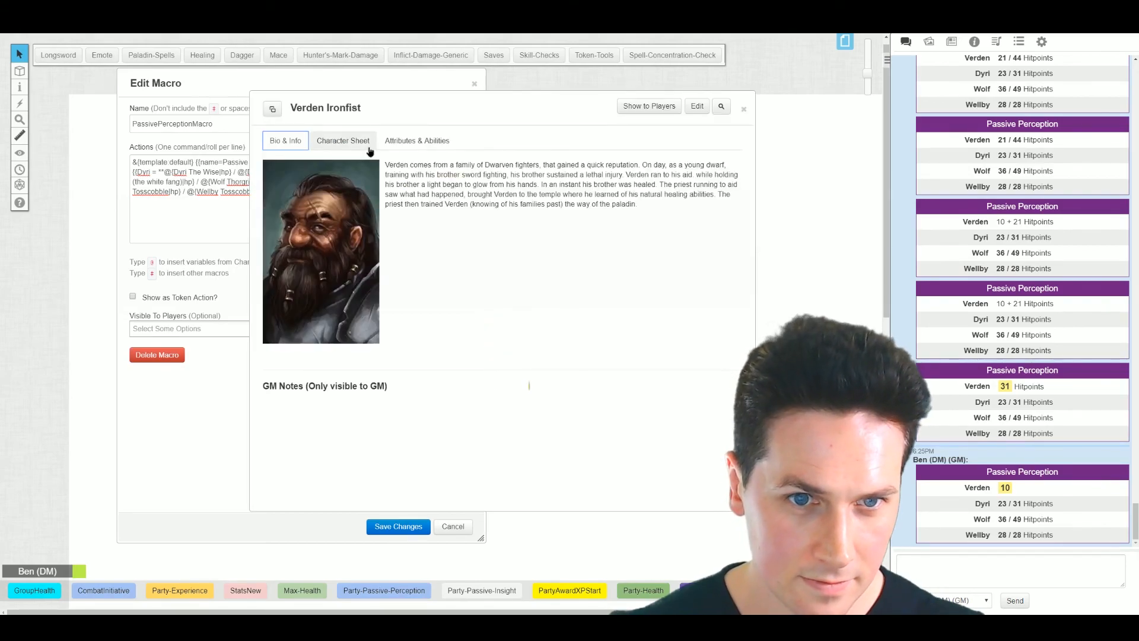
left_click(347, 141)
scroll(336, 281, "down", 3)
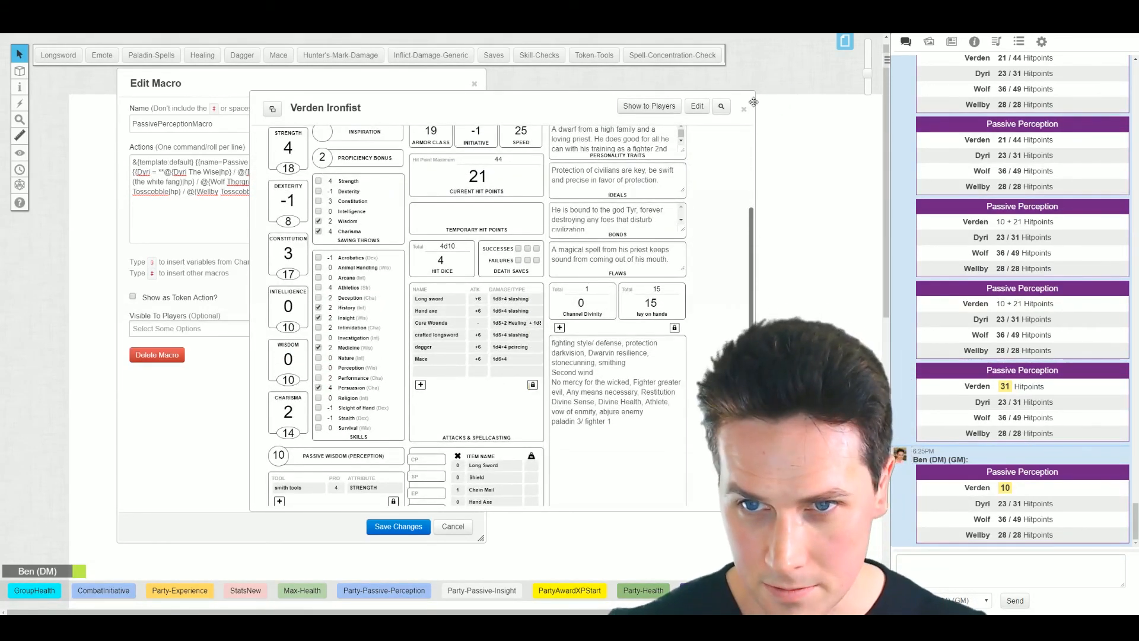
left_click_drag(297, 379, 289, 379)
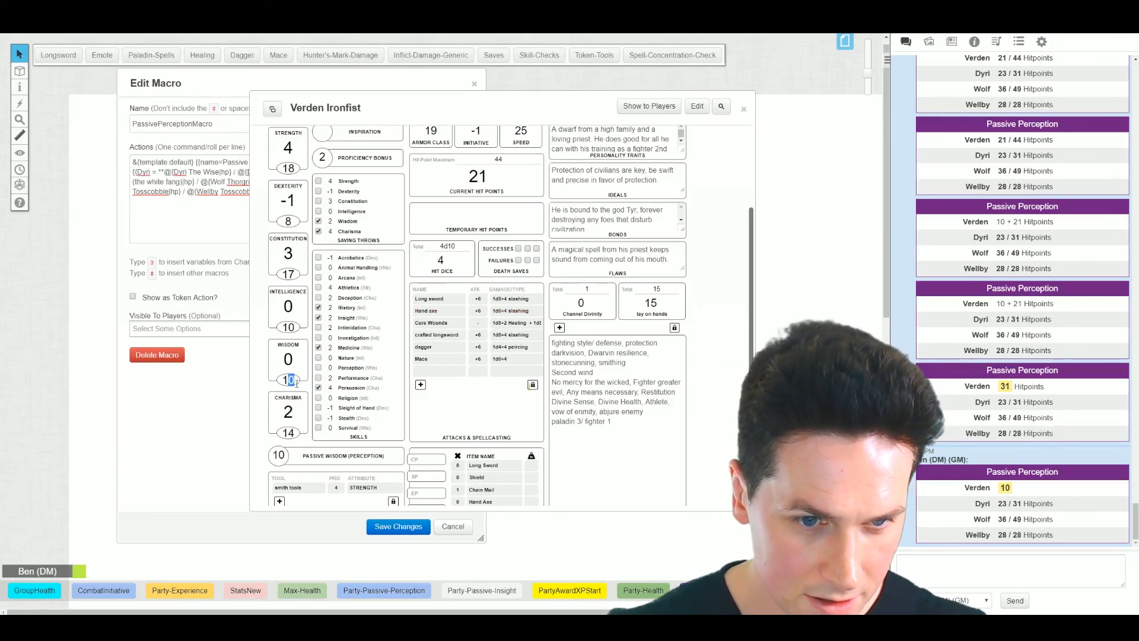
type("2")
key("Return")
Arrange the character sheet and macro editor side by side, test the macro, and inspect Verden's roll breakdown.
left_click_drag(391, 108, 159, 217)
left_click_drag(305, 88, 395, 84)
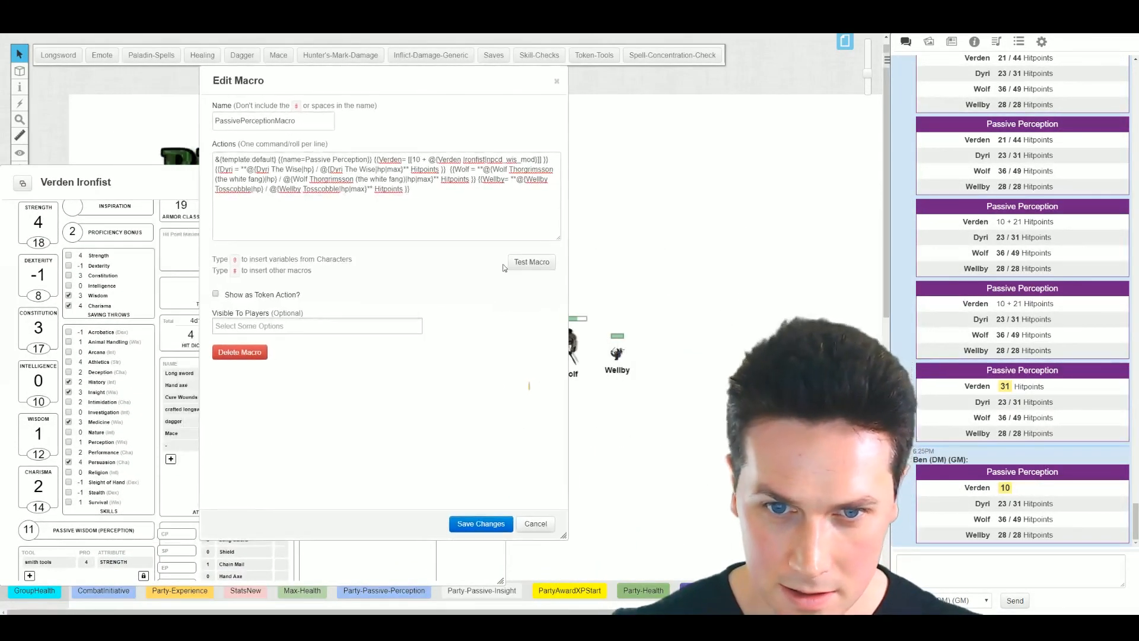
left_click(521, 262)
mouse_move(1012, 493)
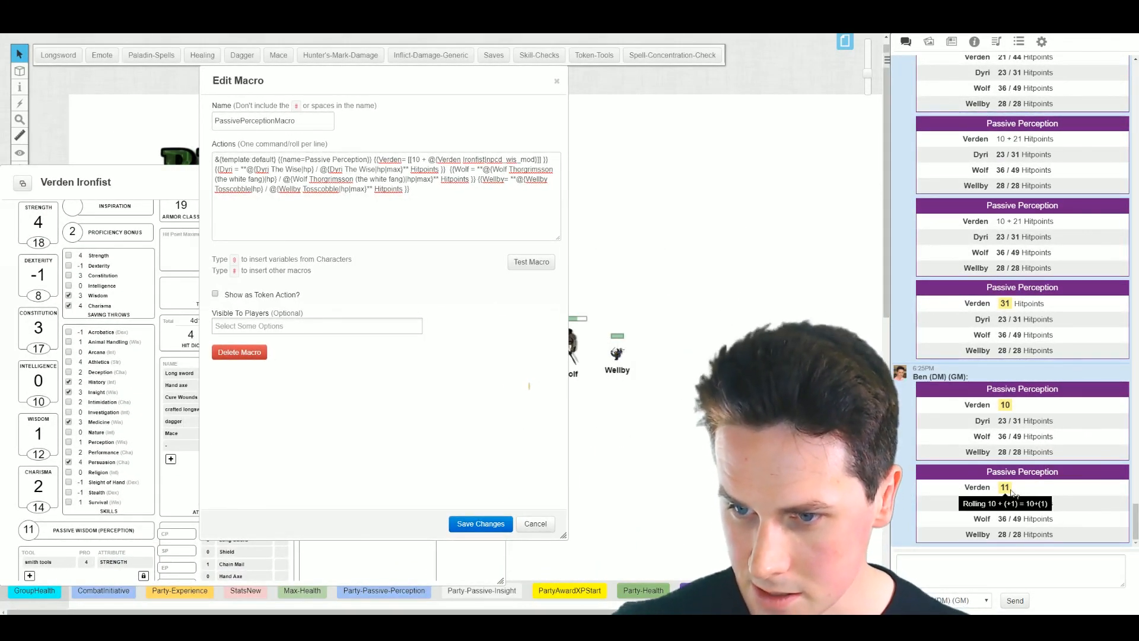
Widen the macro editor and append a plus sign with a copy of the @{Verden Ironfist|npcd_wis_mod} reference to Verden's entry.
left_click(525, 164)
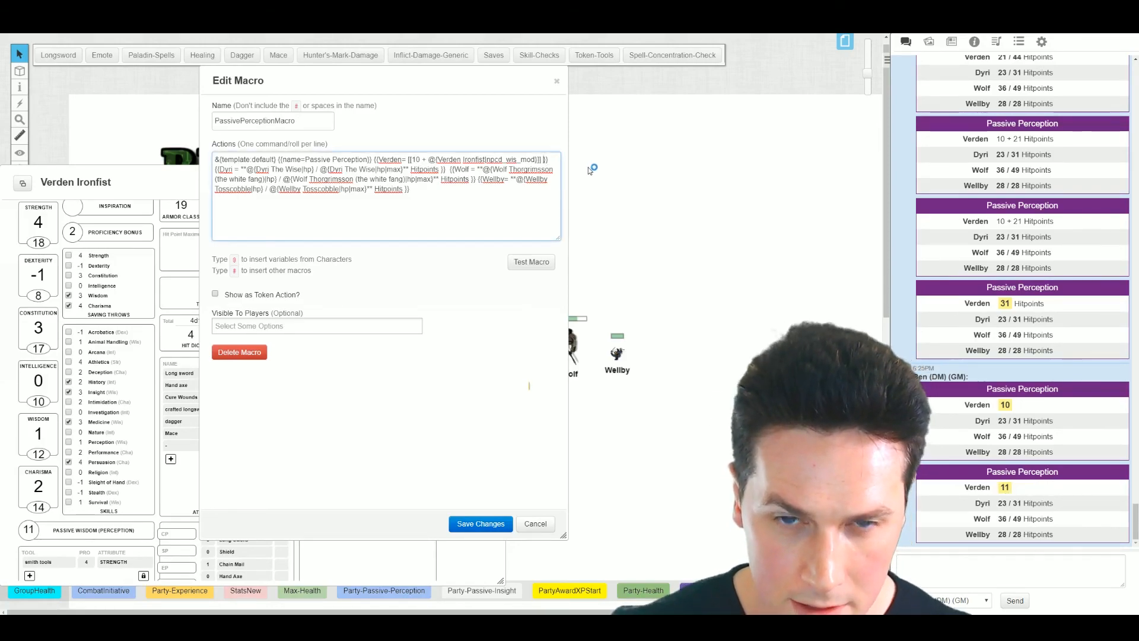
type("_")
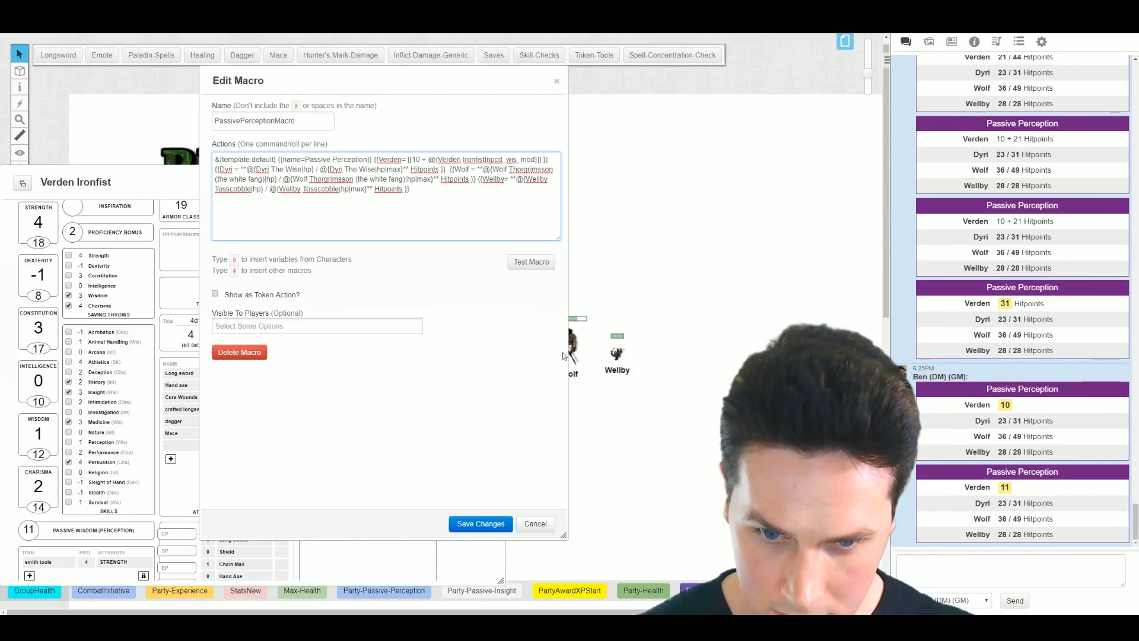
left_click_drag(608, 536, 806, 537)
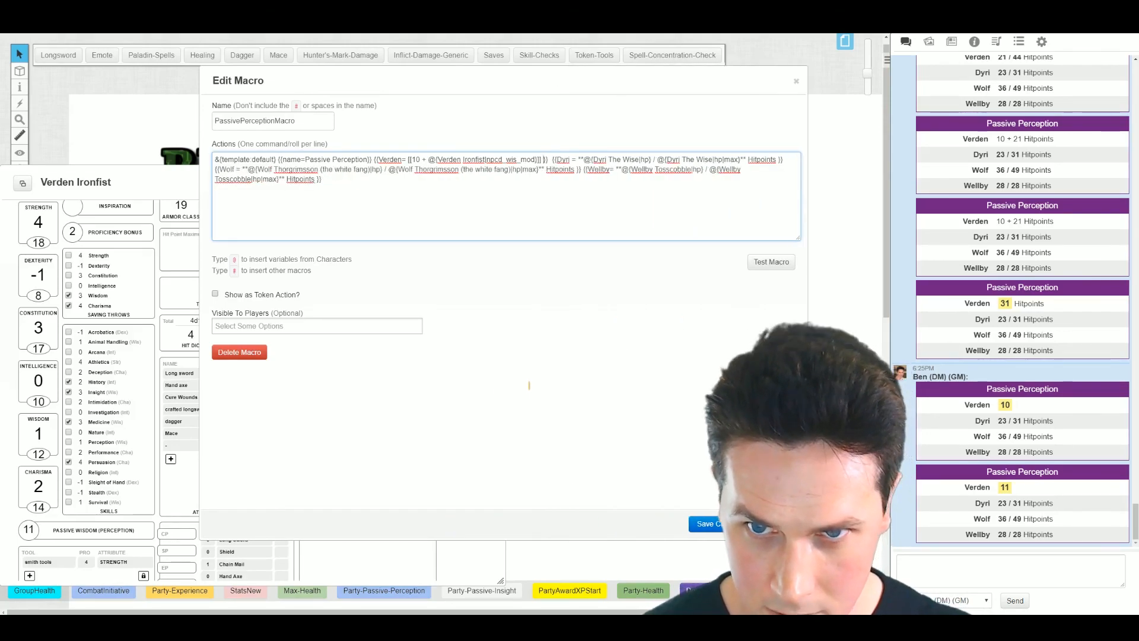
left_click(539, 158)
type("+")
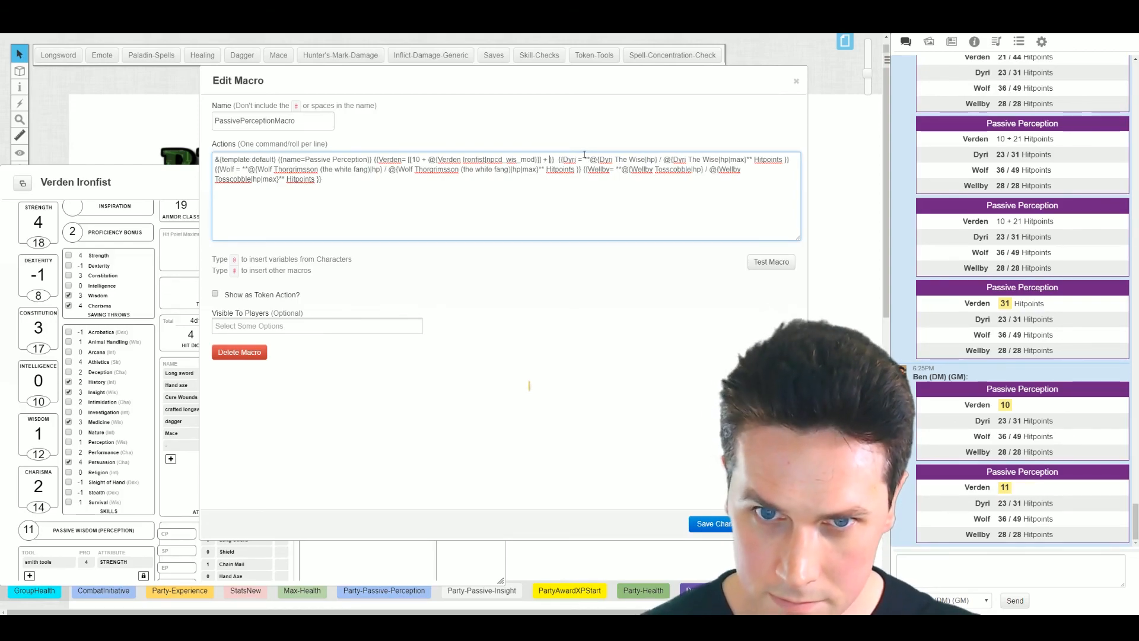
left_click_drag(428, 159, 543, 159)
key("ctrl+c")
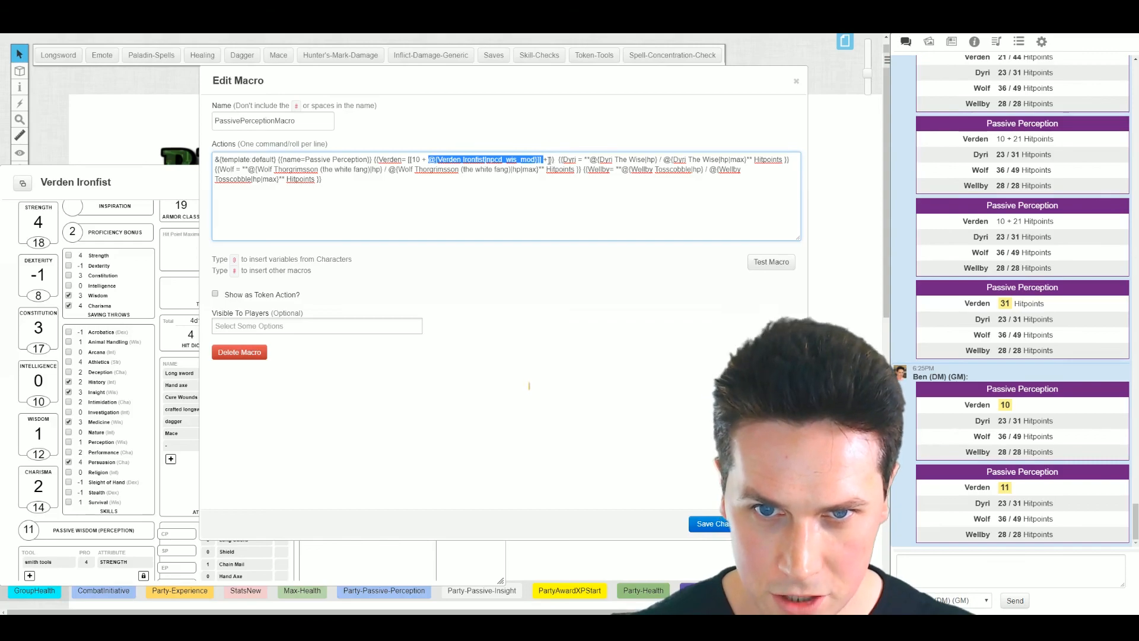
left_click(549, 159)
key("ctrl+v")
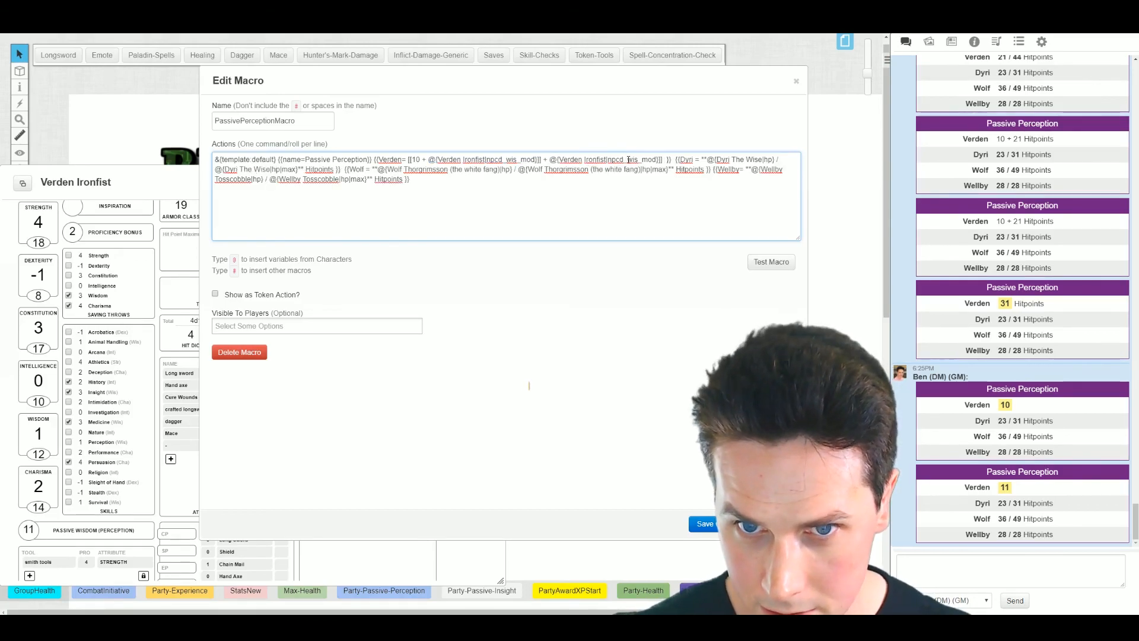
Change the attribute in Verden's second reference to perception_prof and test the macro.
left_click_drag(608, 160, 623, 160)
left_click(612, 160)
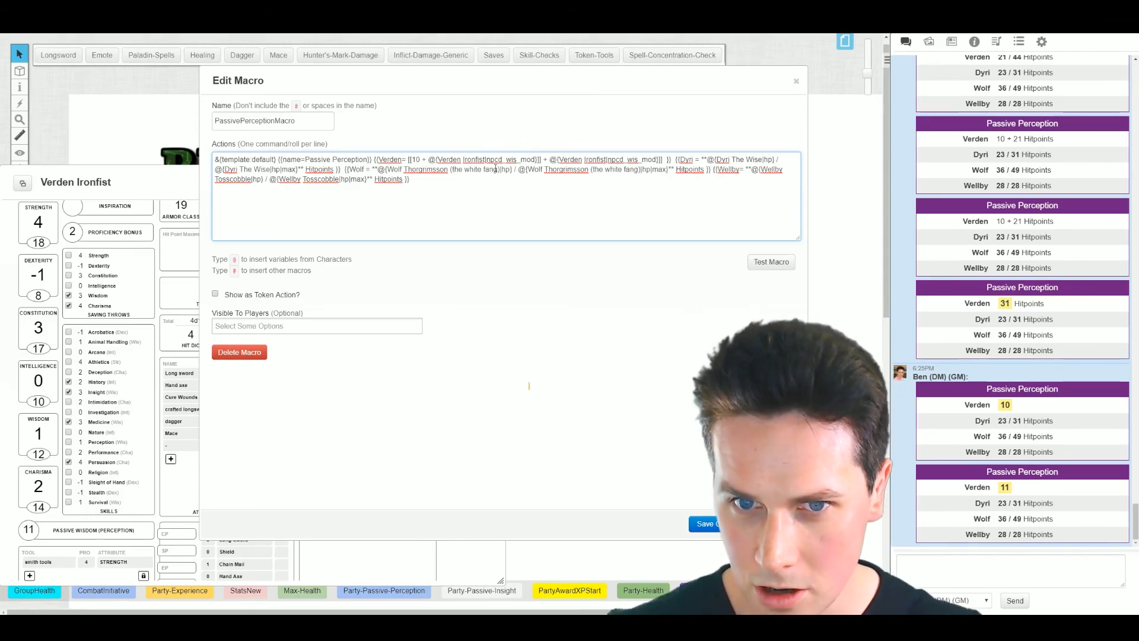
left_click_drag(607, 160, 657, 159)
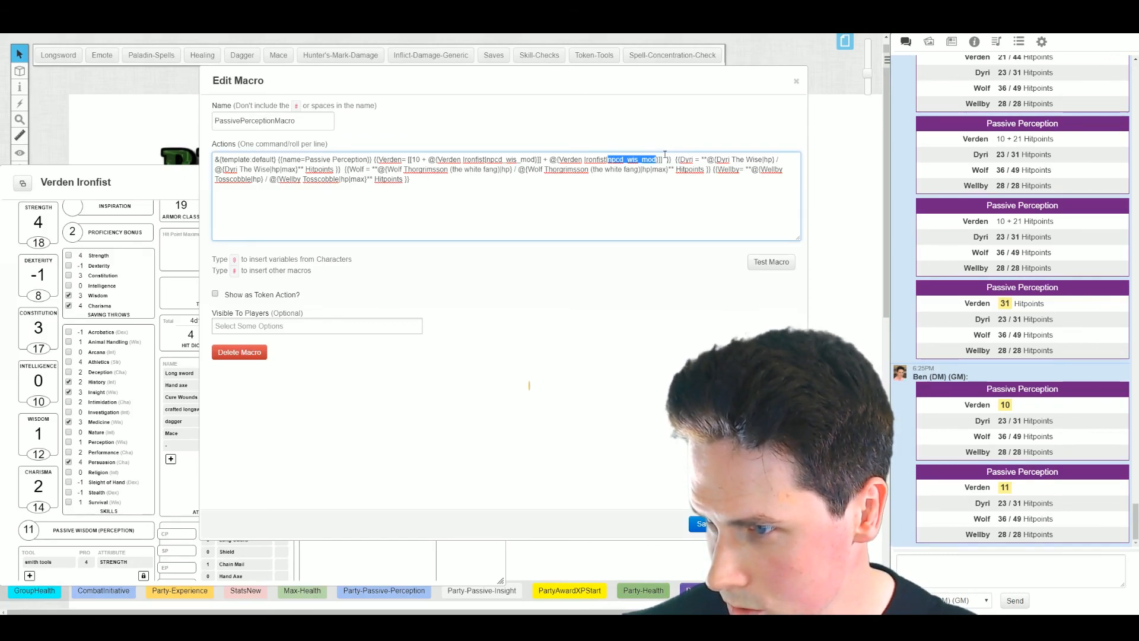
type("perception_")
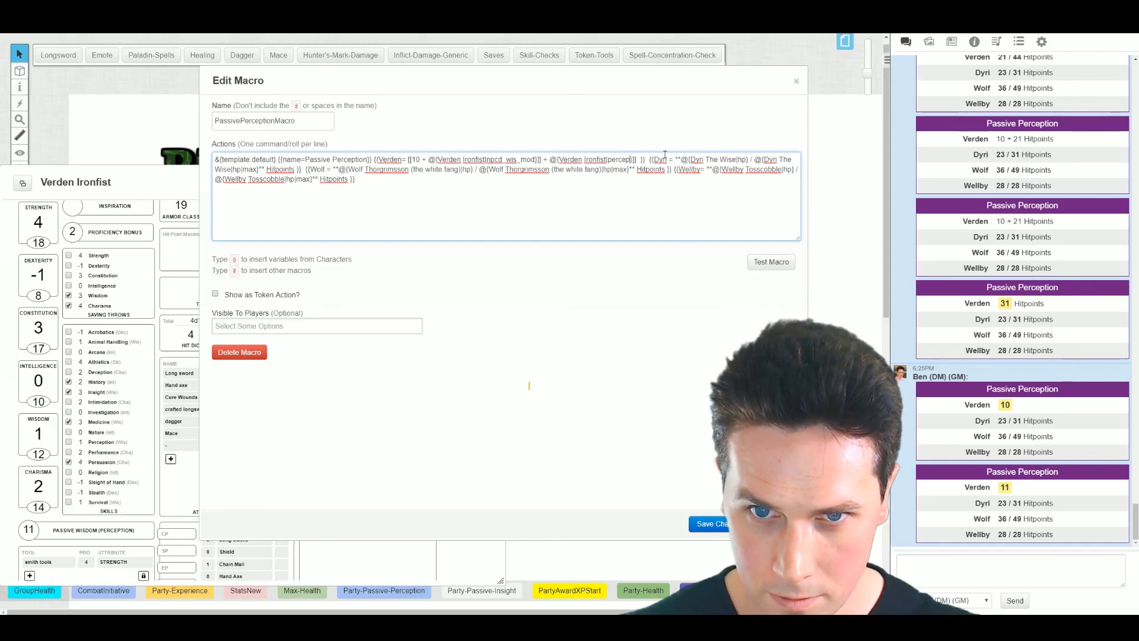
type("prof")
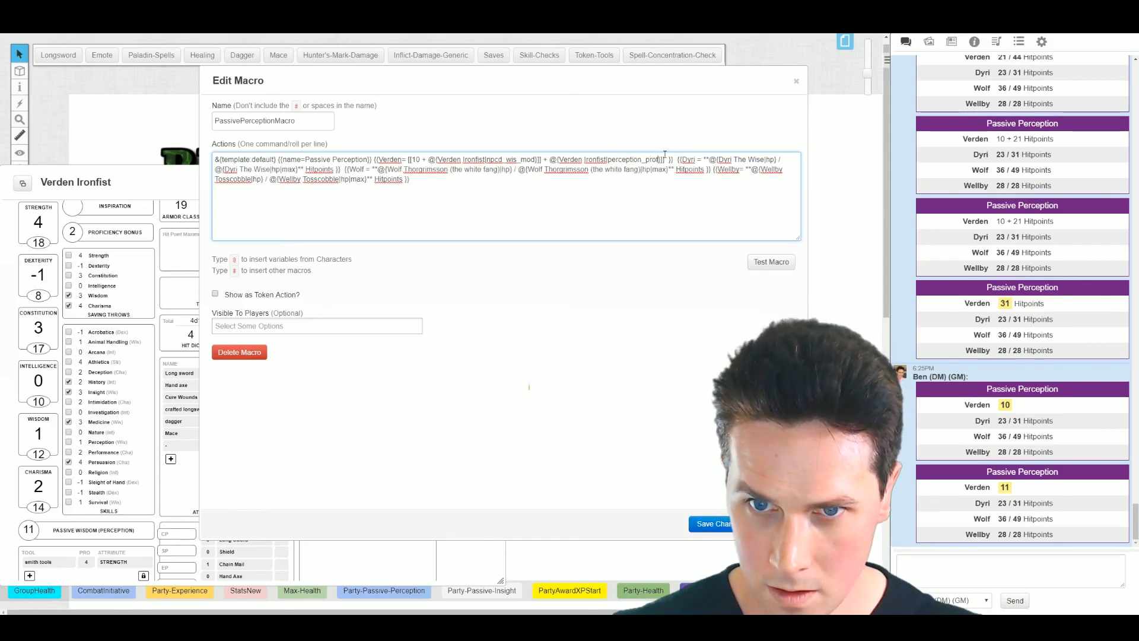
left_click(769, 268)
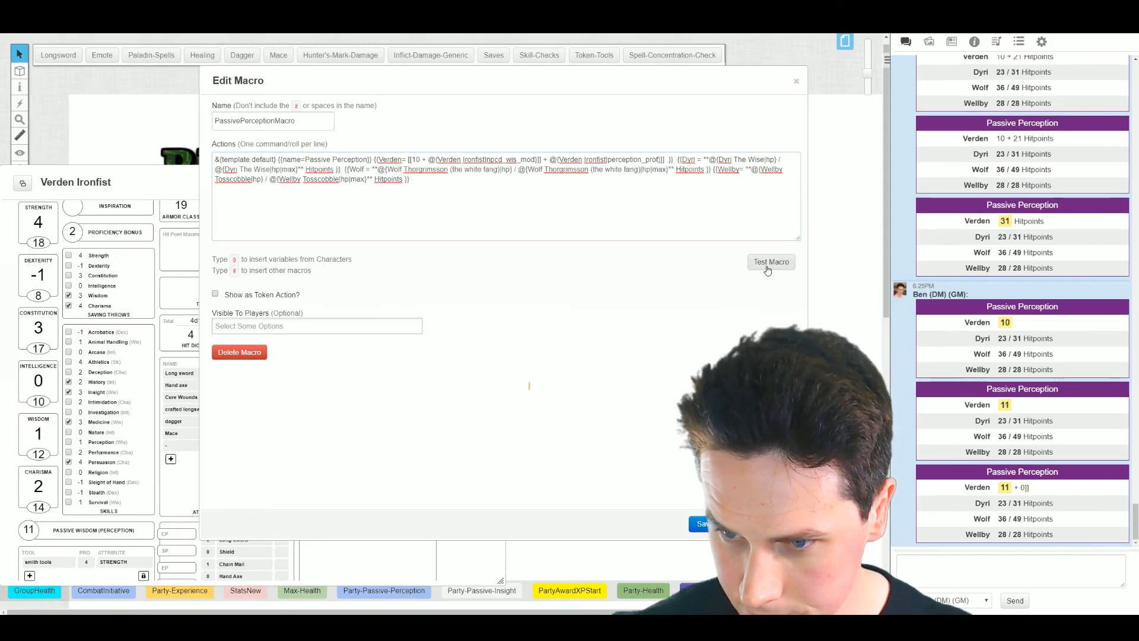
Insert a space between Verden's perception_prof reference and the closing double brackets, and test the macro.
left_click(663, 160)
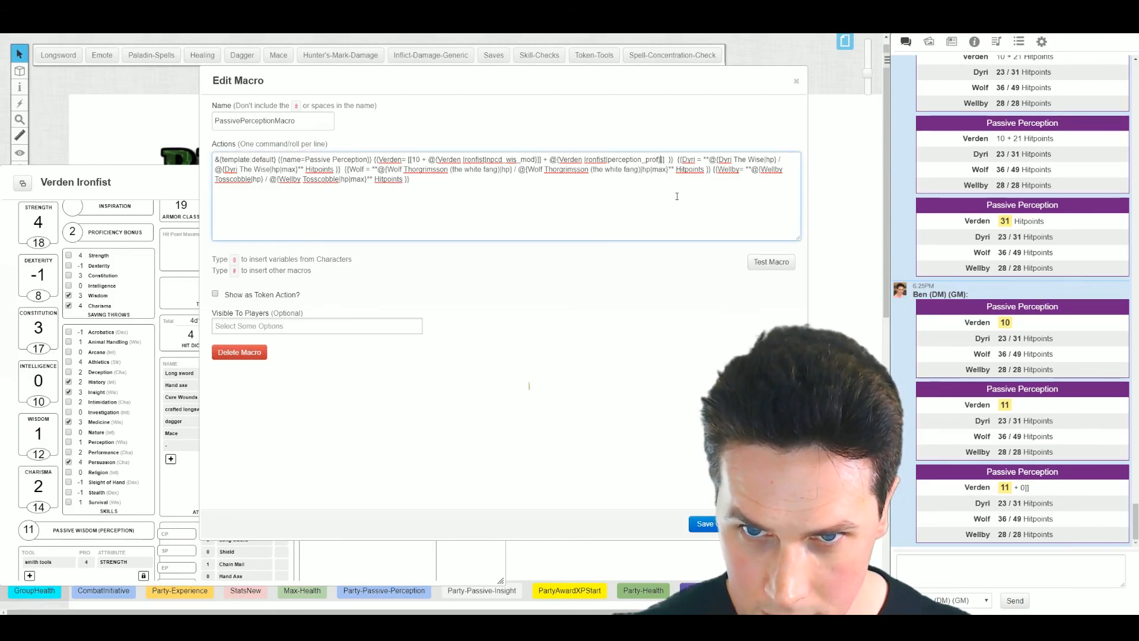
type("}")
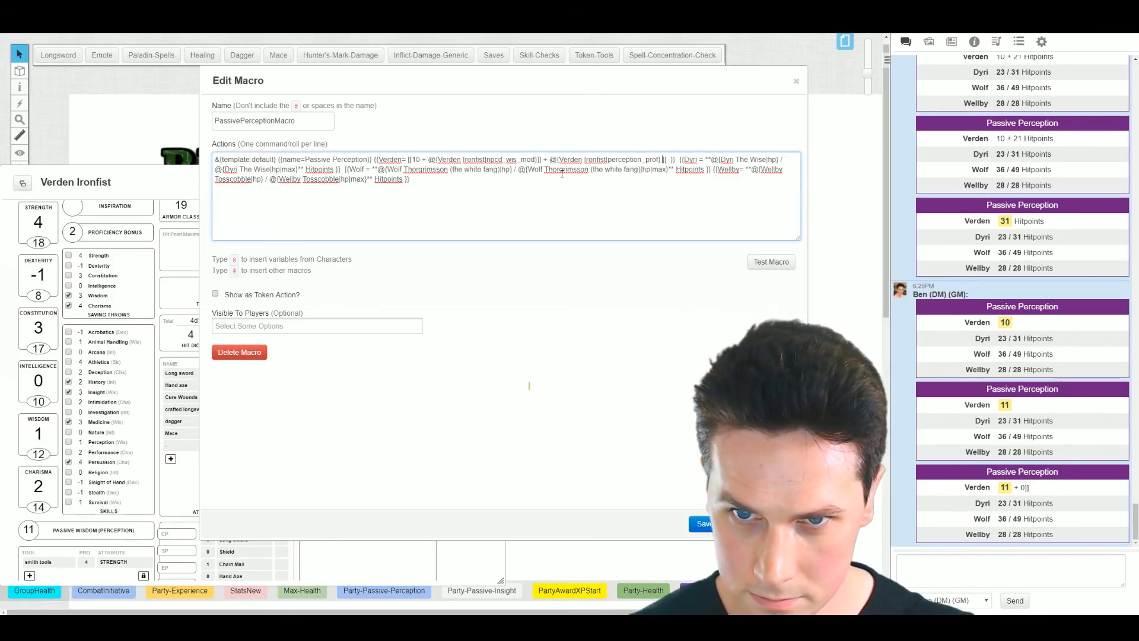
left_click(762, 262)
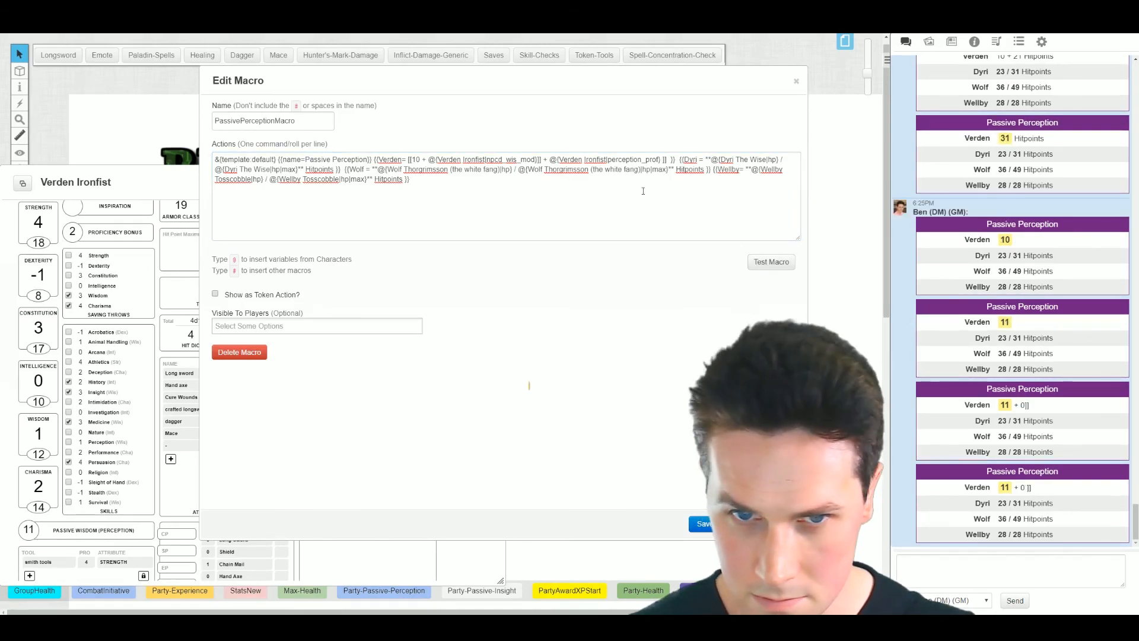
Remove the stray closing double brackets after Verden's npcd_wis_mod reference, keeping its closing brace, and test the macro.
left_click(542, 160)
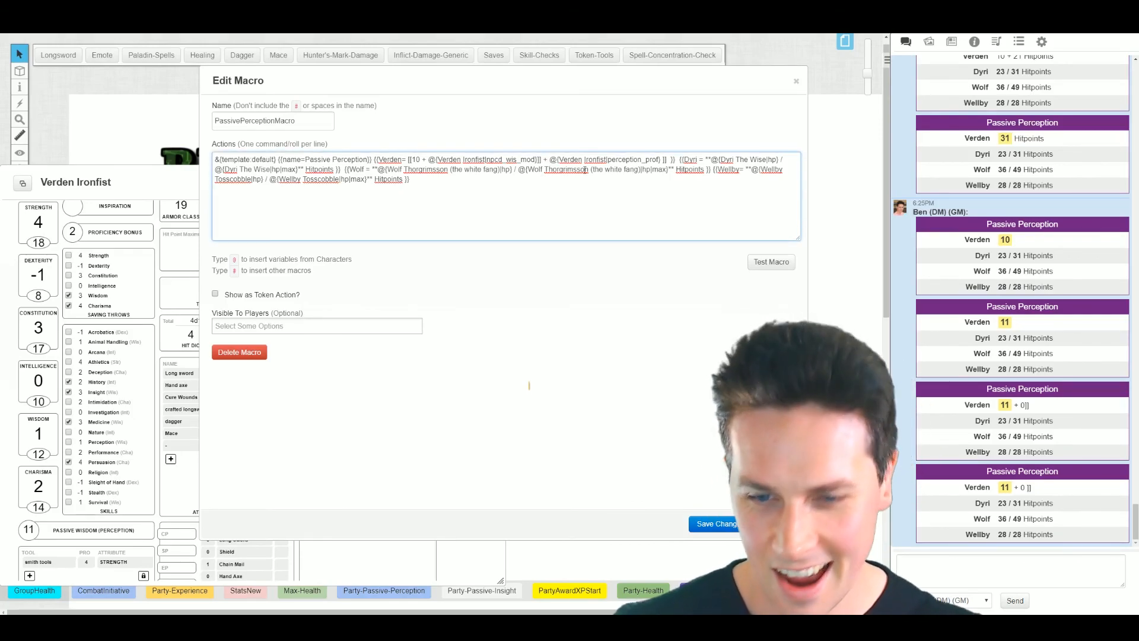
key("BackSpace")
key("BackSpace")
type("}")
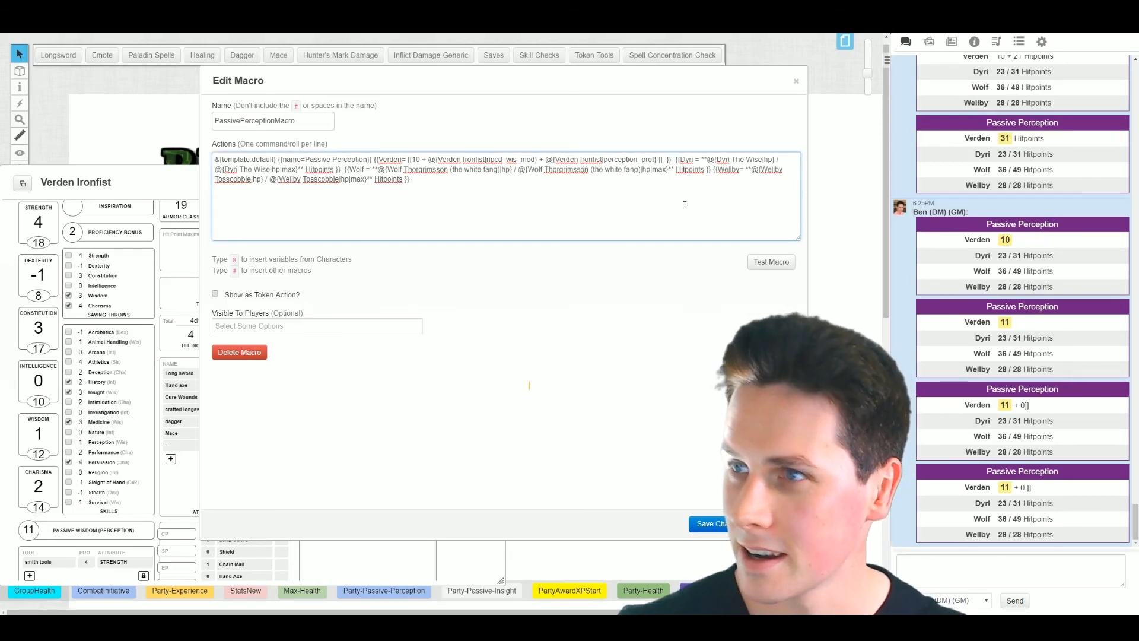
left_click(766, 263)
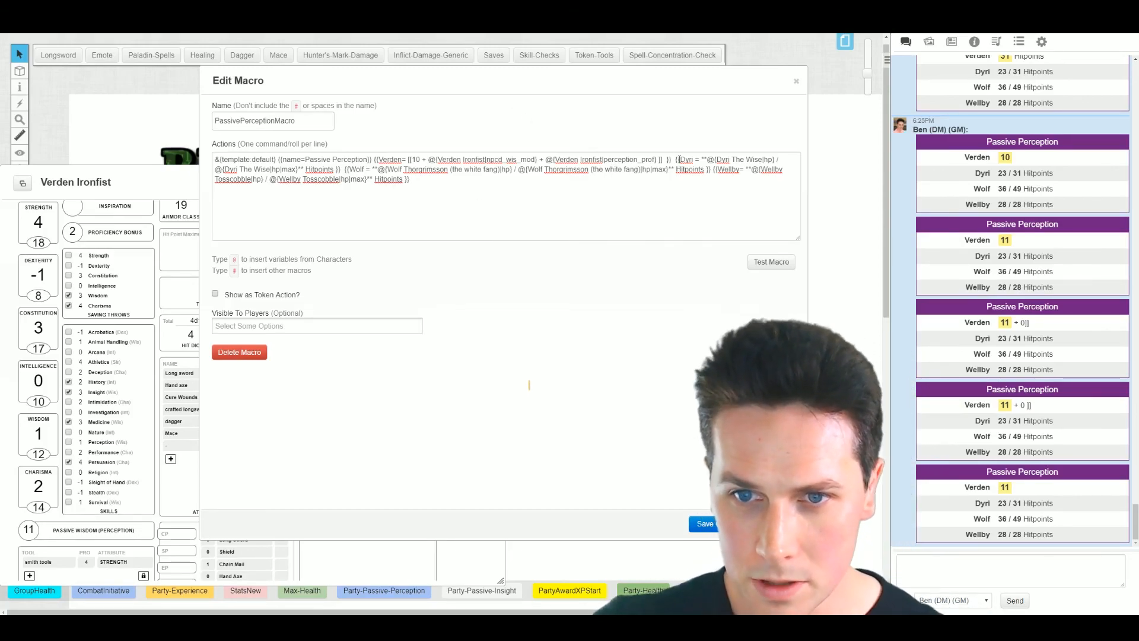
Replace Dyri's hit points expression with a copy of Verden's double-bracketed passive perception formula.
left_click(683, 159)
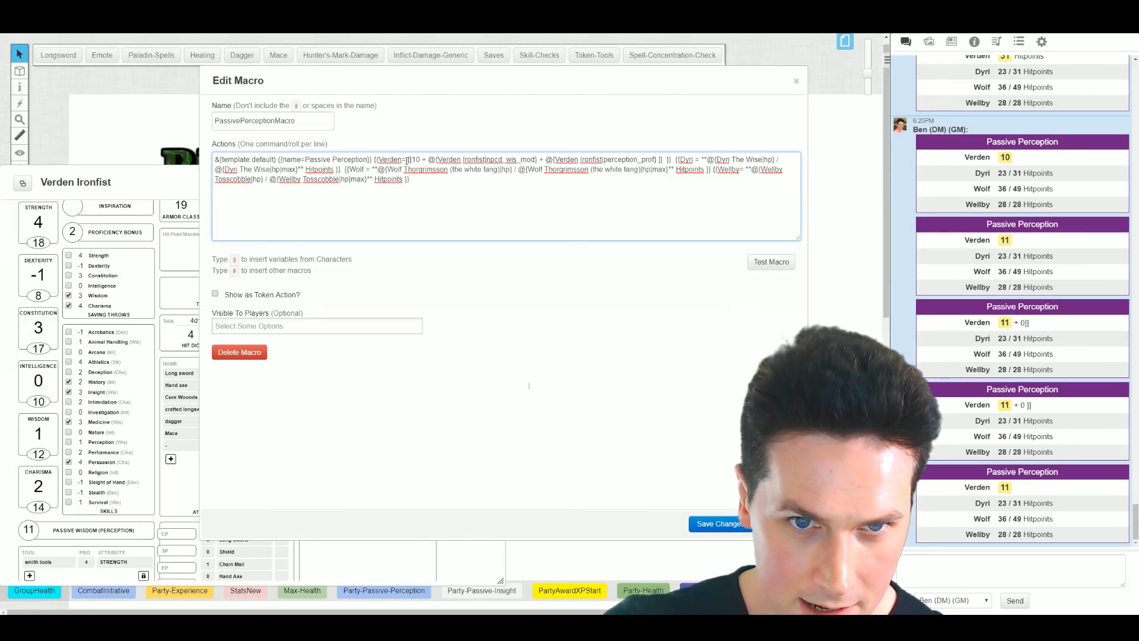
left_click_drag(408, 159, 662, 160)
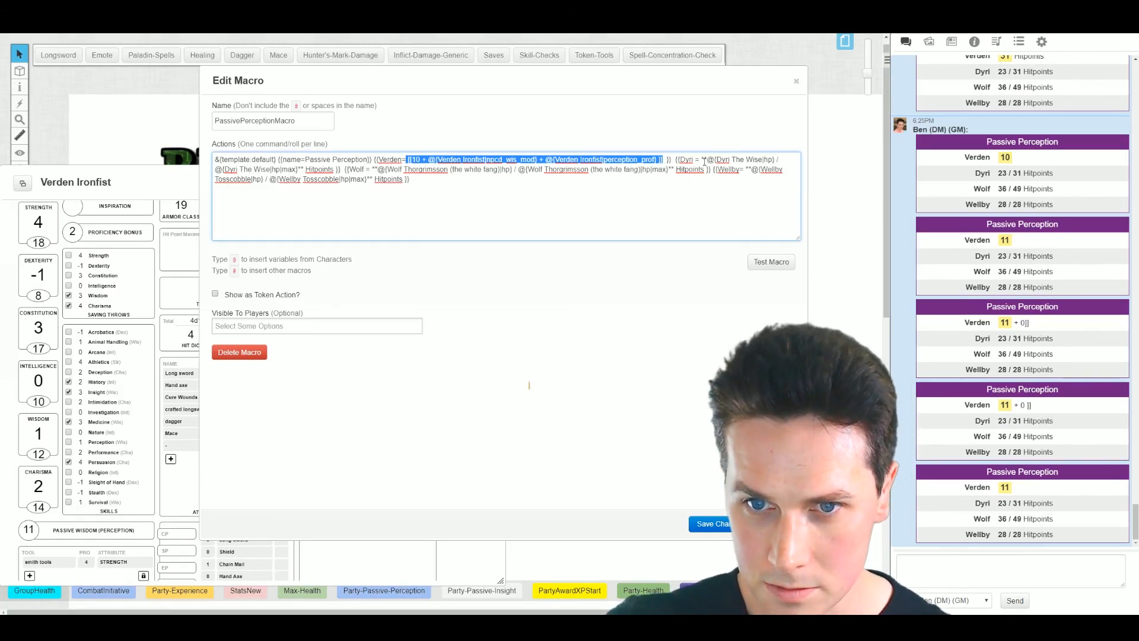
left_click_drag(702, 160, 338, 169)
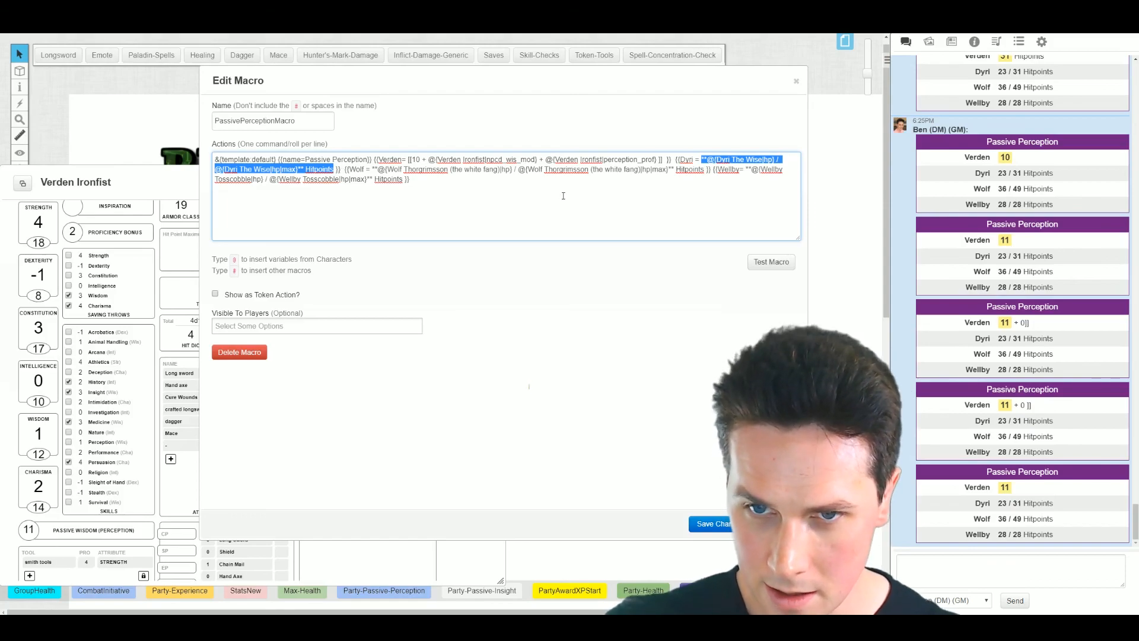
key("ctrl+v")
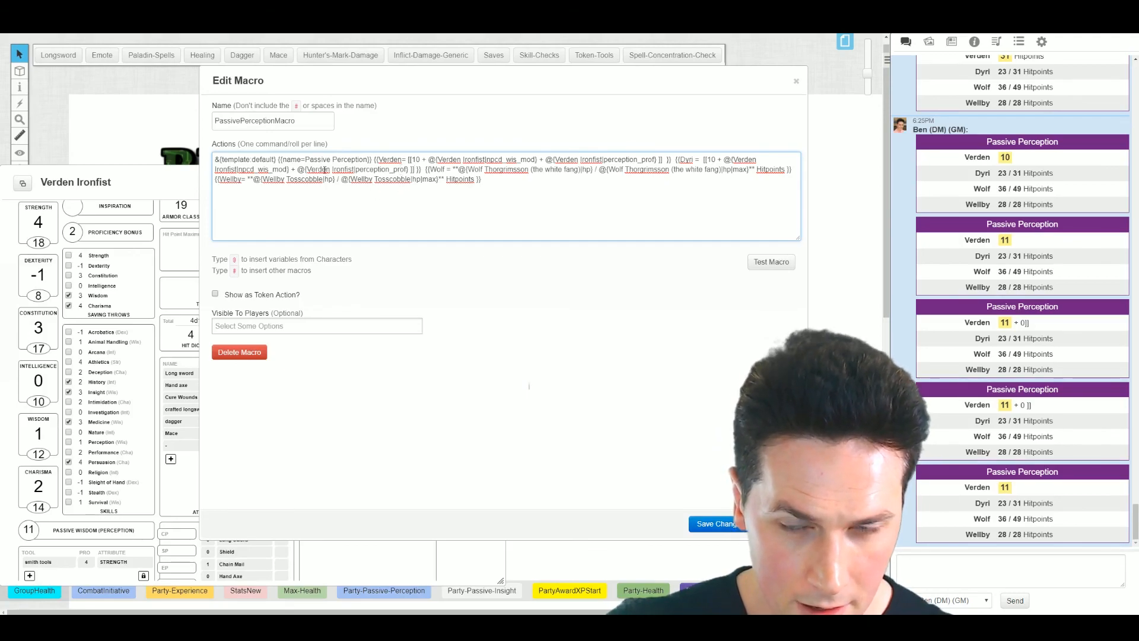
Change the character name in the npcd_wis_mod reference of Dyri's entry to Dyri The Wise.
double_click(738, 158)
type("Dyri The Wis")
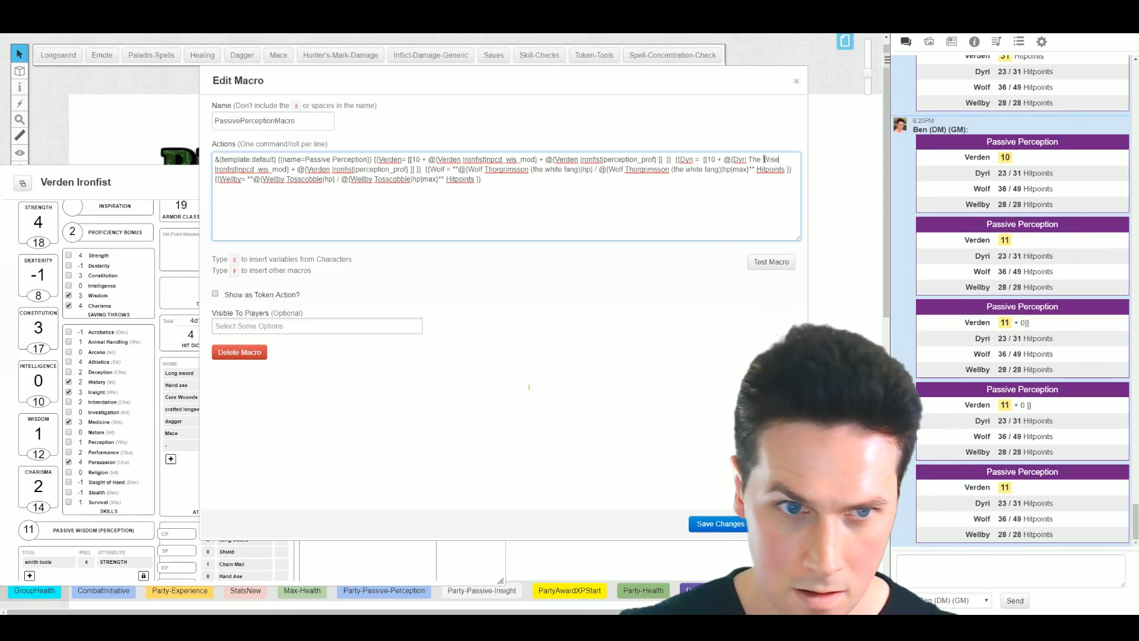
left_click_drag(238, 169, 207, 172)
key("BackSpace")
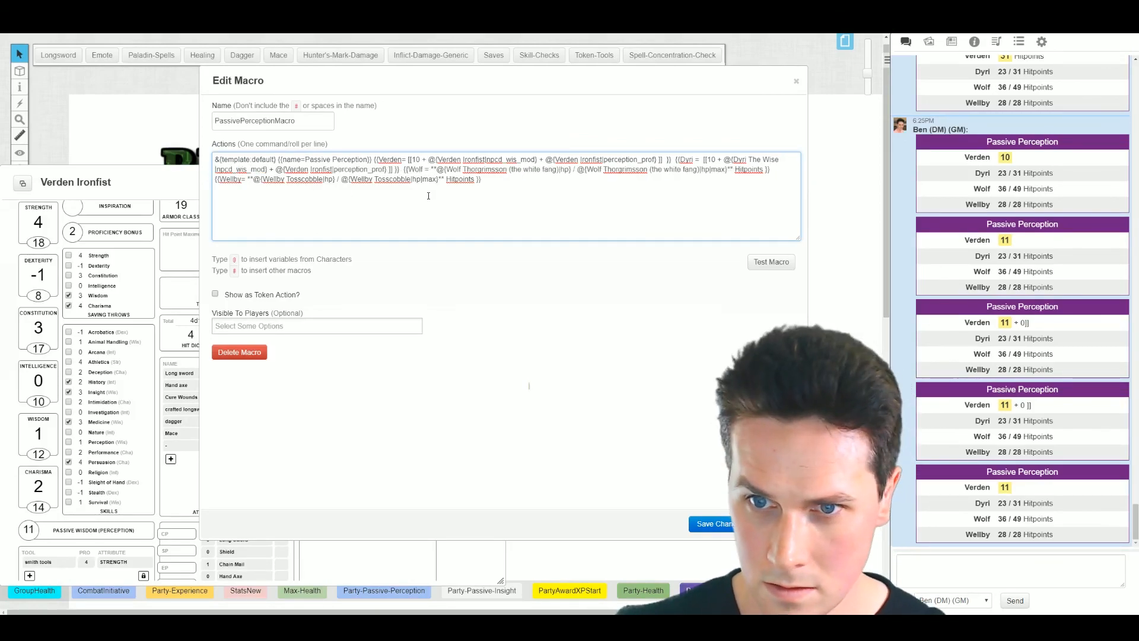
key("BackSpace")
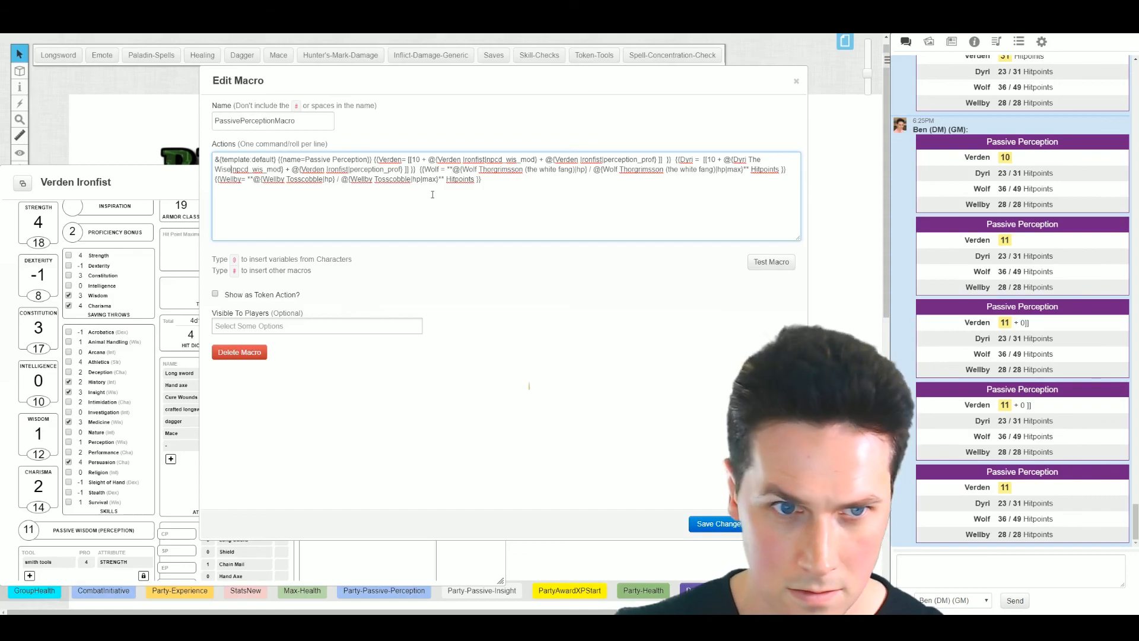
Copy the name Dyri The Wise into the perception_prof reference of Dyri's entry and test the macro.
left_click_drag(733, 159, 251, 170)
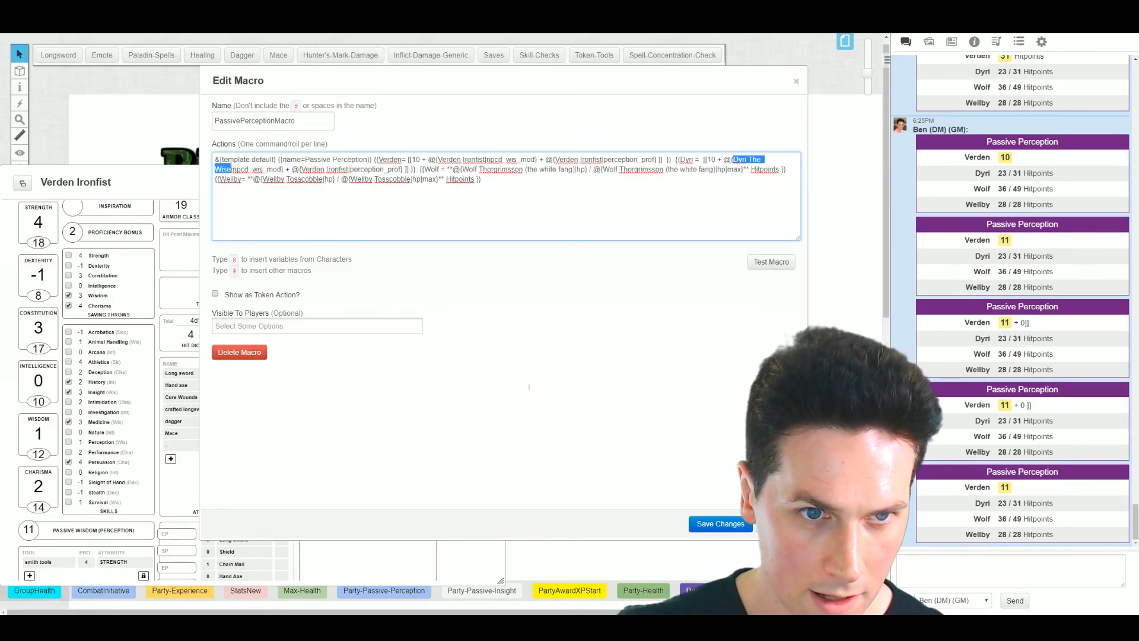
left_click_drag(302, 169, 349, 169)
key("ctrl+v")
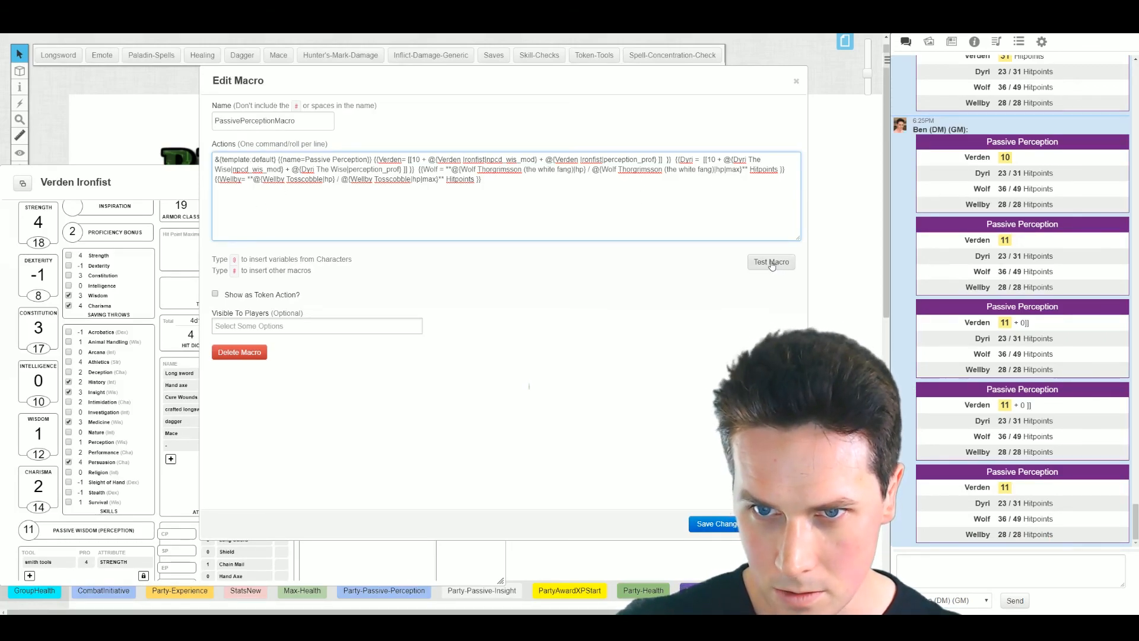
left_click_drag(515, 75, 485, 71)
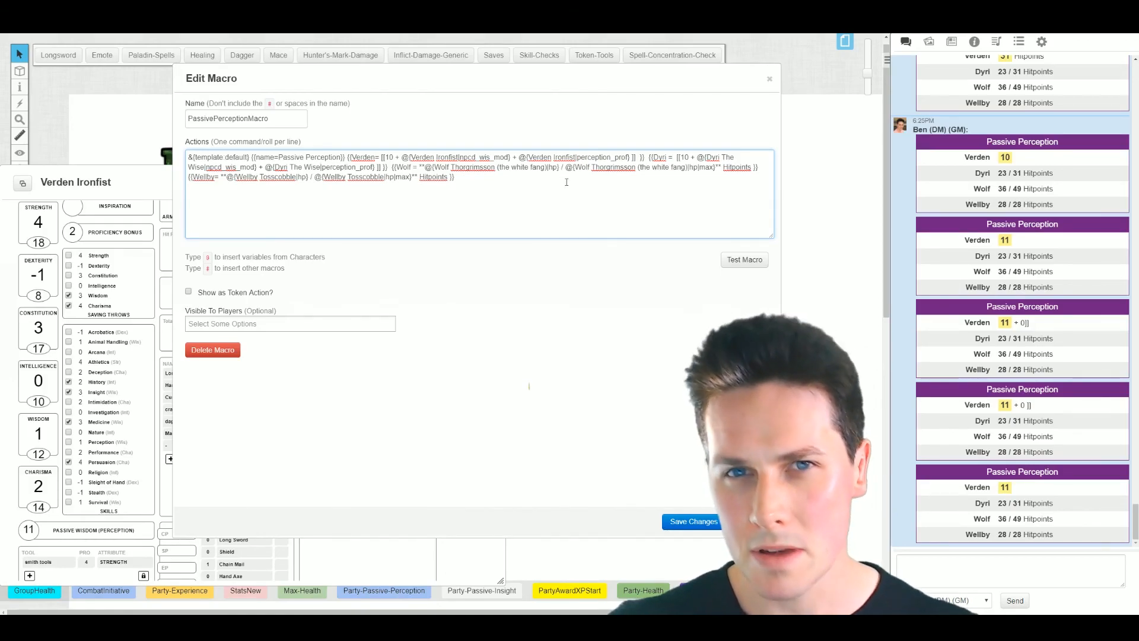
left_click(744, 261)
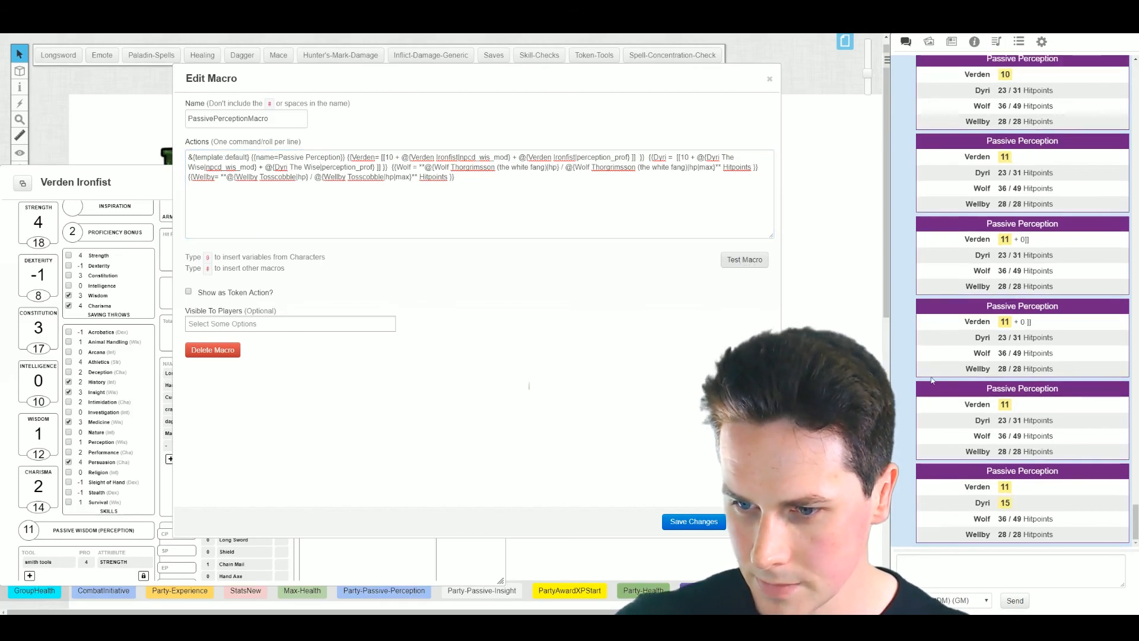
mouse_move(1006, 504)
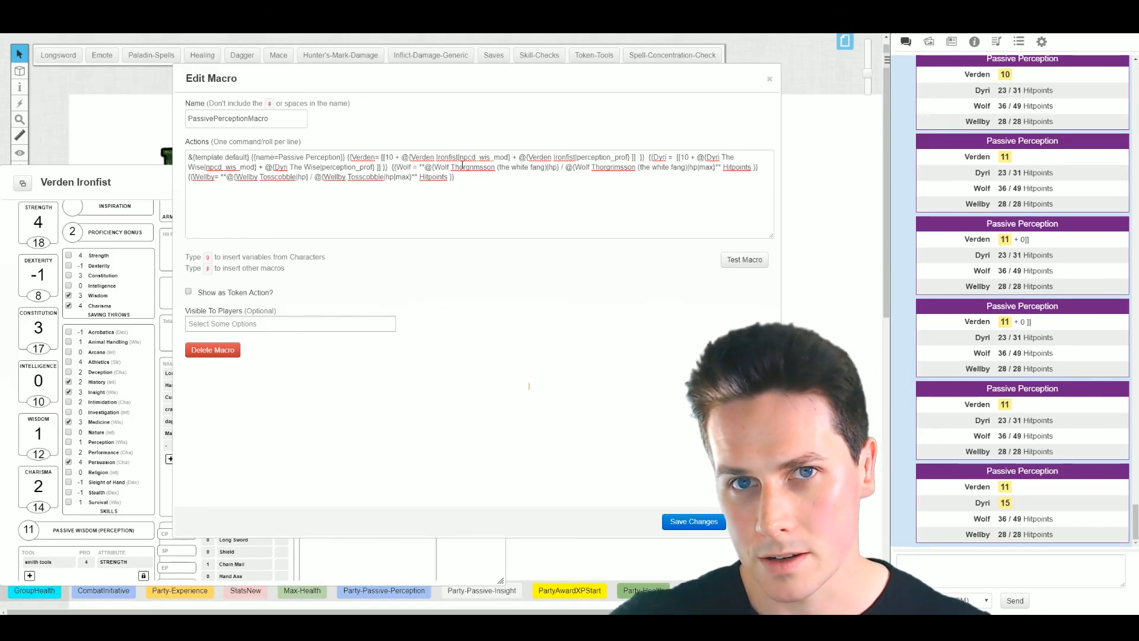
double_click(389, 158)
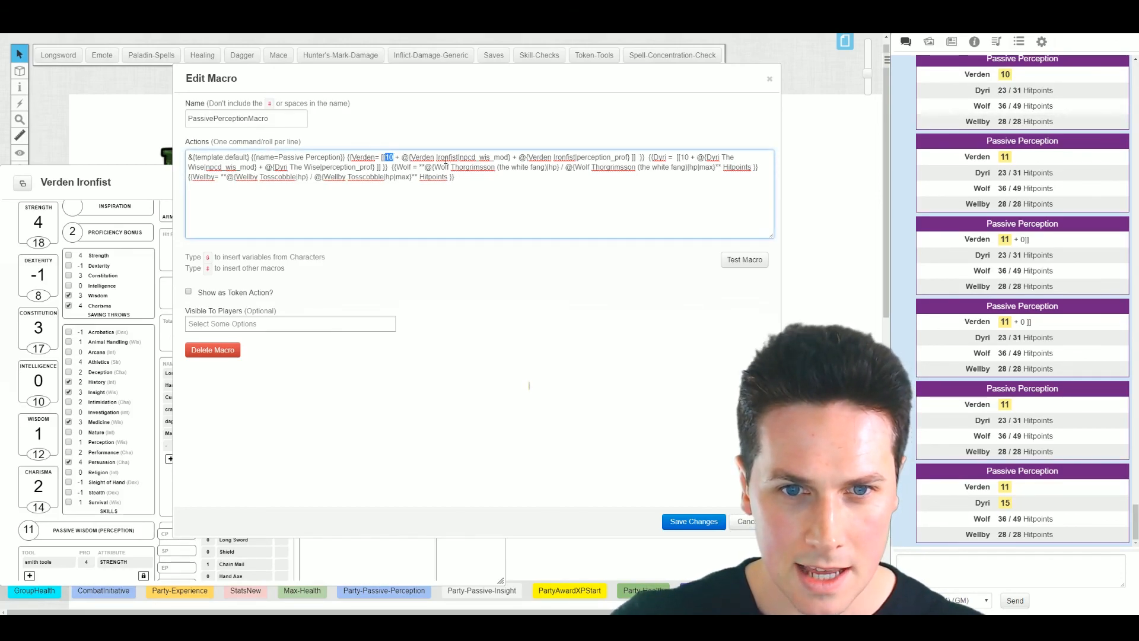
left_click(513, 160)
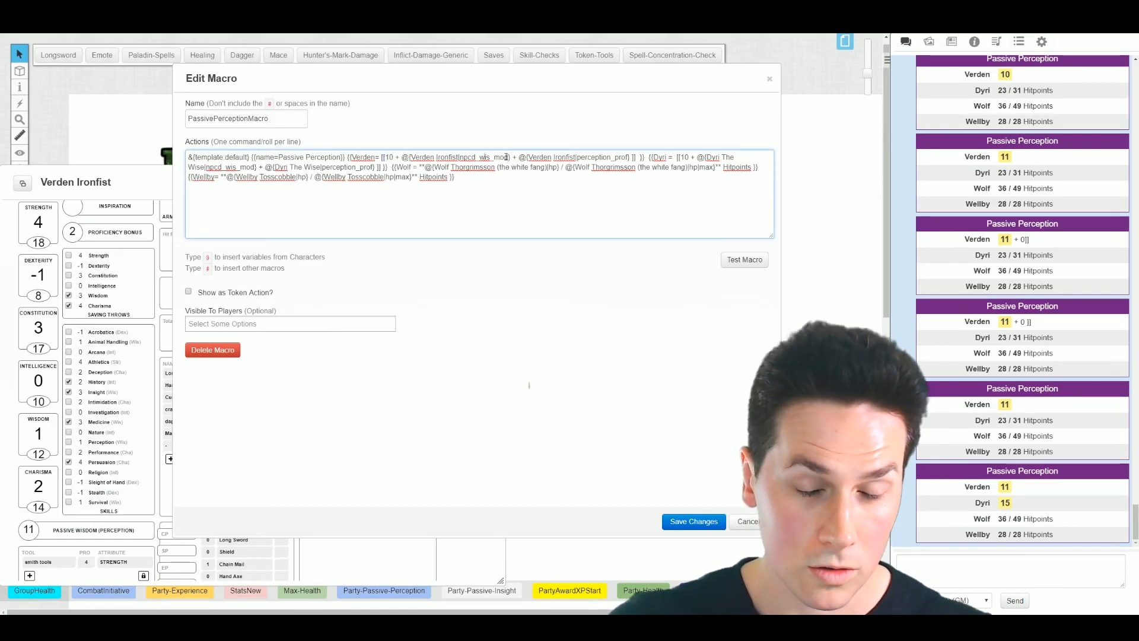
key("ctrl+shift+End")
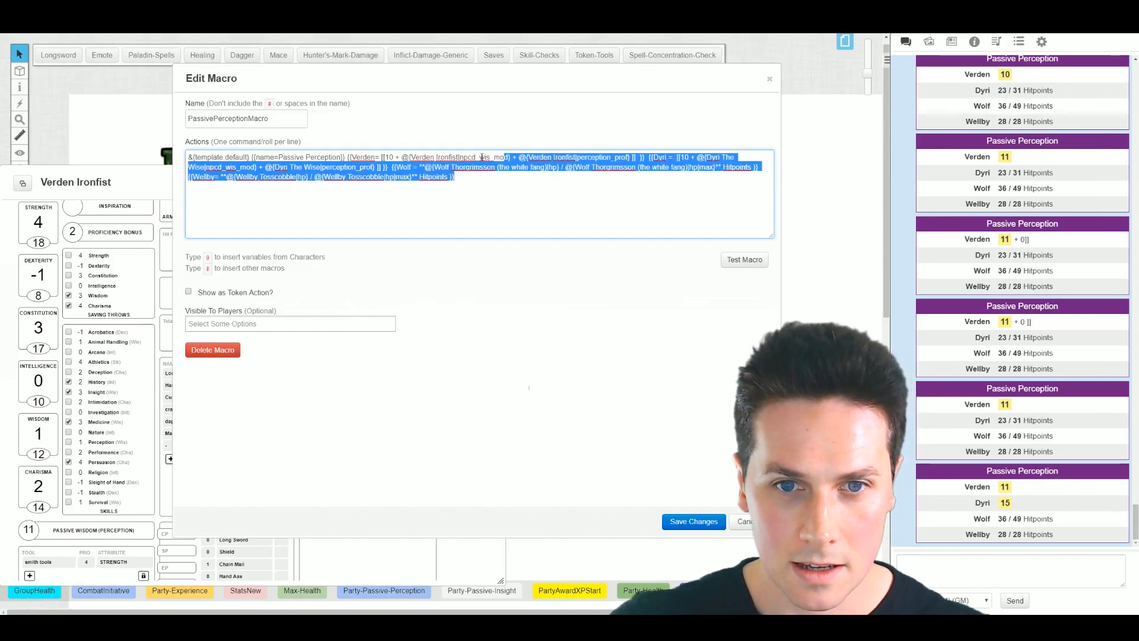
left_click(482, 177)
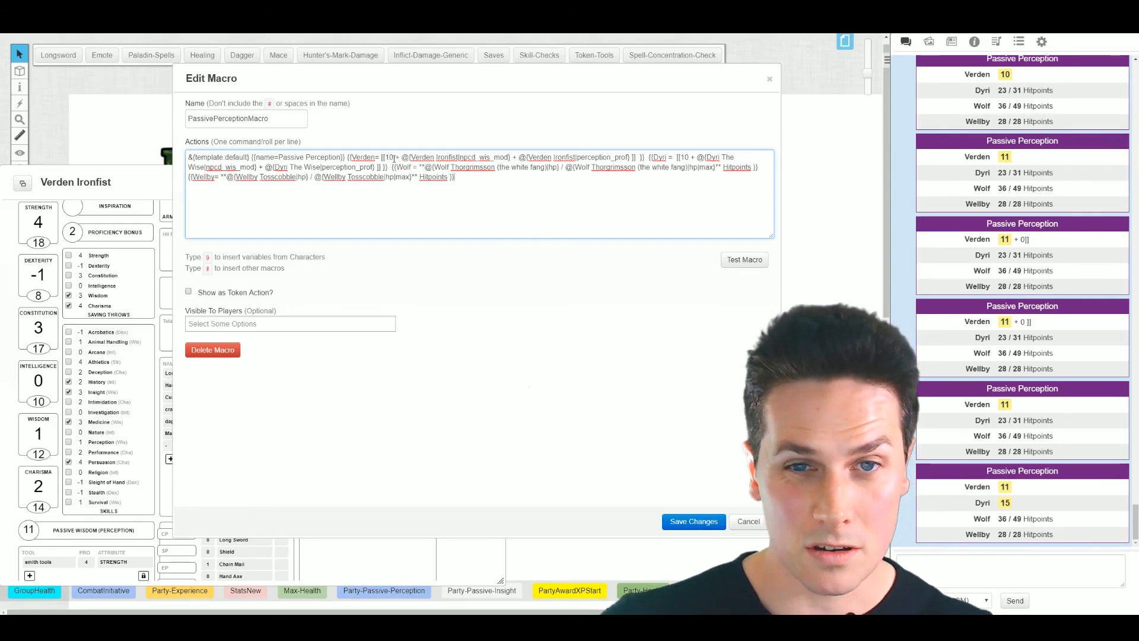
Set the base number in Verden's formula to 15 and test the macro.
left_click_drag(394, 158, 389, 157)
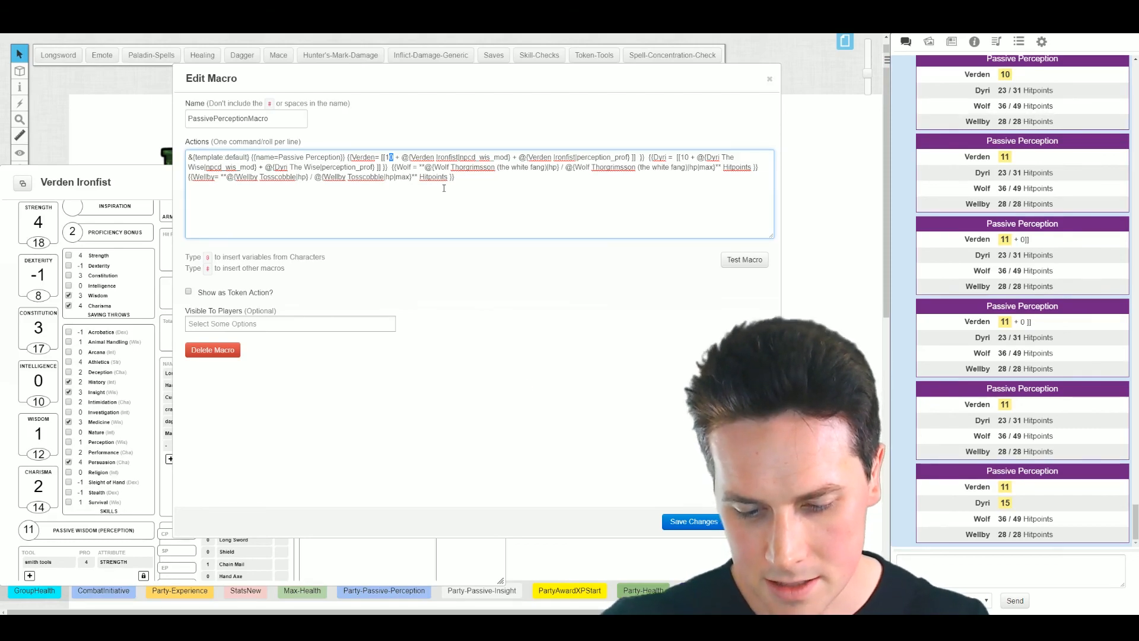
type("5")
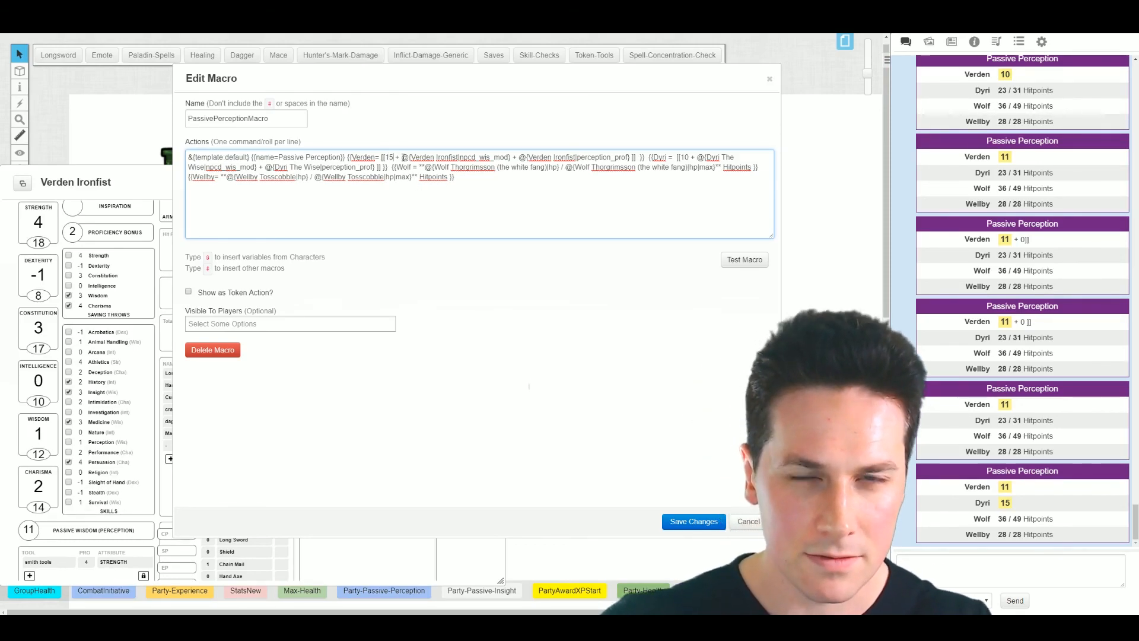
double_click(414, 157)
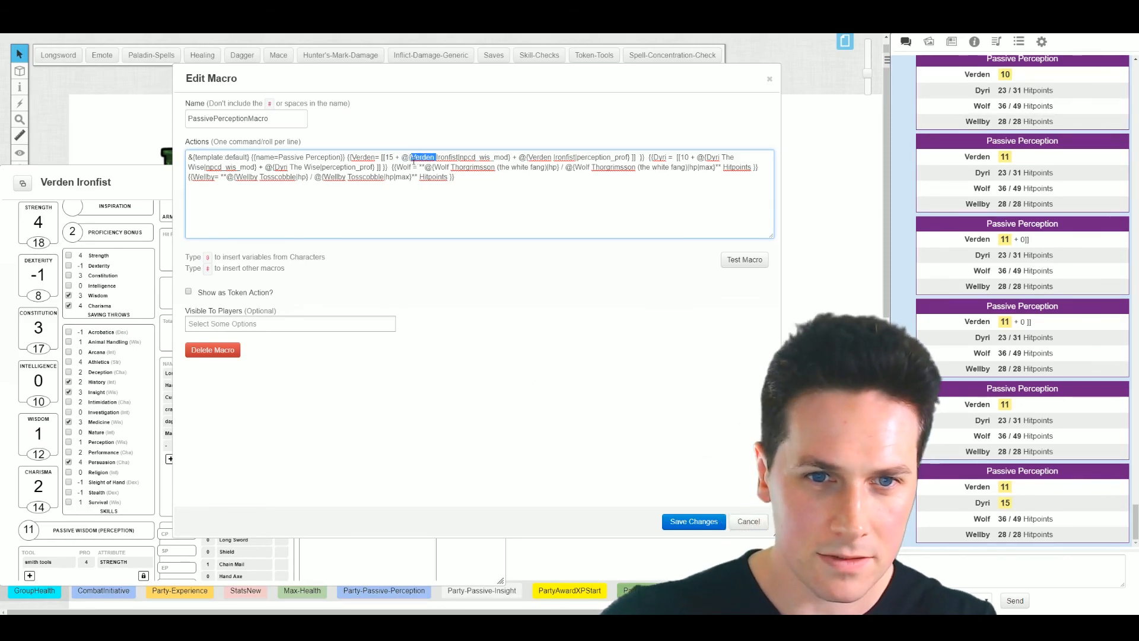
left_click(417, 159)
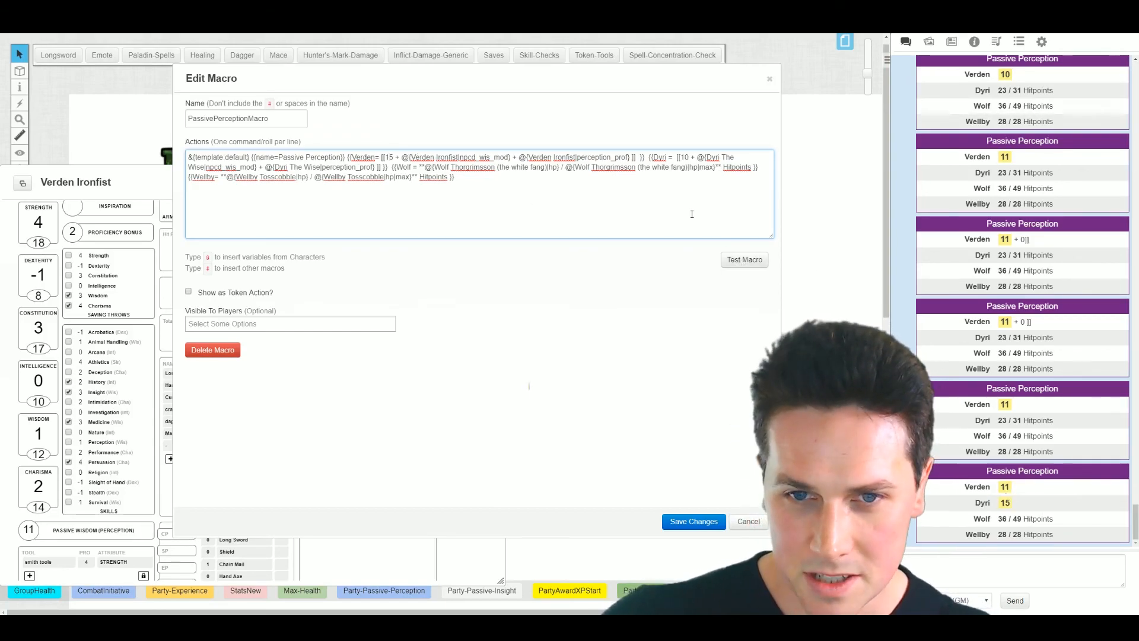
left_click(745, 263)
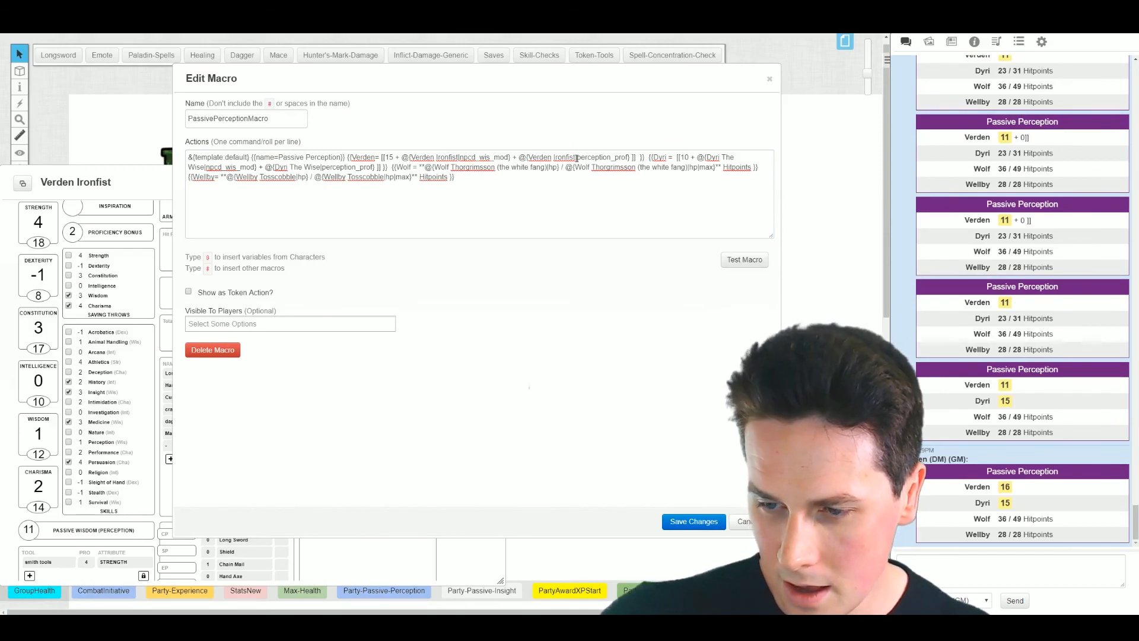
Run the existing Party-Passive-Perception macro and examine each party member's passive perception in the chat.
left_click(515, 177)
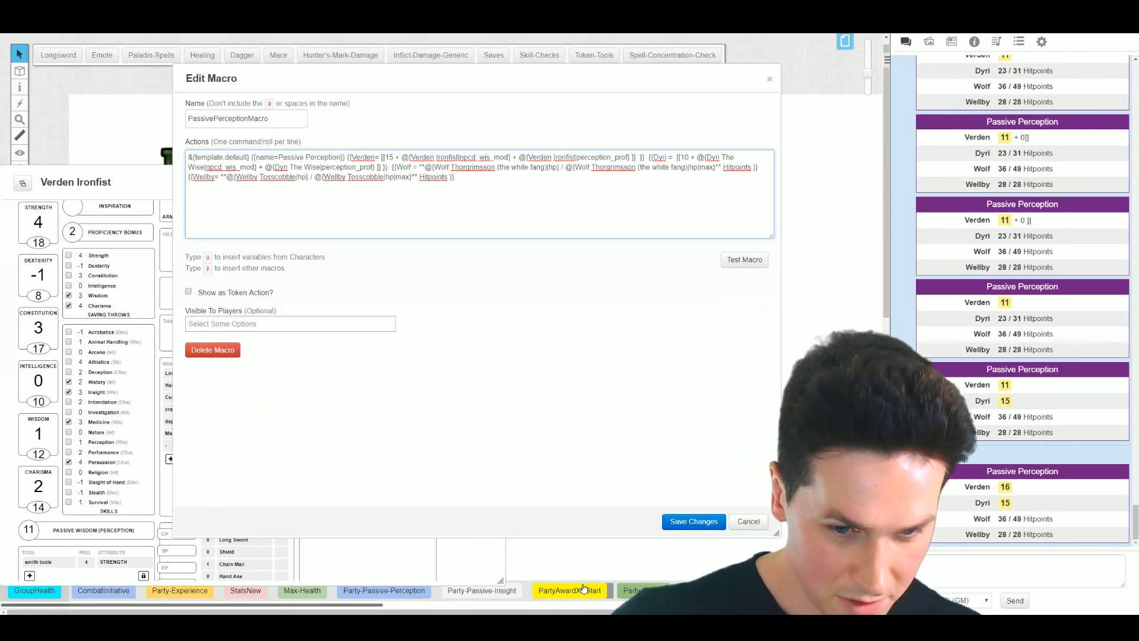
left_click_drag(370, 607, 378, 605)
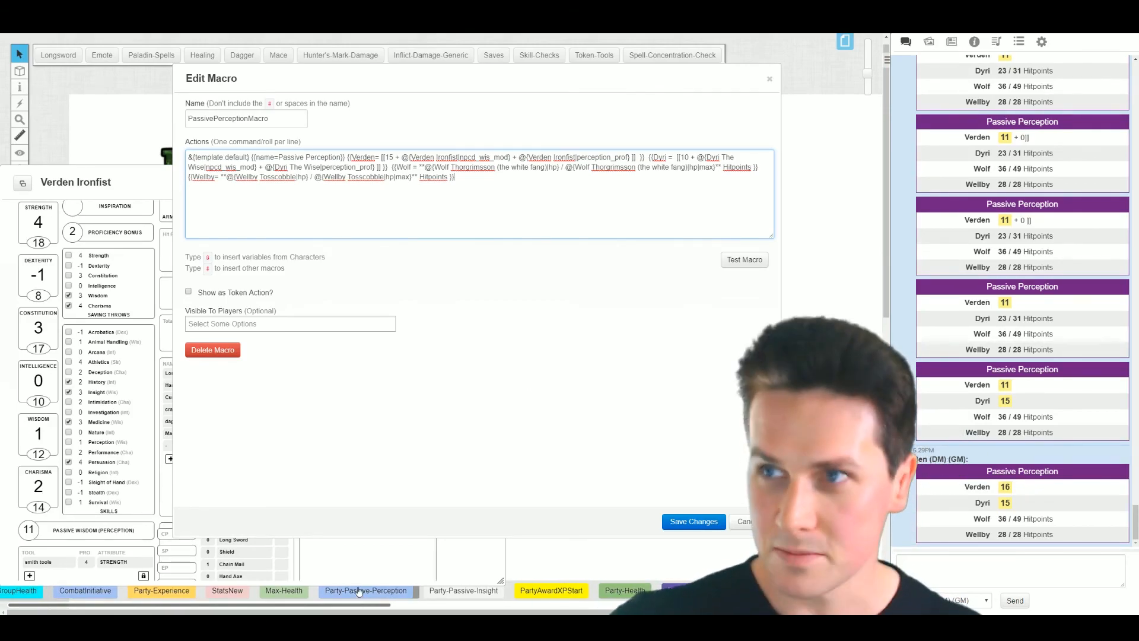
left_click(360, 591)
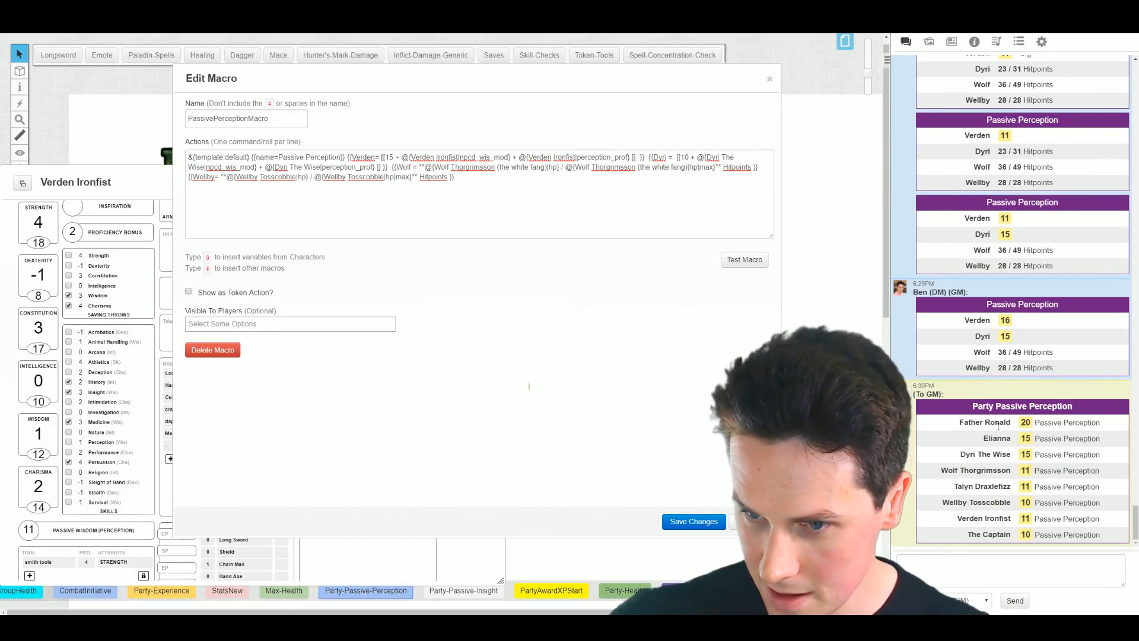
mouse_move(1032, 424)
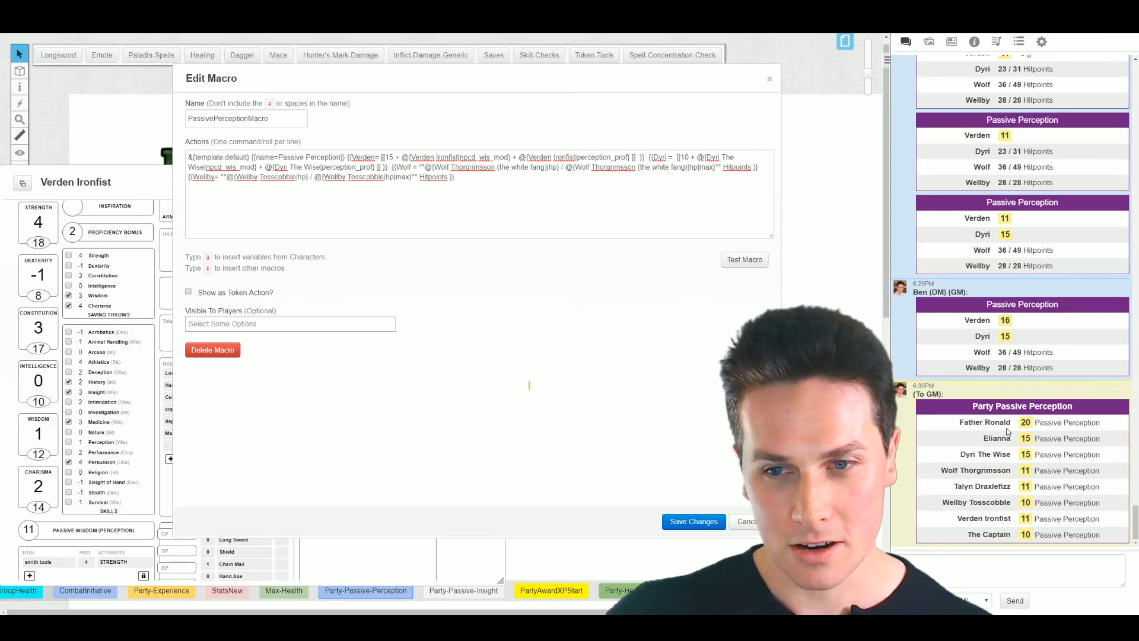
mouse_move(1032, 460)
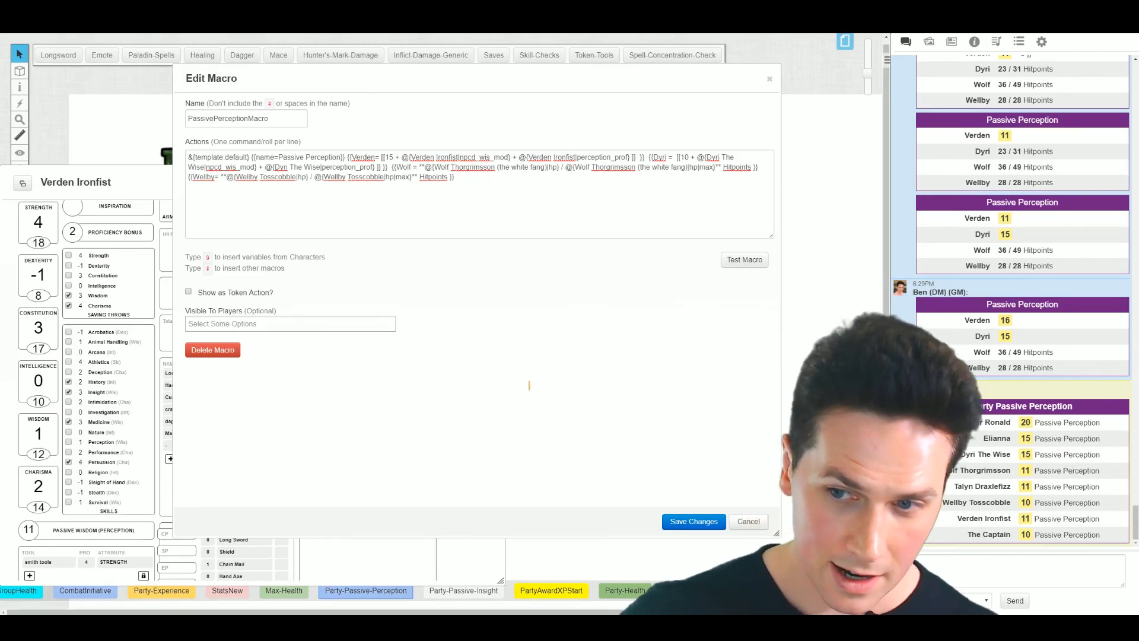
Prefix the macro with /w gm, test it, and run Party-Passive-Perception again to compare the whispered output.
left_click(191, 156)
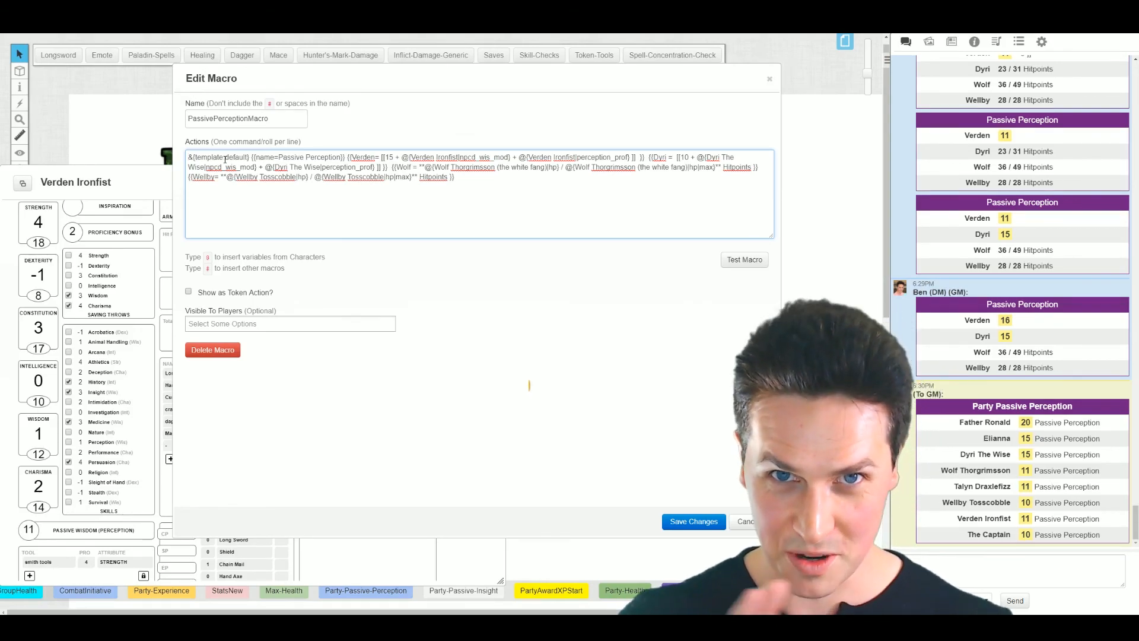
type("/")
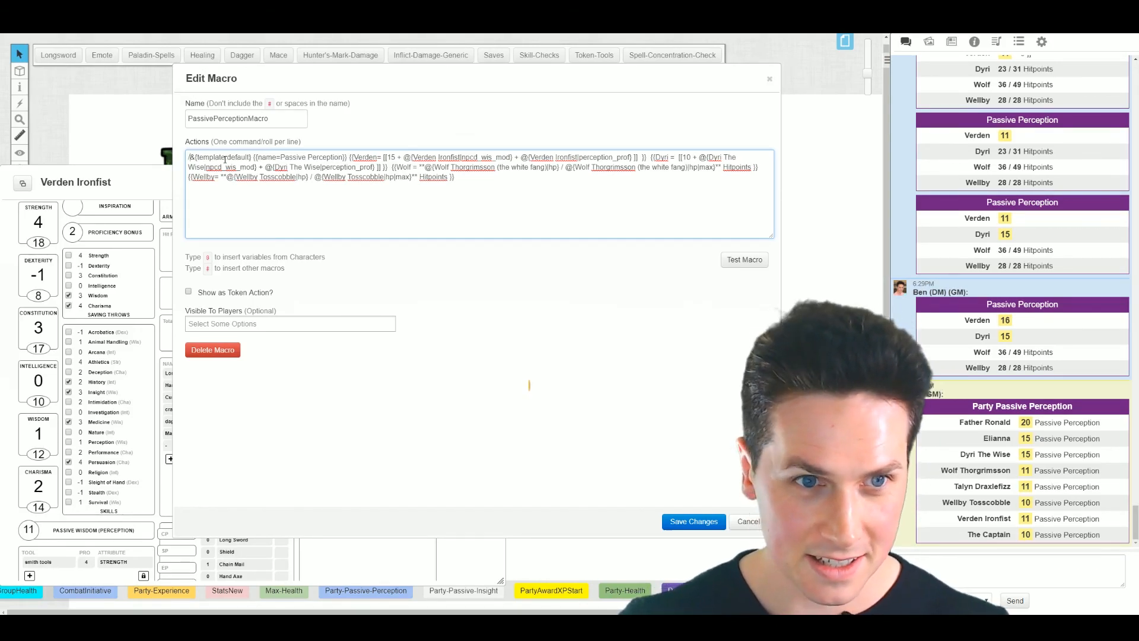
type("w ")
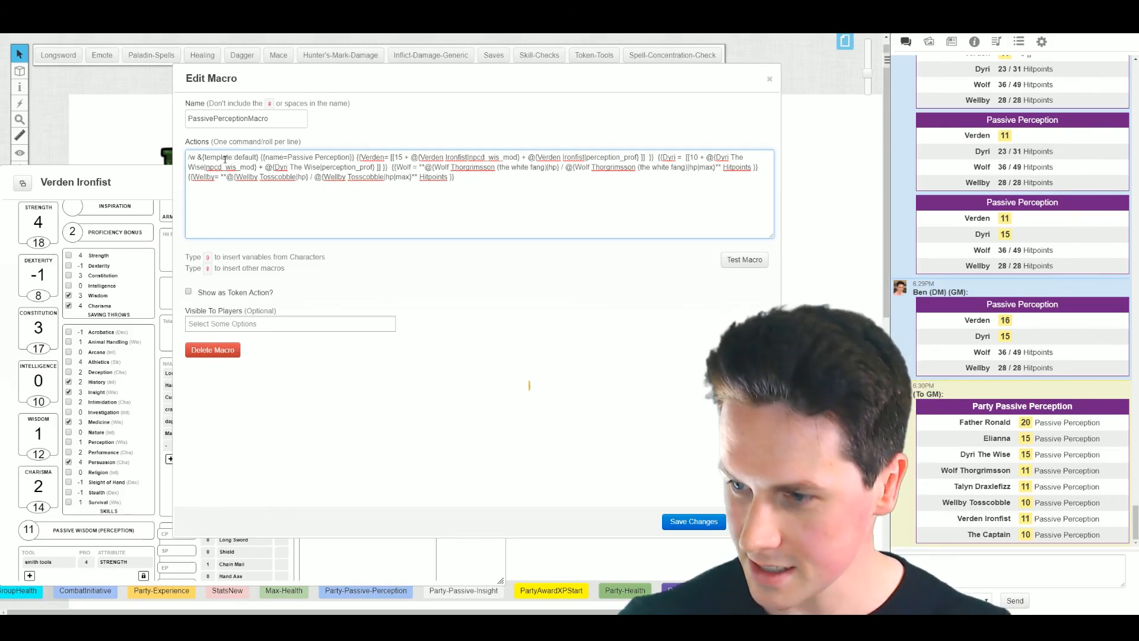
type("gm")
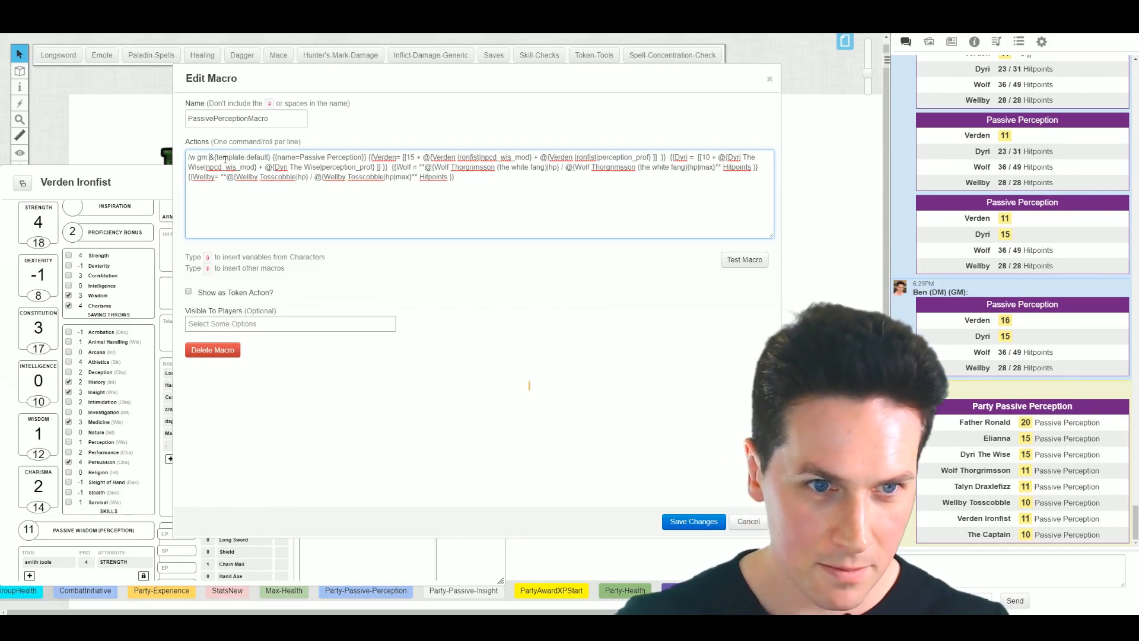
left_click(751, 259)
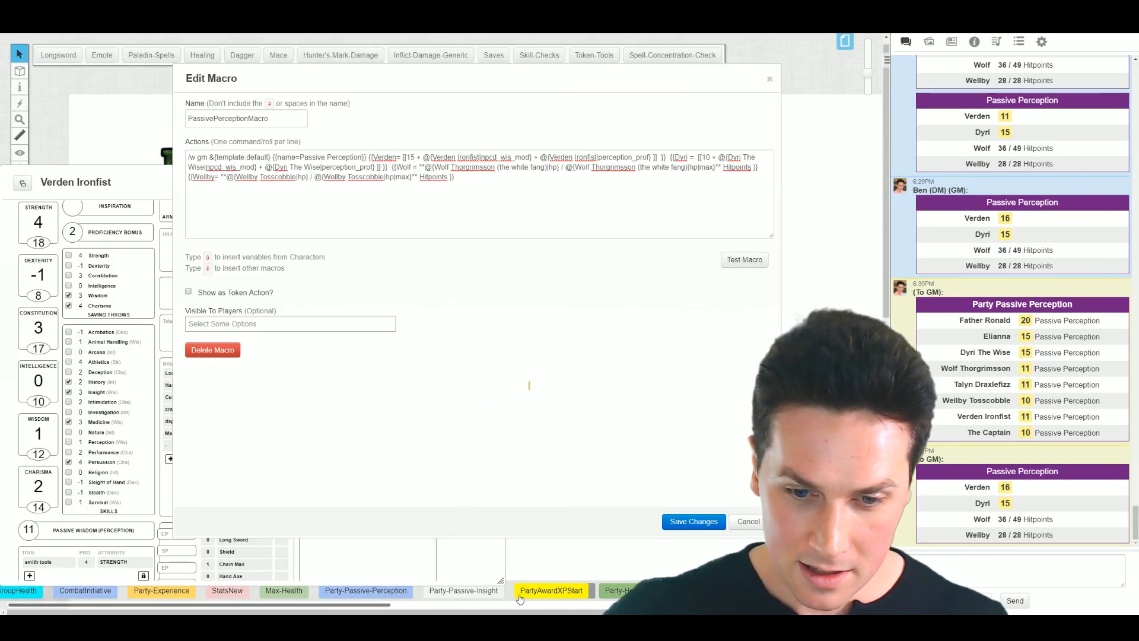
left_click(388, 591)
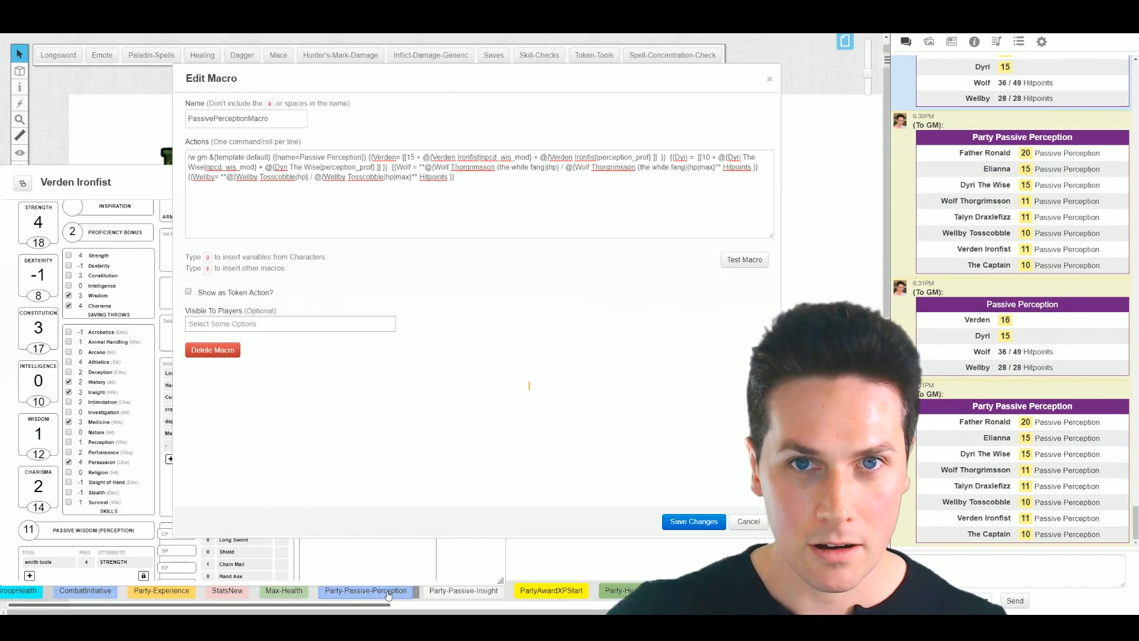